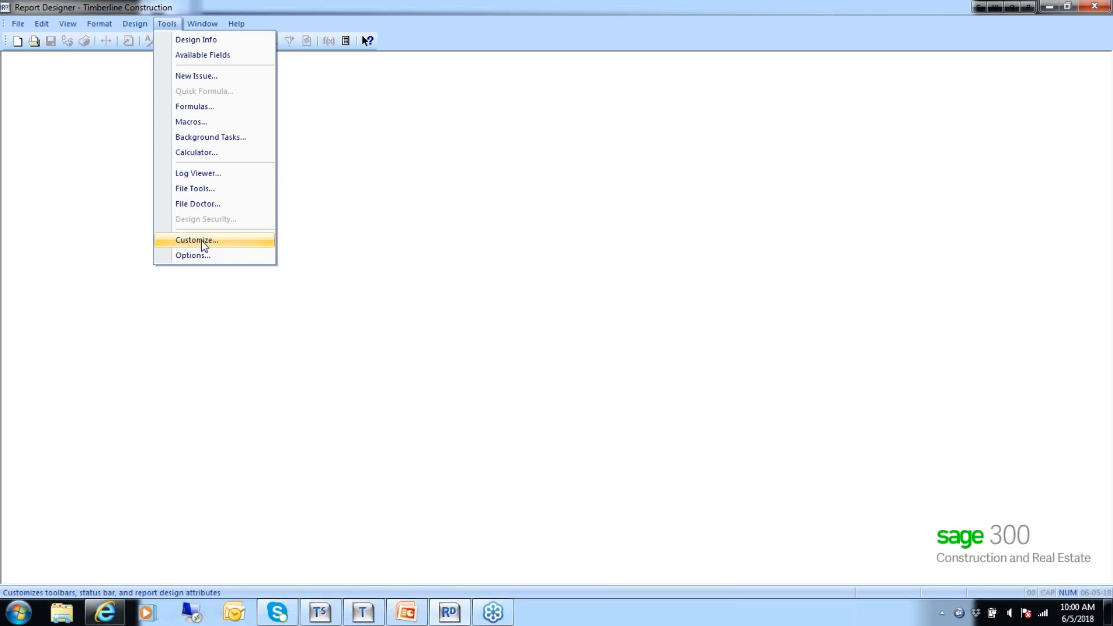
- Open the customization preferences and turn on the option for the field list to expand the design window
left_click(201, 240)
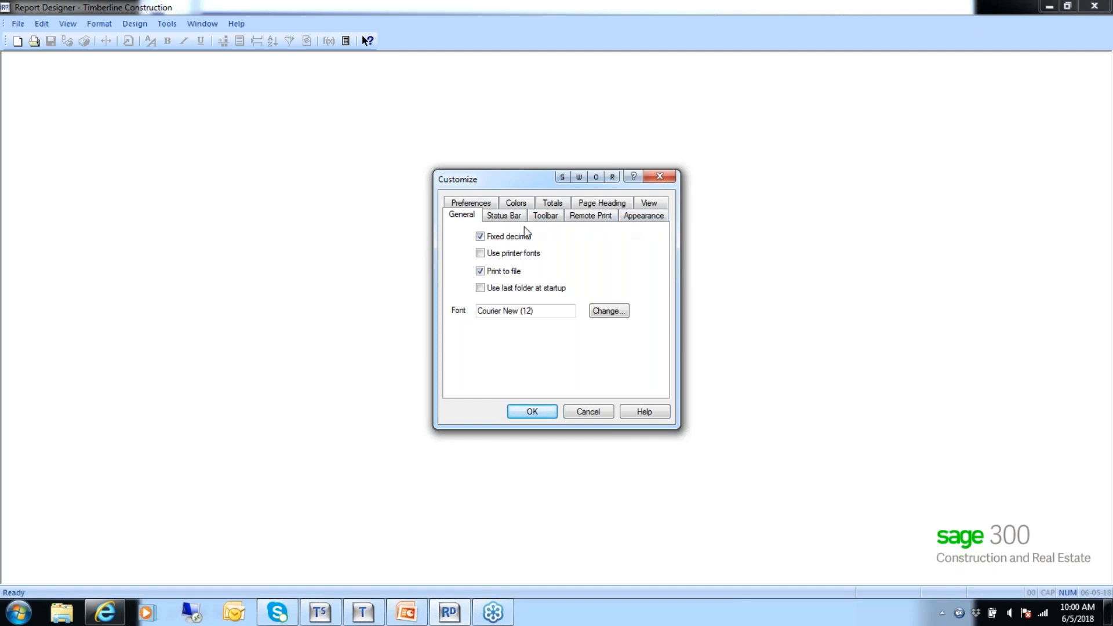
left_click(471, 204)
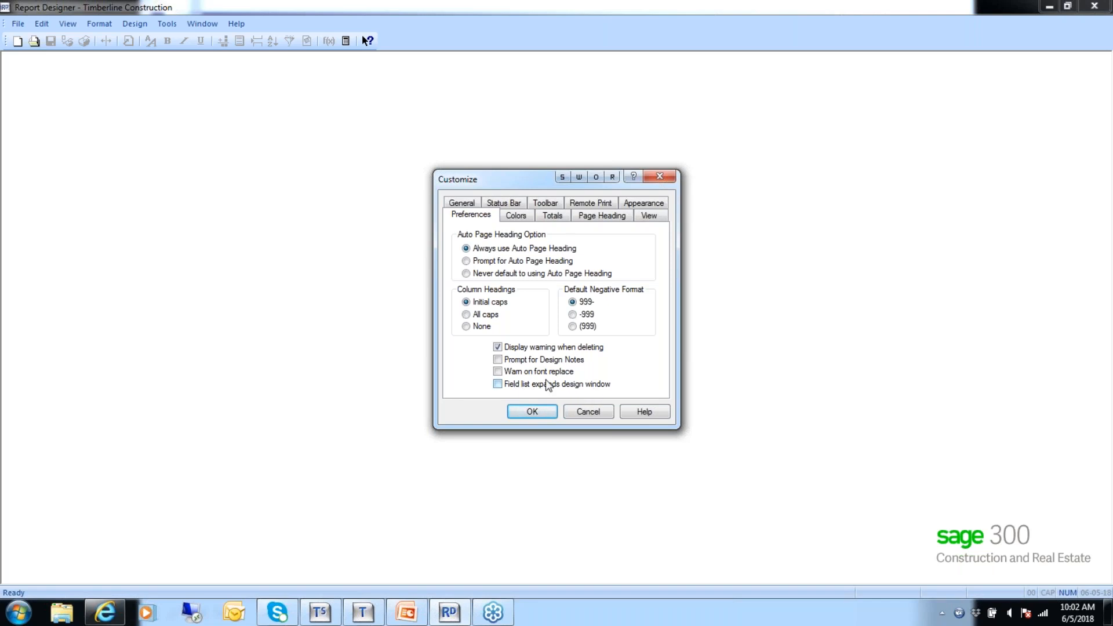
left_click(498, 383)
- In the default page heading options, turn off Record Security and turn on Design Name, and accept the customization settings
left_click(516, 219)
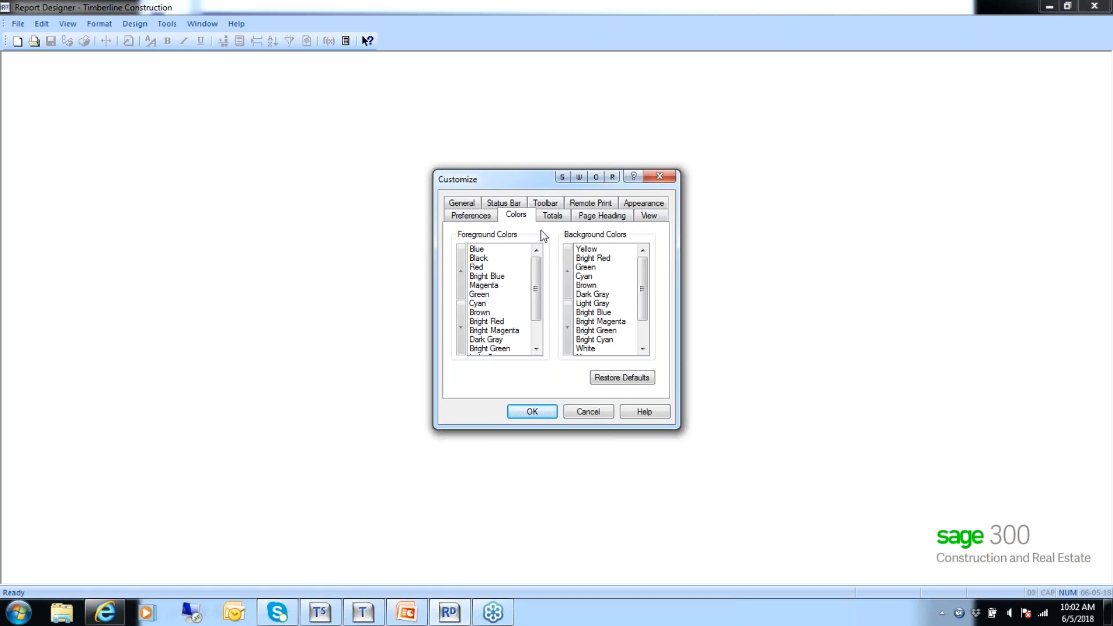
left_click(555, 218)
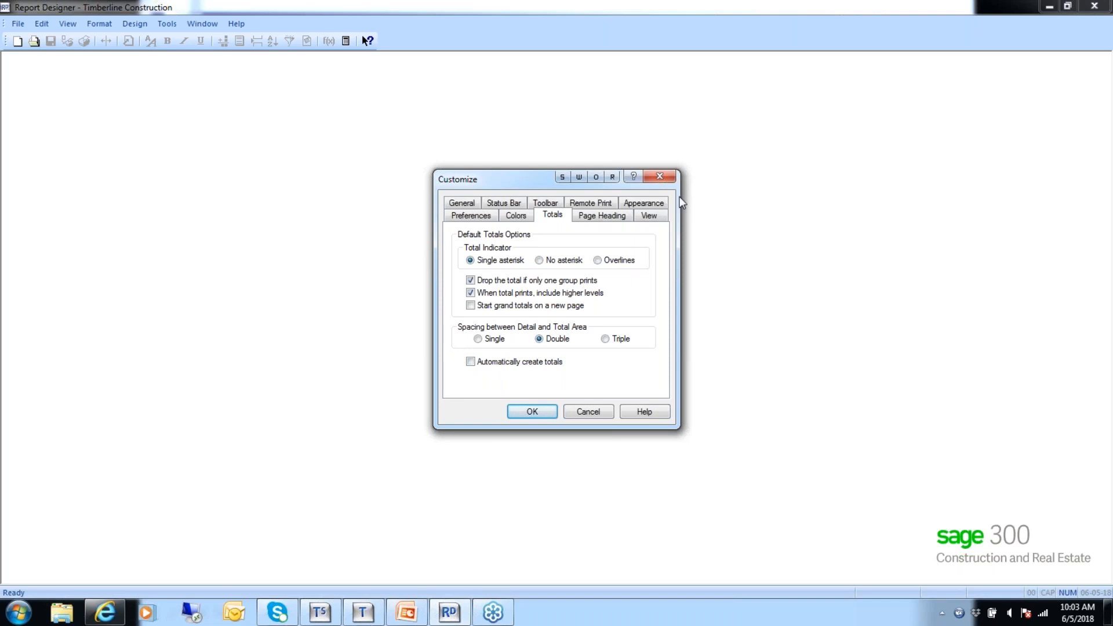
left_click(612, 221)
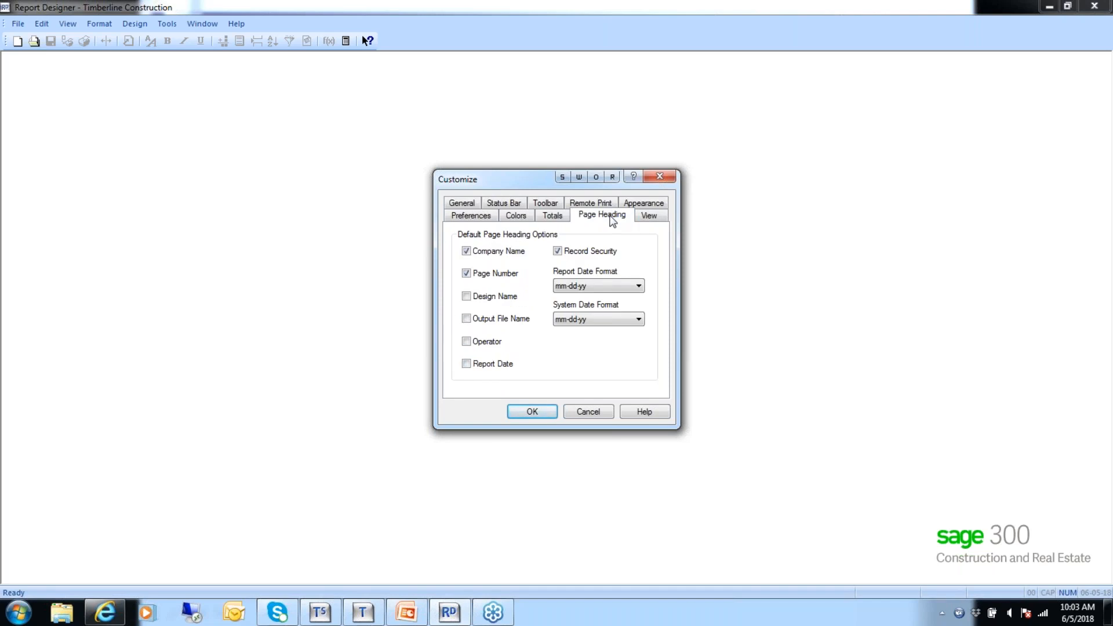
left_click(559, 251)
left_click(464, 299)
left_click(651, 217)
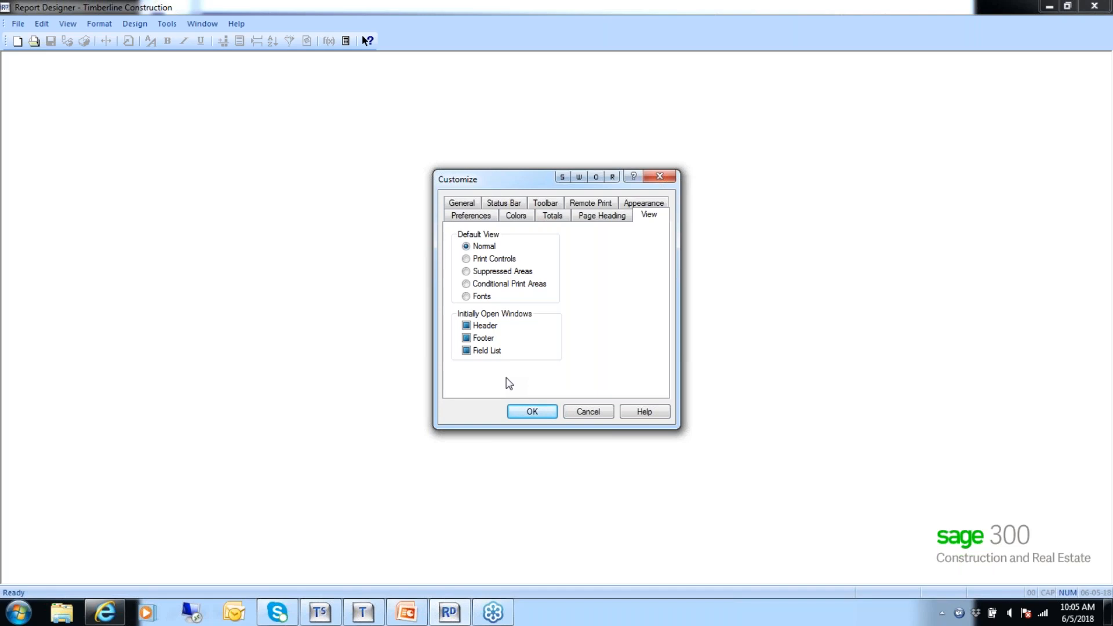
left_click(532, 411)
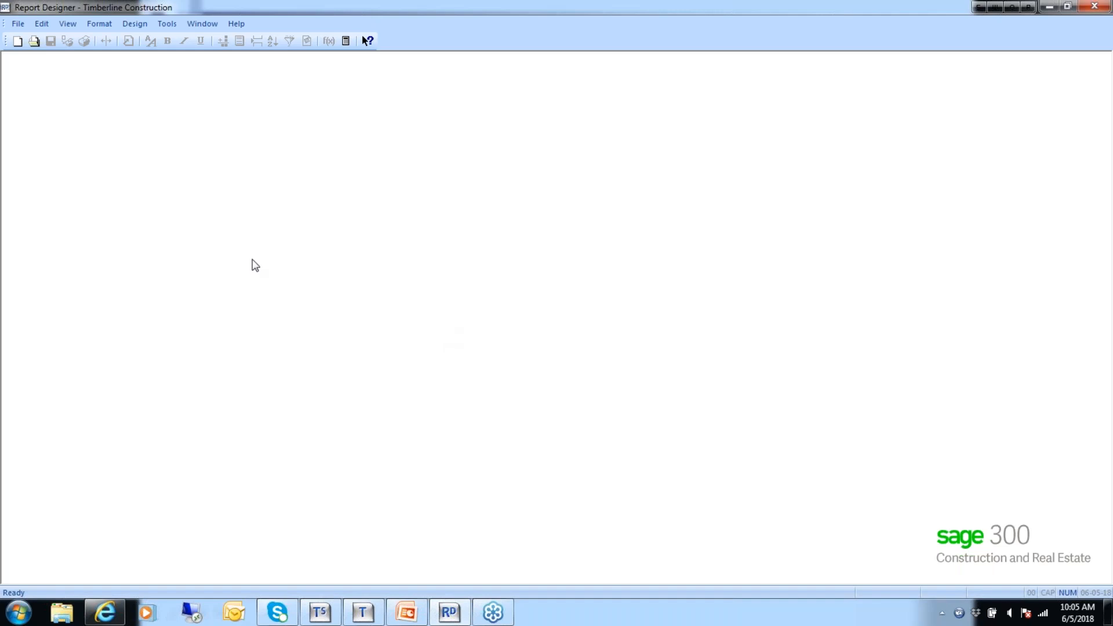
- Start a new report design and add the AP - Invoice record to its selected records
left_click(18, 24)
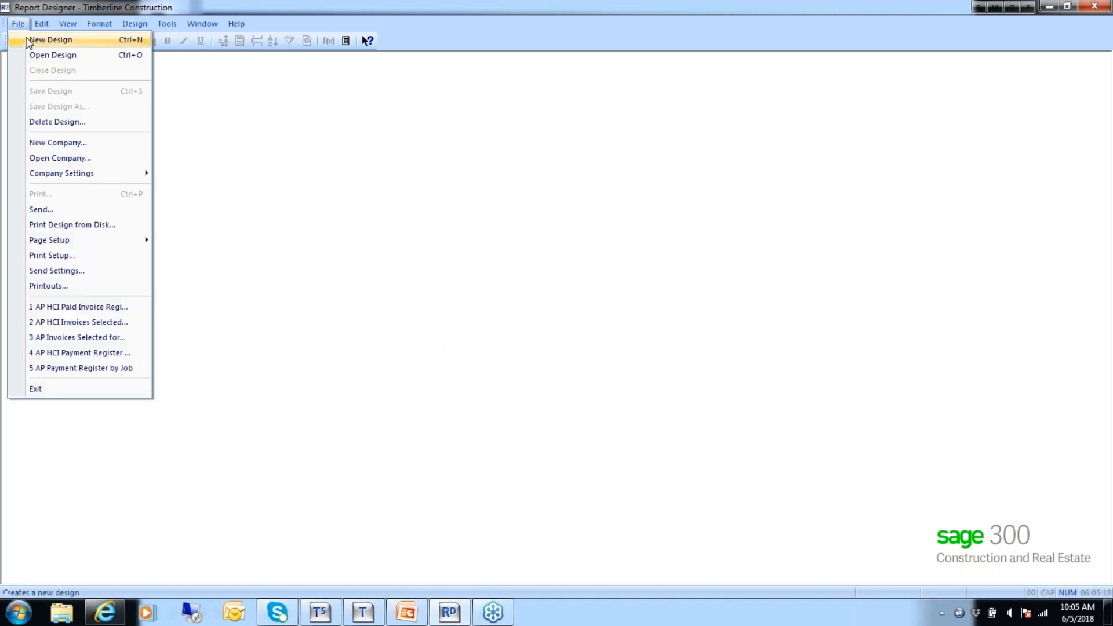
left_click(30, 39)
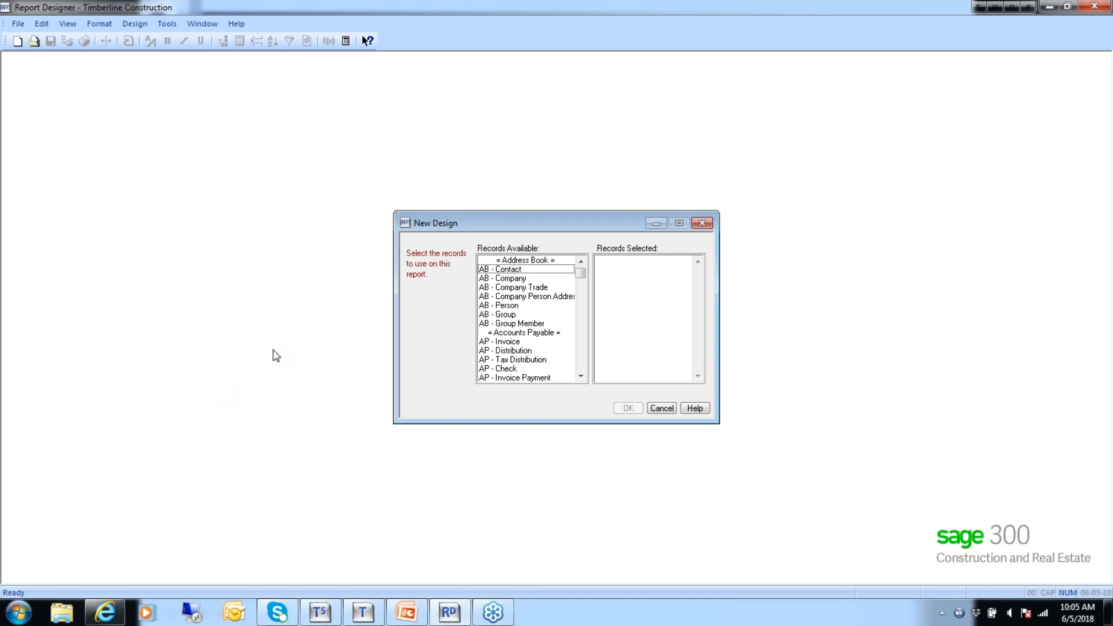
left_click(581, 376)
left_click(581, 377)
left_click(580, 376)
left_click(580, 377)
left_click(581, 376)
left_click(580, 376)
left_click(581, 377)
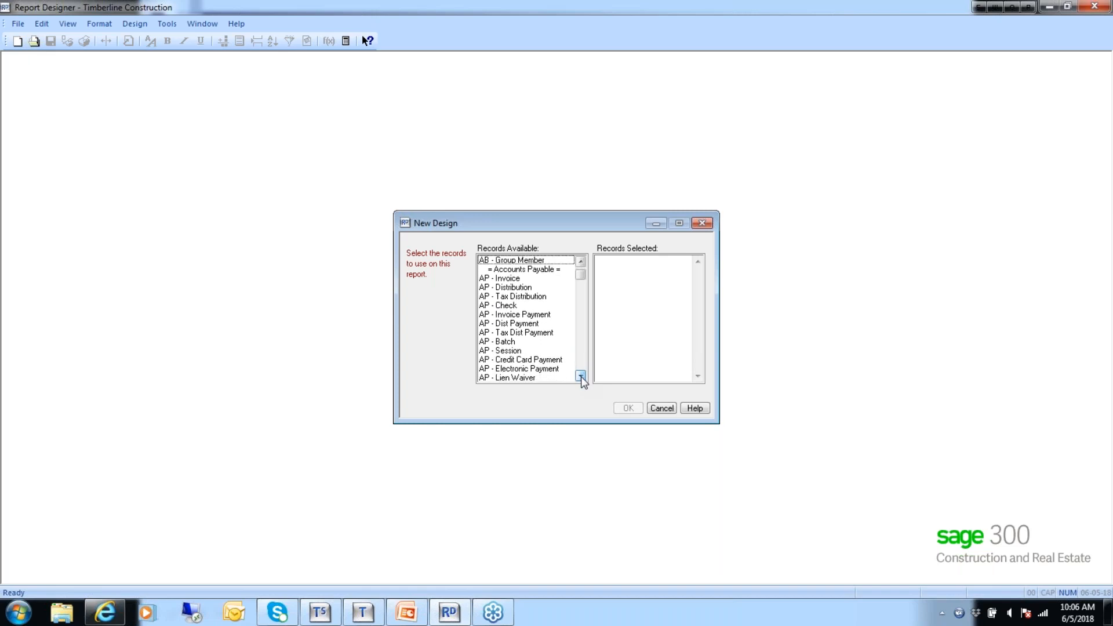
double_click(508, 279)
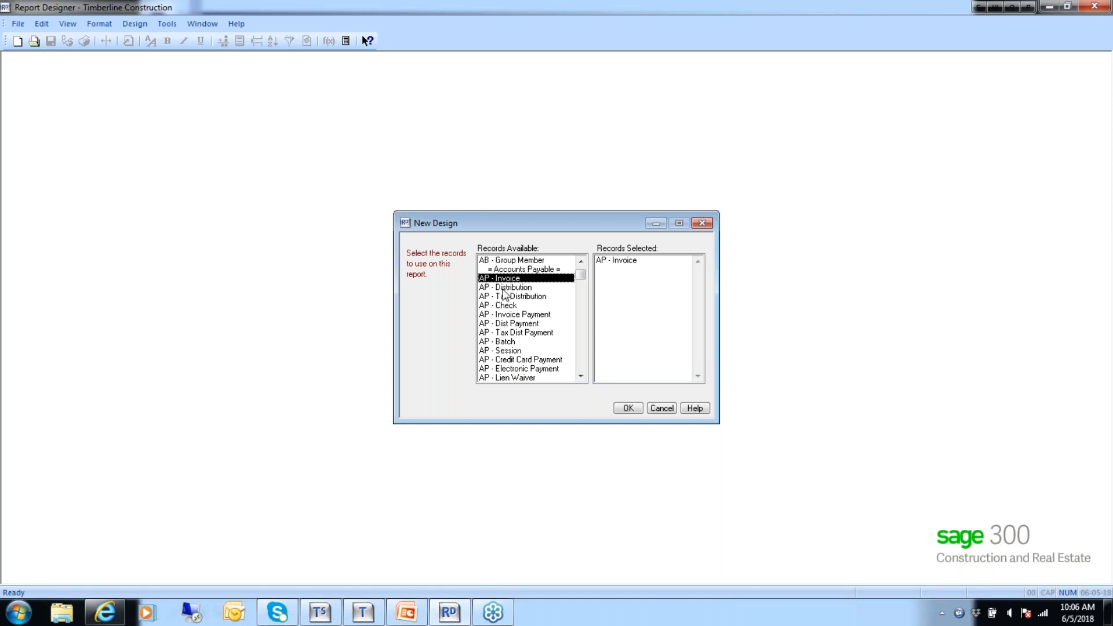
- Add the AP - Vendor record to the selection and create the report design from the selected records
left_click(581, 377)
left_click(581, 377)
left_click(582, 377)
double_click(508, 361)
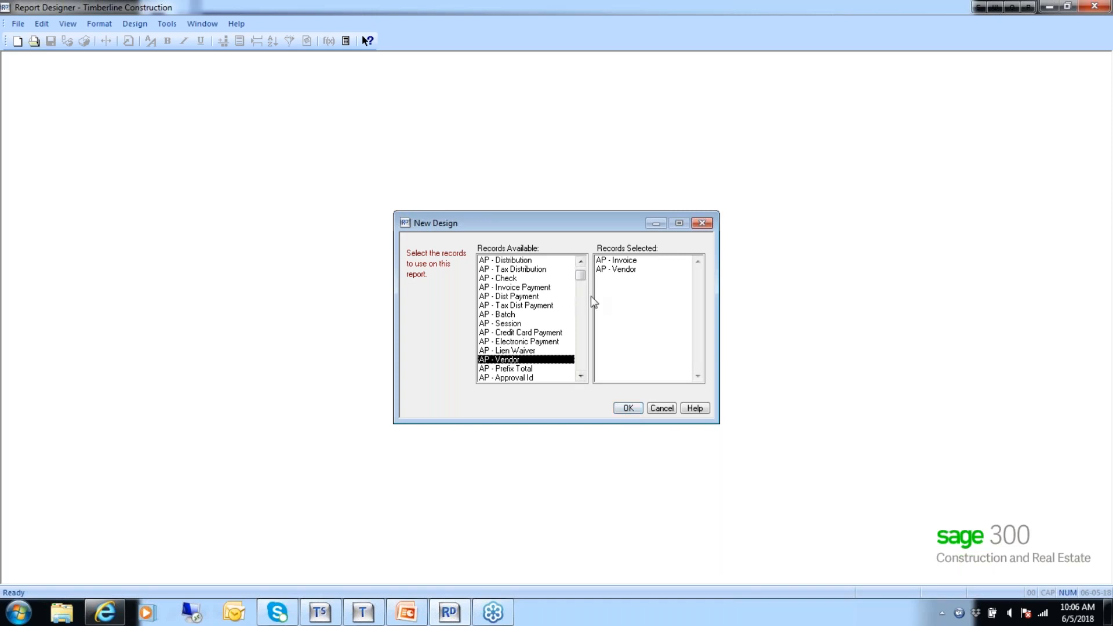
left_click(510, 369)
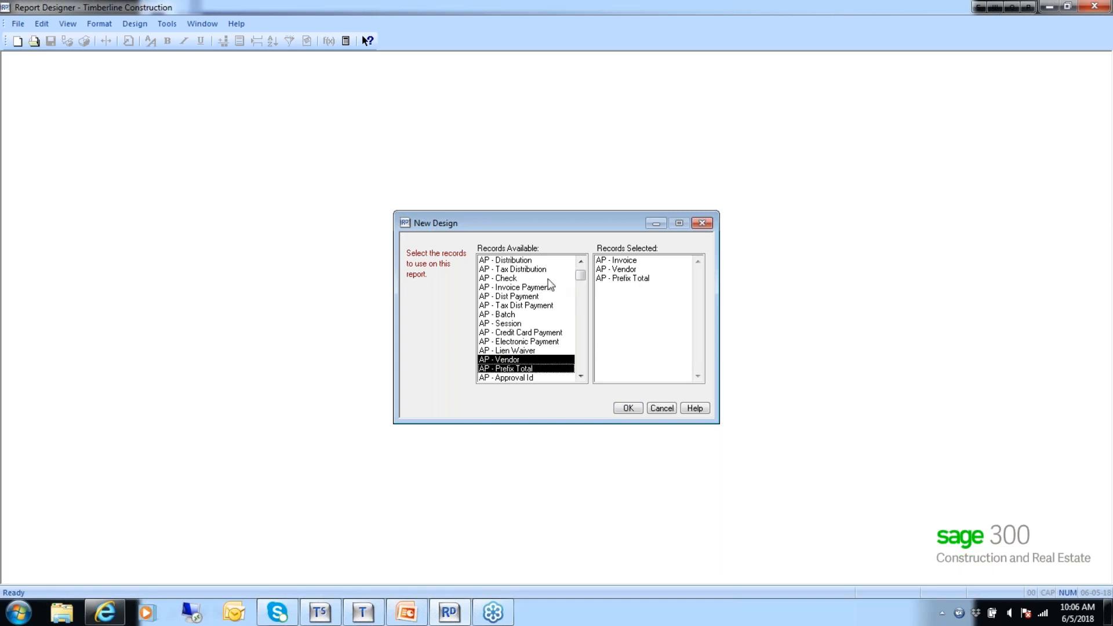
left_click(536, 369)
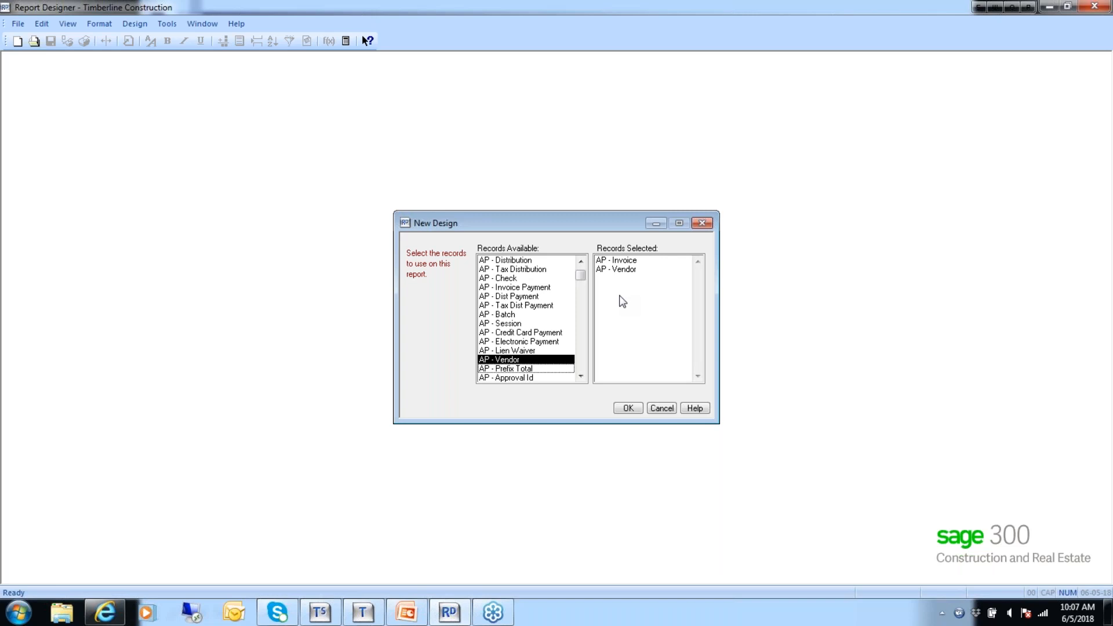
left_click(627, 408)
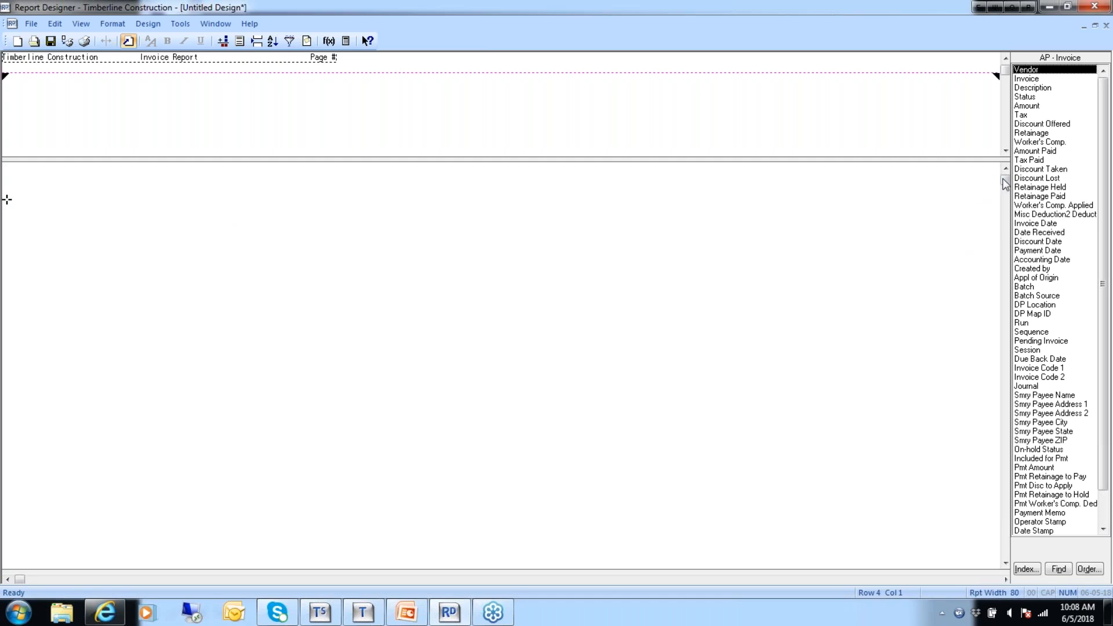
- Display the footer section of the report design and place the cursor in it
left_click_drag(1005, 182, 959, 176)
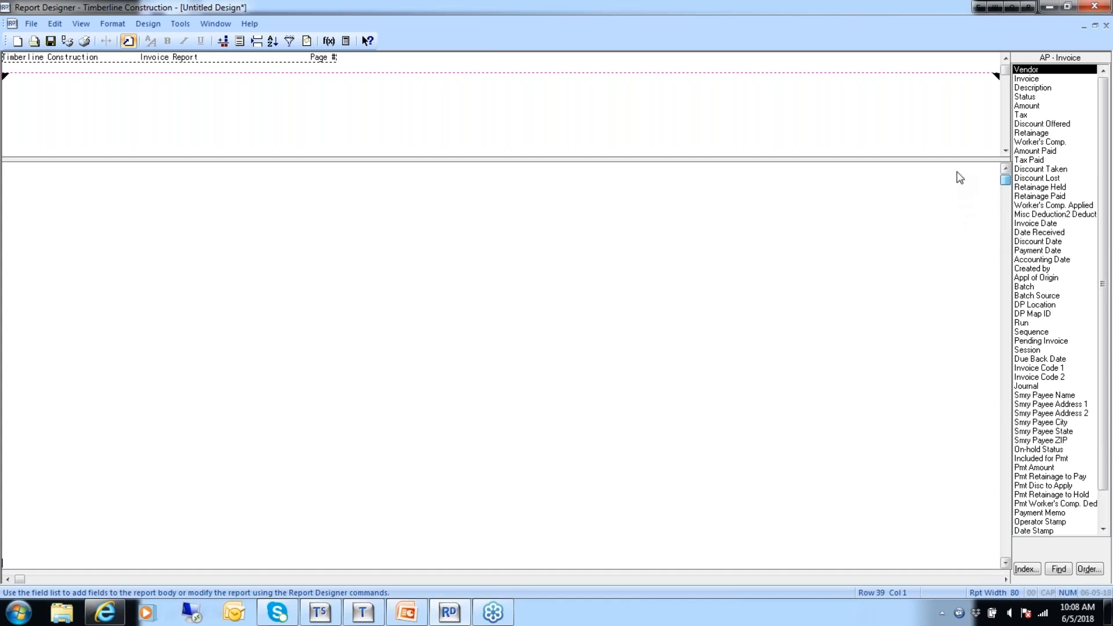
left_click(111, 26)
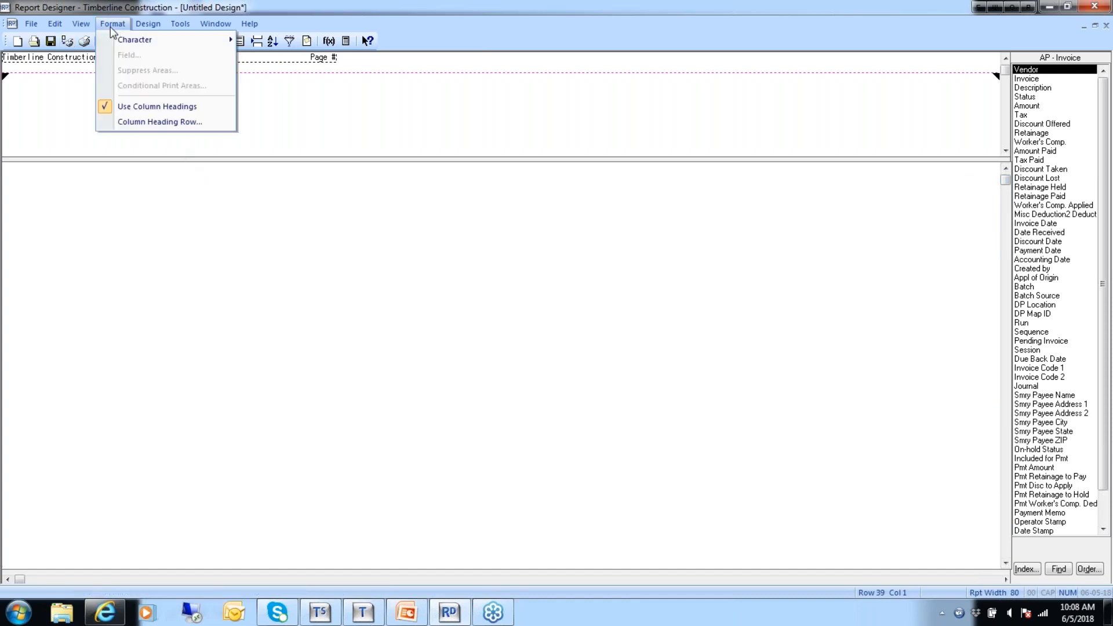
mouse_move(84, 22)
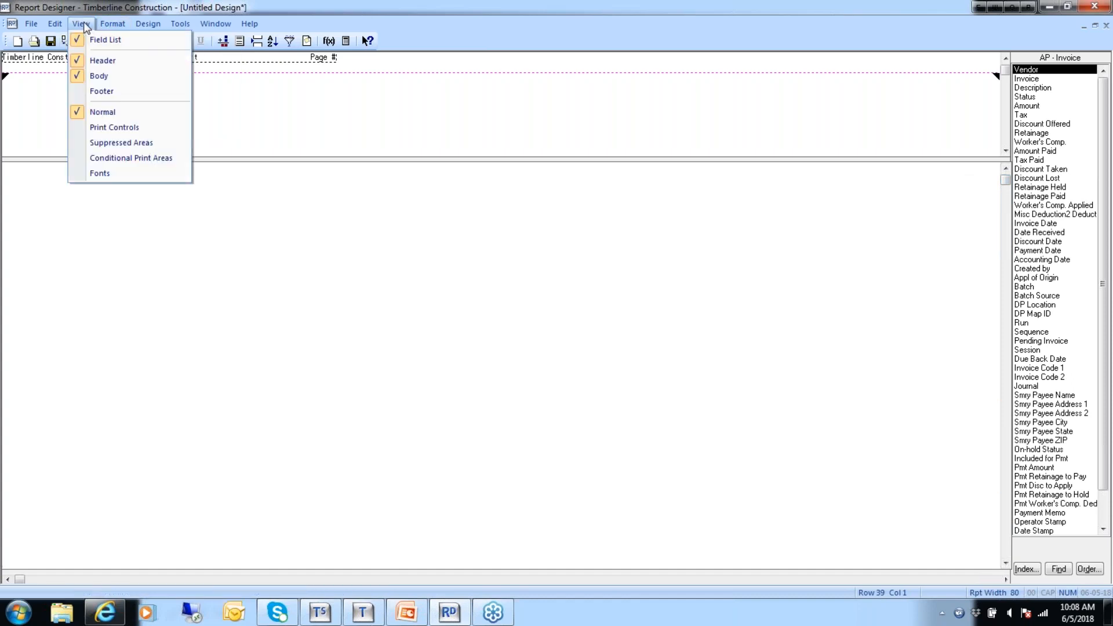
left_click(91, 92)
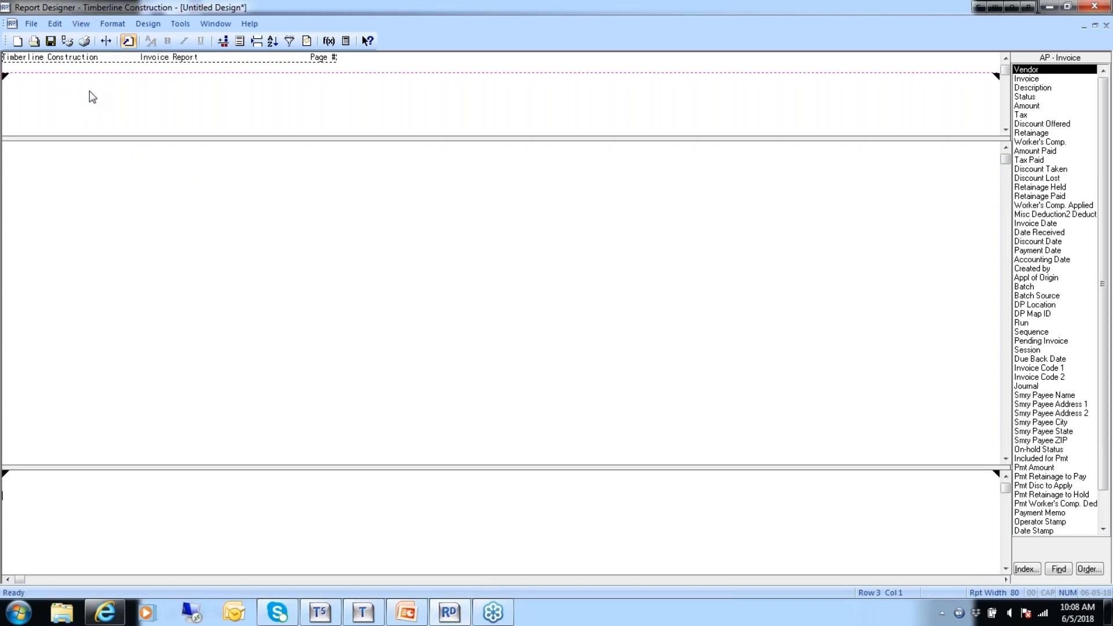
left_click(80, 24)
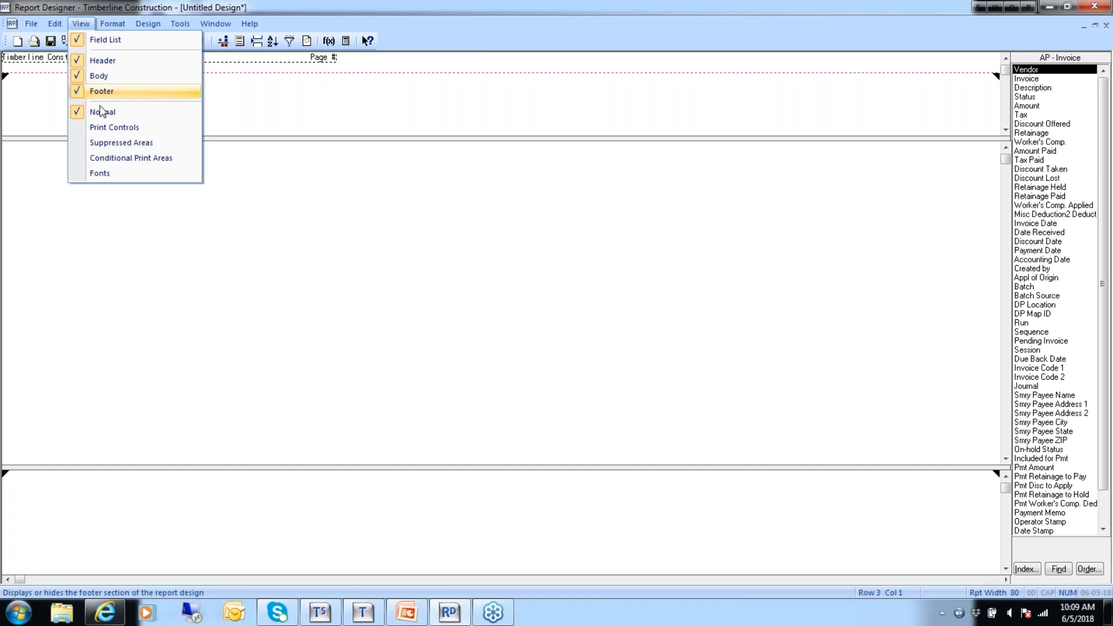
left_click(60, 501)
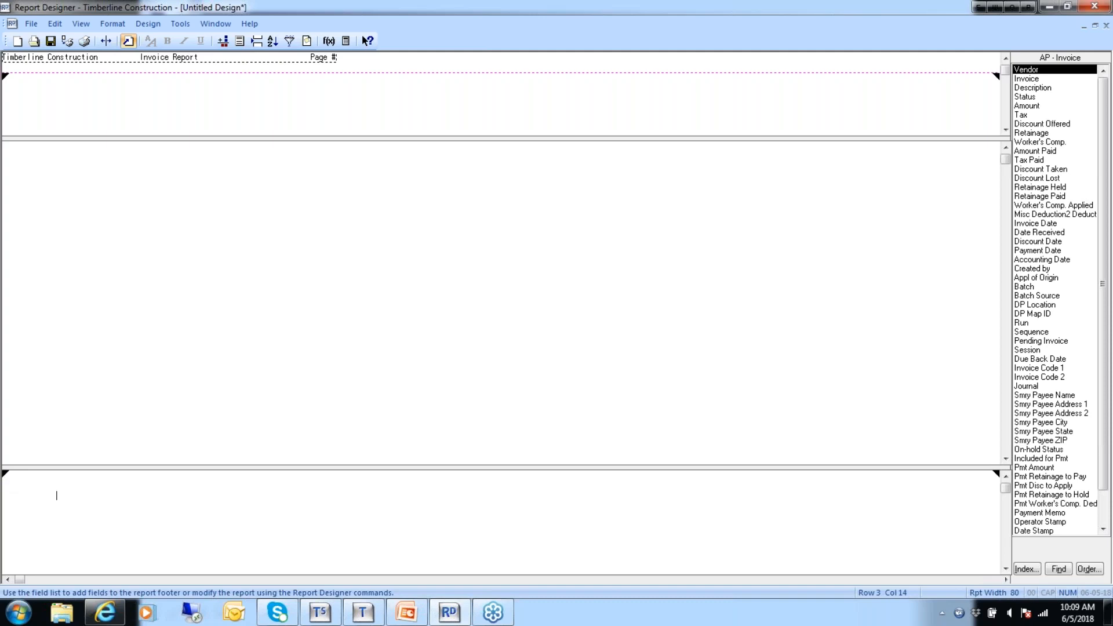
- Hide the footer section of the report design
left_click_drag(4, 472, 8, 476)
left_click_drag(4, 485, 3, 476)
left_click(80, 26)
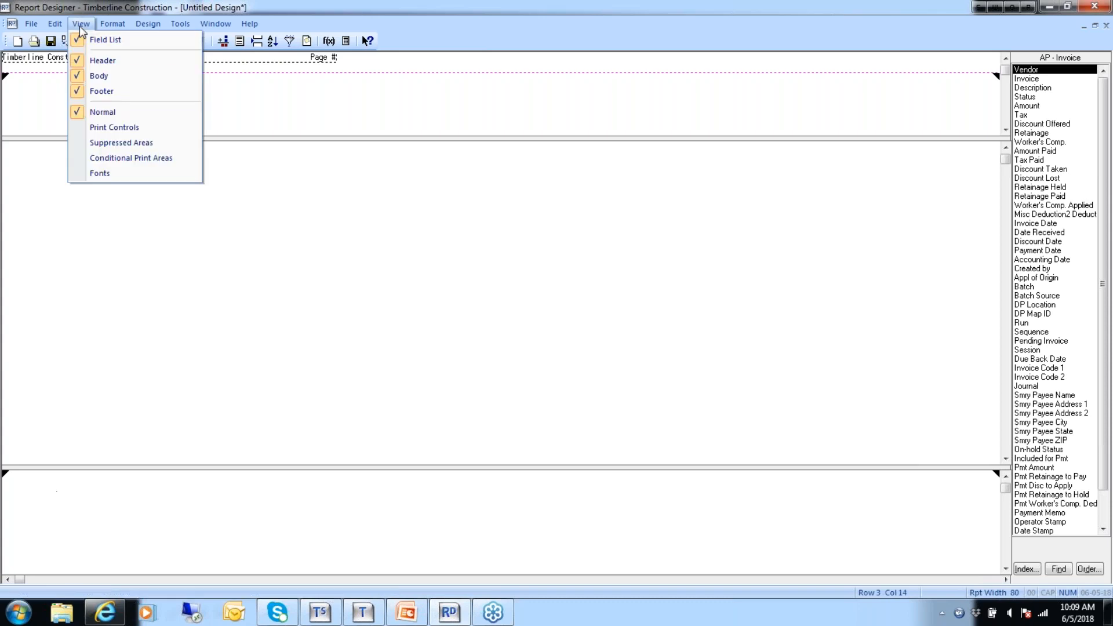
left_click(107, 93)
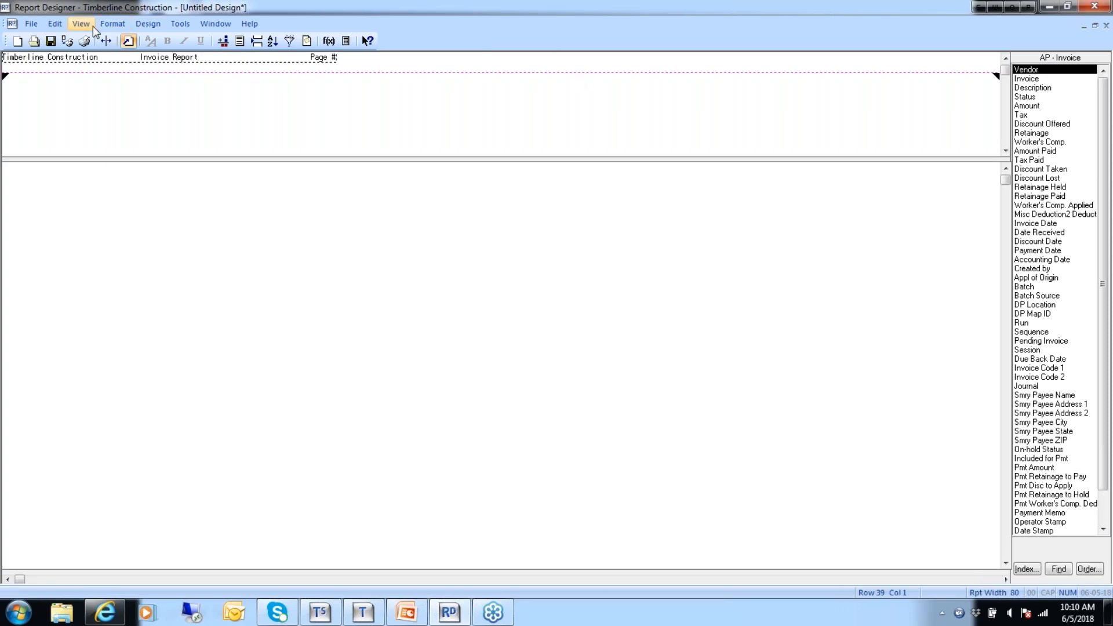
- Review the sort order settings, including which records the report can process, and close them without making changes
left_click(146, 23)
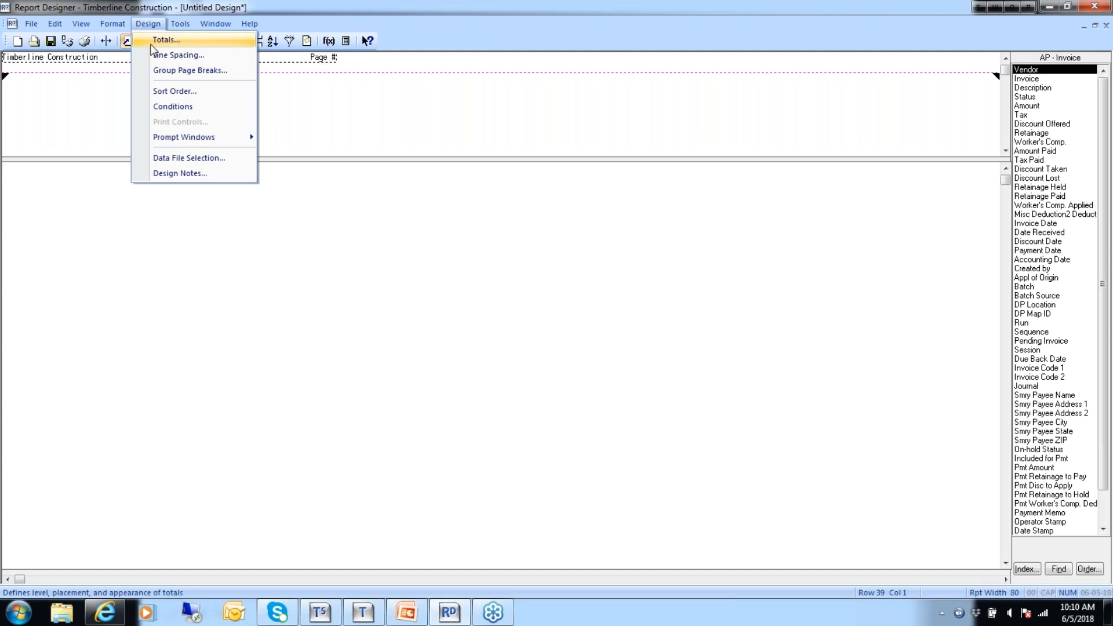
left_click(156, 92)
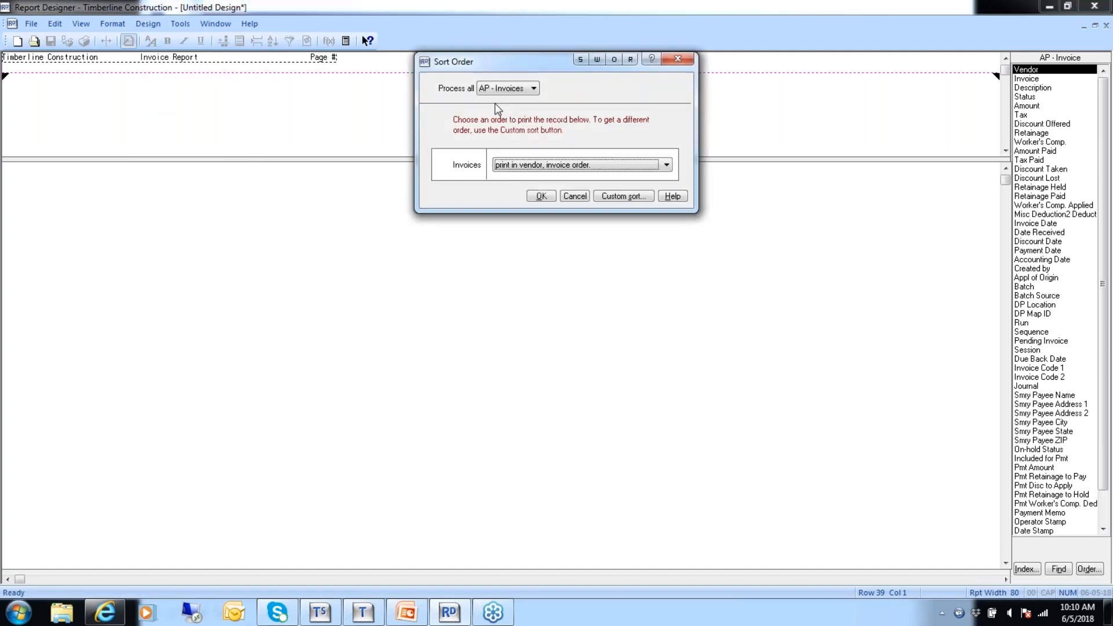
left_click(534, 89)
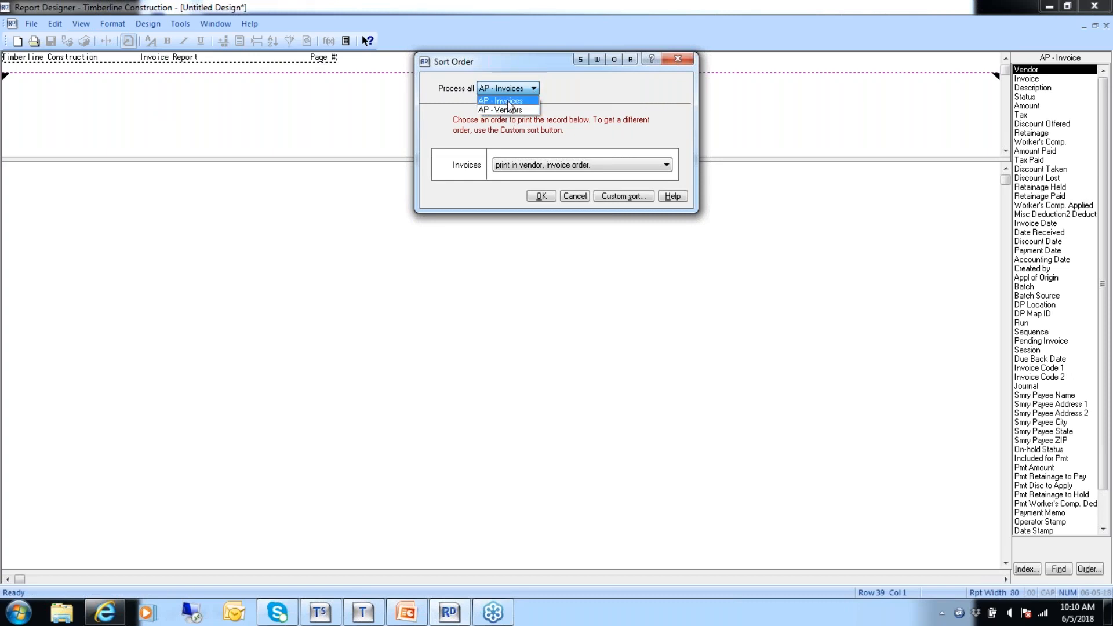
left_click(508, 102)
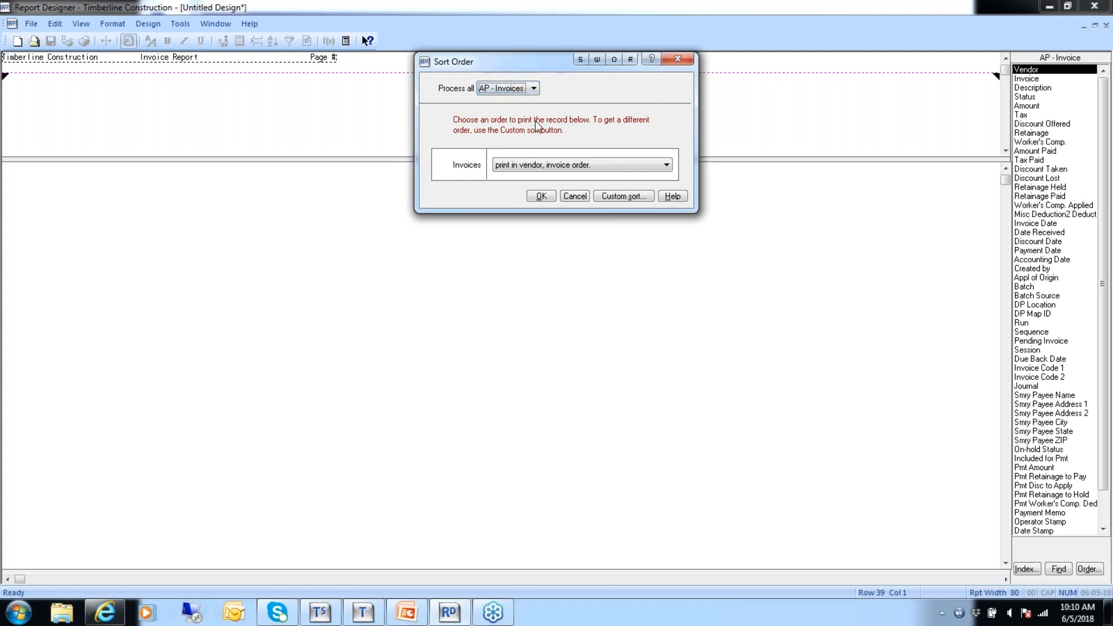
left_click(573, 197)
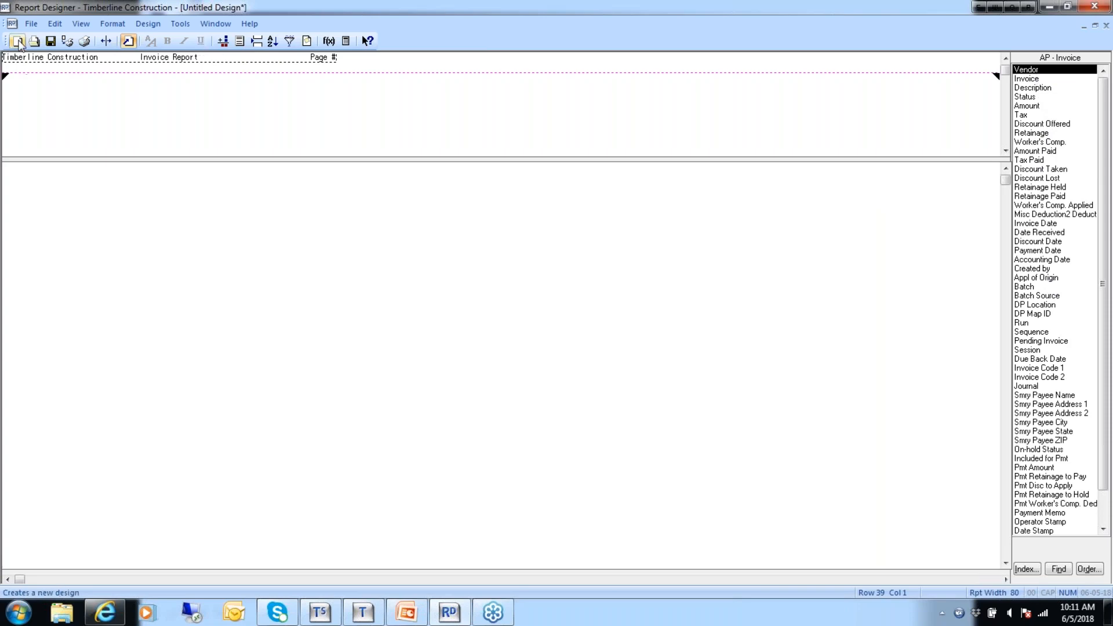
- Toggle the field list off and back on twice
left_click(129, 40)
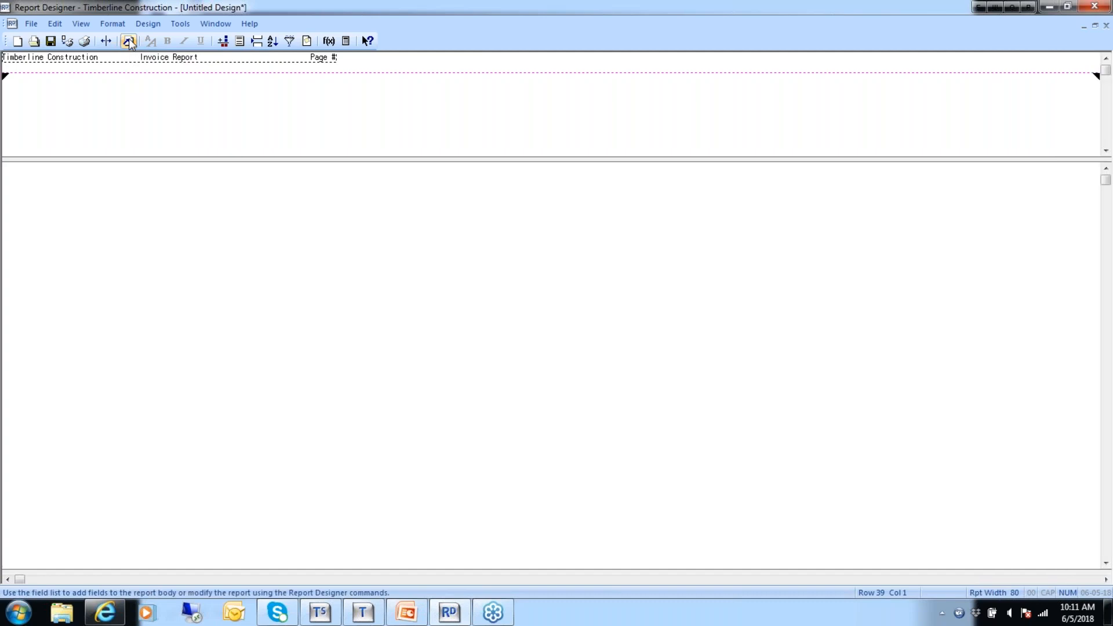
left_click(129, 40)
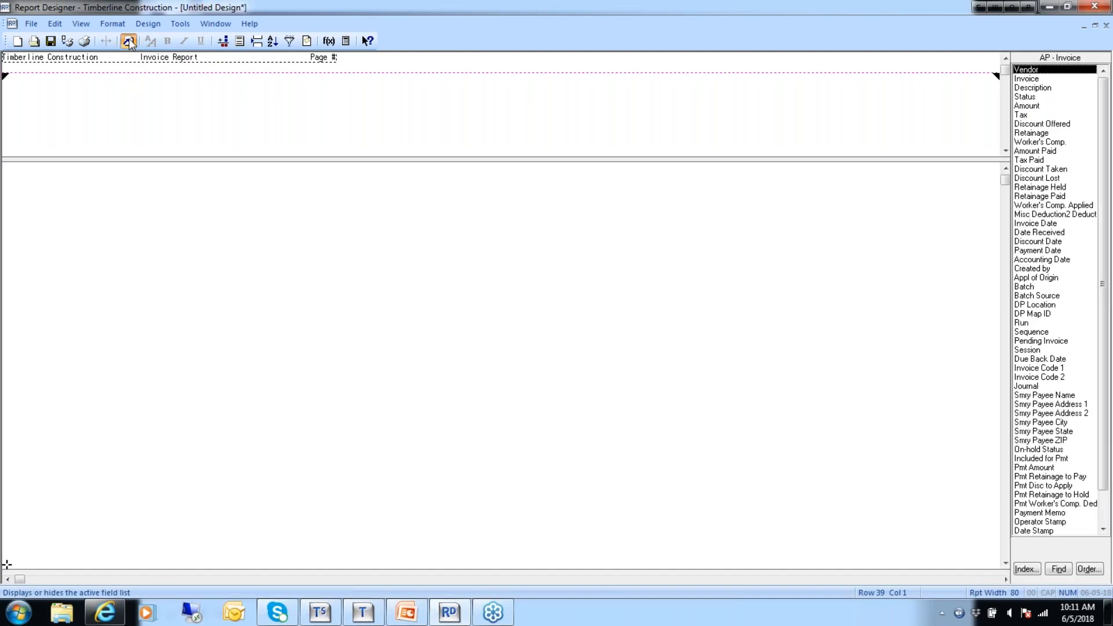
left_click(81, 25)
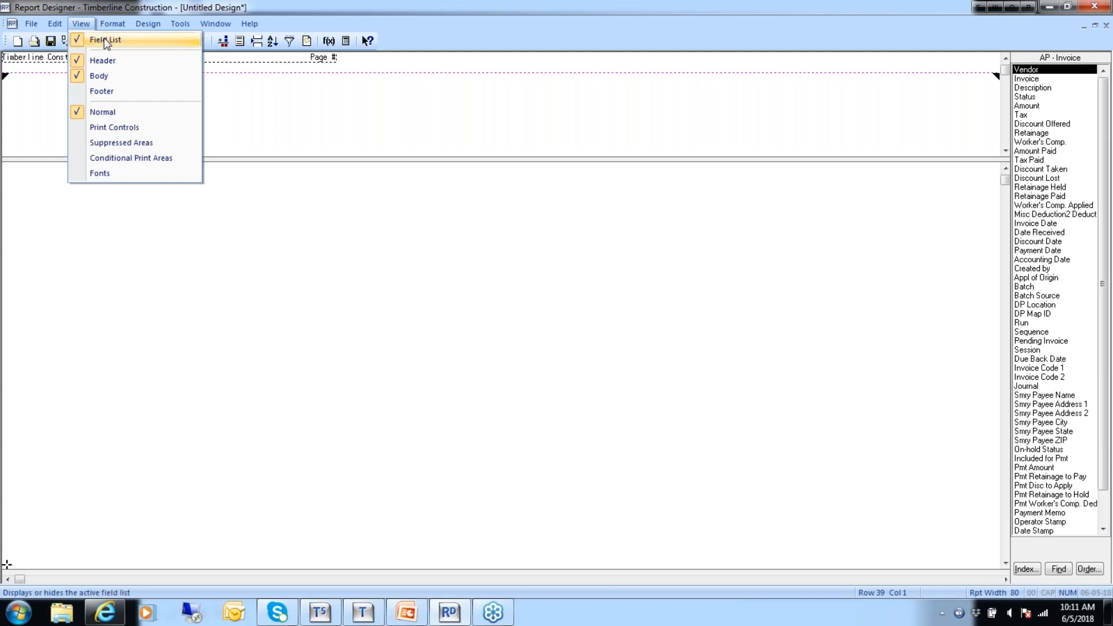
left_click(103, 39)
left_click(80, 22)
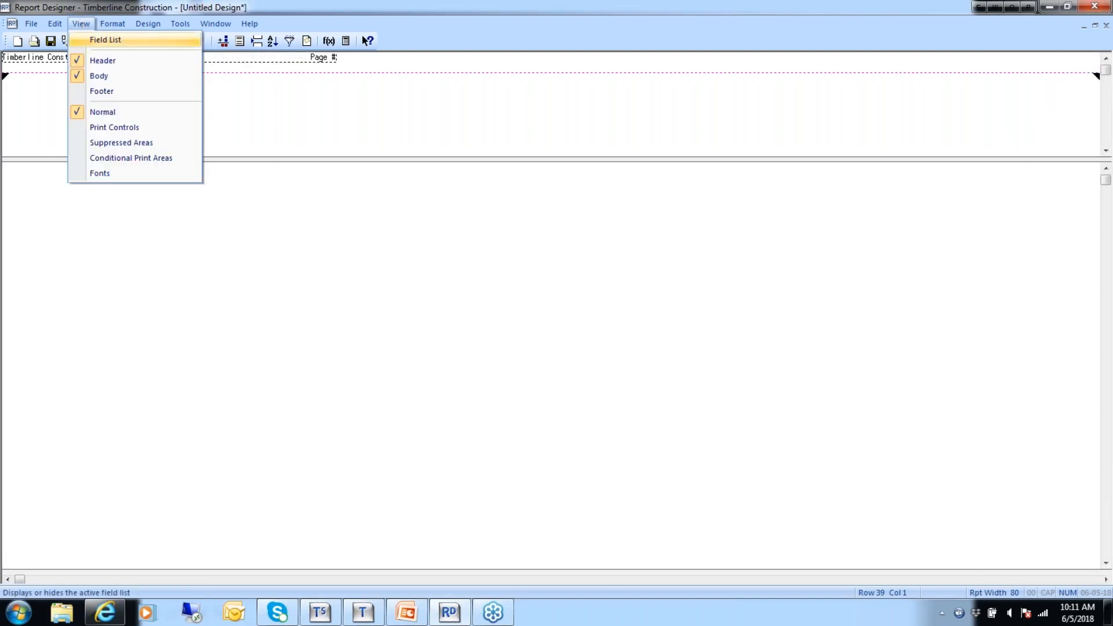
left_click(104, 39)
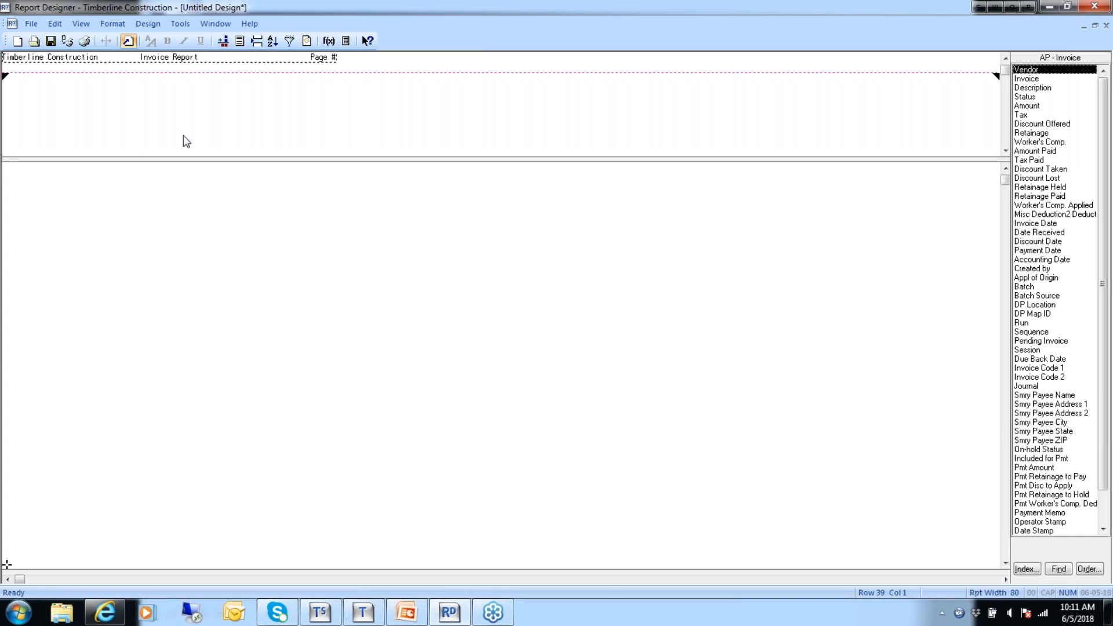
- Check the available design view options and place the cursor in the report header area
left_click(82, 24)
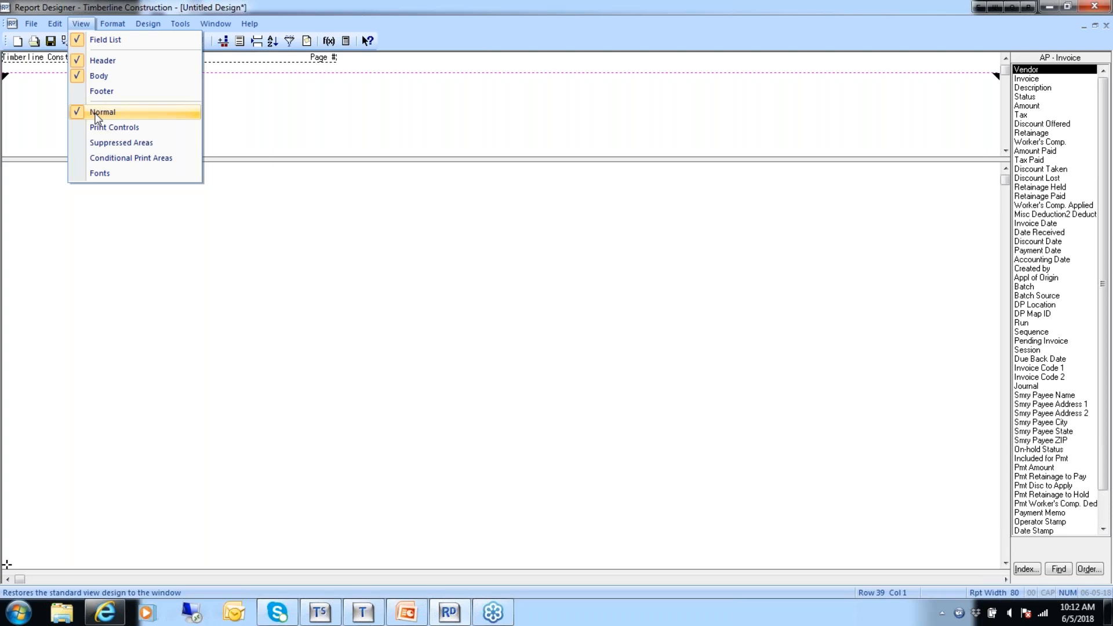
left_click(242, 102)
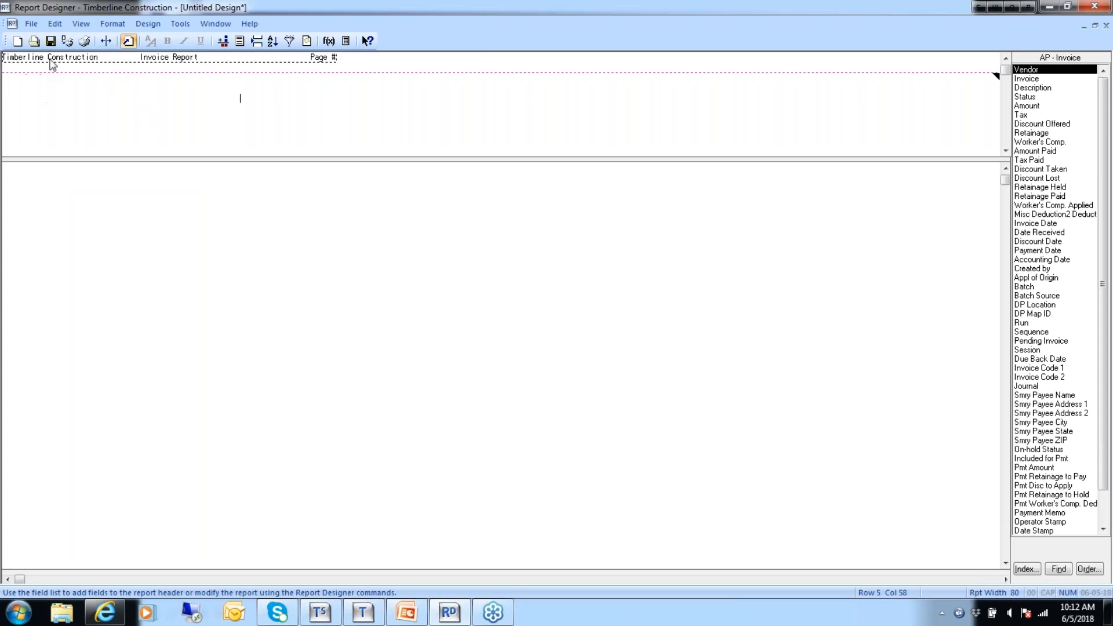
- Turn off the system defaults for the page headings and include System Date and System Time in the heading
left_click(31, 24)
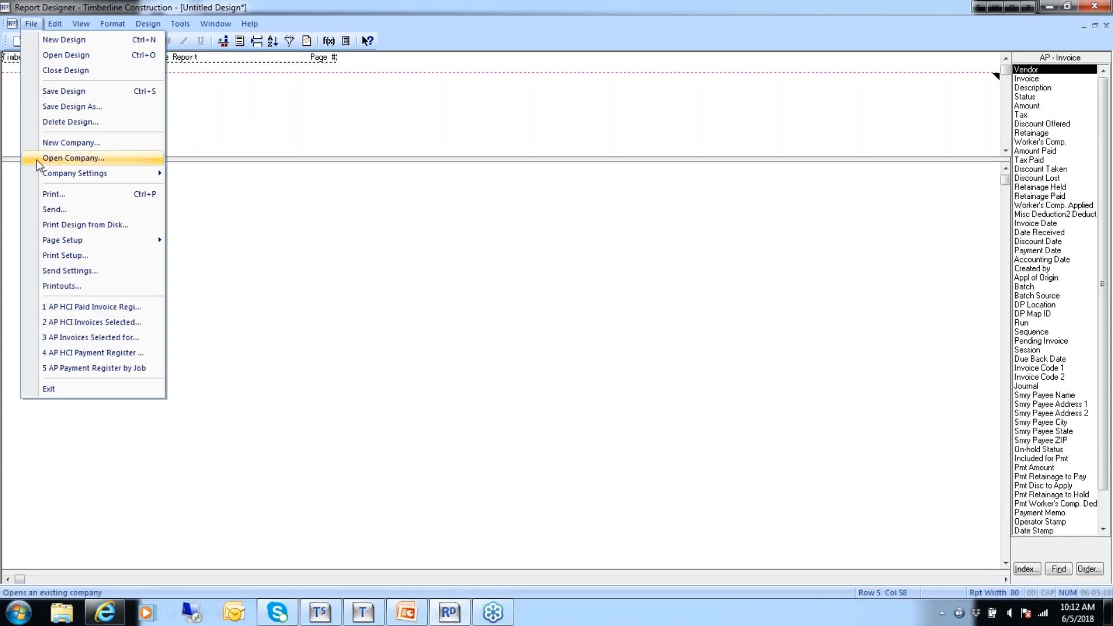
mouse_move(121, 239)
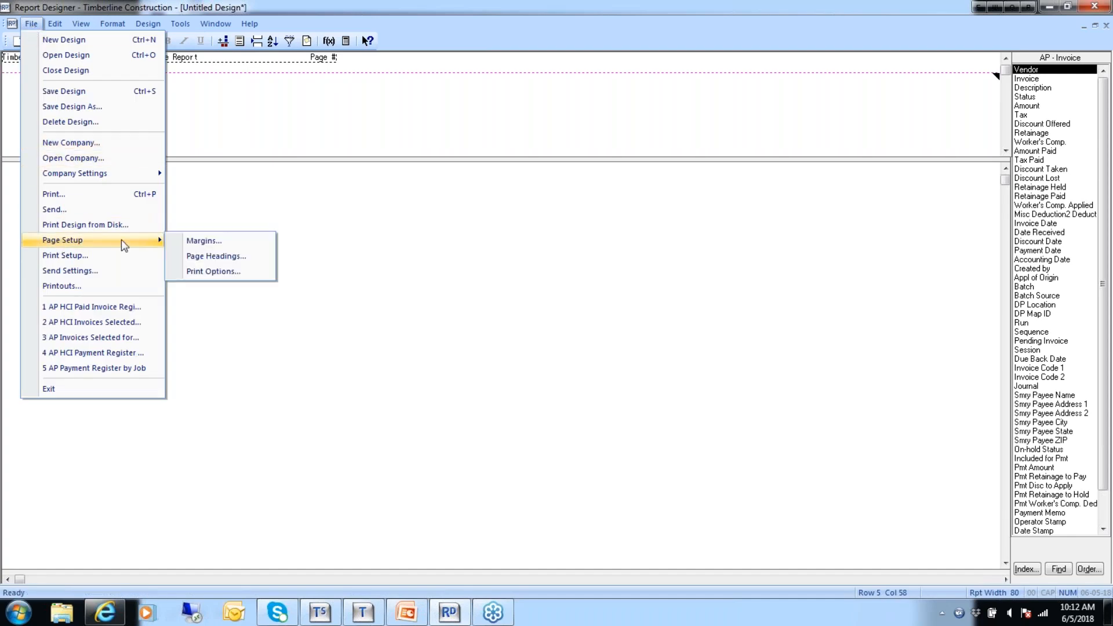
left_click(226, 259)
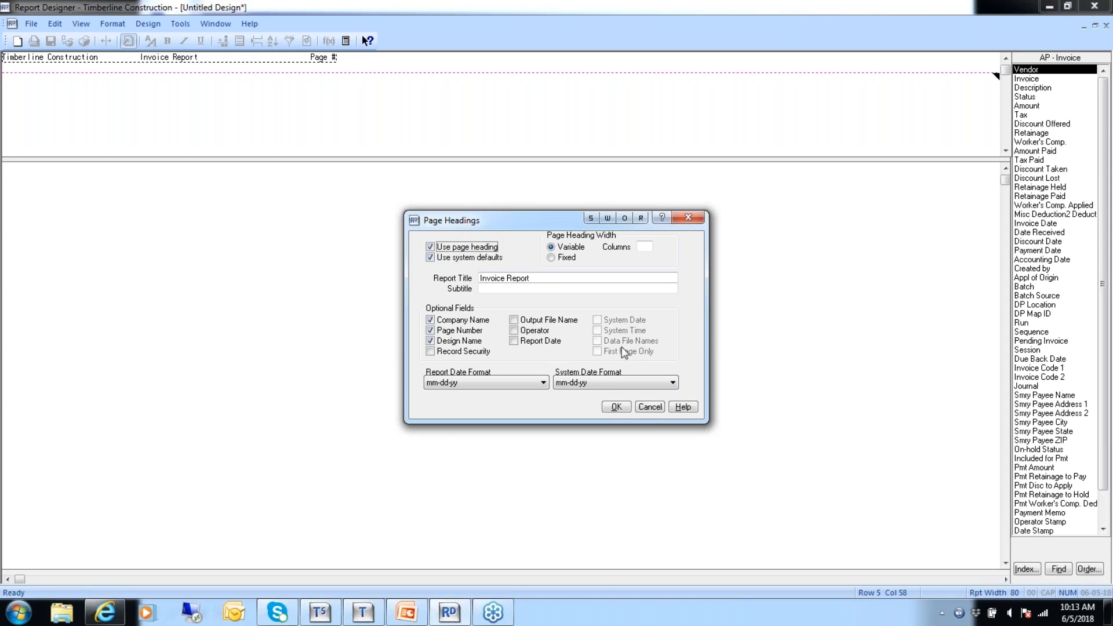
left_click(430, 258)
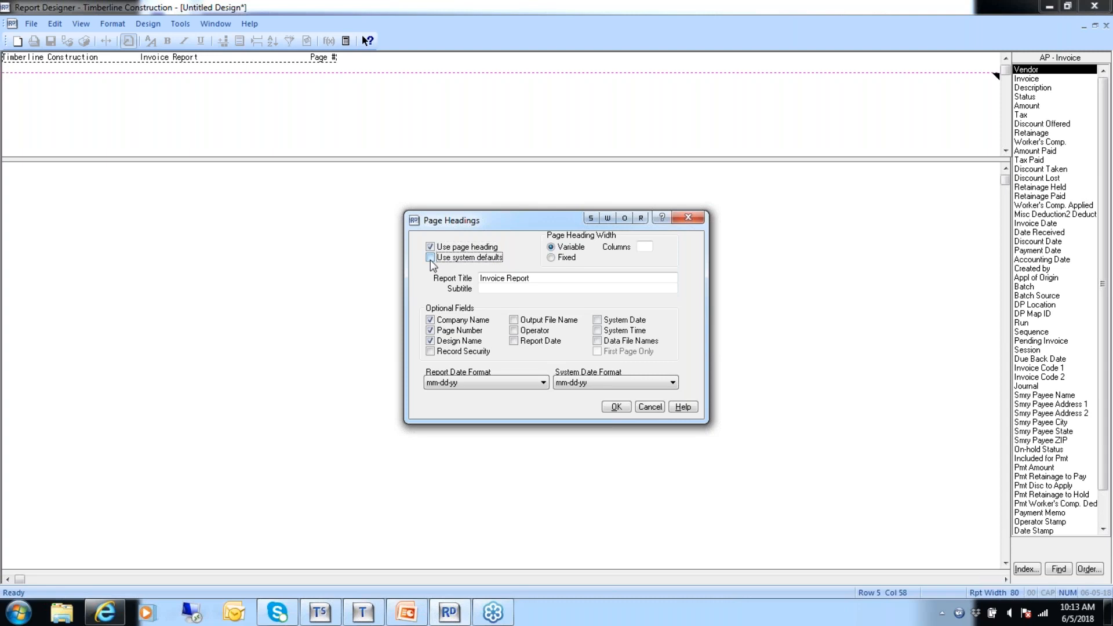
left_click(597, 320)
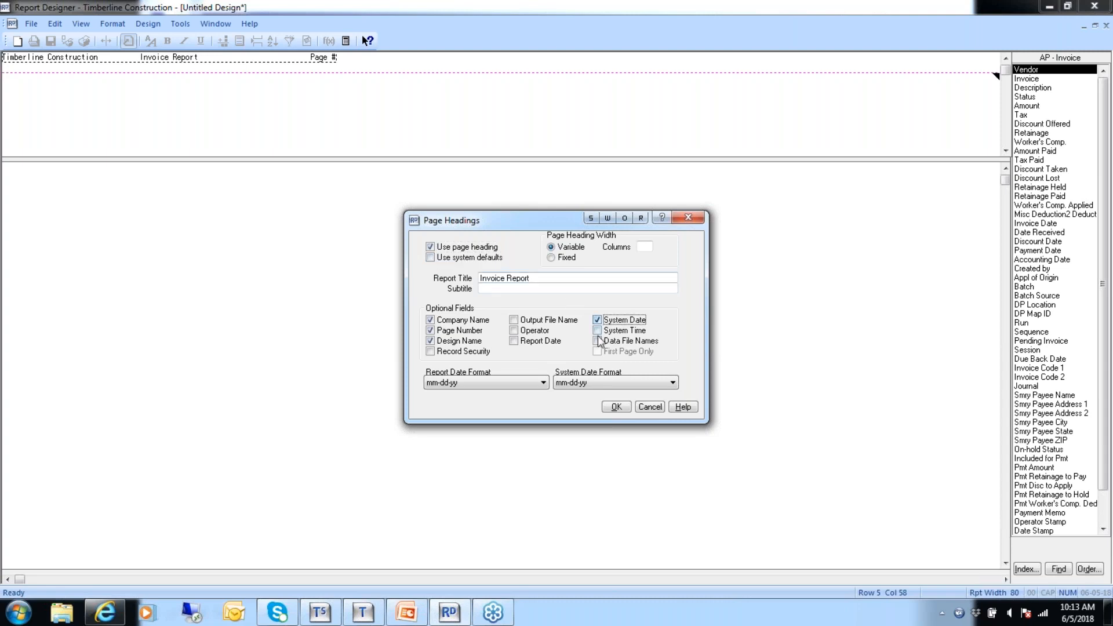
left_click(598, 331)
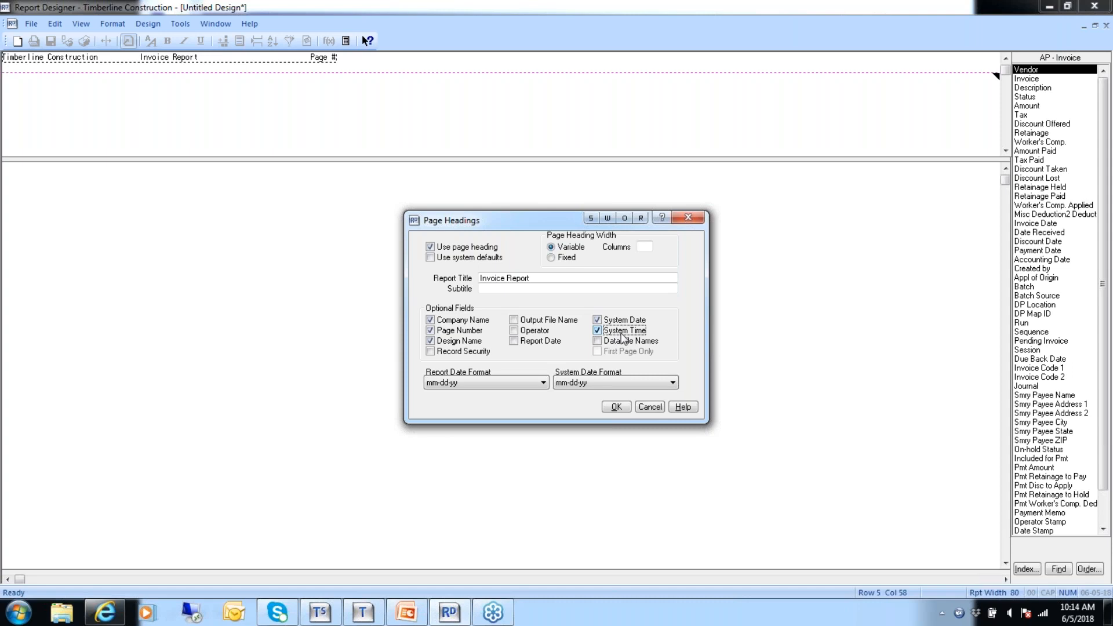
left_click(614, 406)
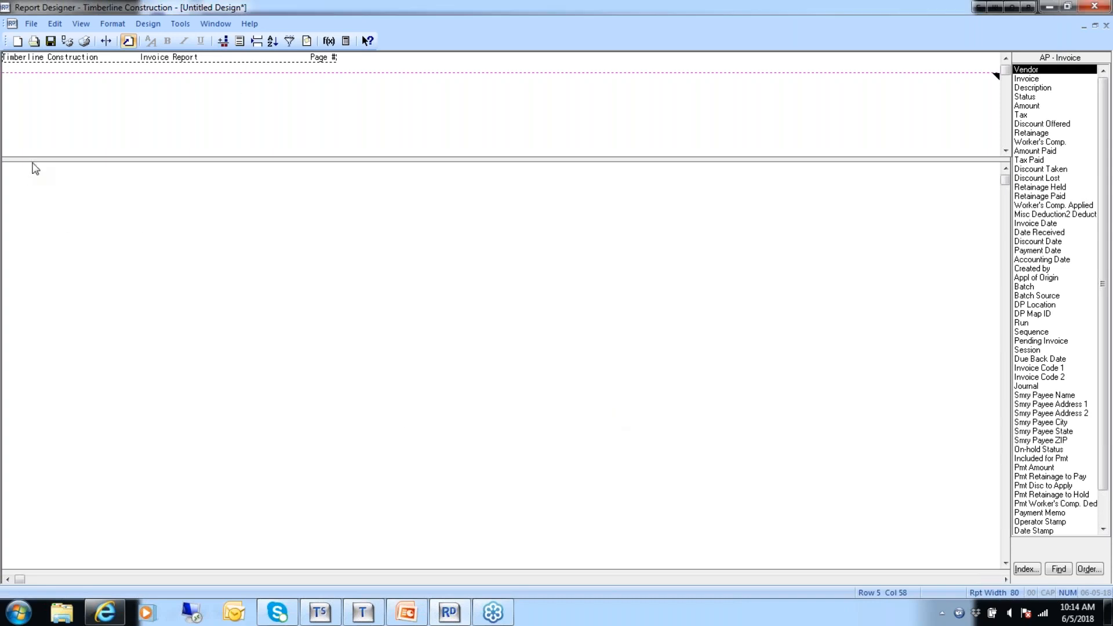
- Shrink the report header area and place the AP - Invoice Vendor field in the report body at row 5, column 2
left_click_drag(34, 158, 42, 109)
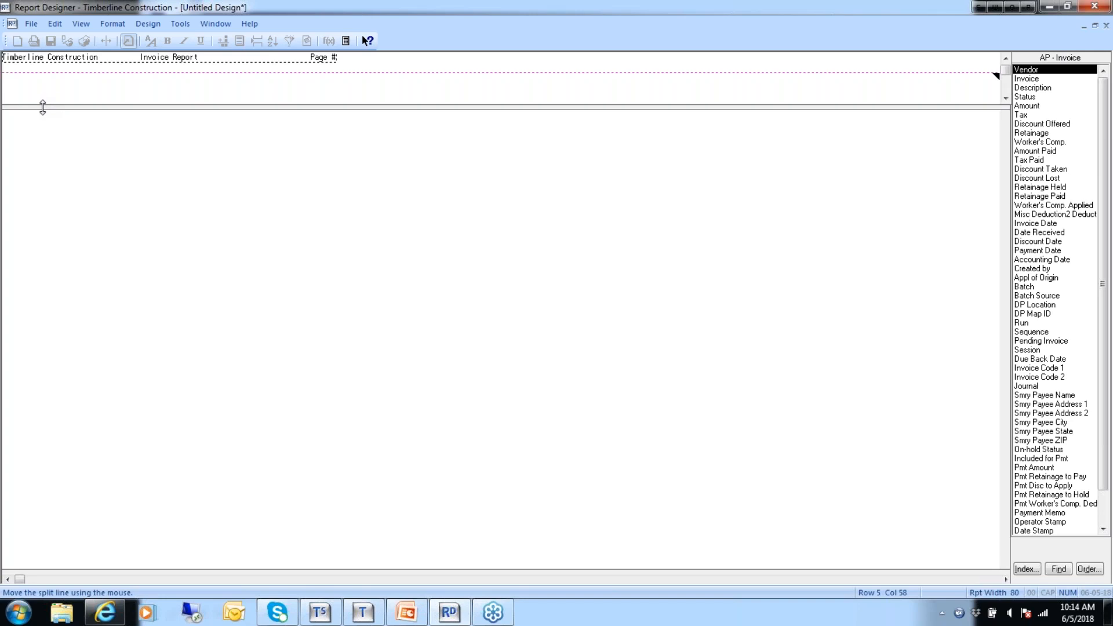
left_click(42, 107)
left_click(12, 125)
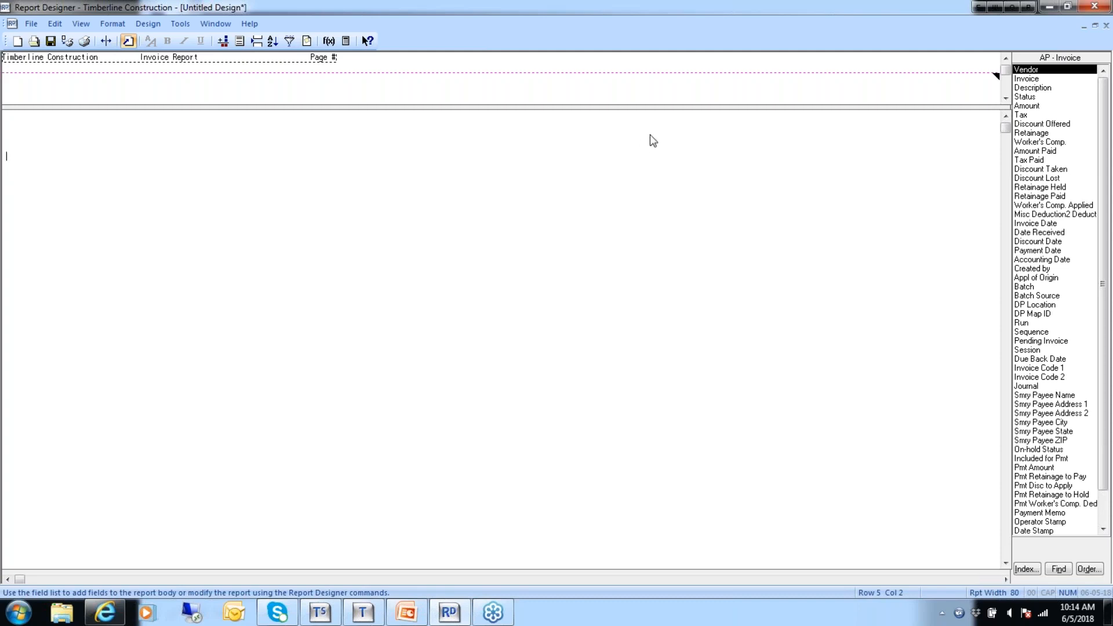
left_click(1032, 70)
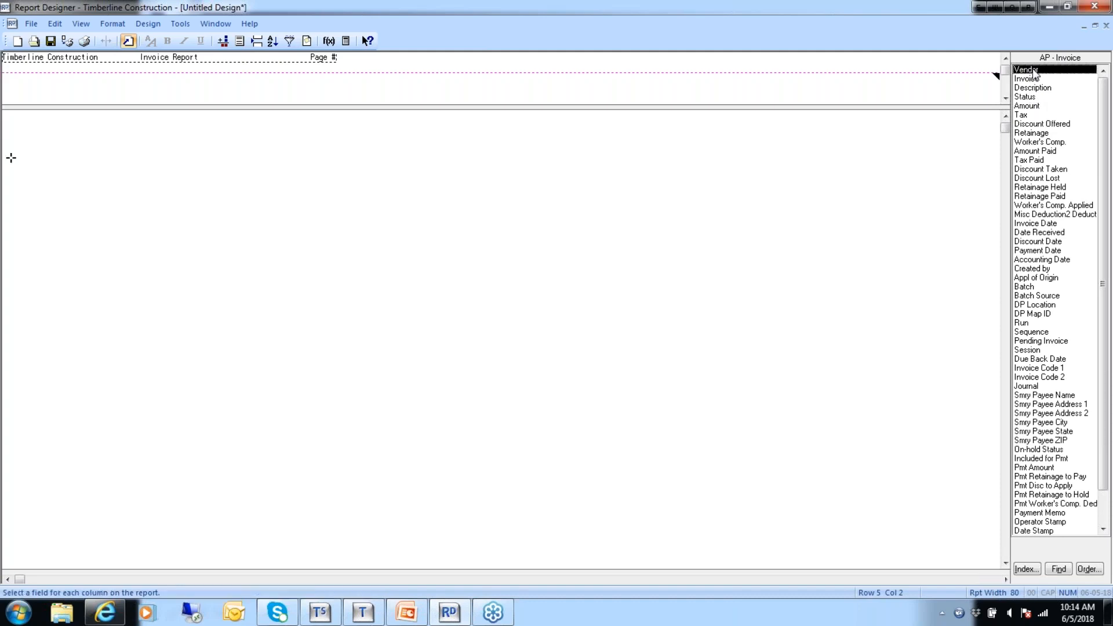
double_click(1034, 70)
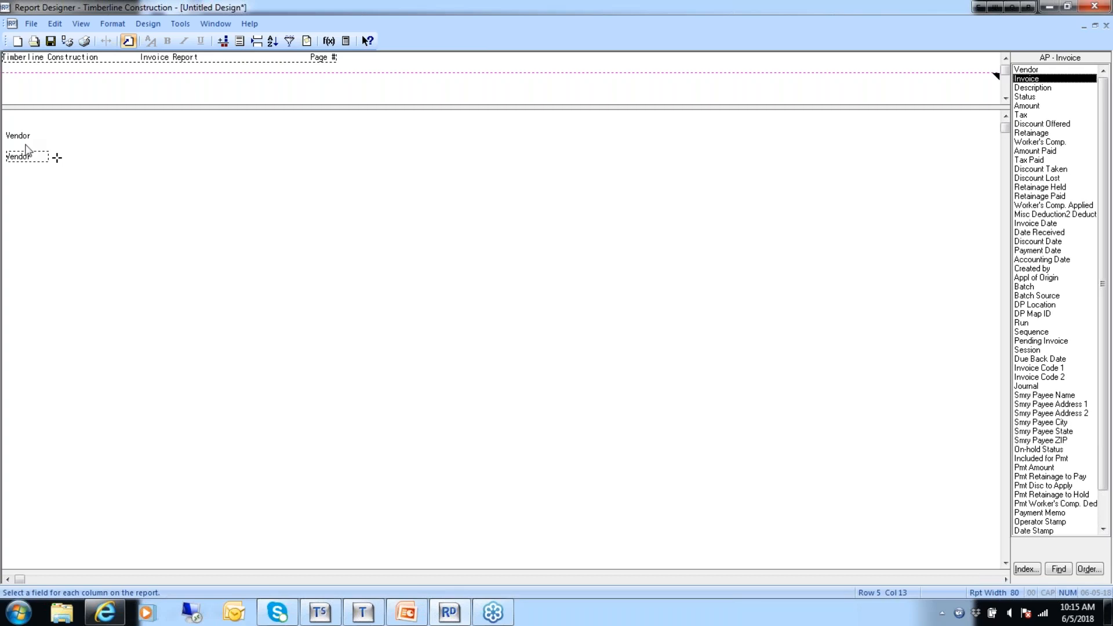
left_click_drag(36, 140, 3, 141)
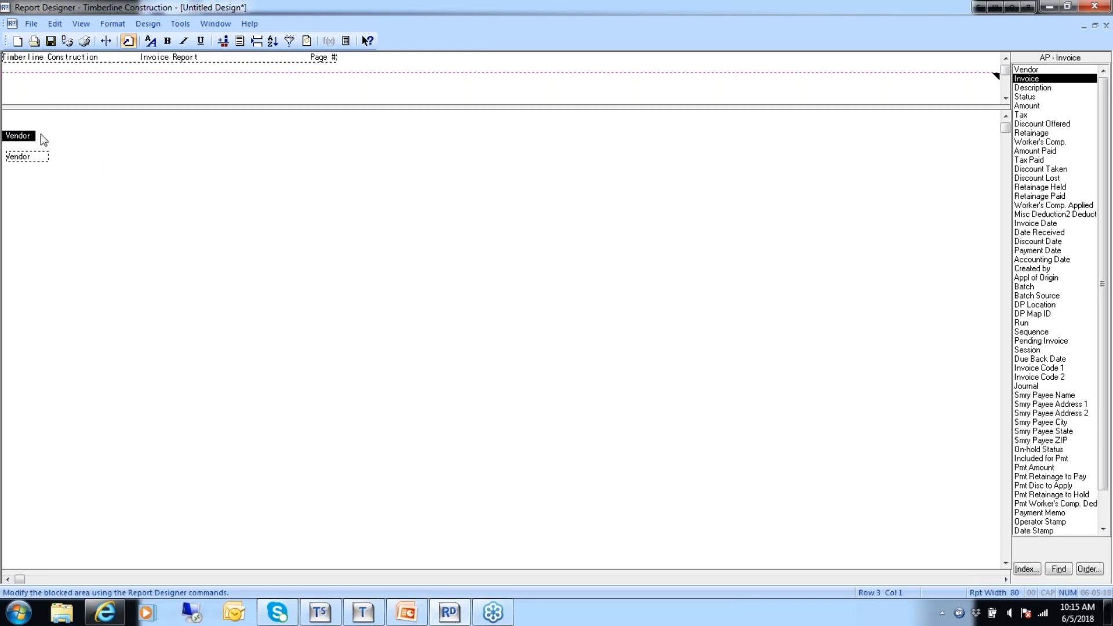
left_click(37, 142)
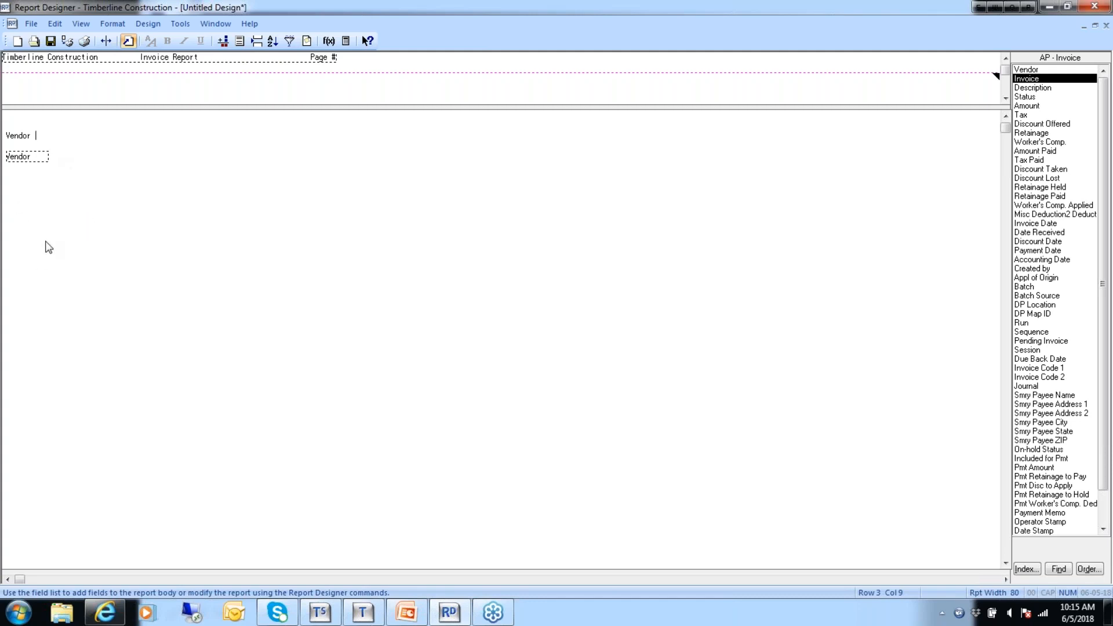
- Switch the field list to AP - Vendor and place the Name field beside the Vendor field on row 5
left_click(56, 156)
left_click(1027, 570)
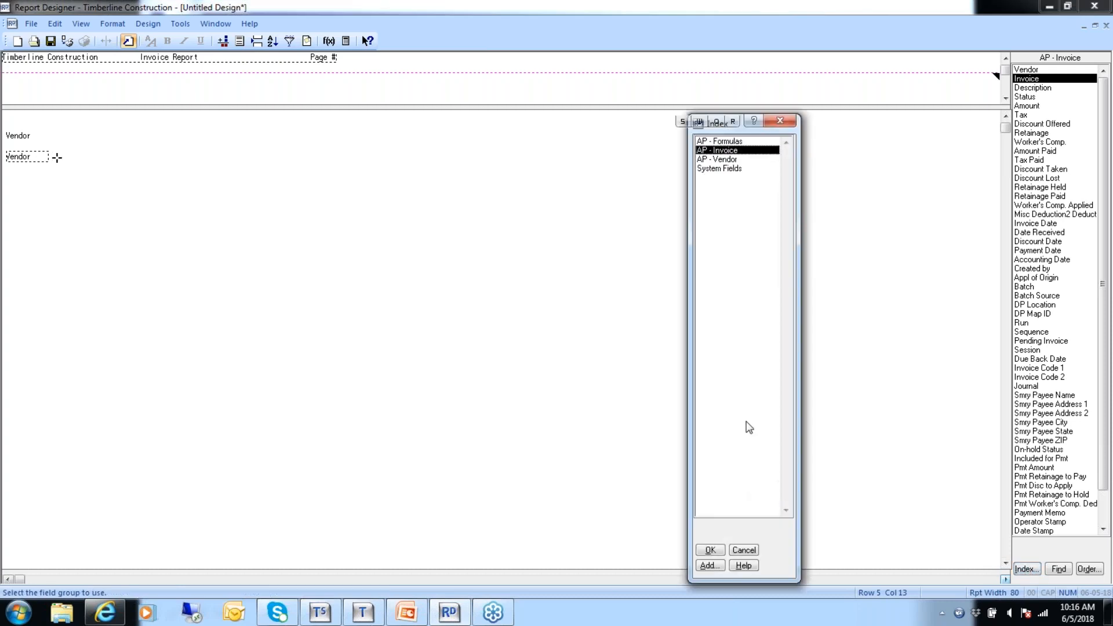
left_click(718, 161)
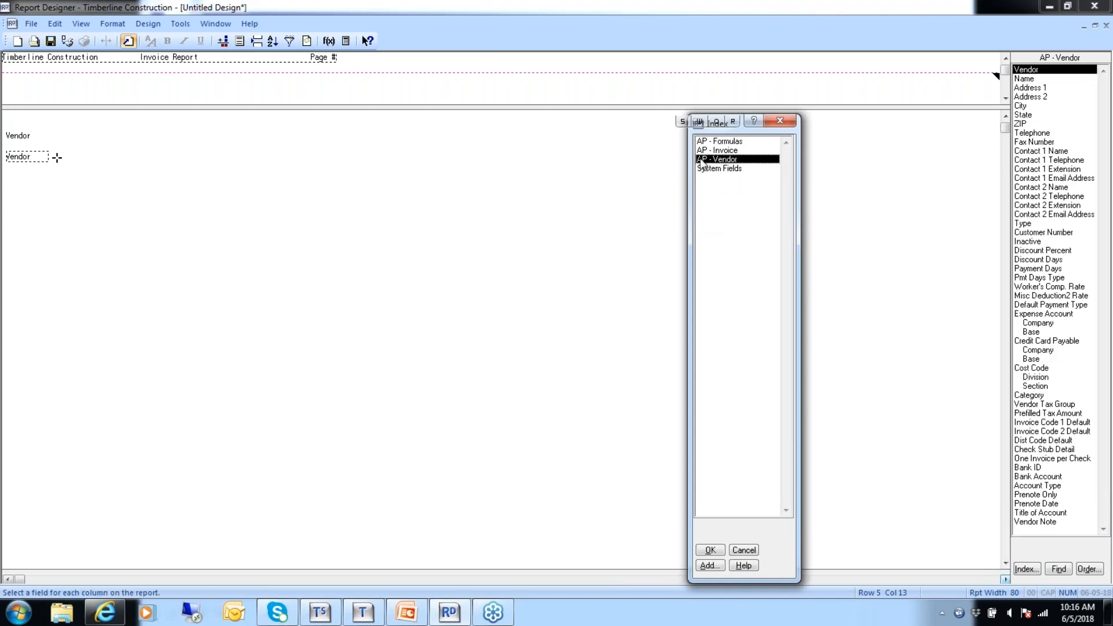
left_click(710, 551)
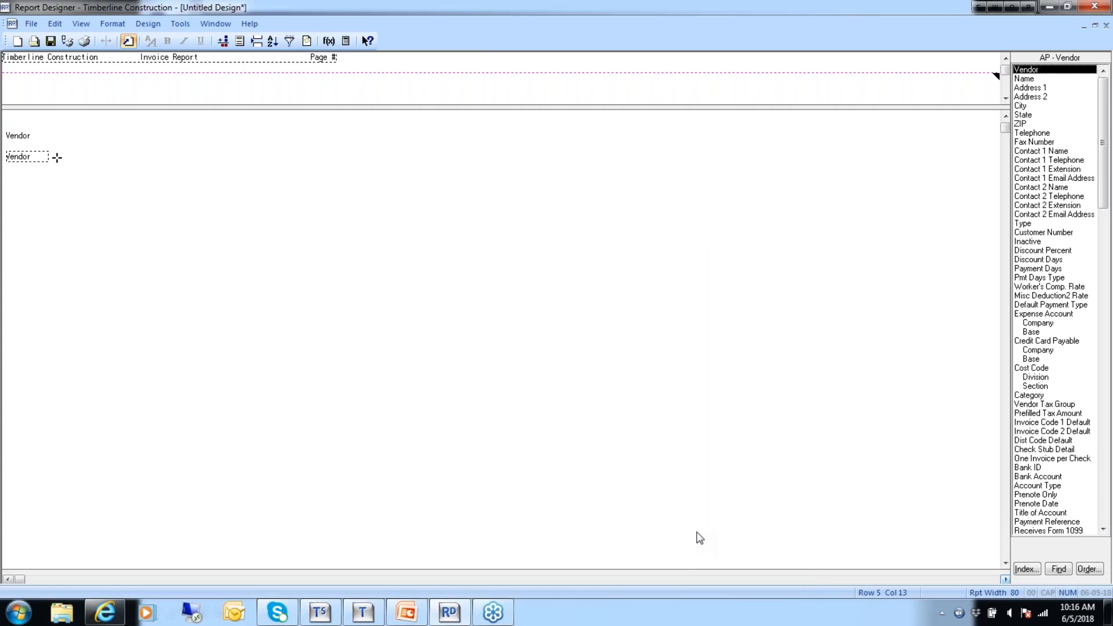
left_click(1023, 80)
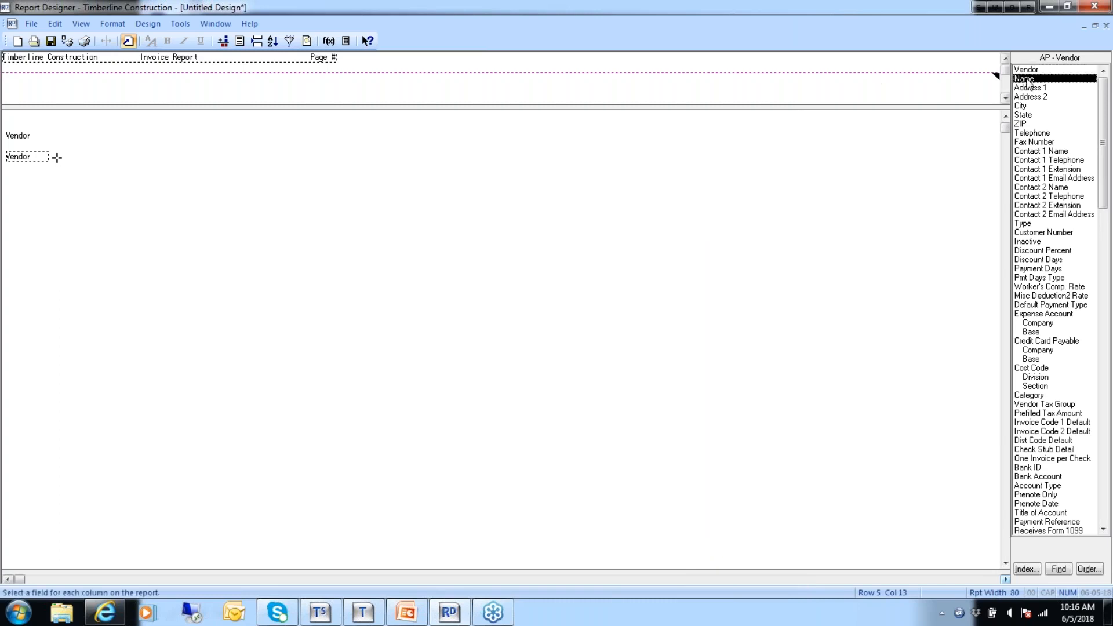
double_click(1028, 83)
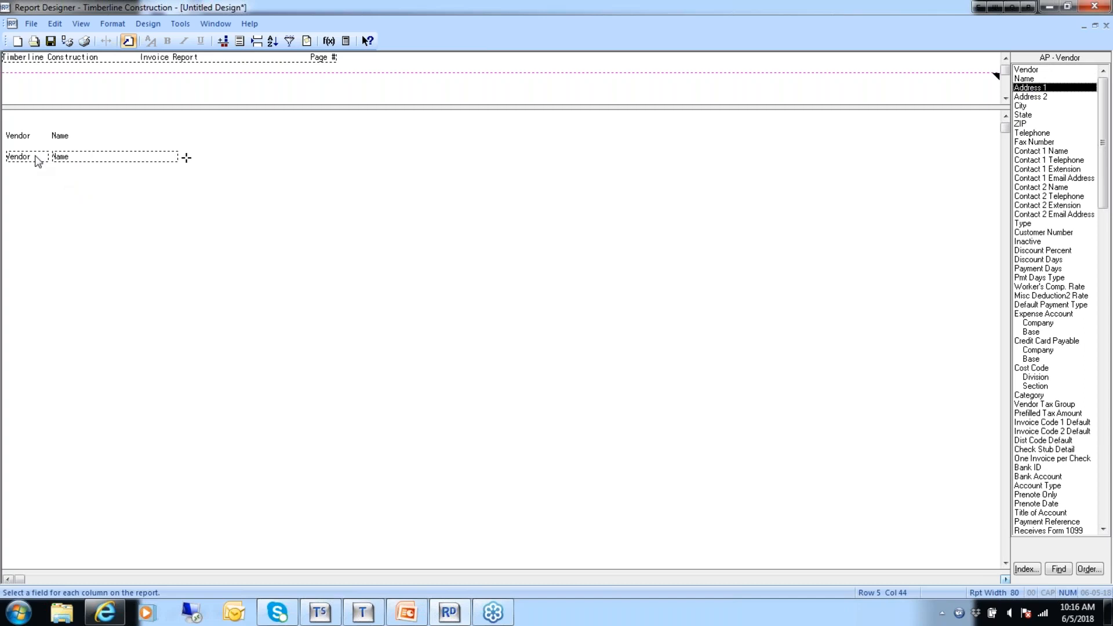
- Place the Address 1 field directly below the Vendor field on row 6, with its column heading removed
left_click(11, 177)
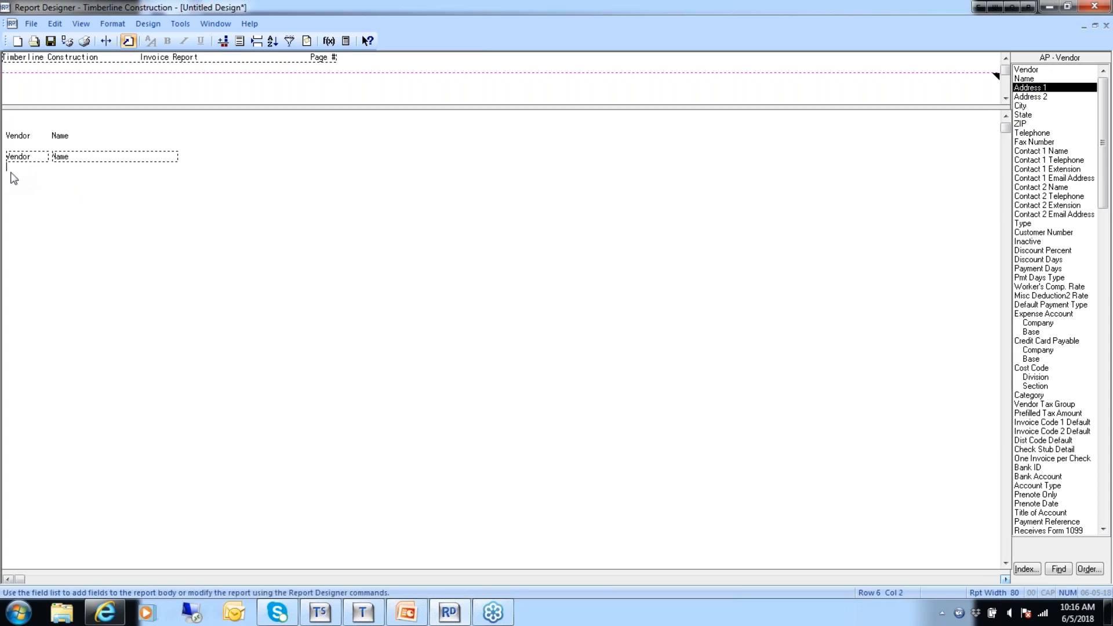
double_click(1035, 90)
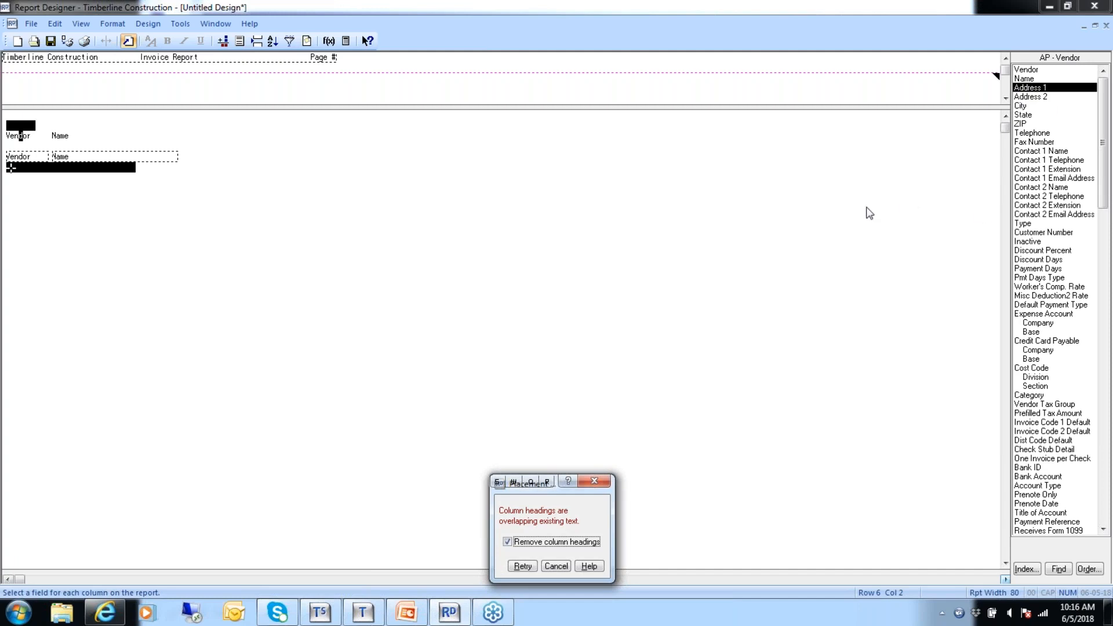
left_click_drag(554, 484, 420, 202)
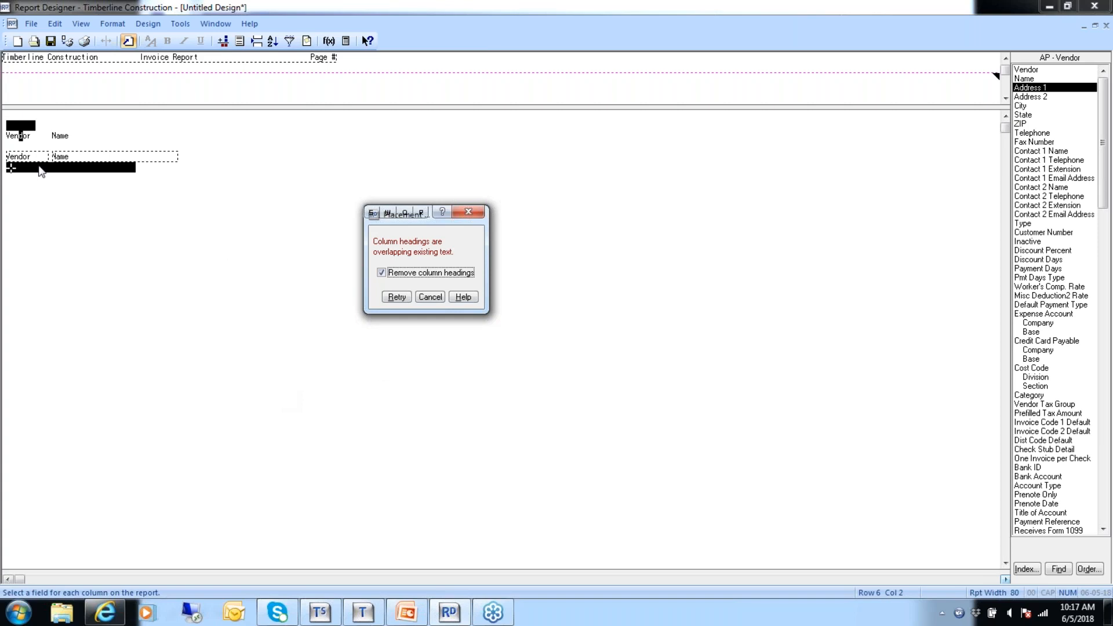
left_click(392, 296)
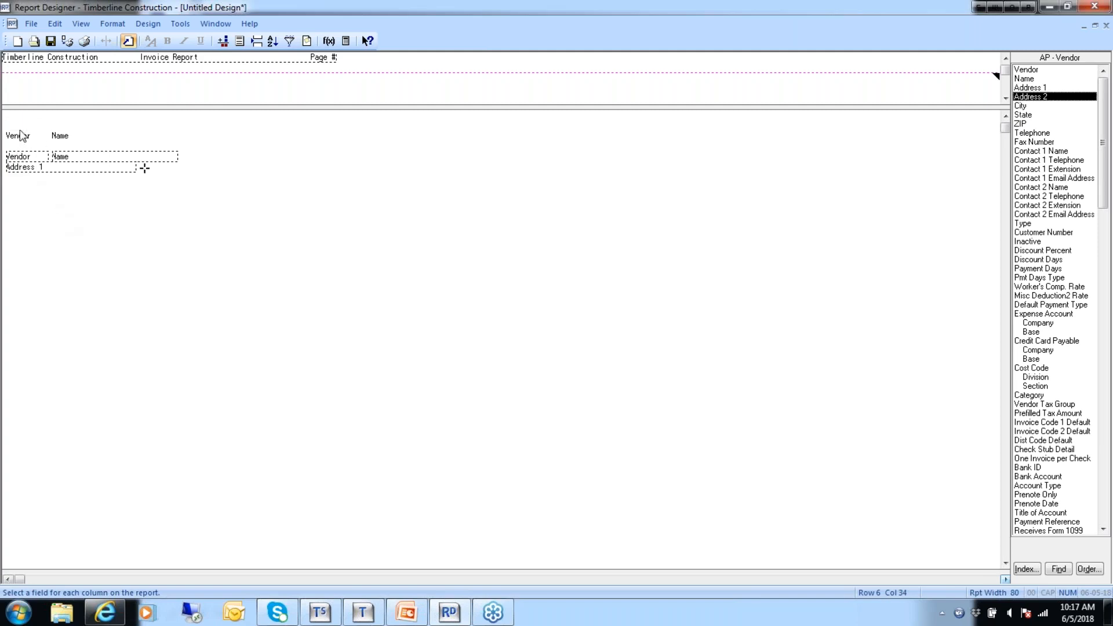
- Place the City, State and ZIP fields on row 7 below Address 1, removing City's overlapping column heading
left_click(11, 186)
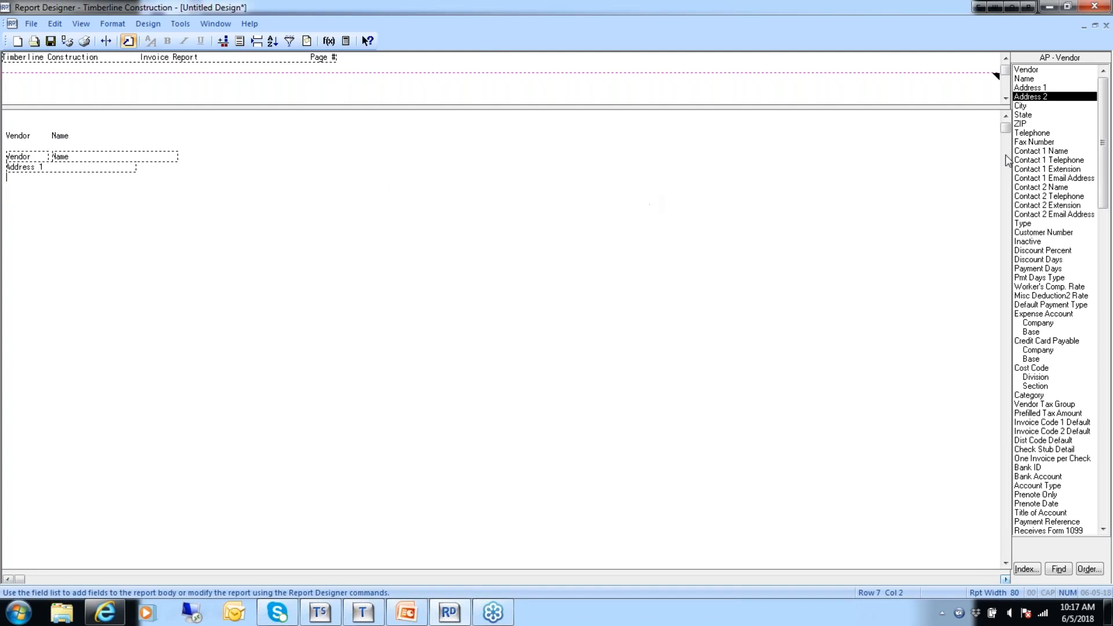
double_click(1021, 107)
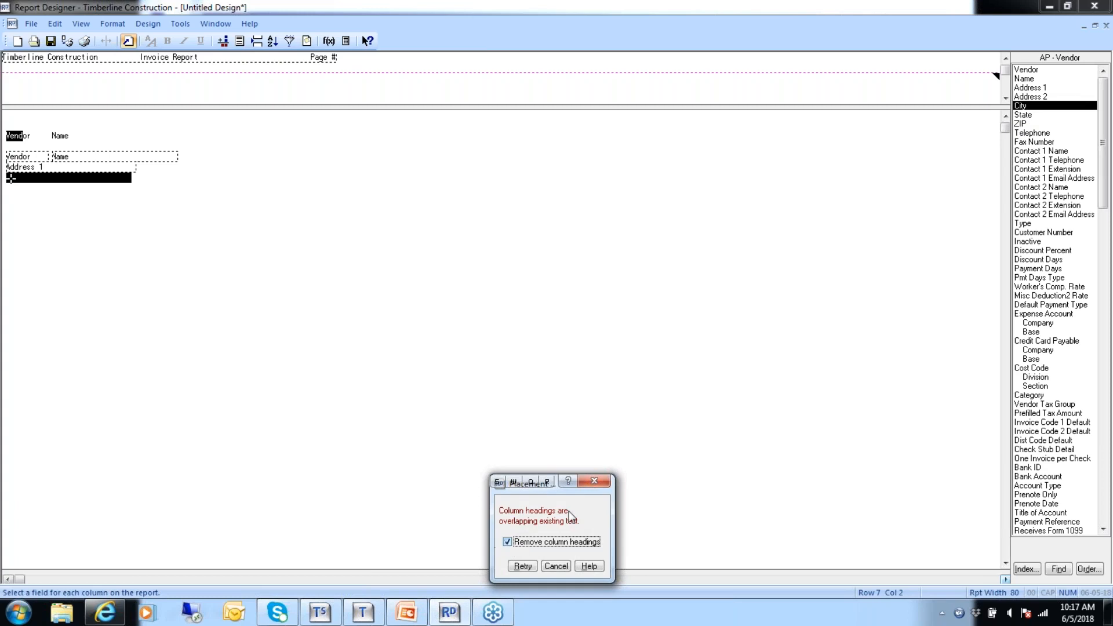
left_click_drag(553, 488, 416, 199)
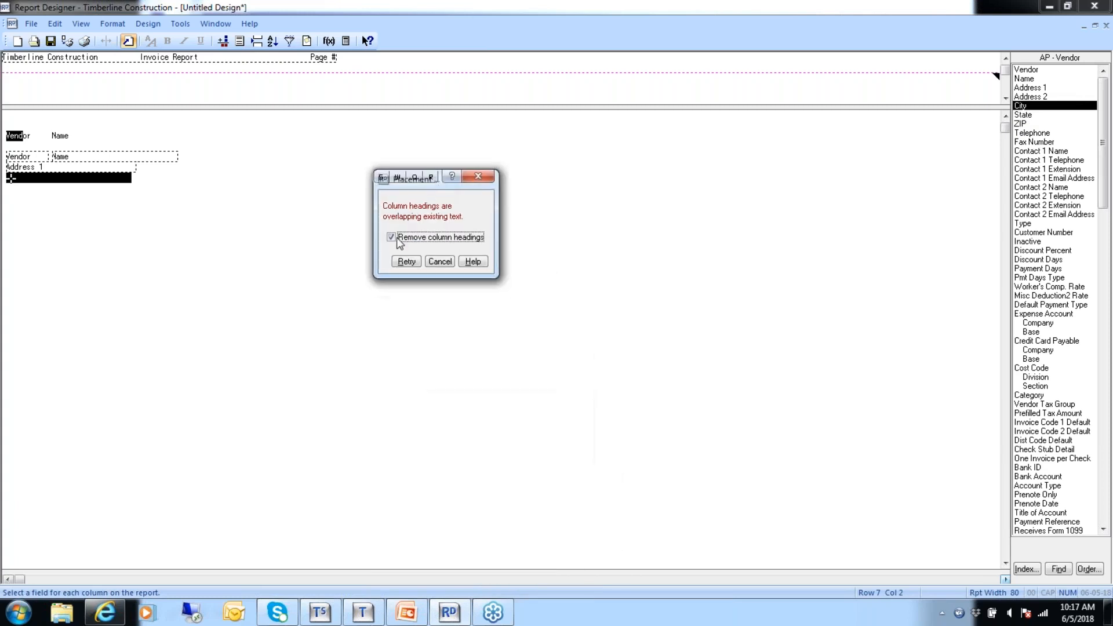
left_click(406, 261)
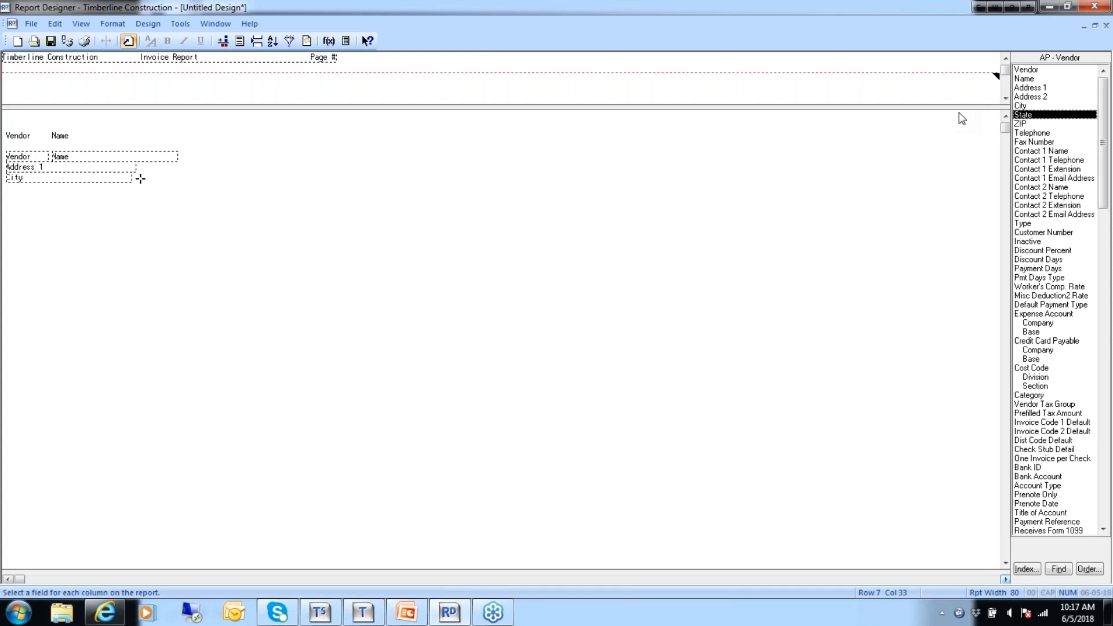
double_click(1022, 119)
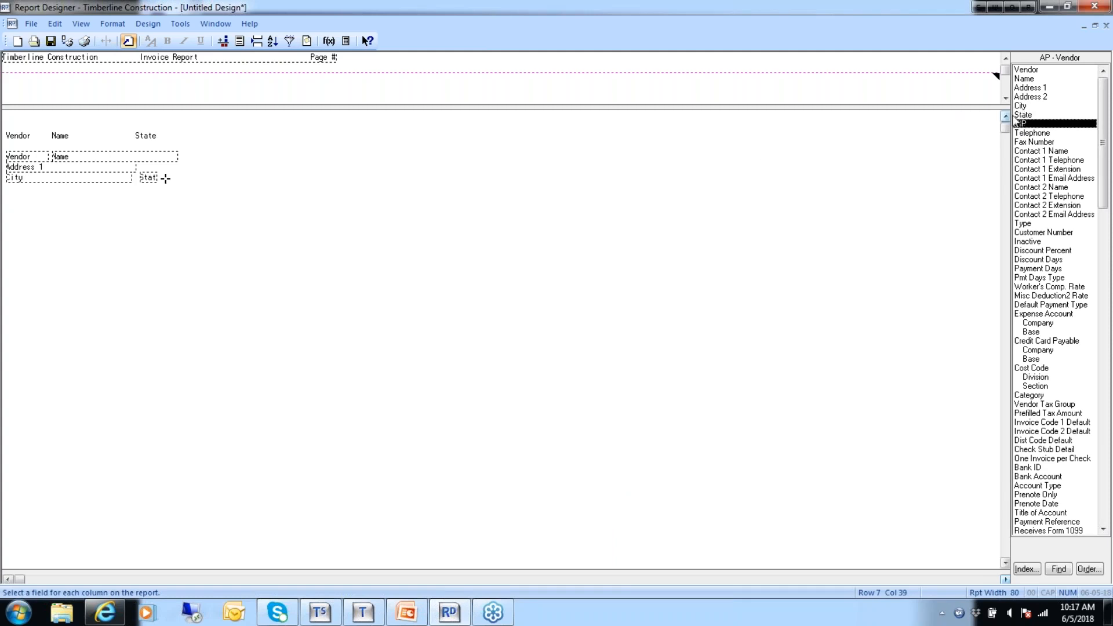
double_click(1019, 125)
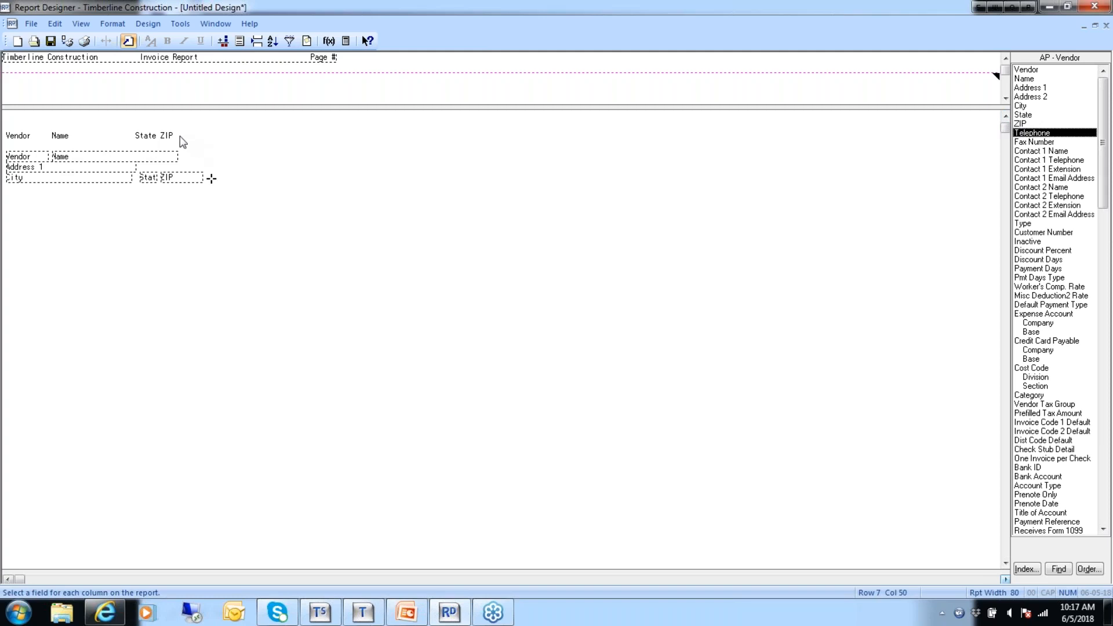
- Delete the State, ZIP, Vendor and Name column headings above the vendor fields
left_click_drag(176, 139, 135, 139)
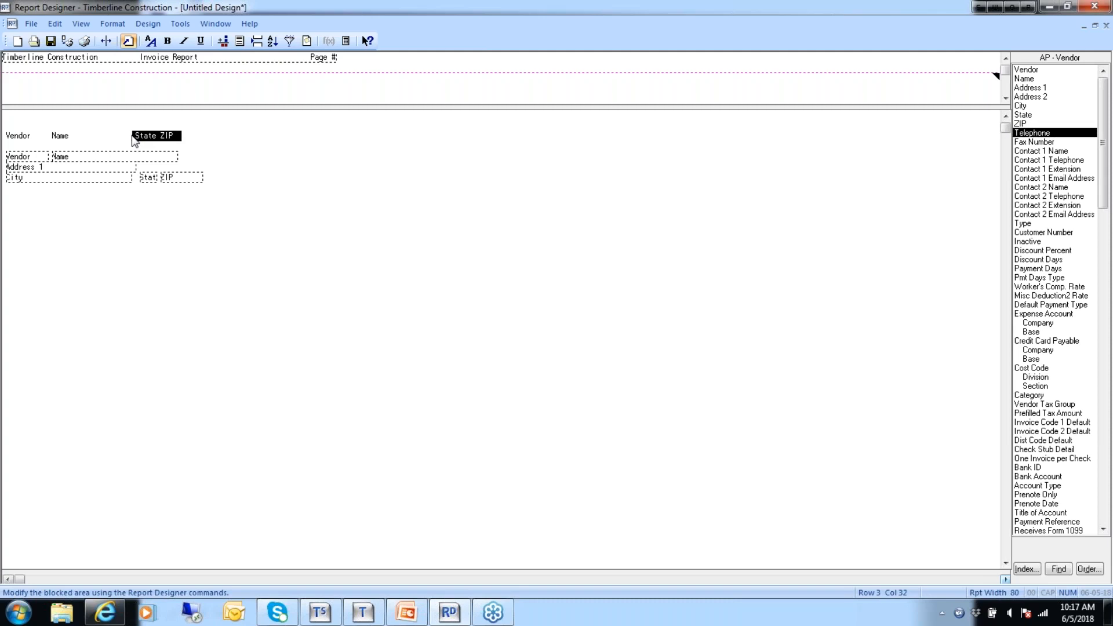
key("Delete")
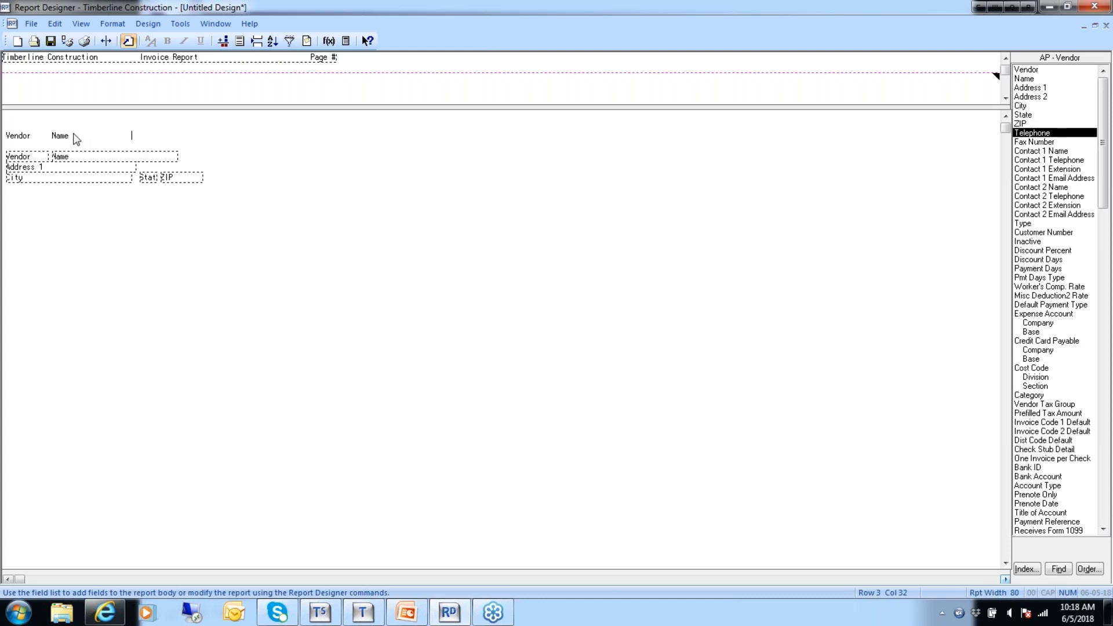
left_click_drag(76, 139, 12, 137)
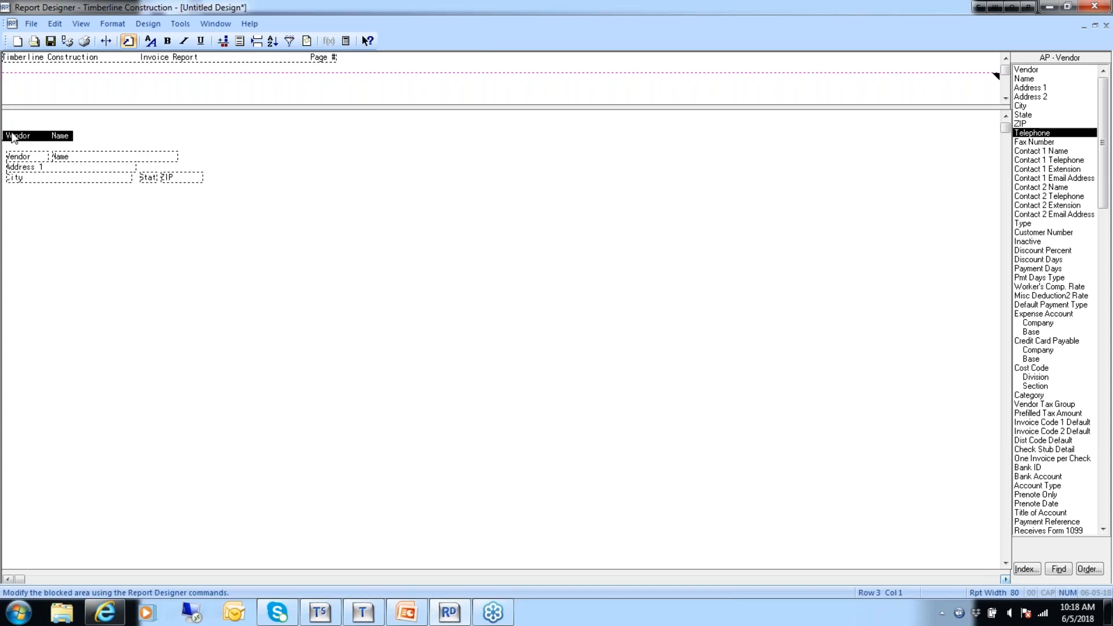
key("Delete")
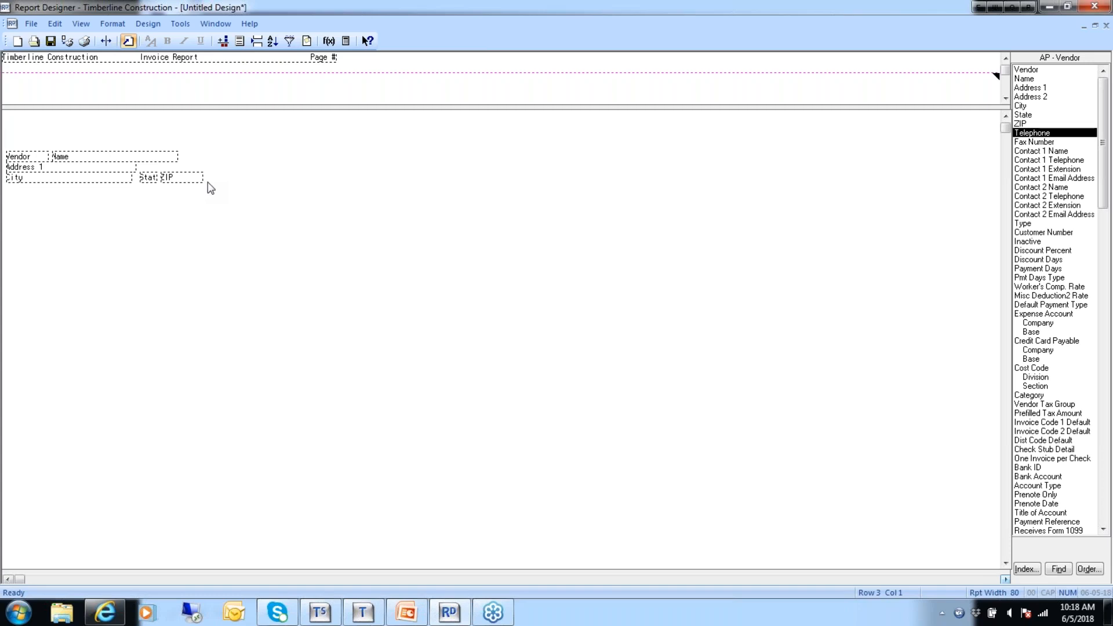
- Switch the field list to AP - Invoice and place the Invoice field on row 9, column 23
left_click(1028, 569)
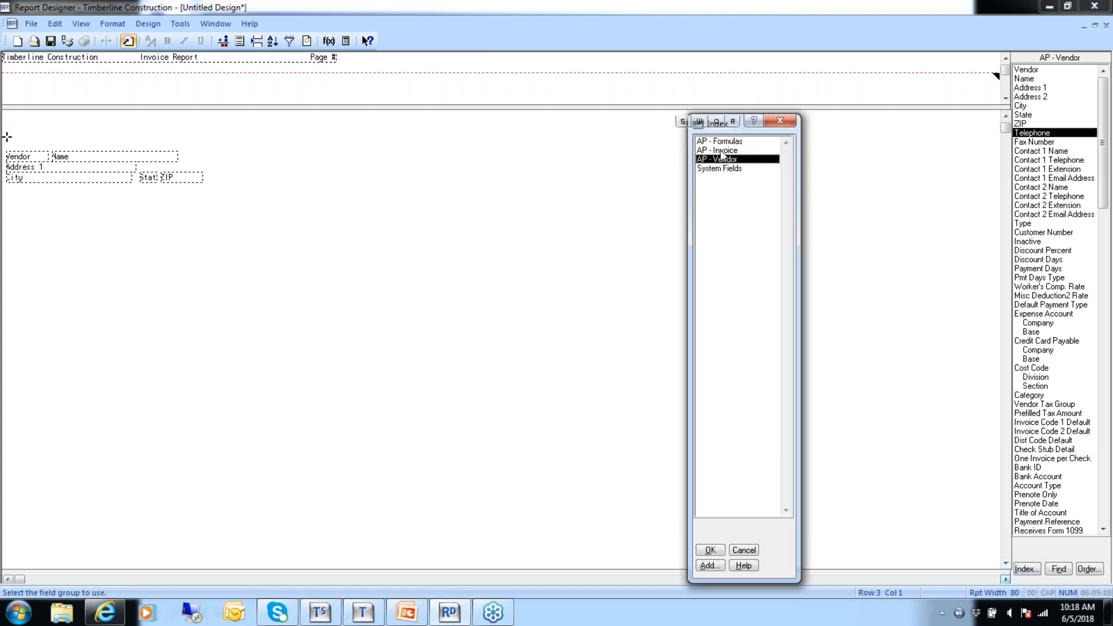
double_click(722, 152)
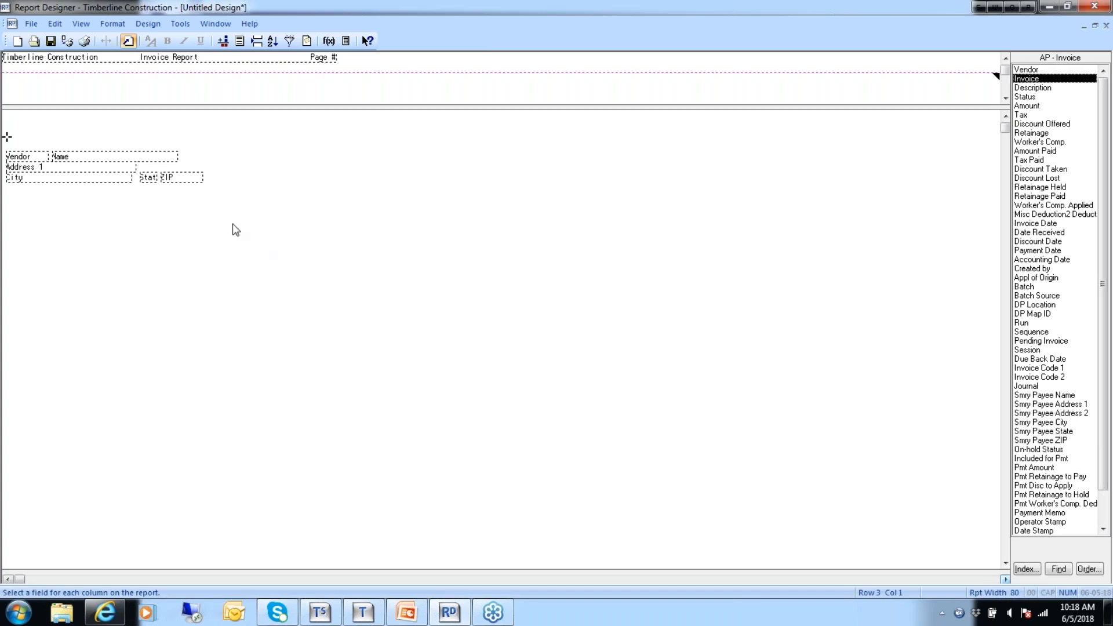
left_click(98, 202)
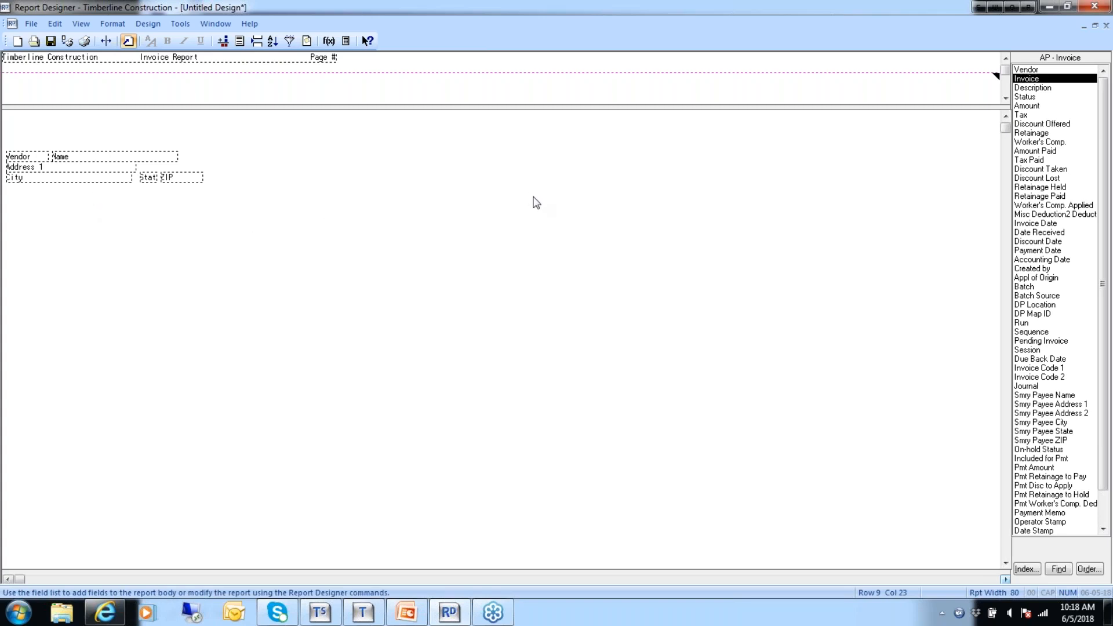
double_click(1028, 80)
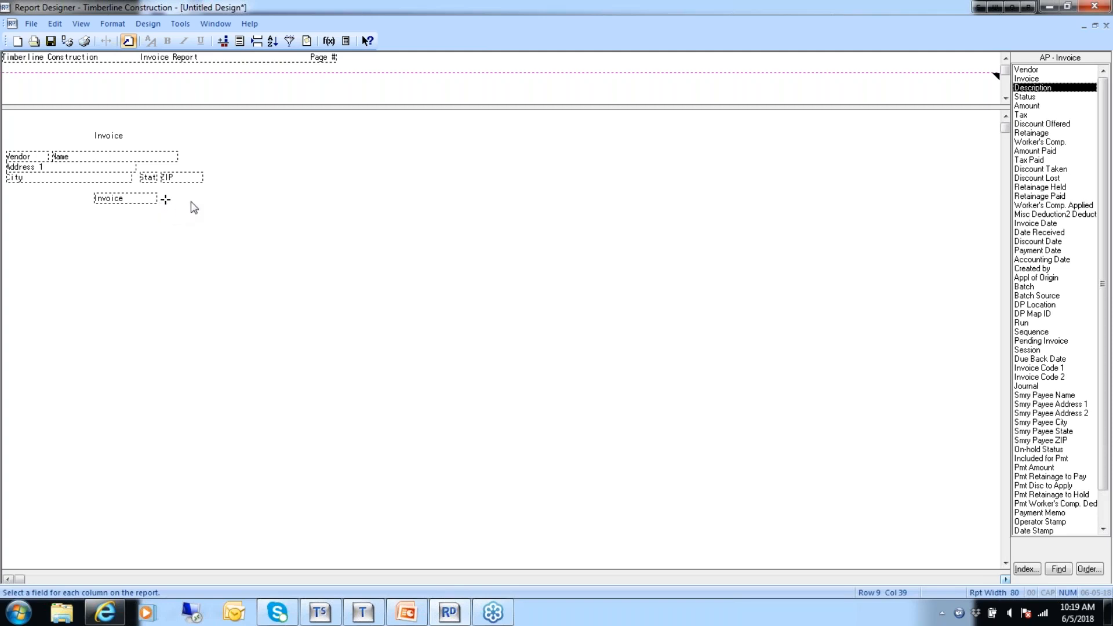
- Clear the Invoice field from row 9 and delete its column heading on row 3
left_click(124, 200)
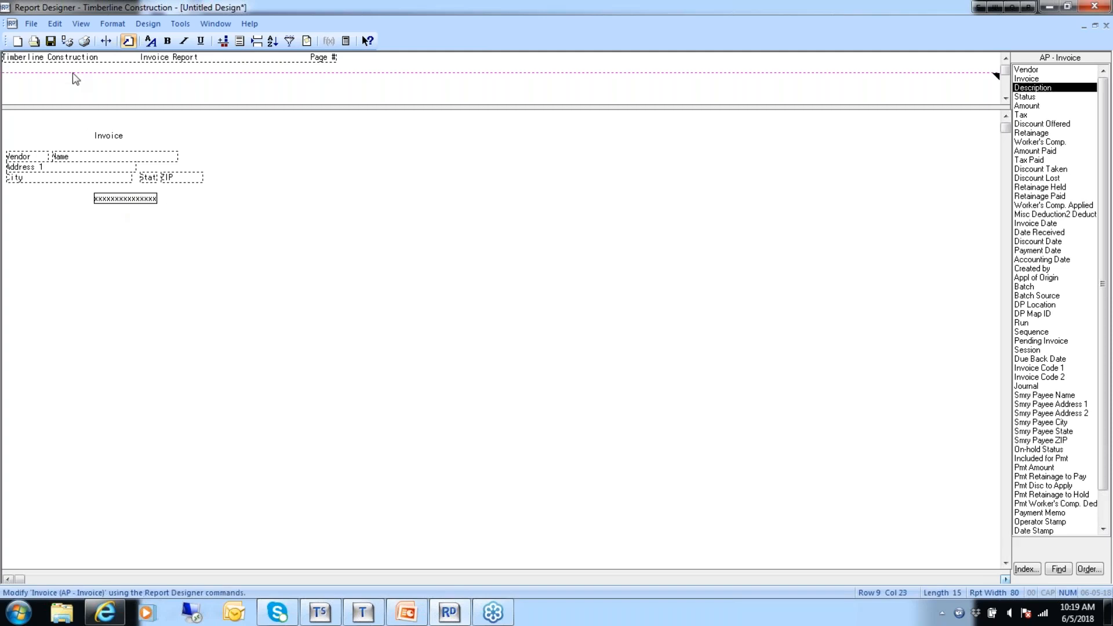
left_click(58, 26)
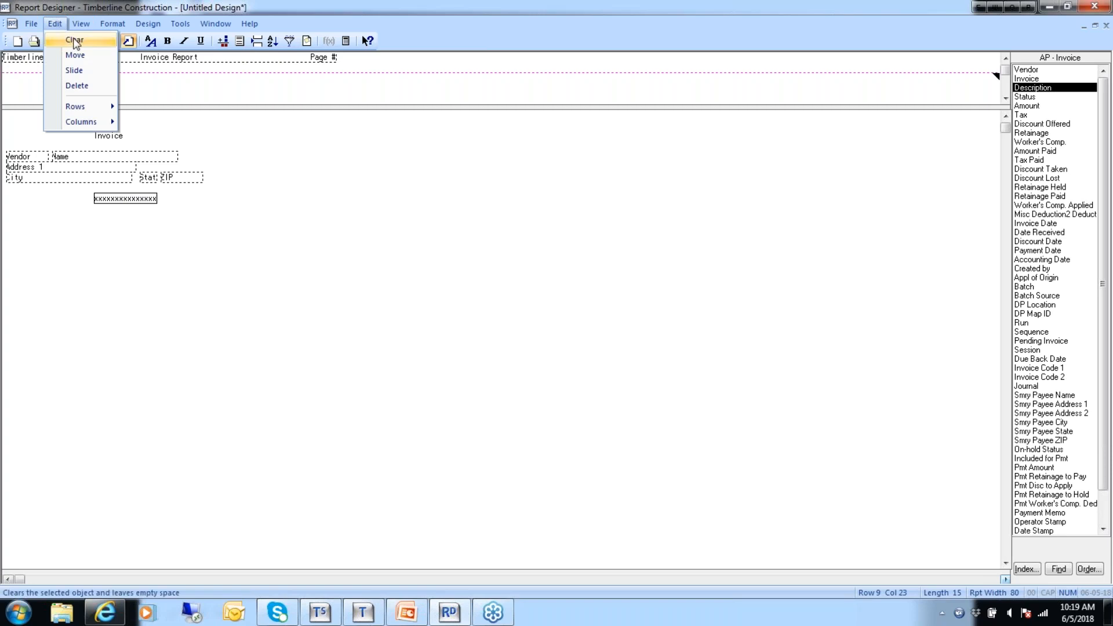
left_click(75, 41)
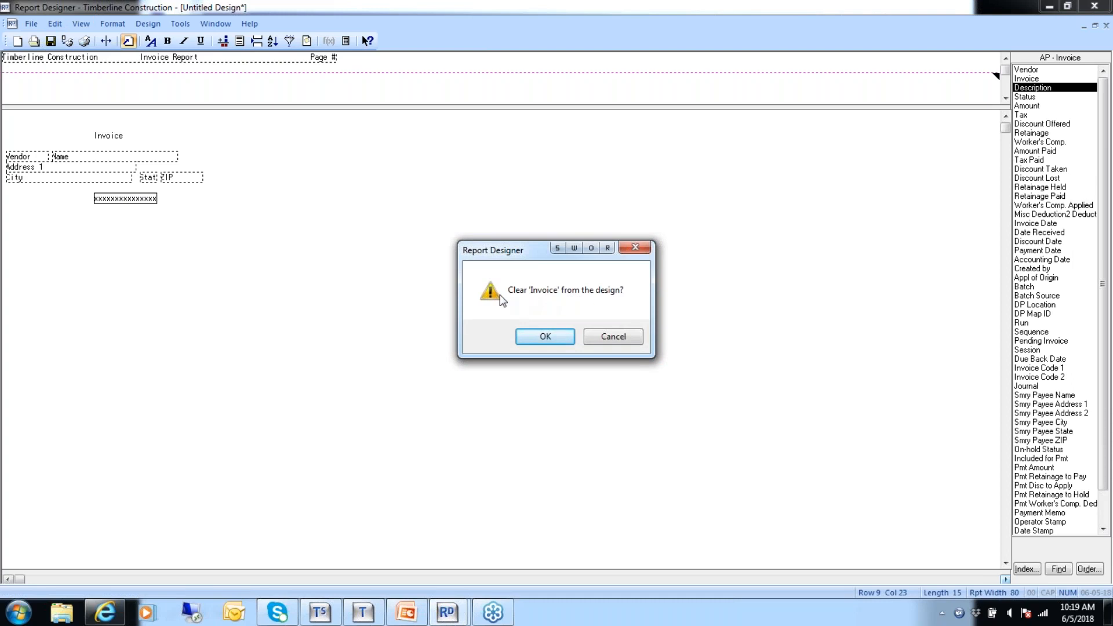
left_click(545, 337)
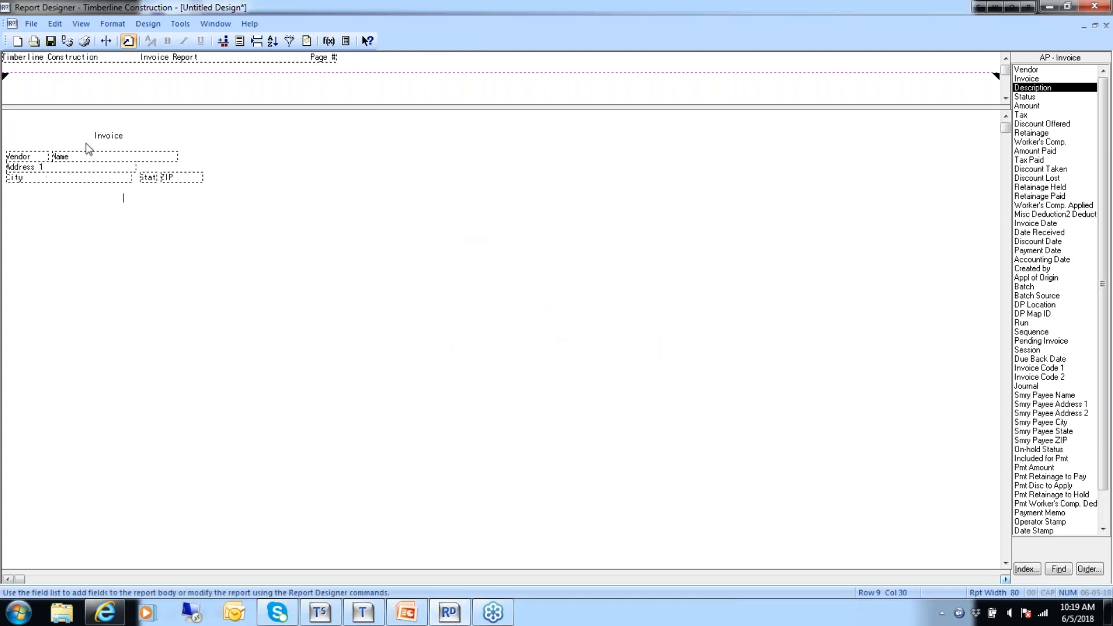
left_click_drag(134, 136, 90, 138)
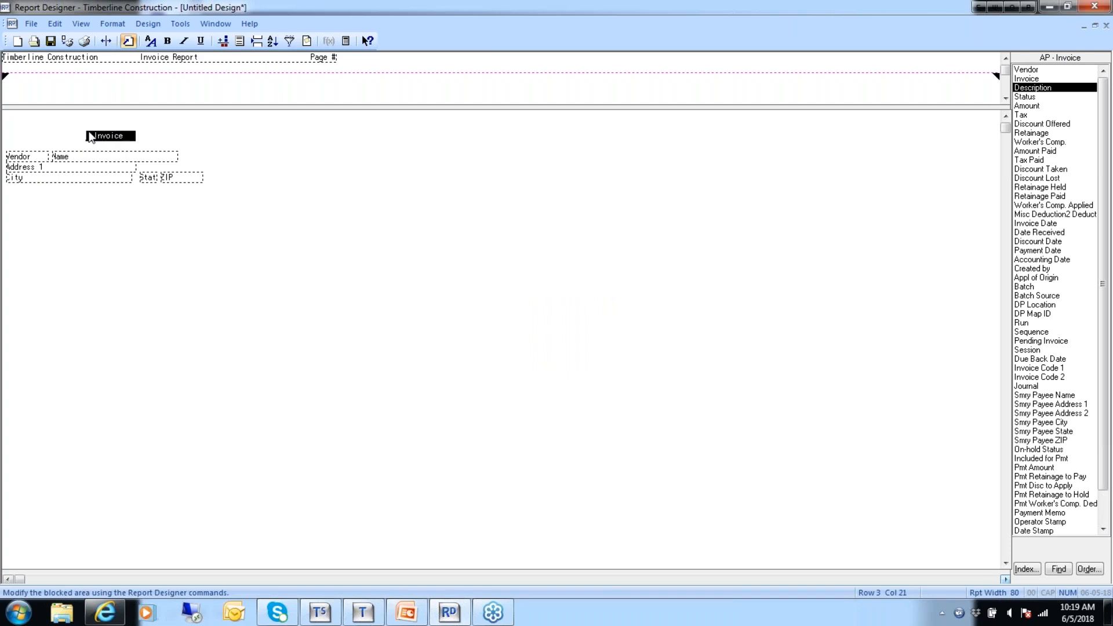
key("Delete")
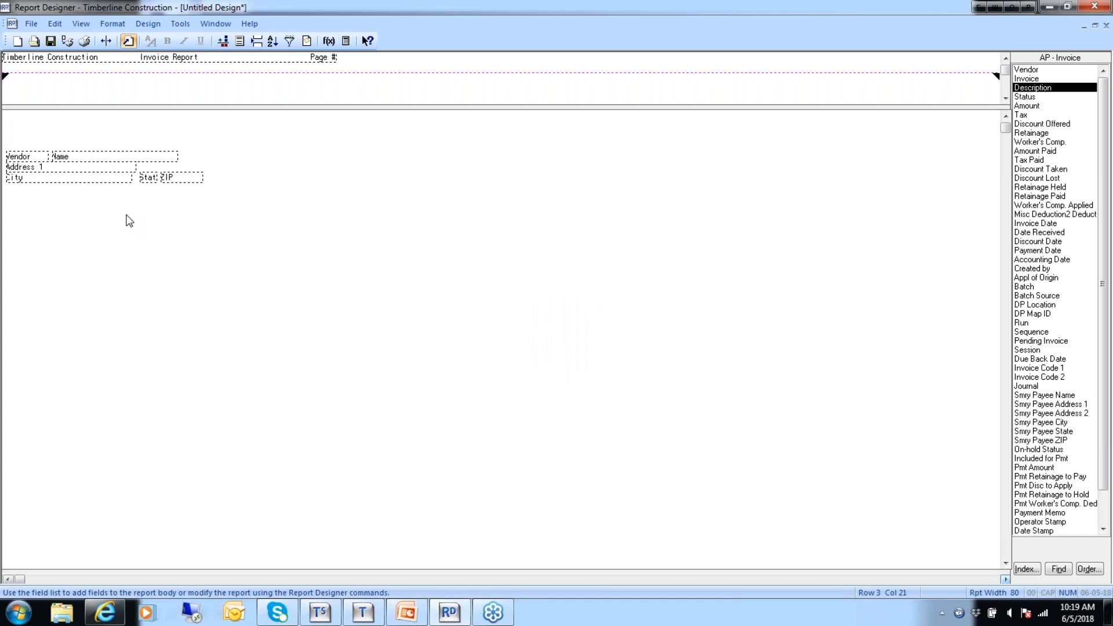
- Place the Invoice field on row 10, column 22, and remove it again together with its column heading
left_click(92, 211)
double_click(1026, 79)
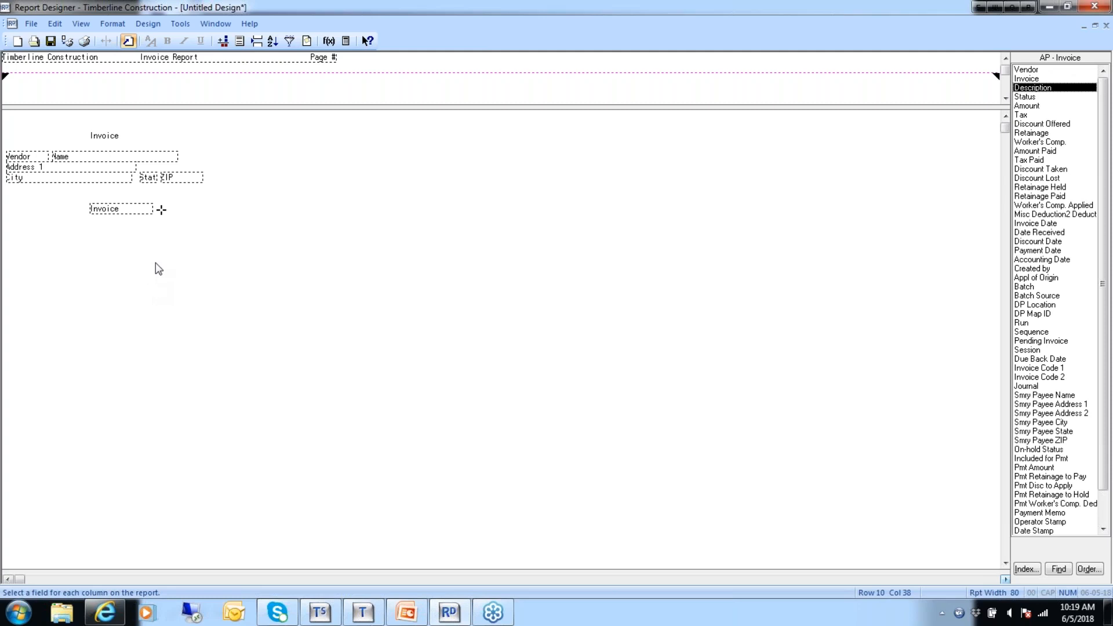
left_click(114, 213)
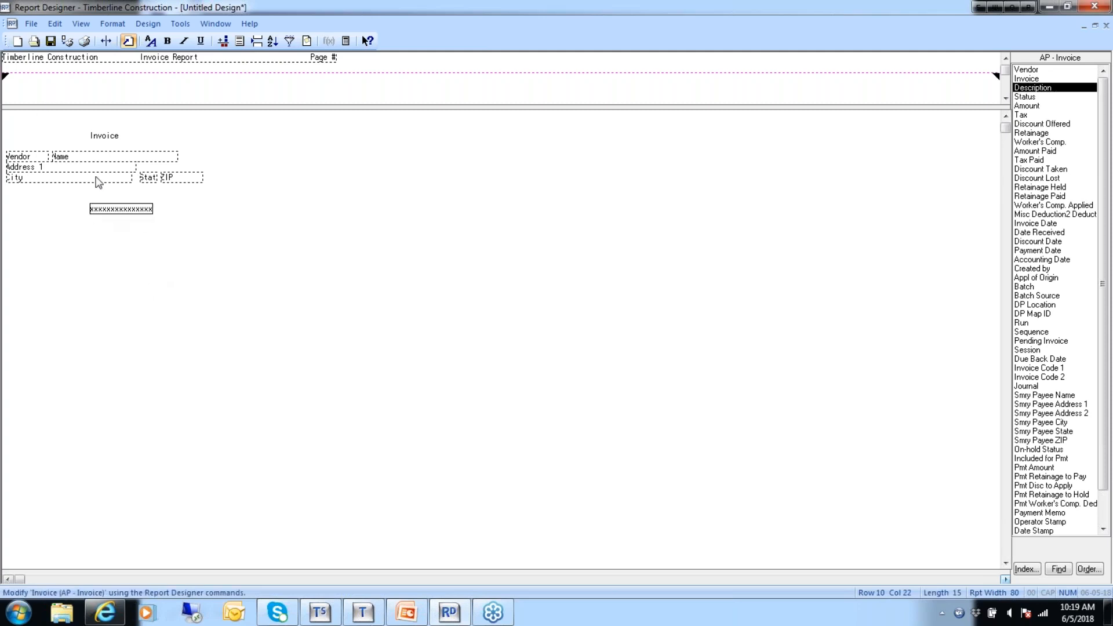
left_click(54, 25)
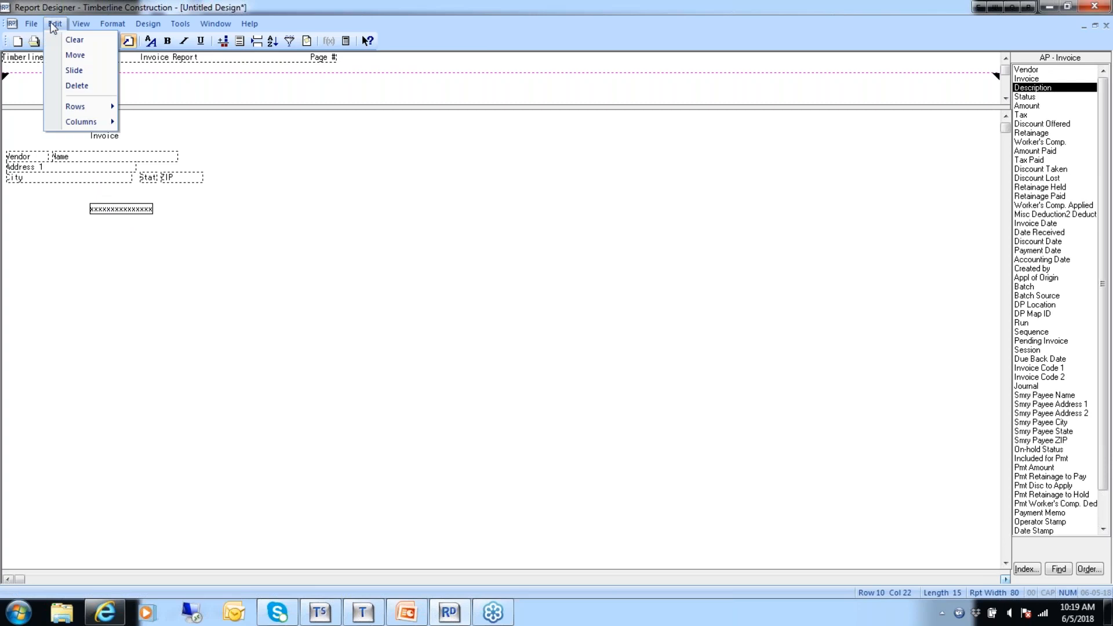
left_click(65, 86)
left_click(535, 340)
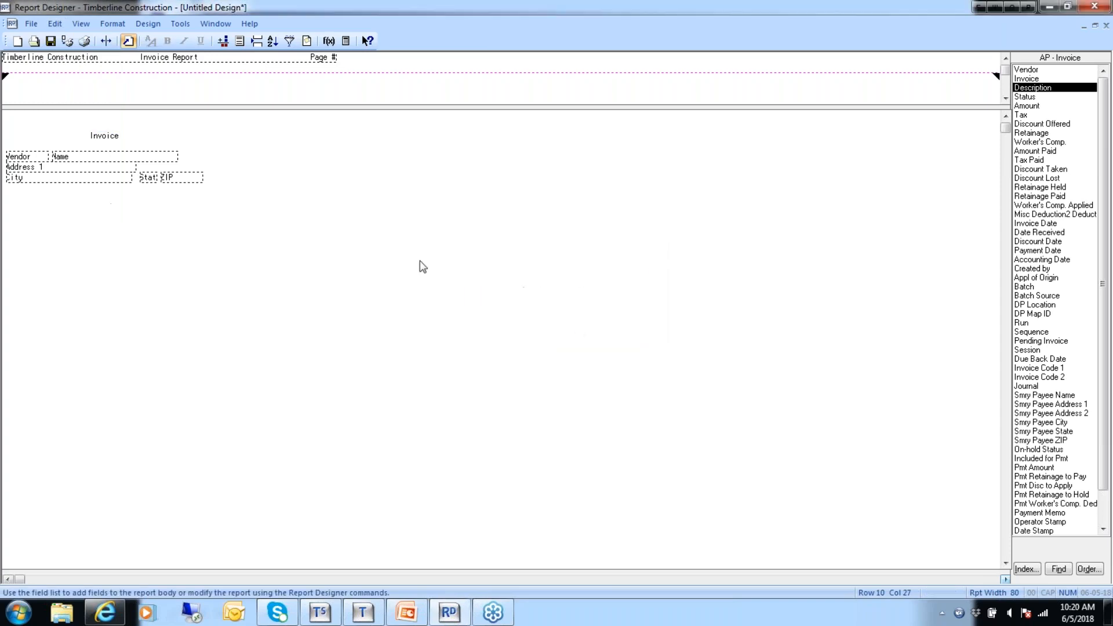
left_click_drag(131, 143, 77, 143)
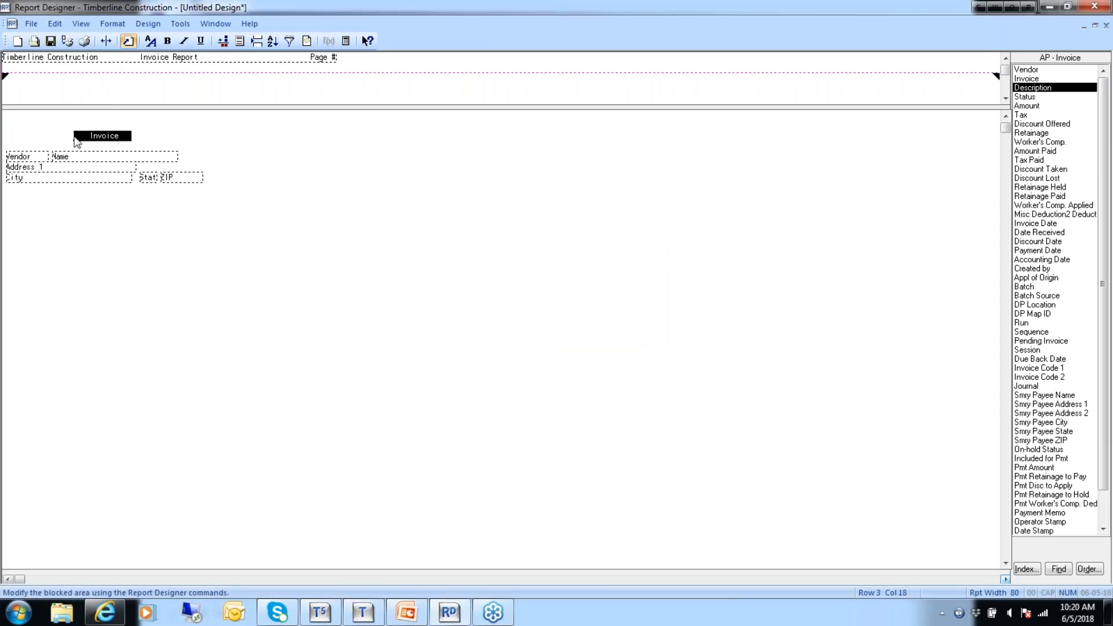
key("Delete")
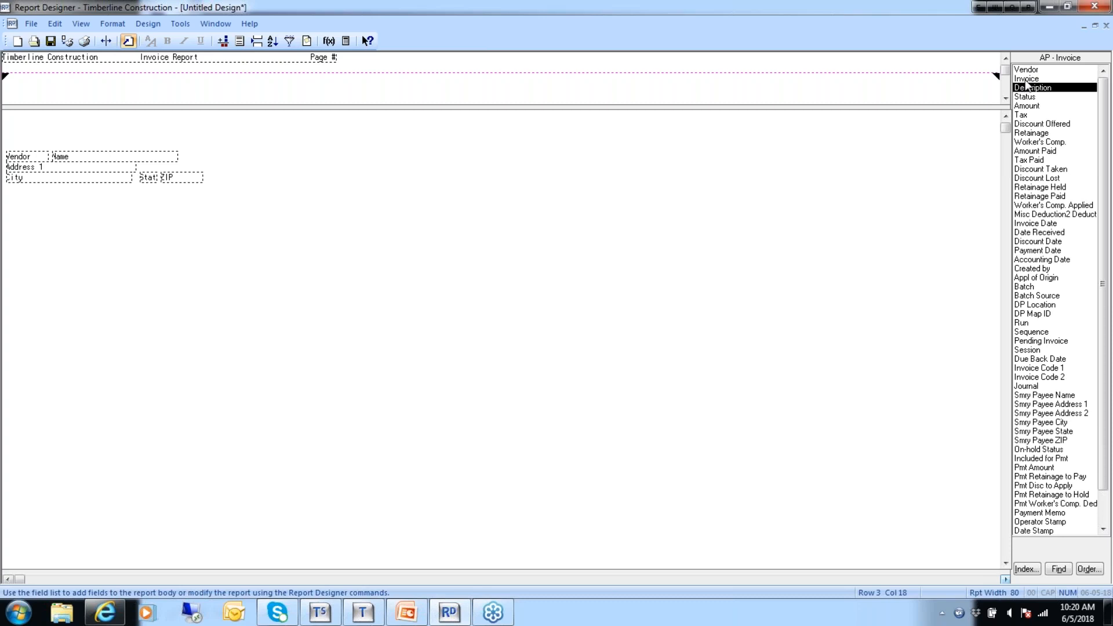
- Place the Invoice field with its column heading on row 9, column 18
left_click_drag(1027, 82, 77, 137)
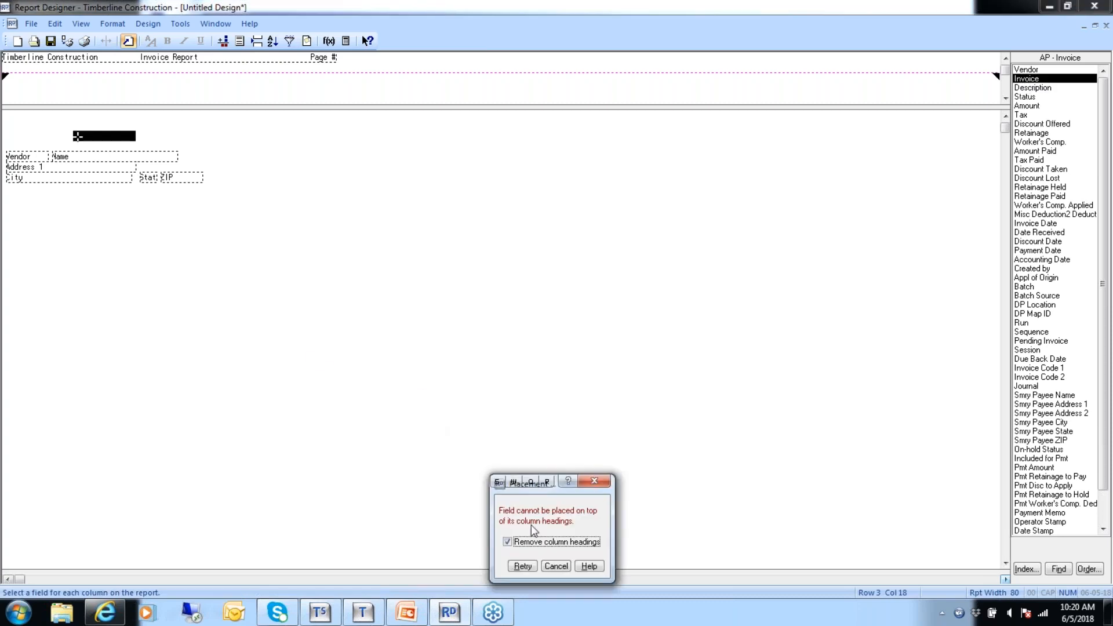
left_click(555, 566)
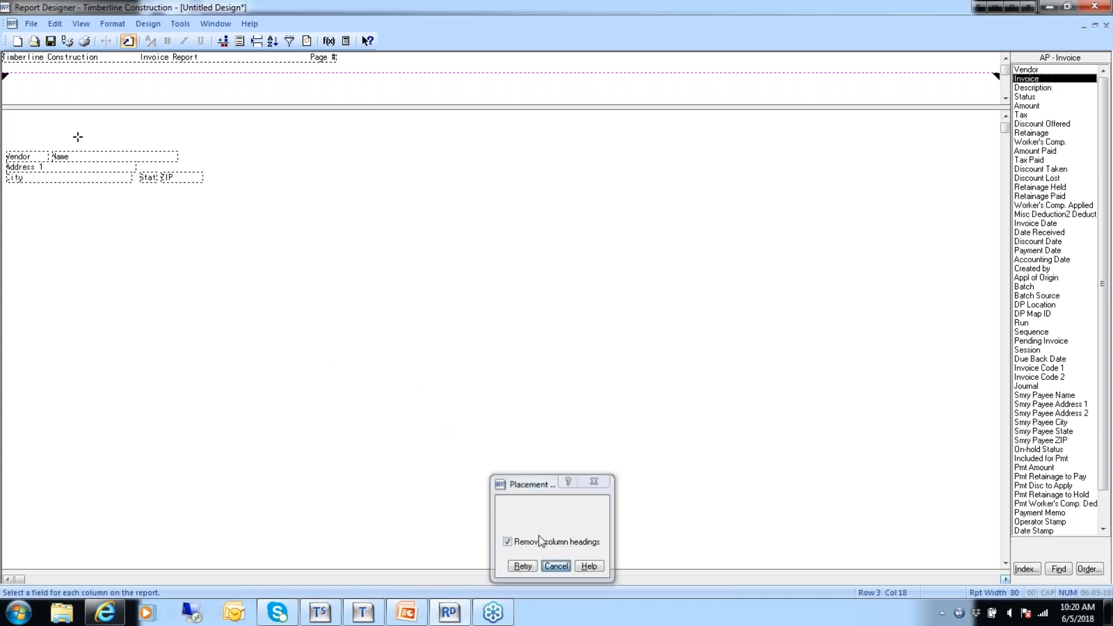
left_click(75, 197)
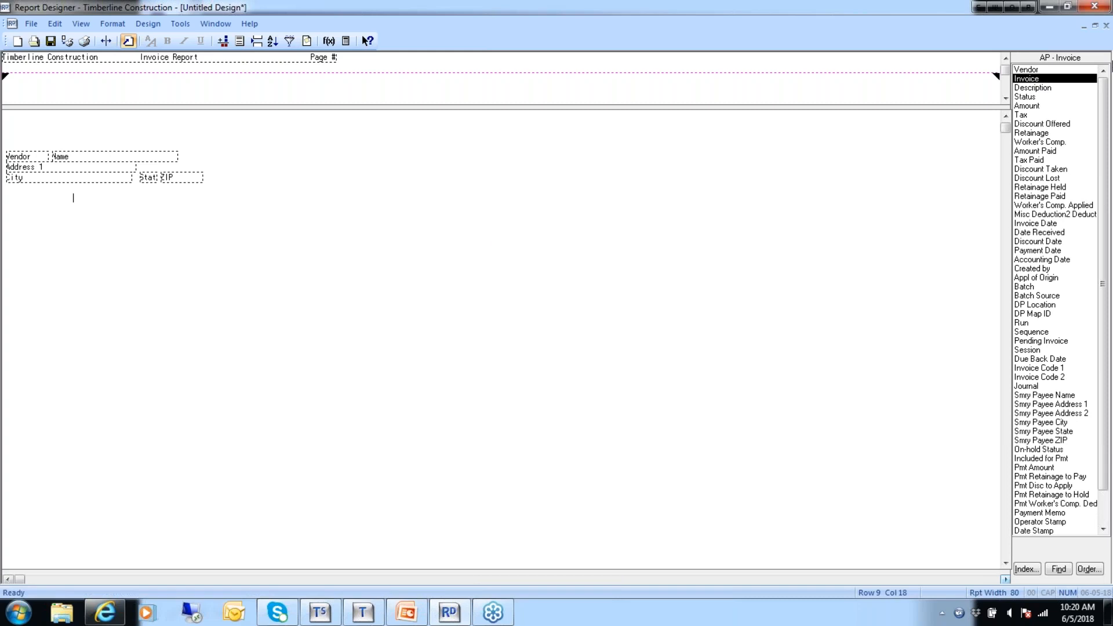
double_click(1031, 79)
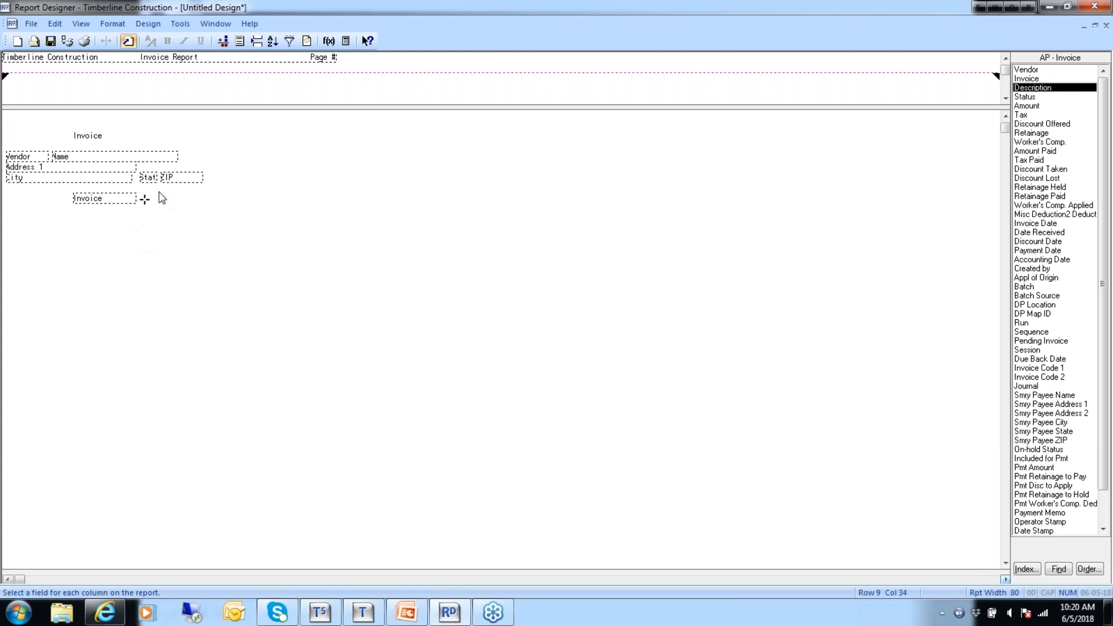
- Move the Invoice field to column 51 on row 9 and move its column heading above it
left_click(100, 200)
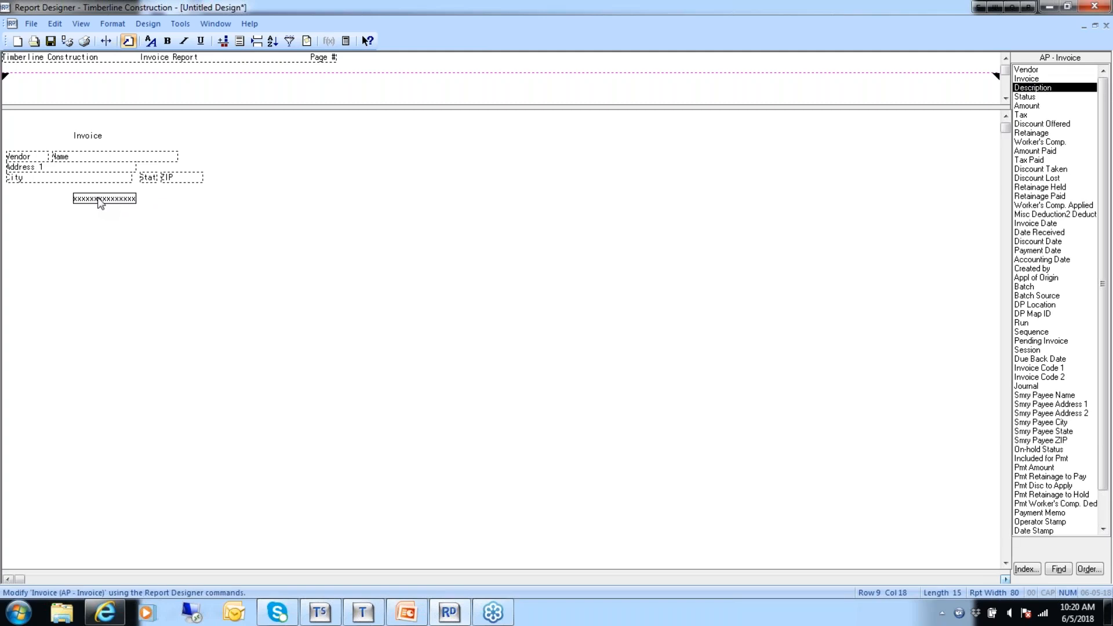
left_click(100, 200)
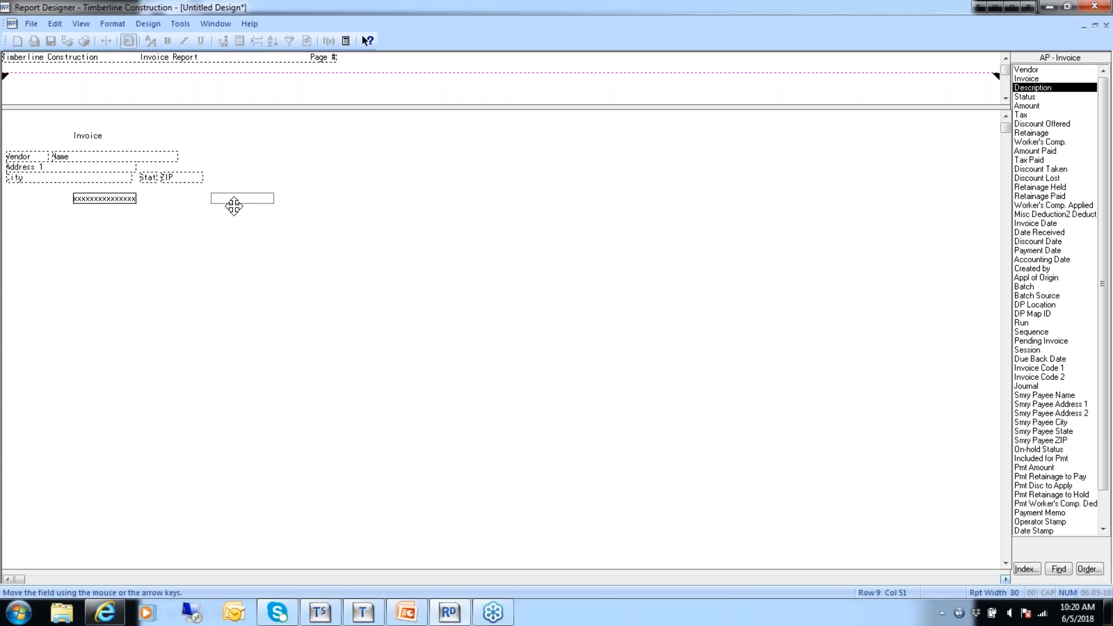
left_click(234, 206)
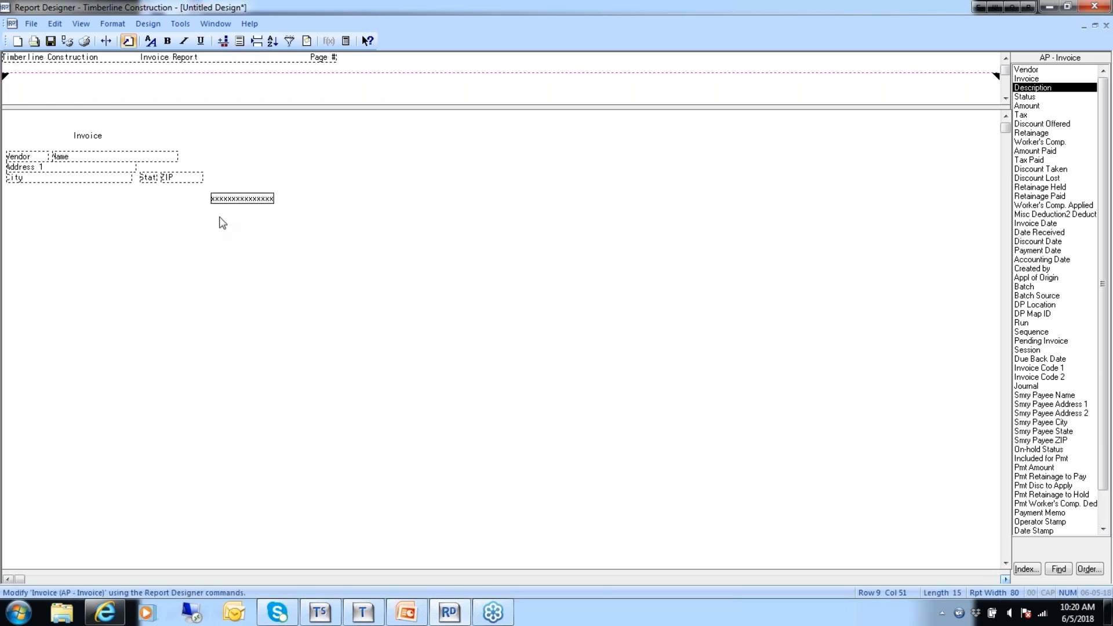
left_click_drag(107, 137, 66, 136)
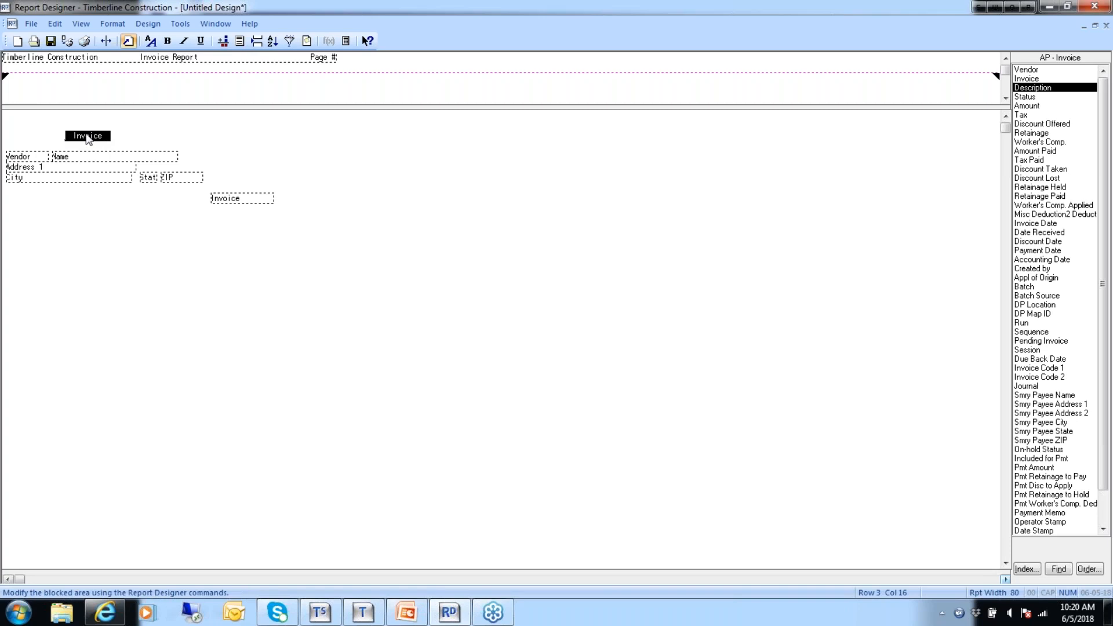
left_click(85, 139)
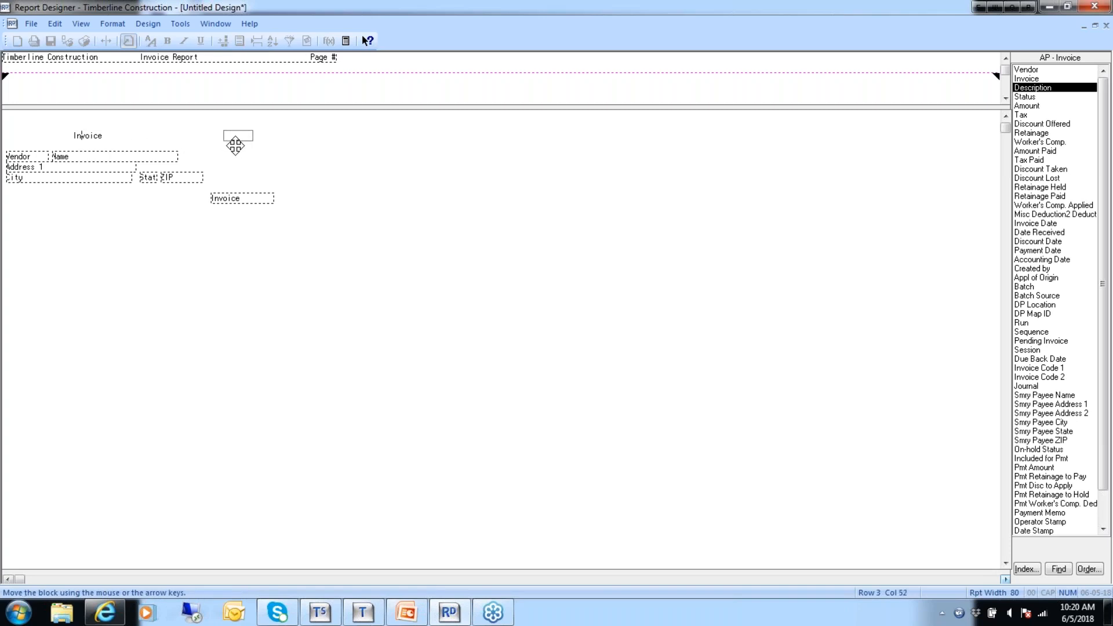
left_click(235, 146)
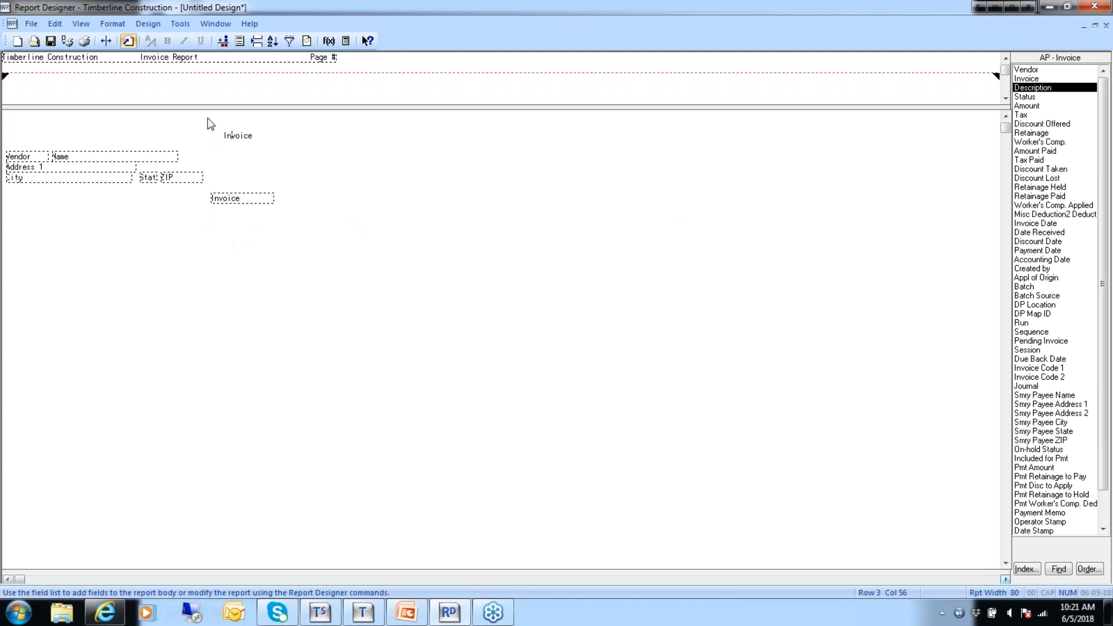
- Slide the Invoice field and heading about 17 columns to the right and place the Invoice Date field on row 9, column 51
left_click_drag(211, 120, 209, 235)
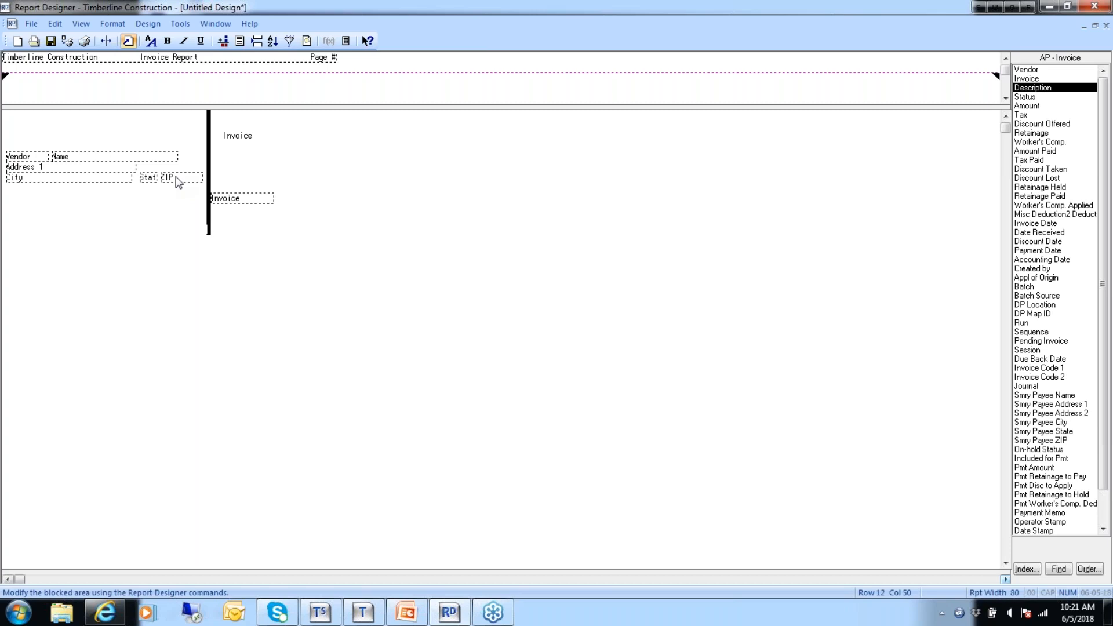
left_click(106, 42)
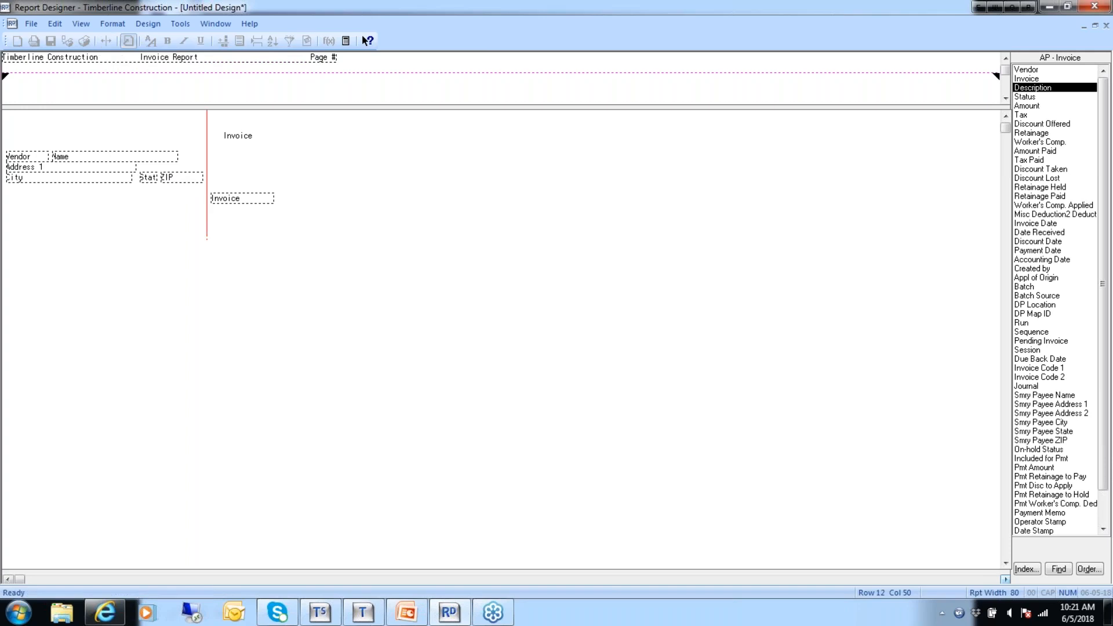
left_click_drag(217, 238, 288, 242)
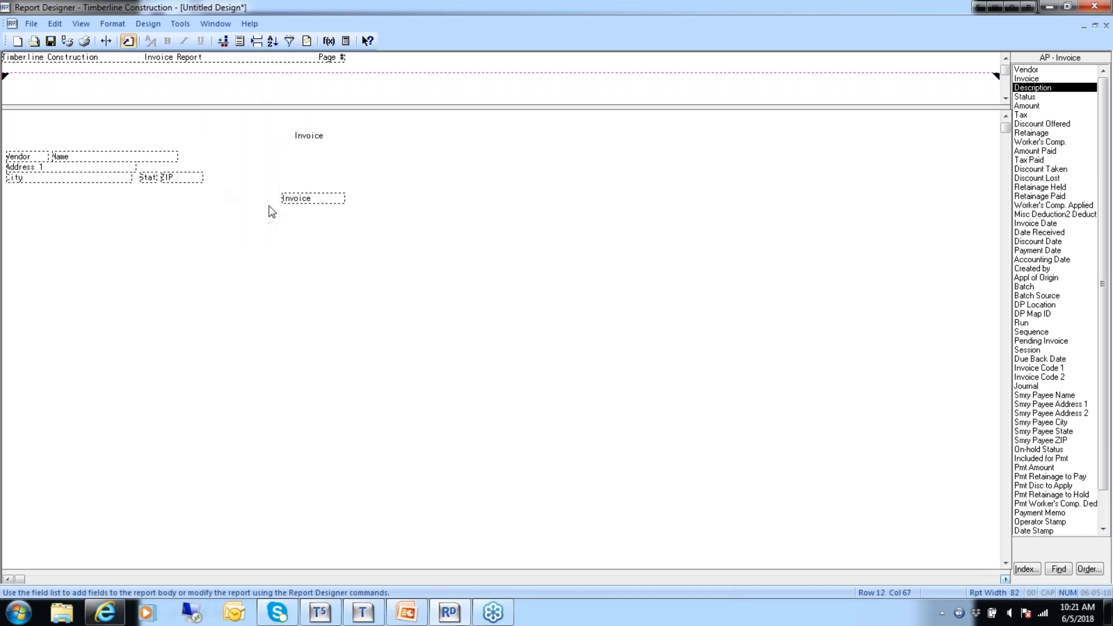
left_click(210, 202)
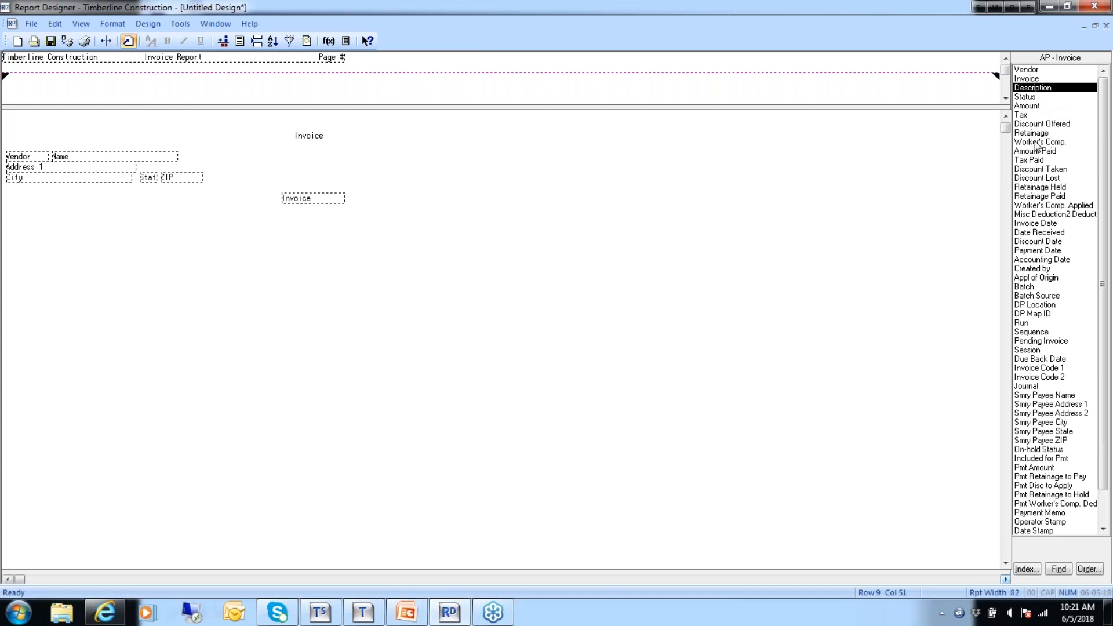
left_click_drag(1028, 227, 214, 199)
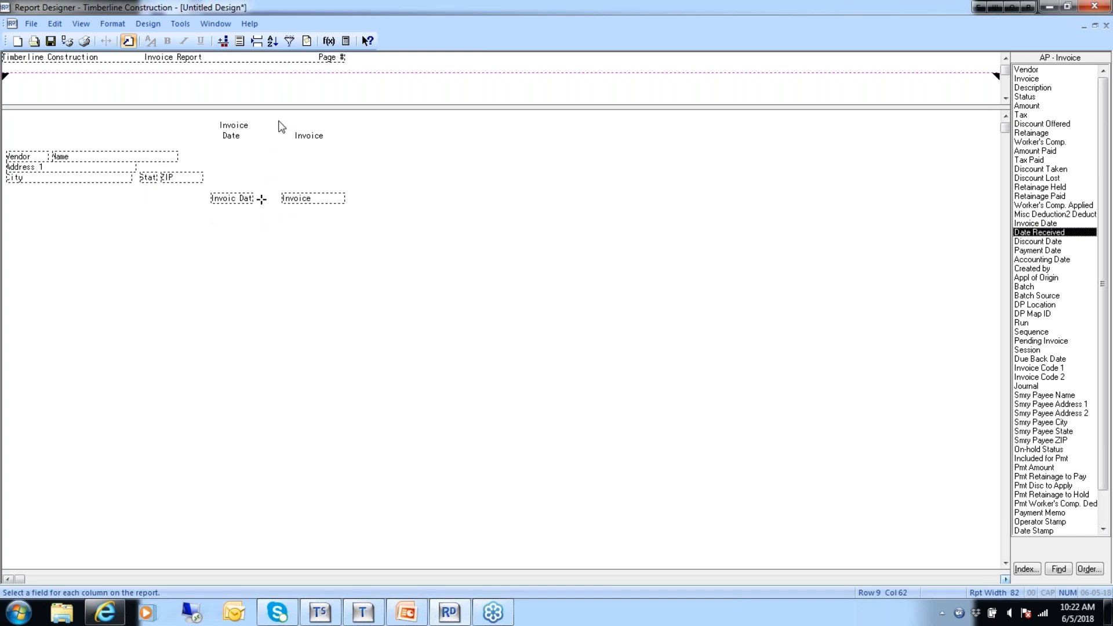
- Slide the Invoice field and its heading back to column 62 beside Invoice Date, and set the insertion point on row 9, column 79
left_click_drag(283, 122, 283, 237)
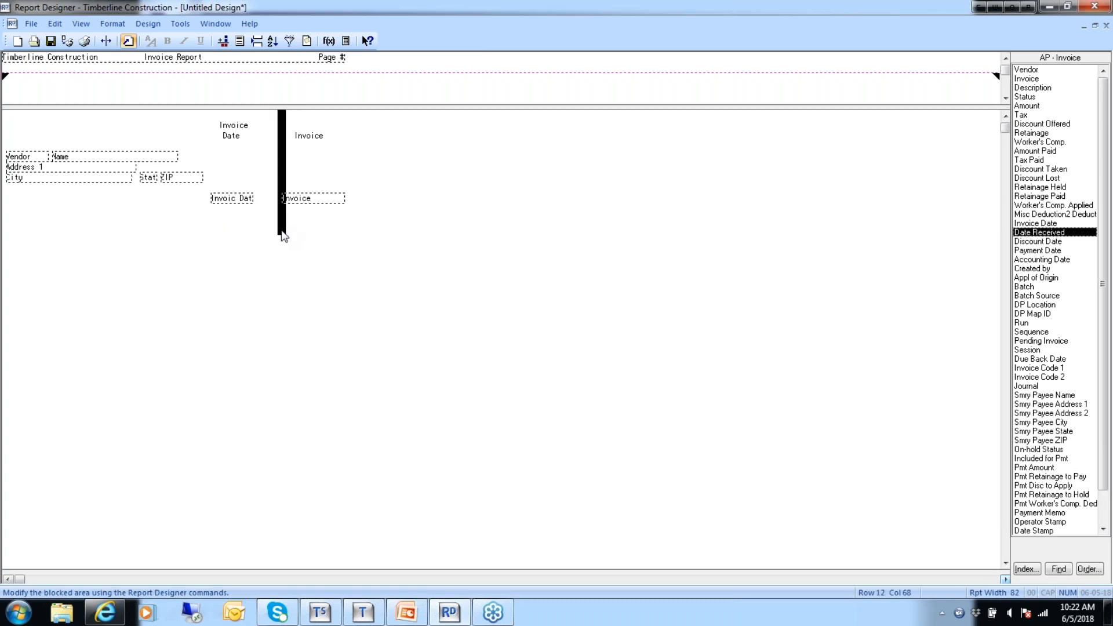
left_click(107, 41)
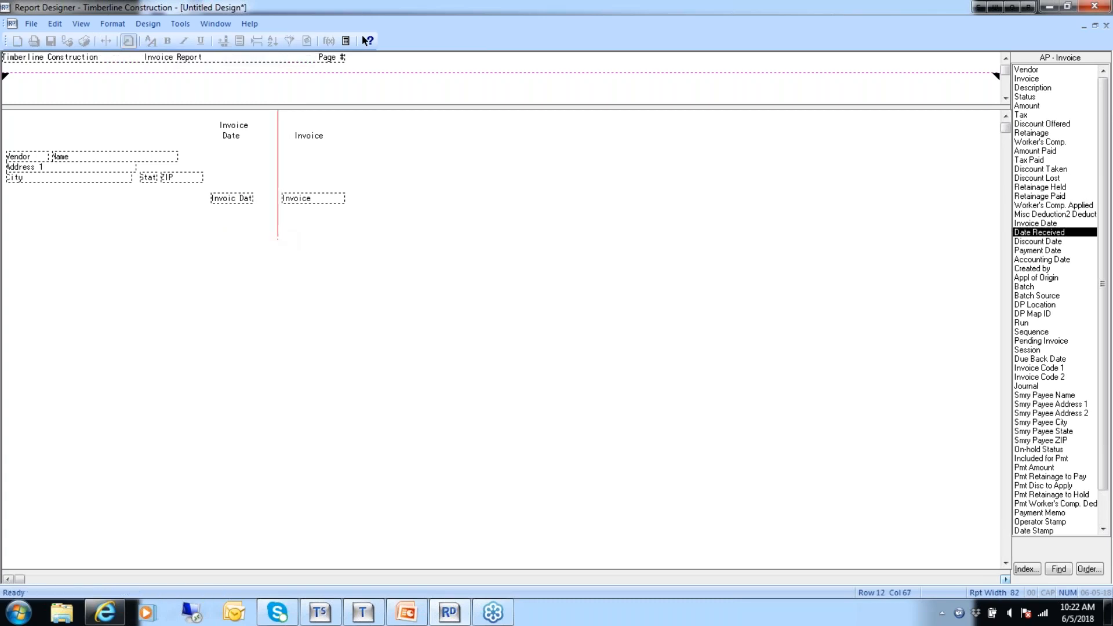
mouse_move(282, 238)
left_mouse_down()
mouse_move(270, 239)
mouse_move(289, 238)
left_mouse_up()
left_click_drag(276, 122, 289, 200)
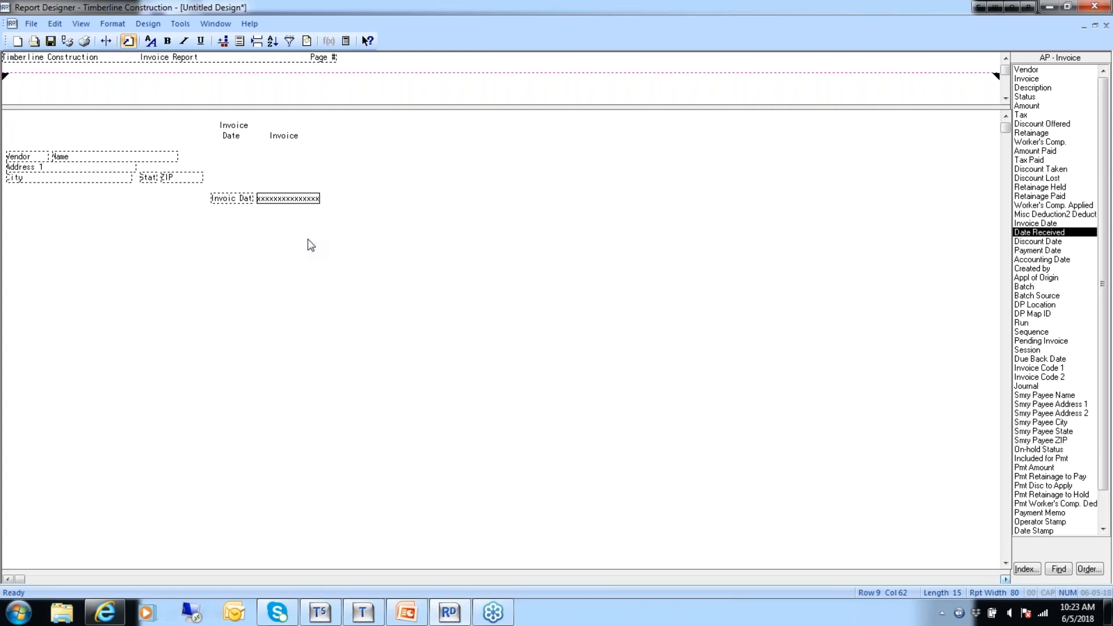
left_click(330, 198)
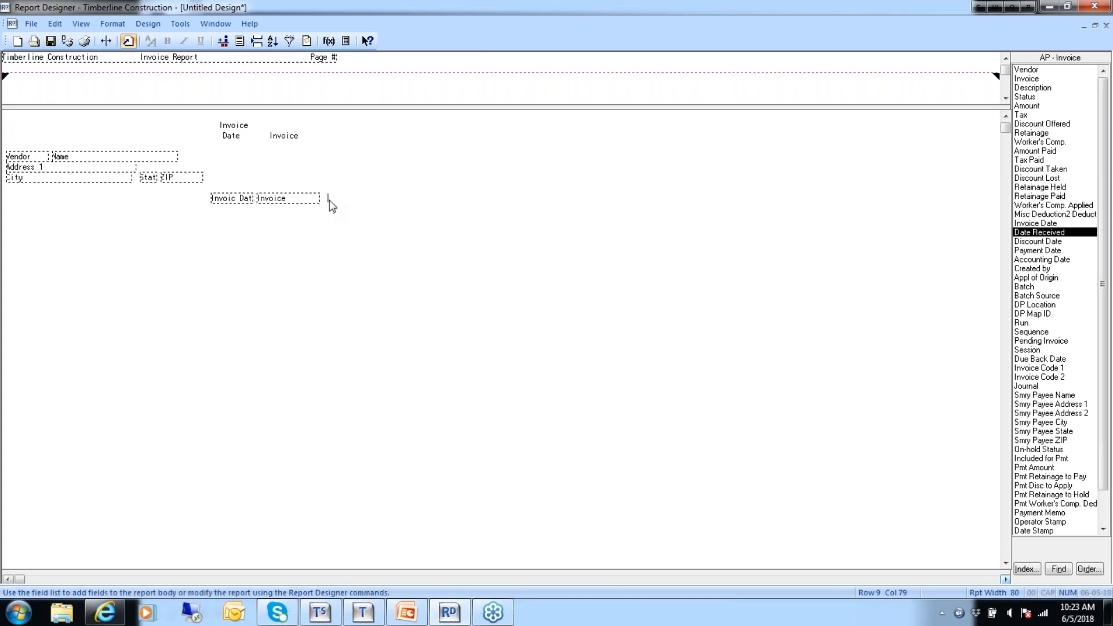
- Place the Description field on row 9, column 78, and the Amount field beside it at column 109, with their column headings
left_click(327, 200)
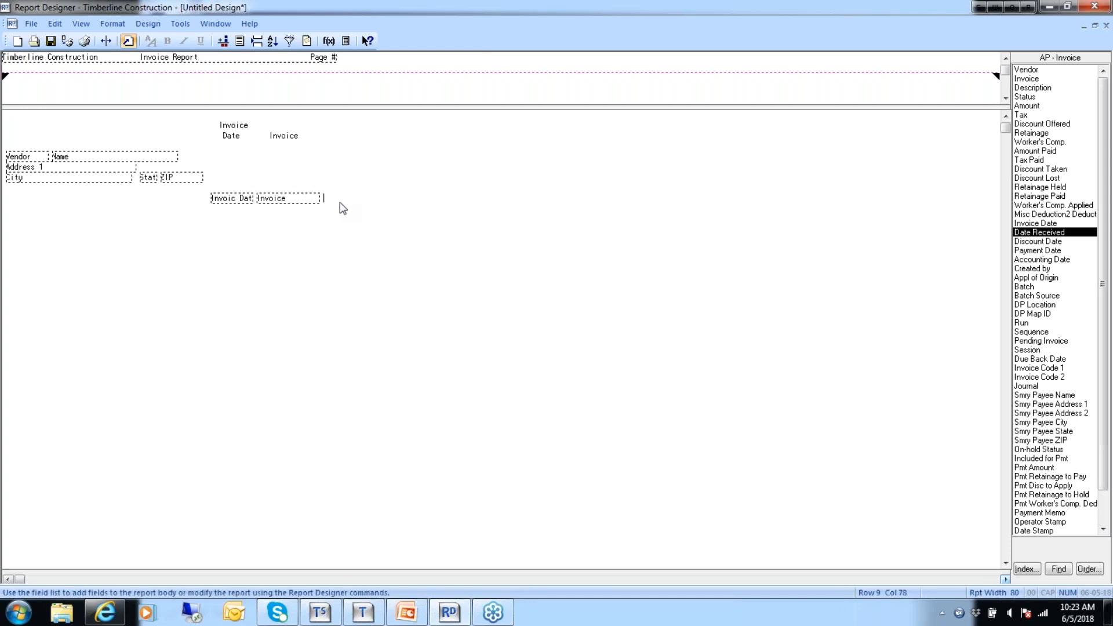
double_click(1023, 88)
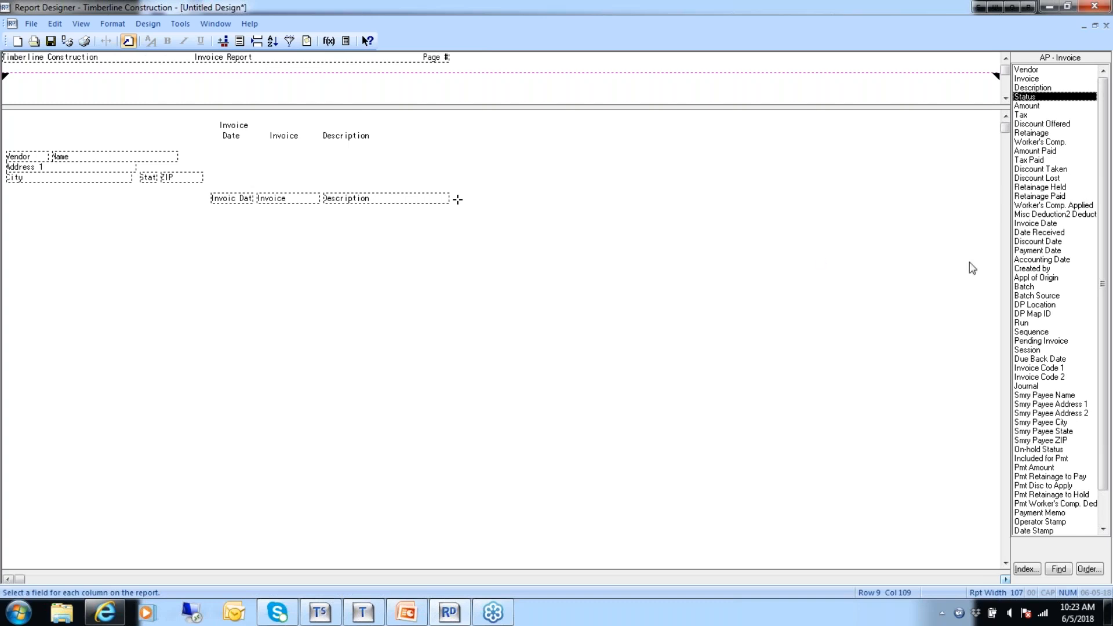
left_click(1024, 107)
double_click(1024, 107)
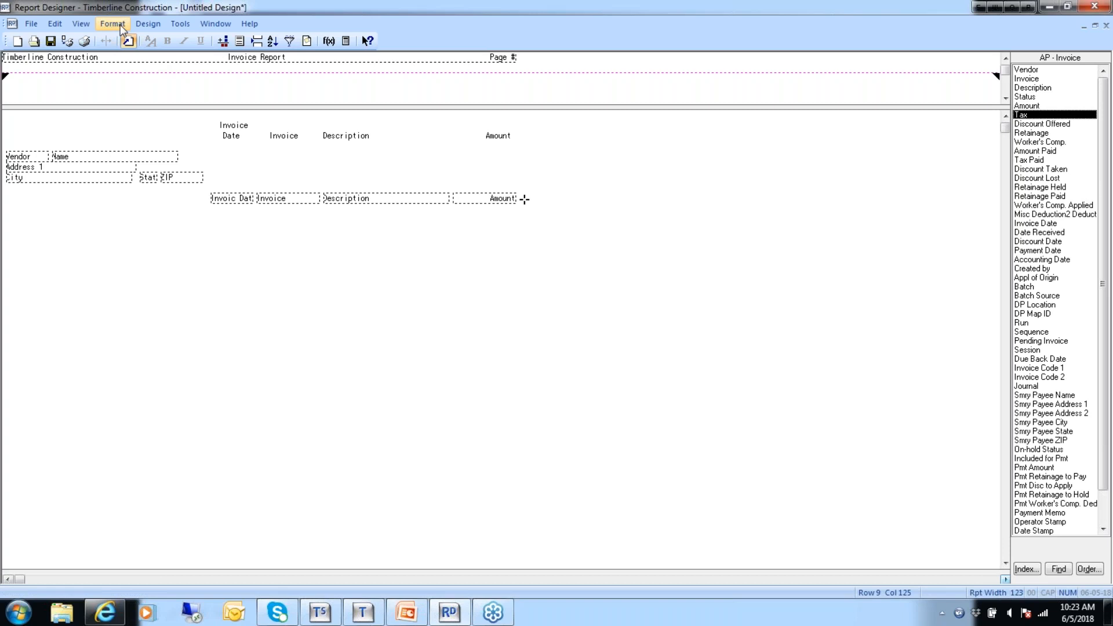
- Accept the sort order that processes all AP - Invoices and prints them in vendor, invoice order
left_click(145, 24)
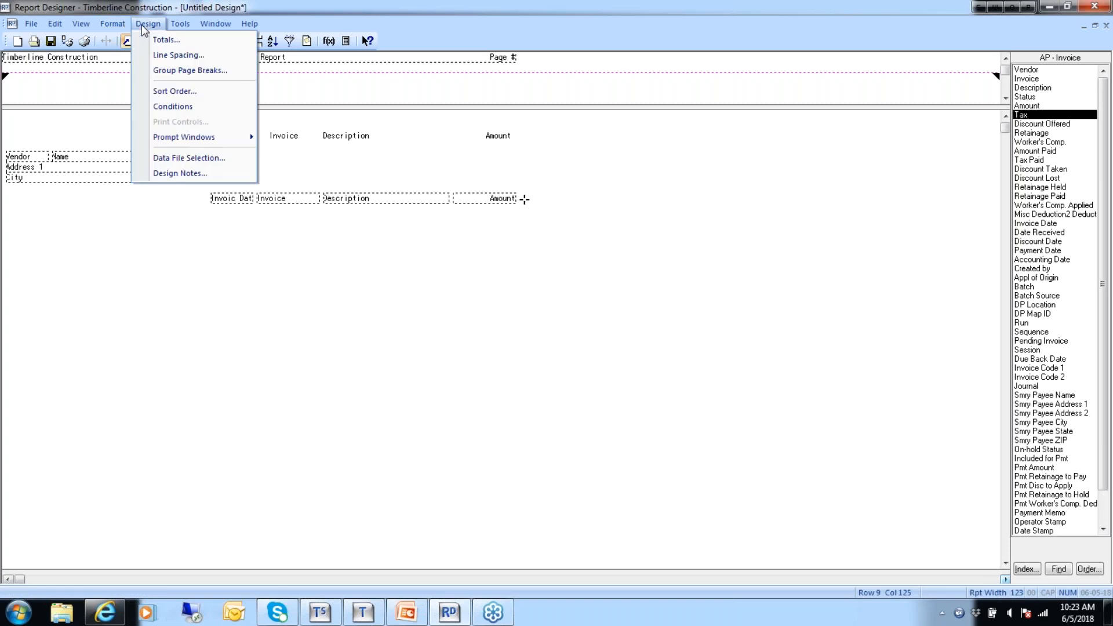
left_click(180, 91)
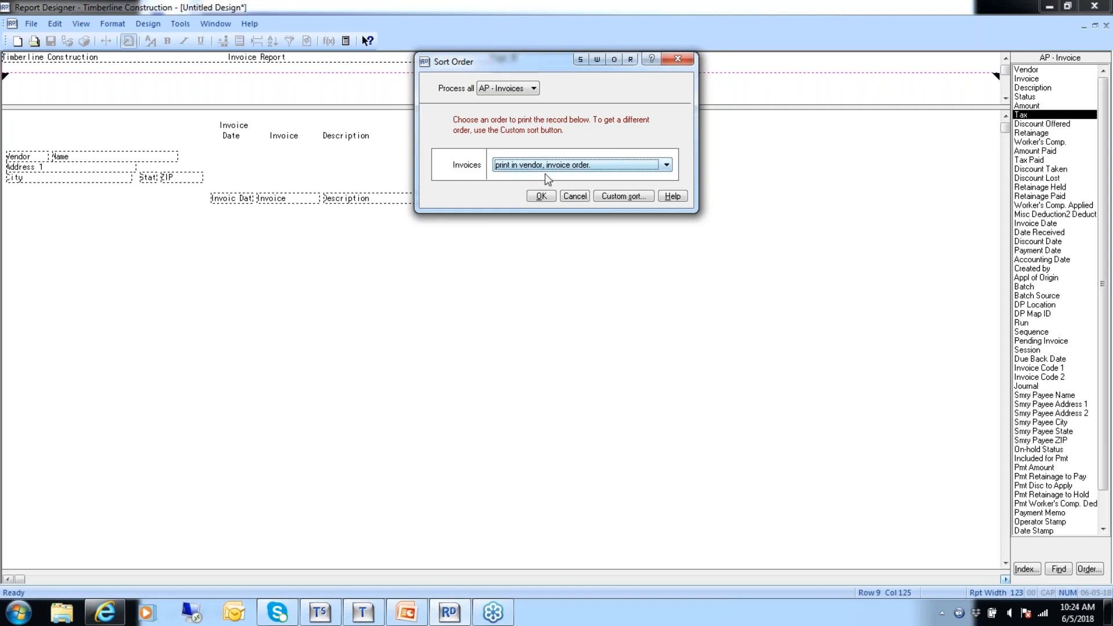
left_click(541, 197)
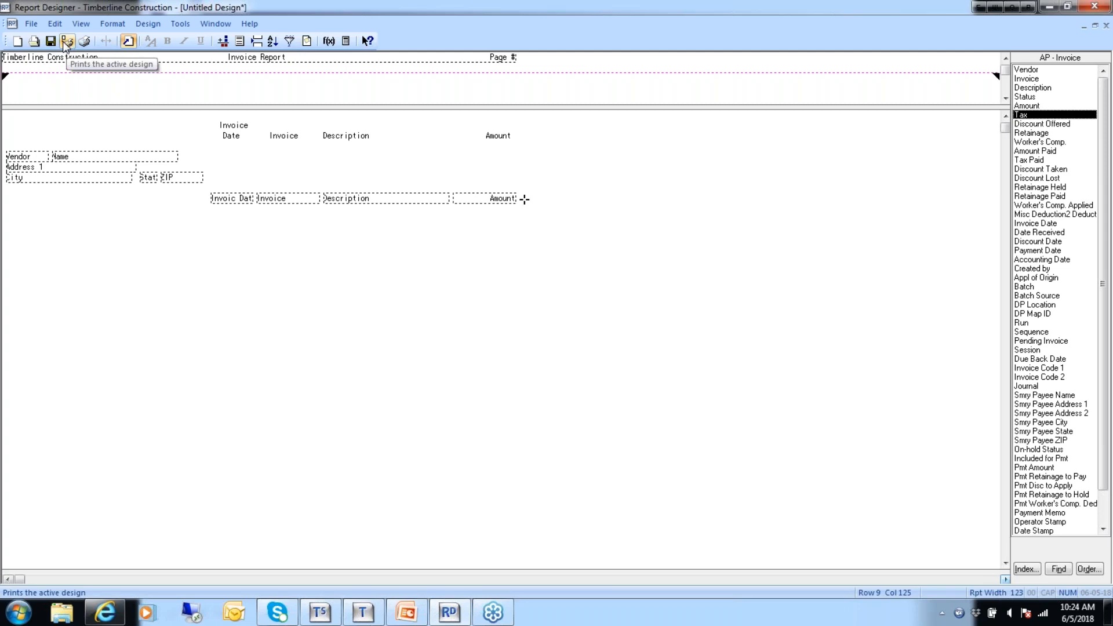
- Preview the active design using the AP Master data file, and return to the design
left_click(68, 44)
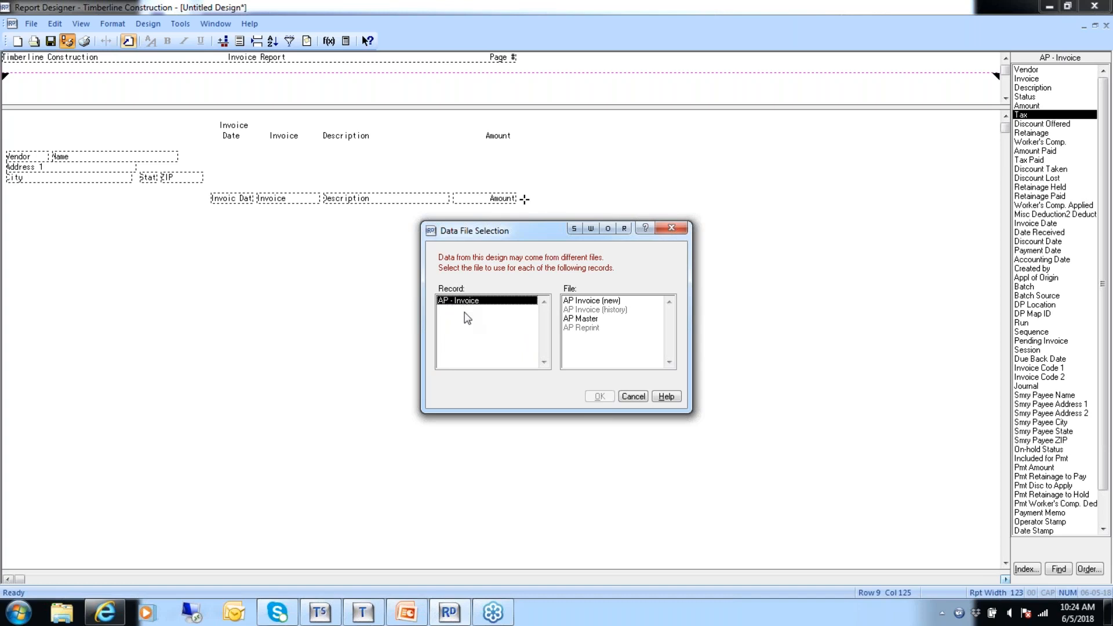
left_click(584, 319)
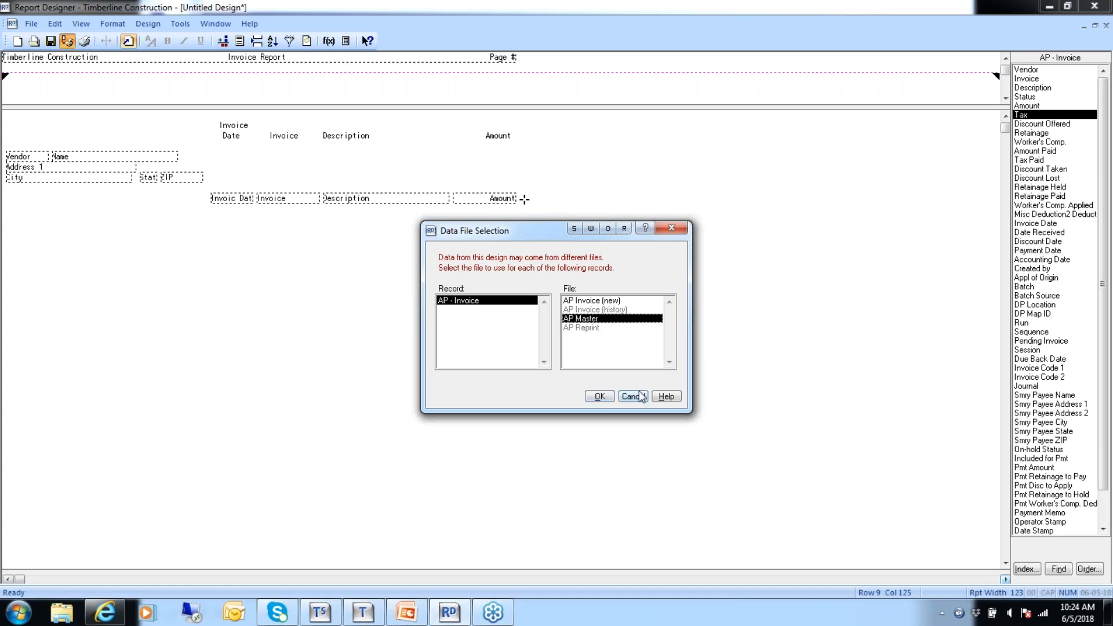
left_click(597, 398)
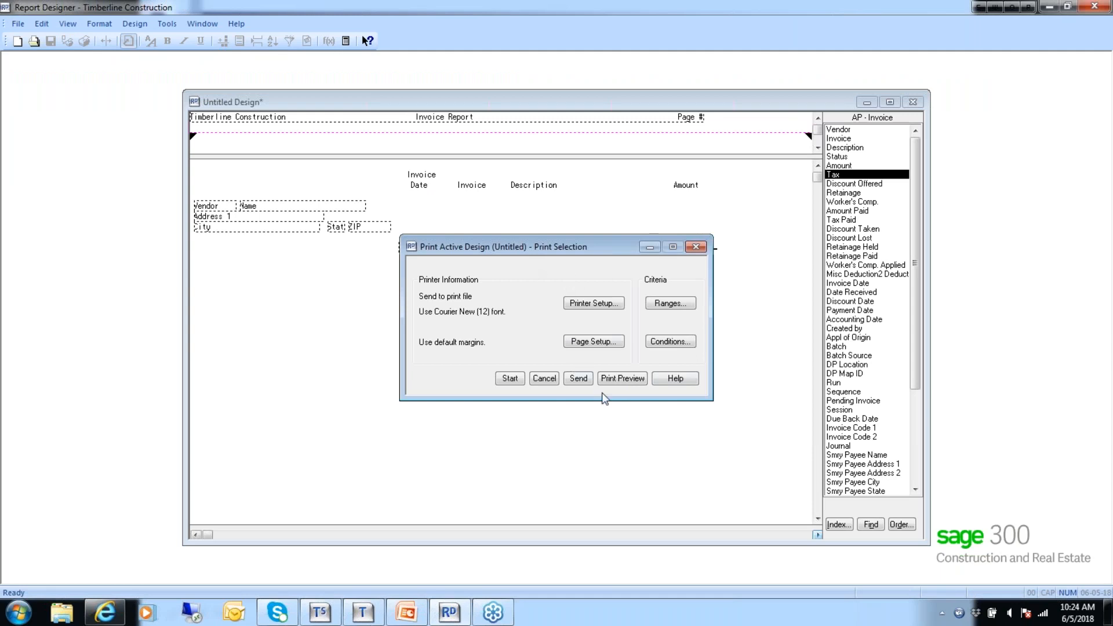
left_click(618, 378)
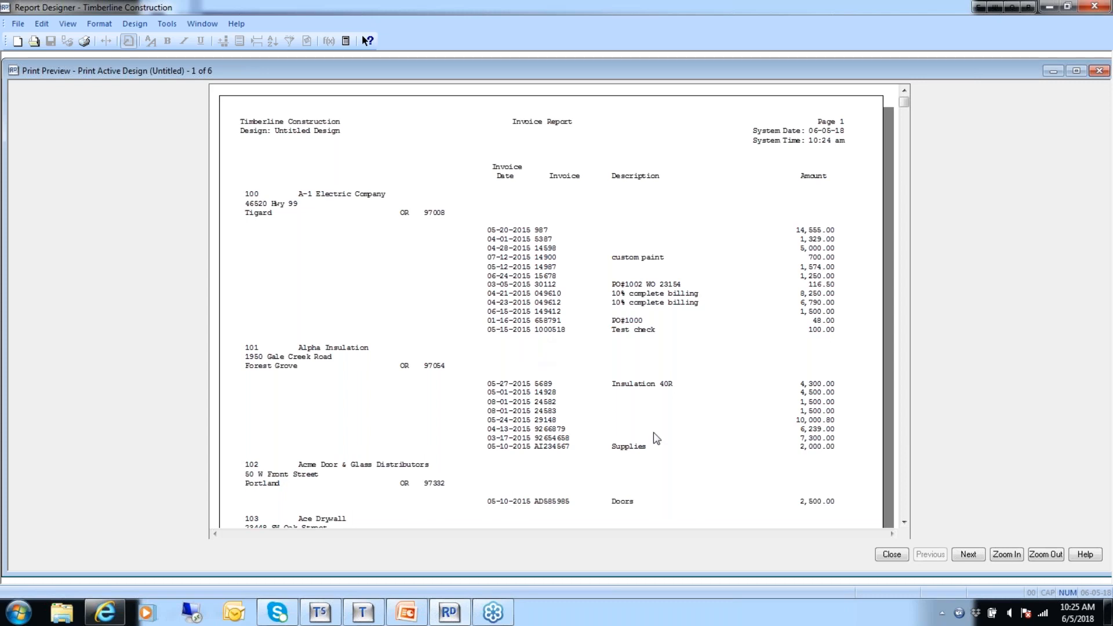
left_click(887, 555)
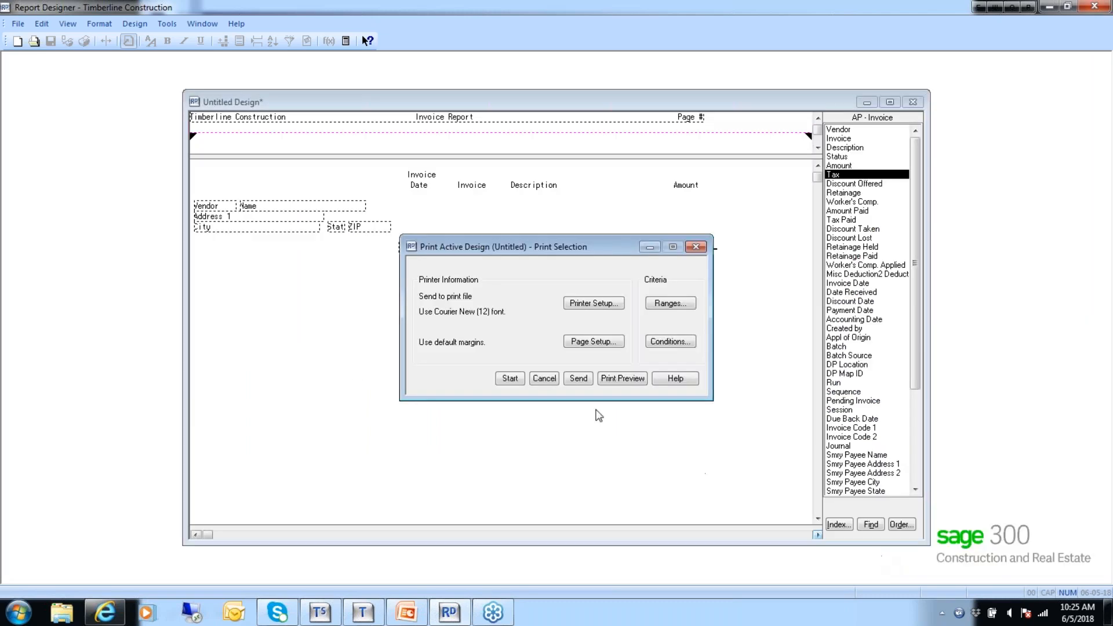
left_click(545, 381)
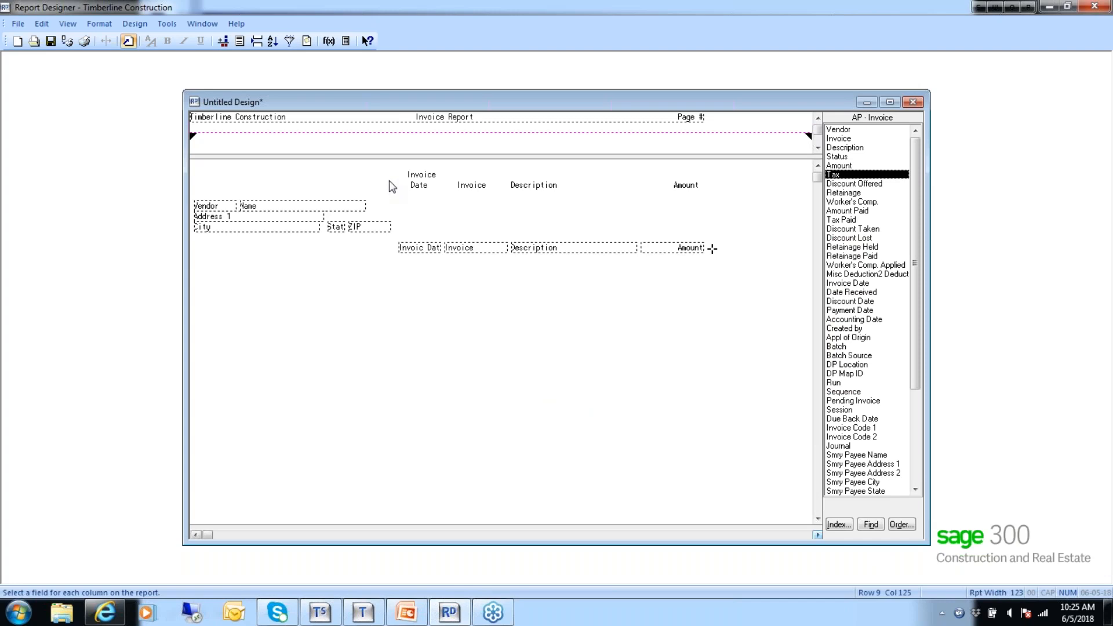
- Delete the Invoice Date field together with its column heading
left_click_drag(394, 165, 442, 256)
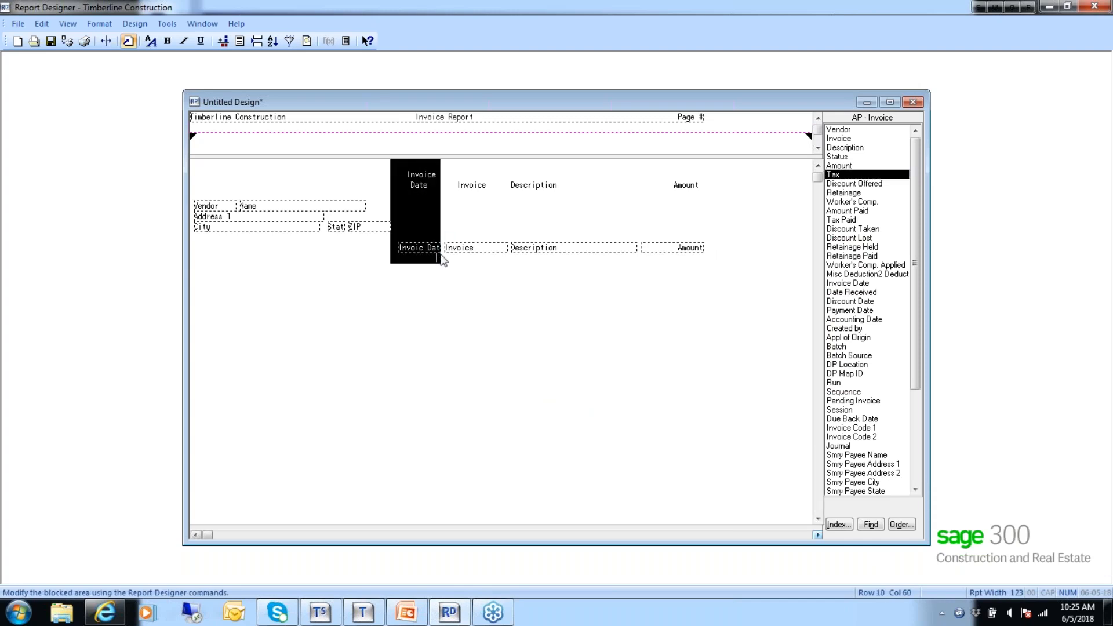
key("Delete")
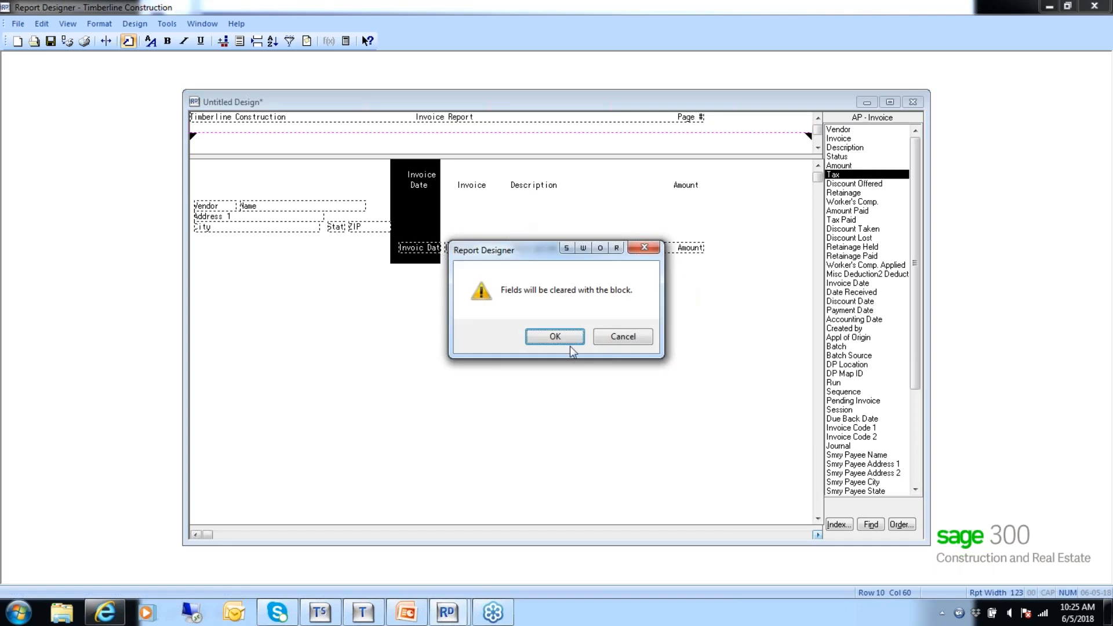
left_click(555, 337)
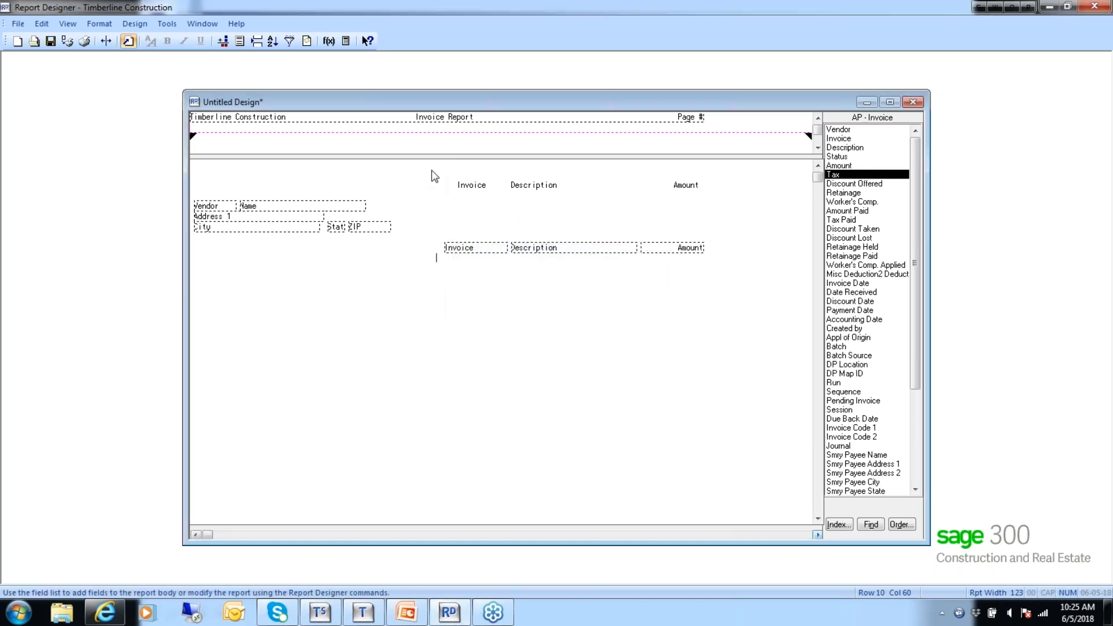
- Shift the Invoice, Description and Amount fields with their headings left so the Invoice field starts at column 39
left_click_drag(439, 173, 719, 272)
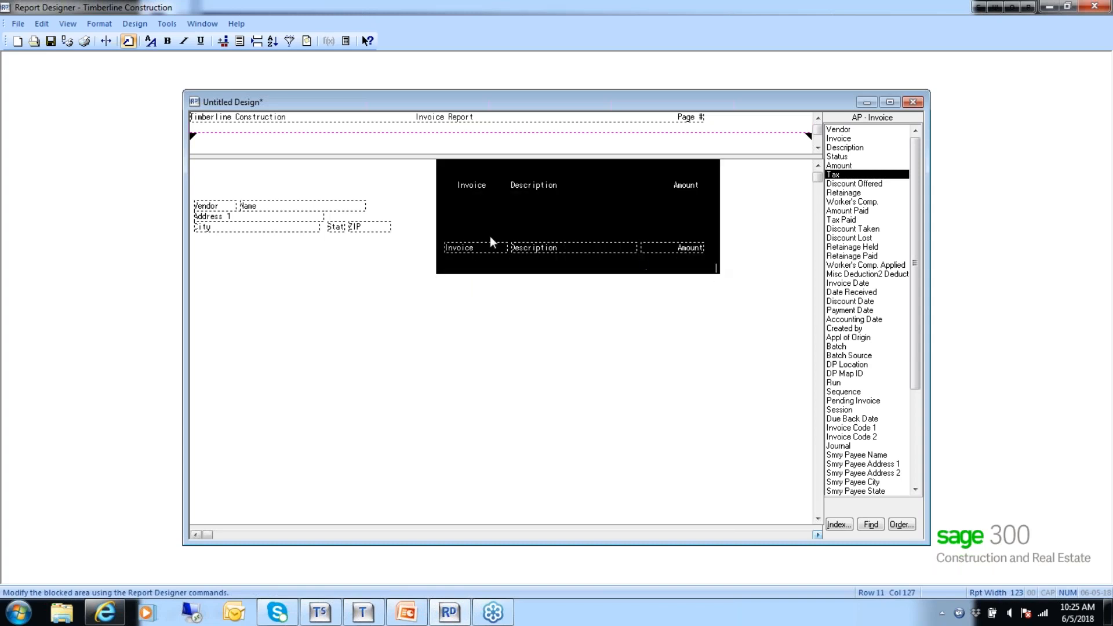
left_click_drag(466, 252, 412, 252)
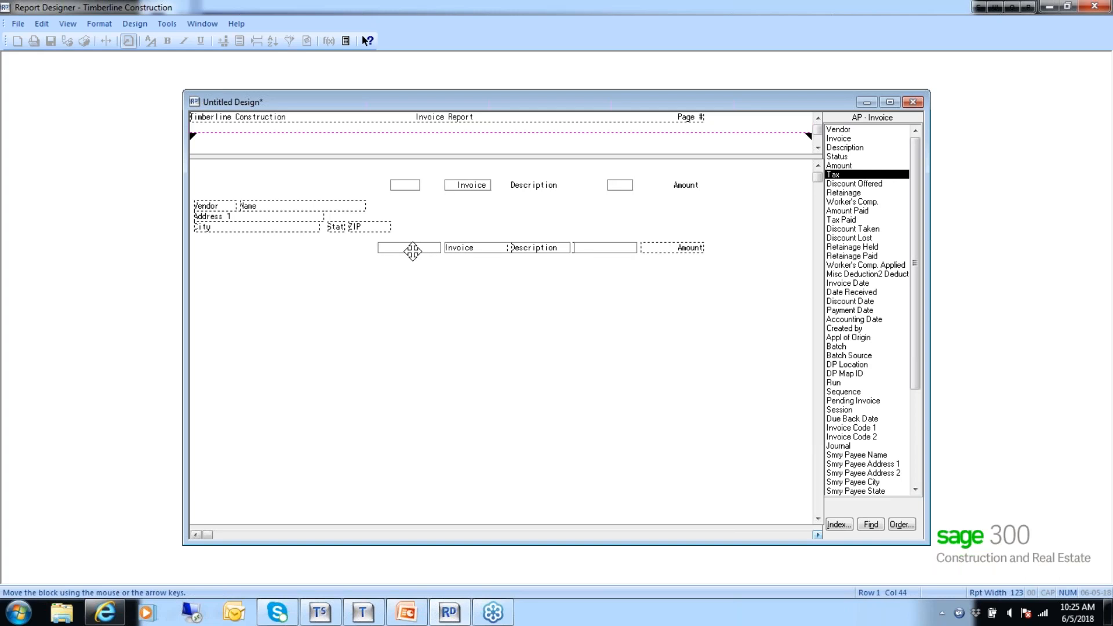
left_click_drag(412, 251, 383, 250)
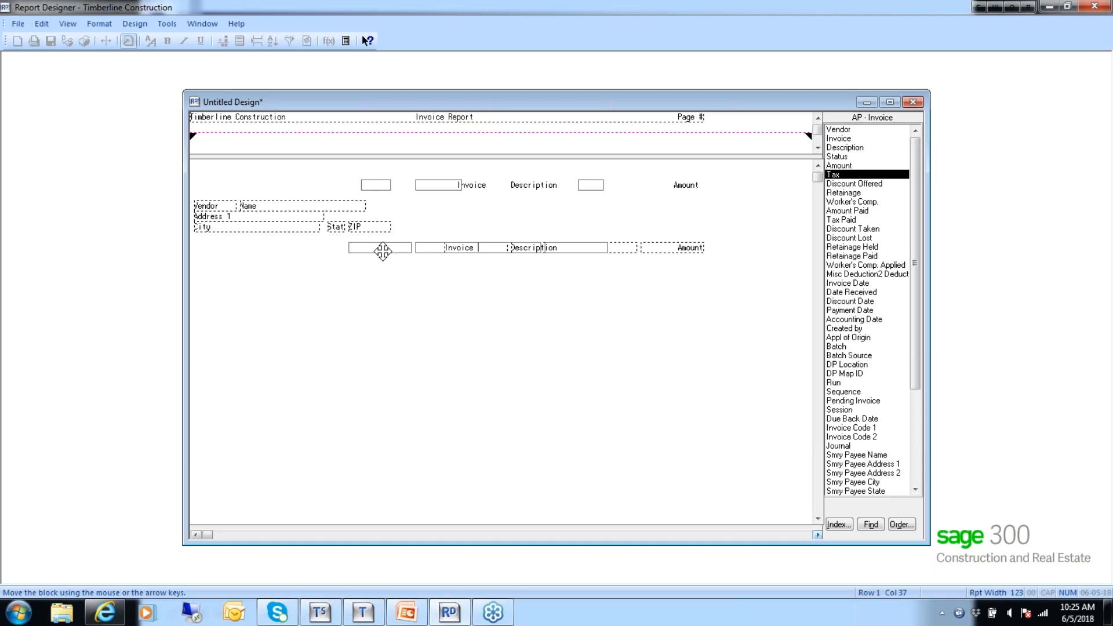
left_click(383, 251)
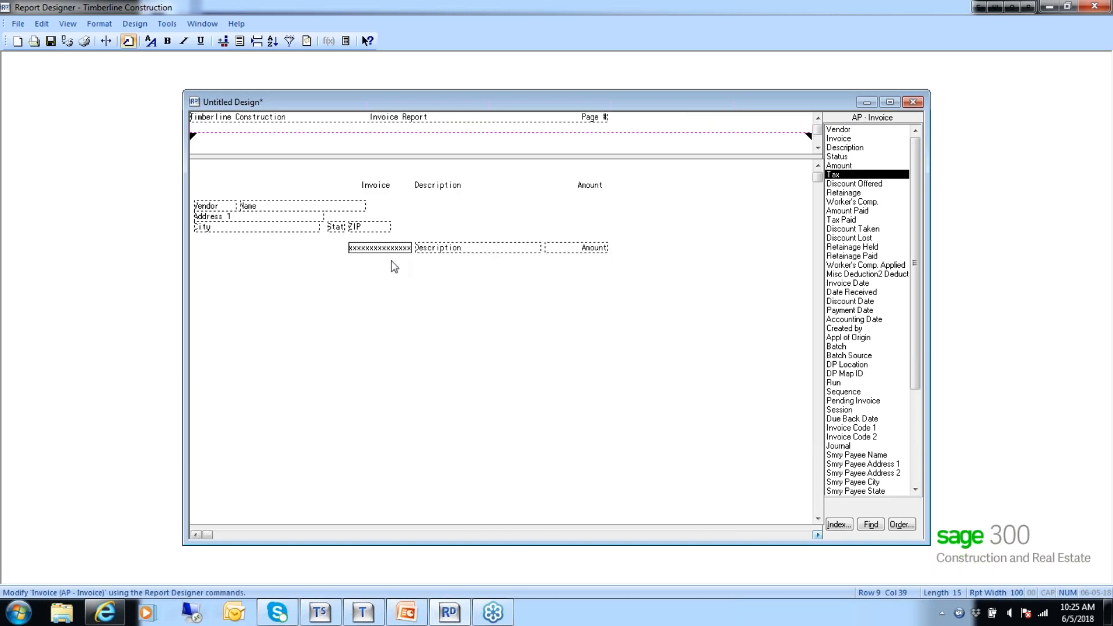
- Preview the narrowed invoice layout with data from AP Master, and close the preview and print selection
left_click(68, 42)
left_click(581, 318)
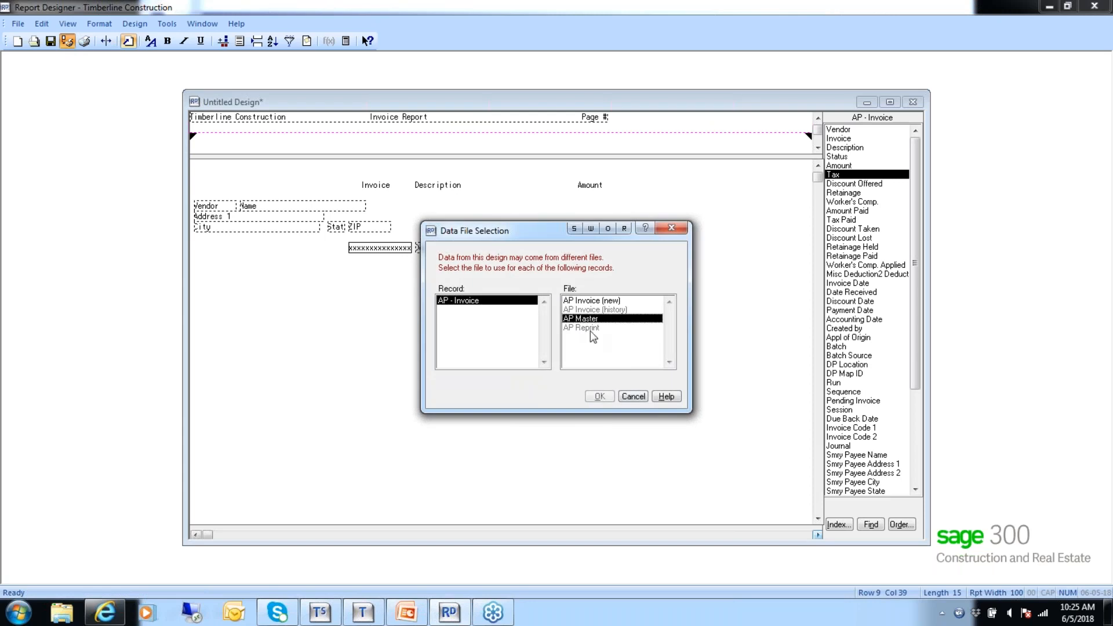
left_click(600, 396)
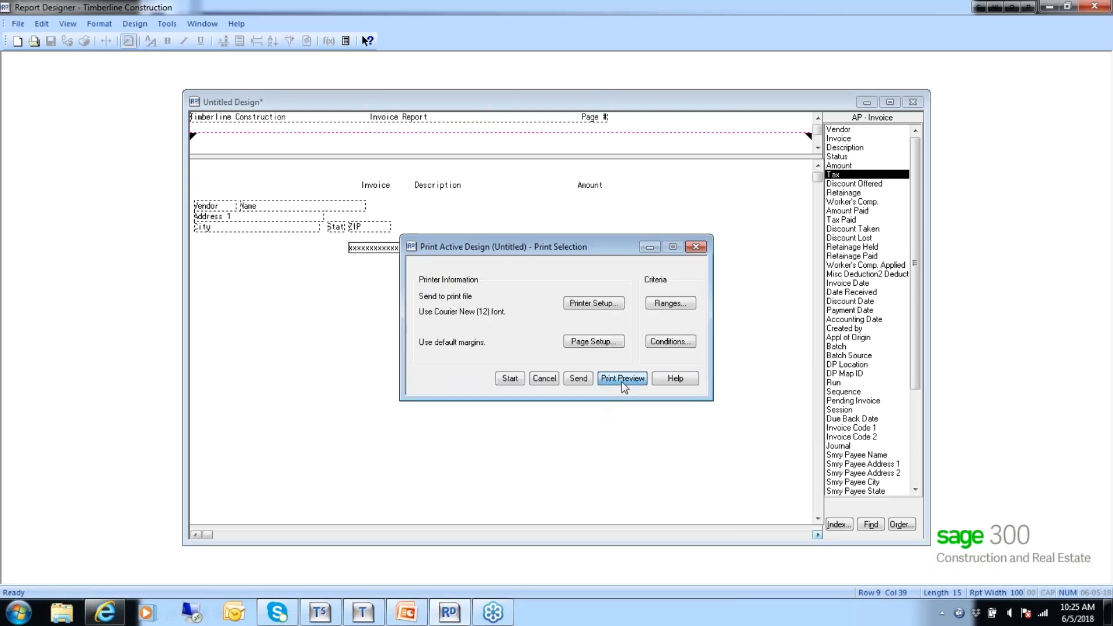
left_click(621, 381)
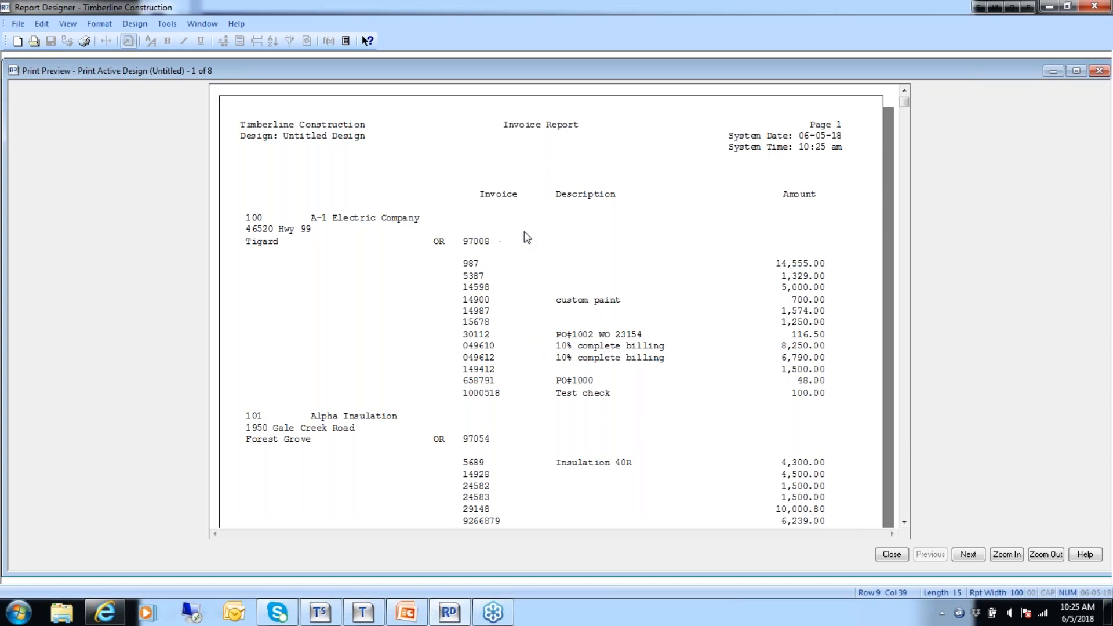
left_click(893, 556)
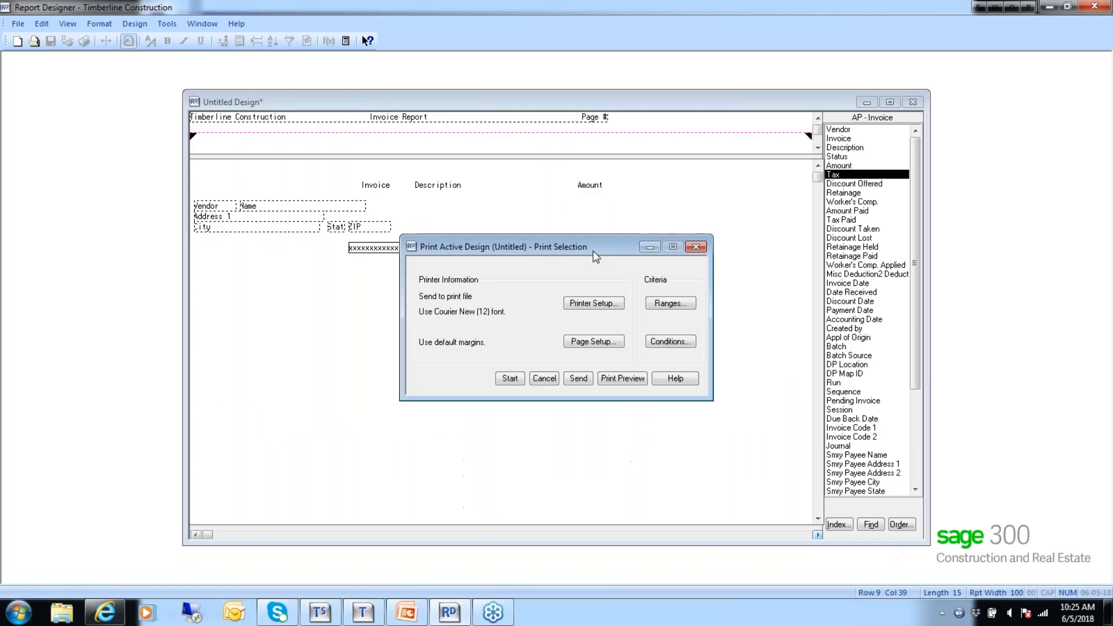
left_click(543, 379)
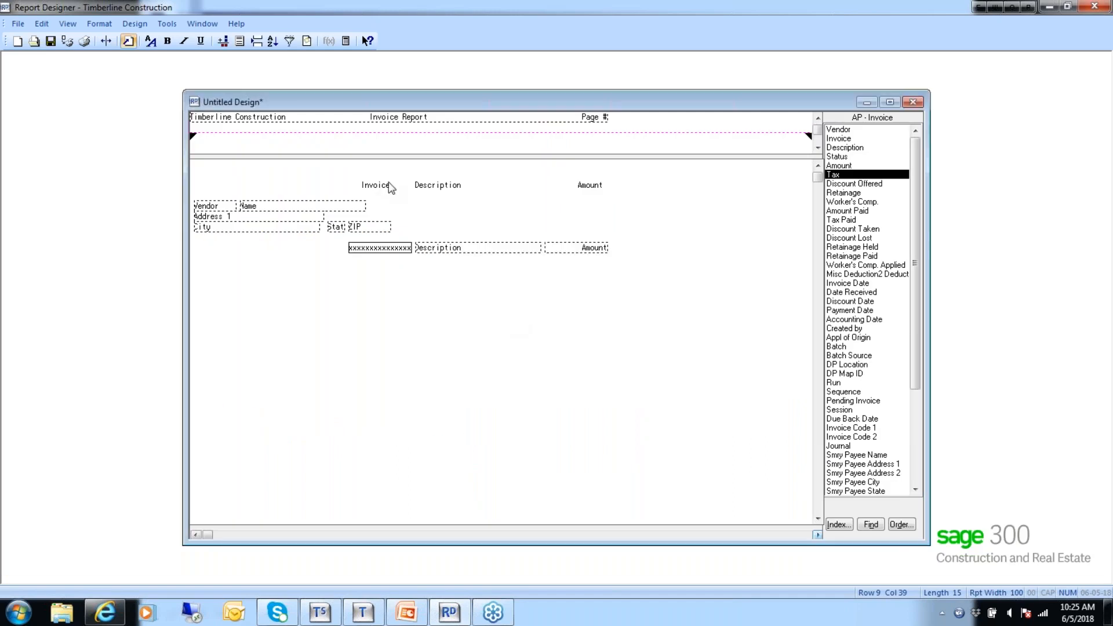
- Move the column headings down one row and the Invoice, Description and Amount fields up to row 8, closing the blank lines
left_click_drag(351, 182, 607, 198)
left_click_drag(383, 187, 382, 198)
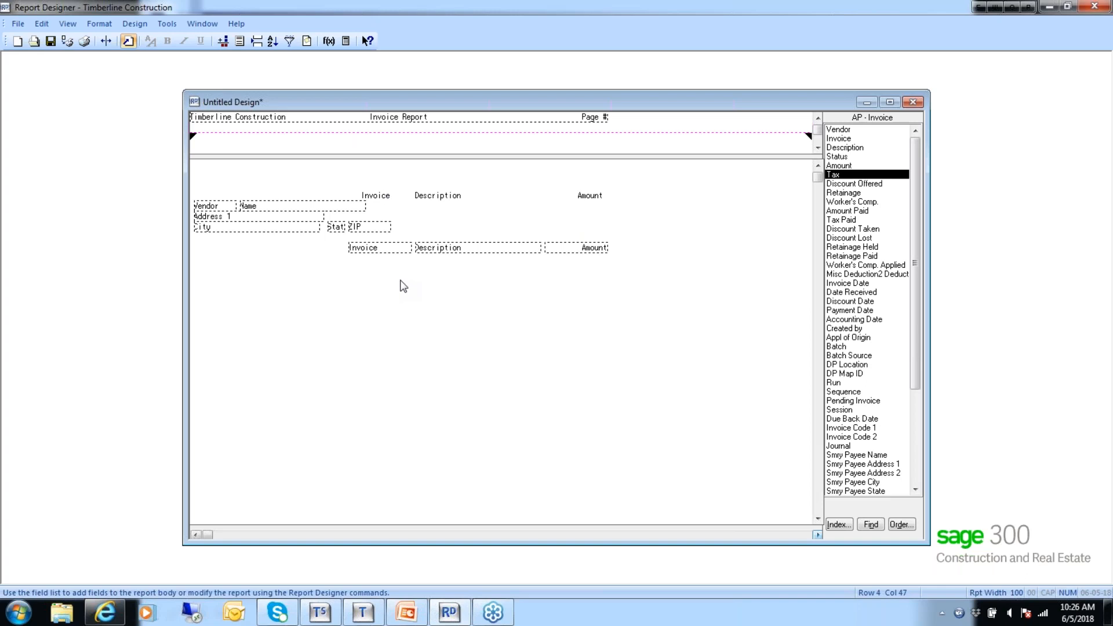
left_click_drag(348, 249, 609, 254)
left_click(436, 248)
left_click_drag(436, 248, 436, 244)
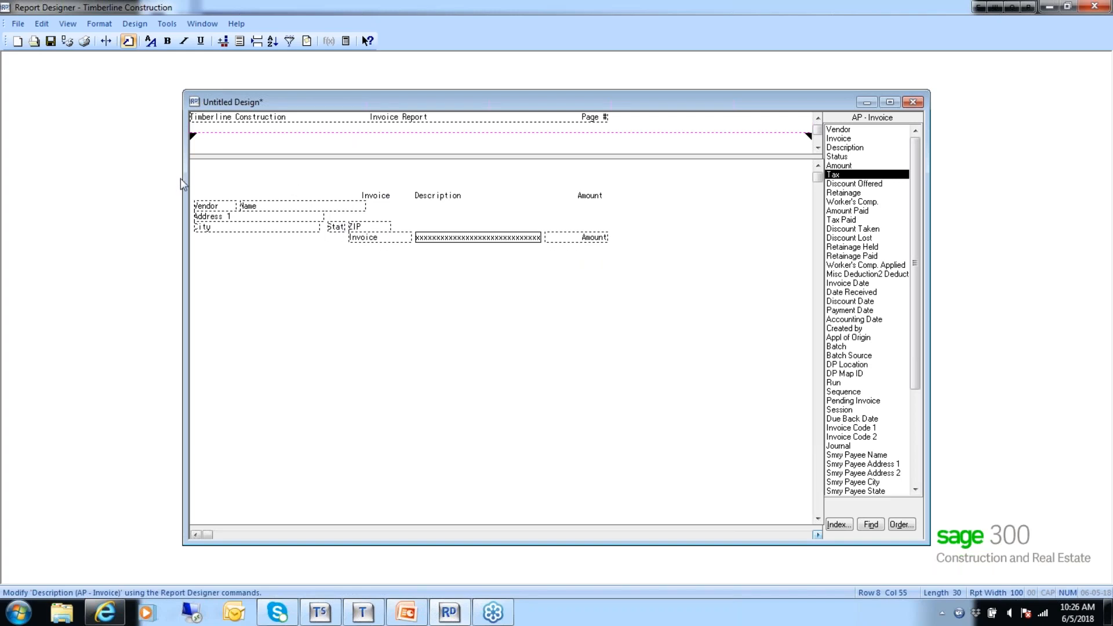
- Set the sort order to process all AP - Vendors and print in vendor name order
left_click(131, 24)
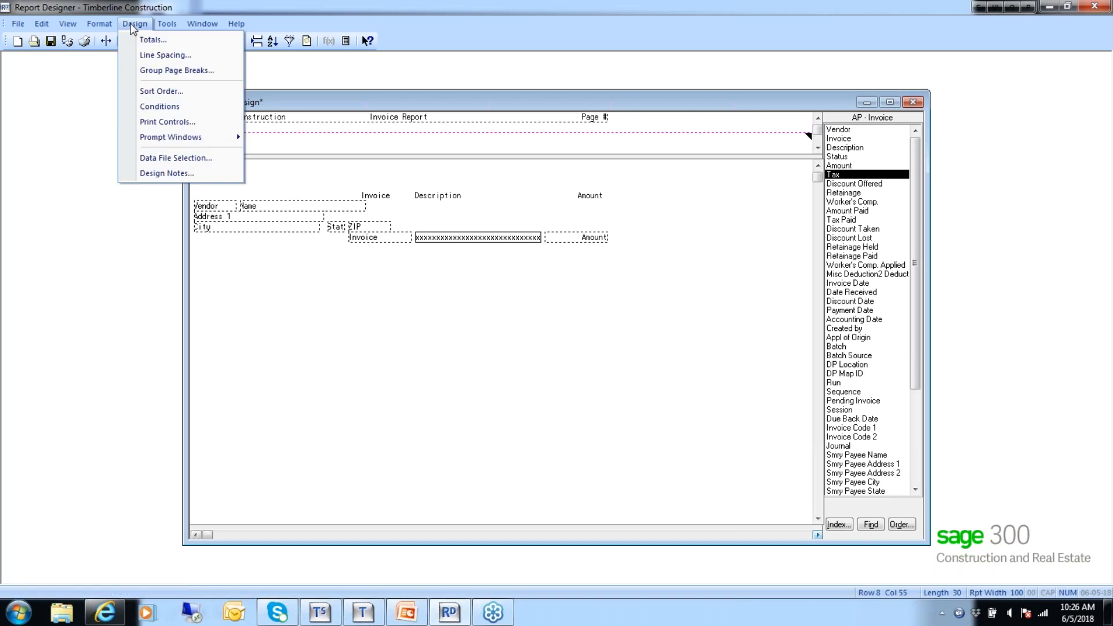
left_click(133, 92)
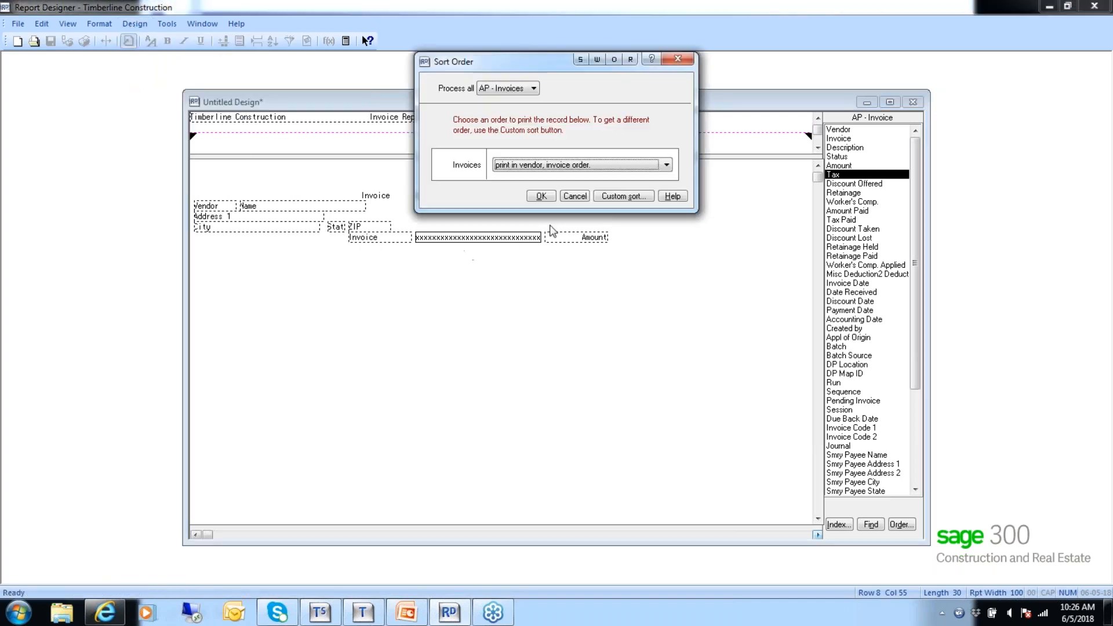
left_click(533, 88)
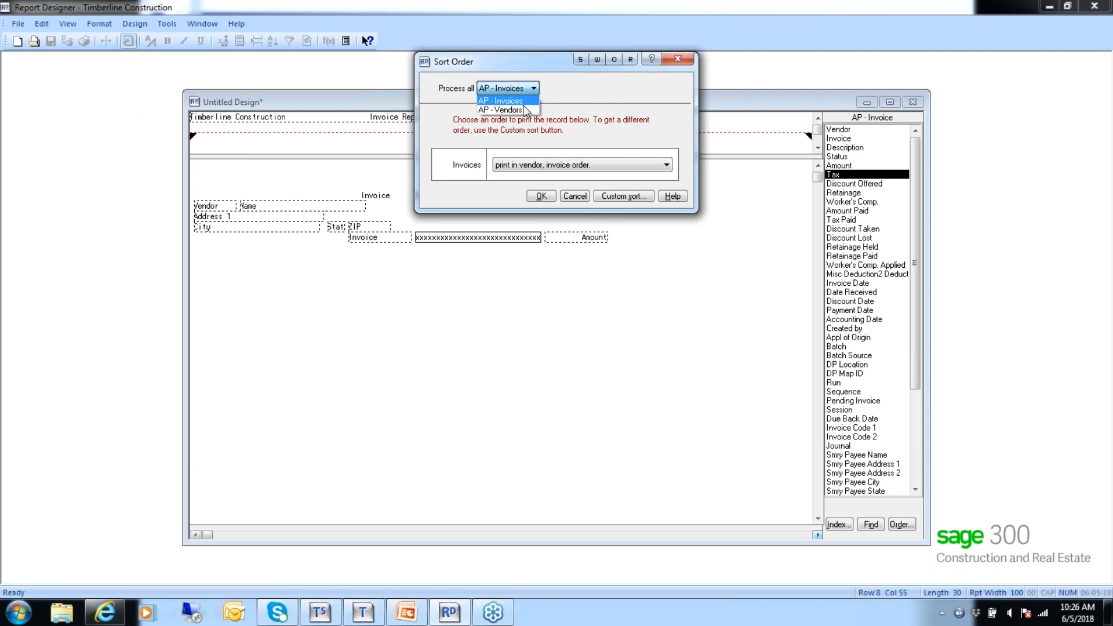
left_click(508, 110)
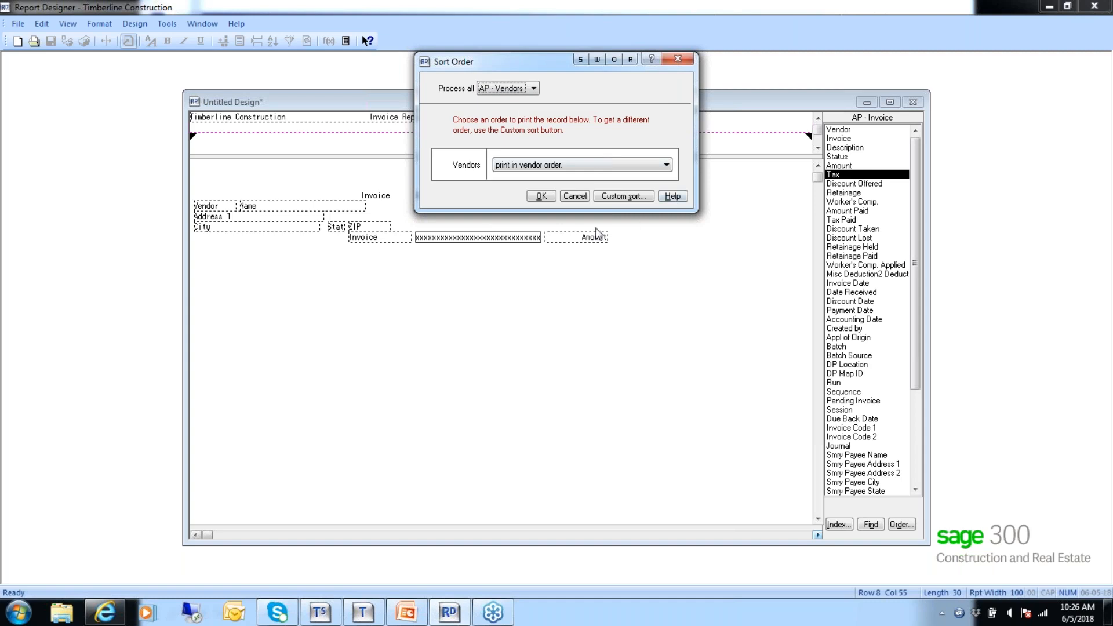
left_click(666, 167)
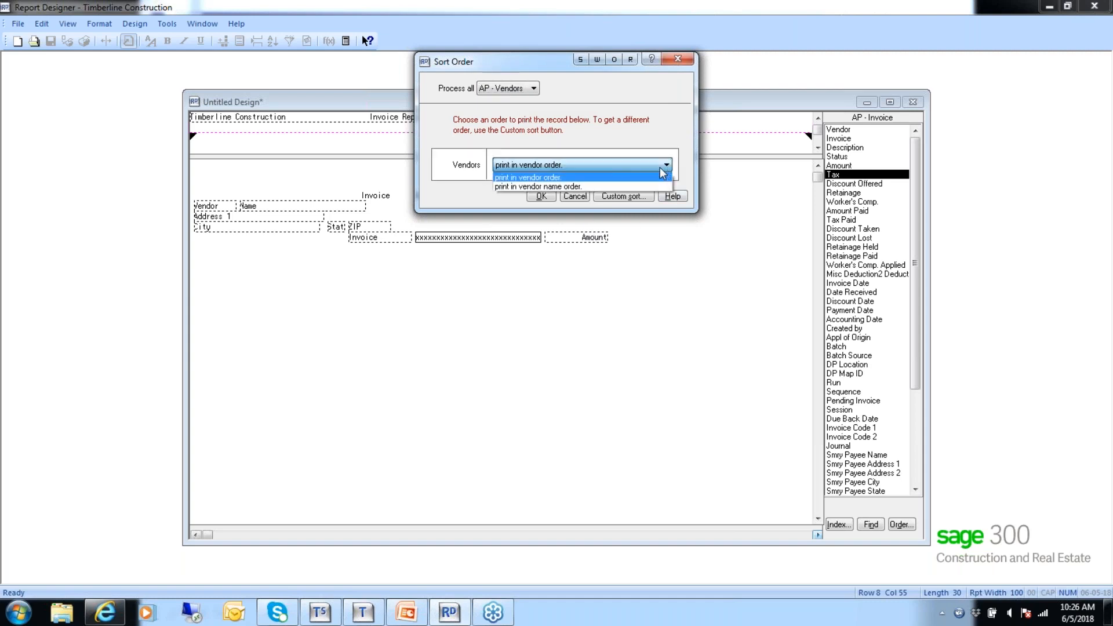
left_click(549, 187)
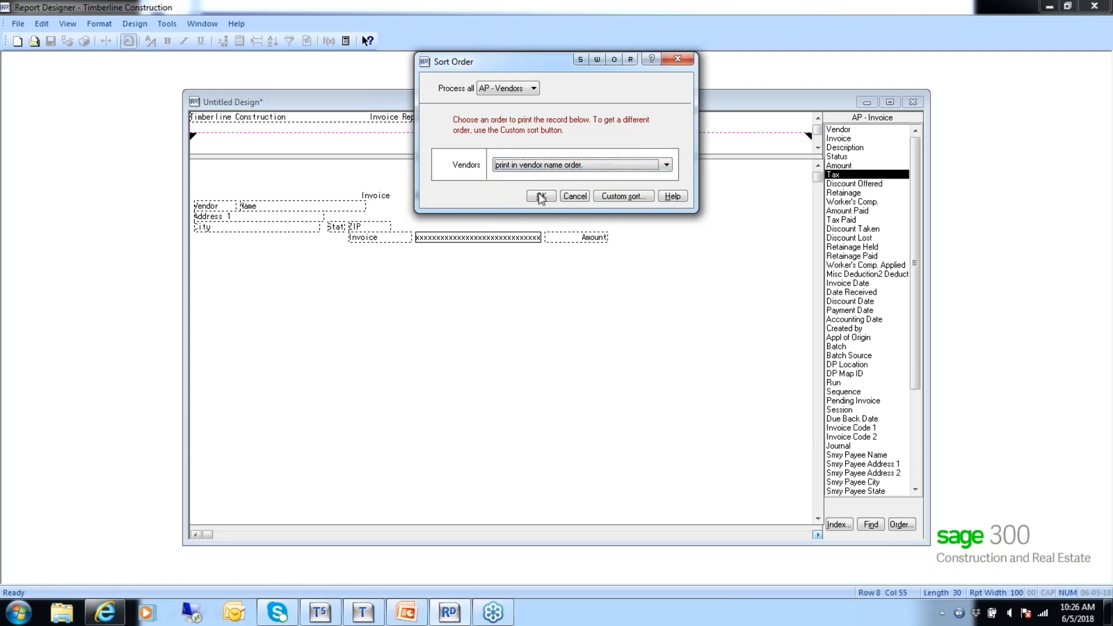
left_click(542, 197)
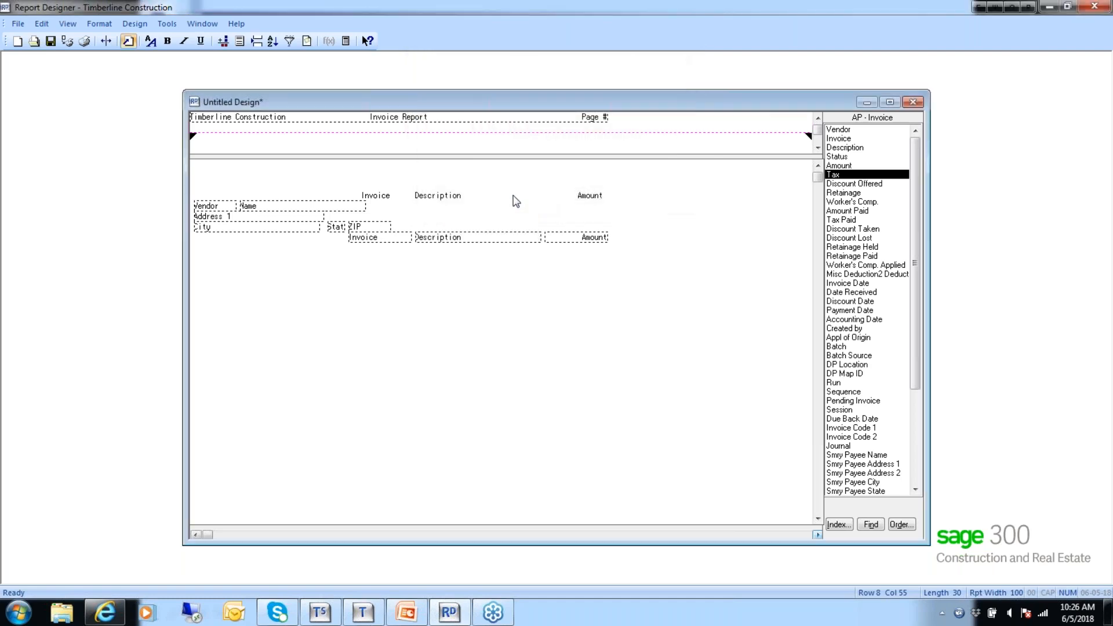
- Preview the vendor-name-sorted report with data from AP Master, and close the preview and print selection
left_click(67, 41)
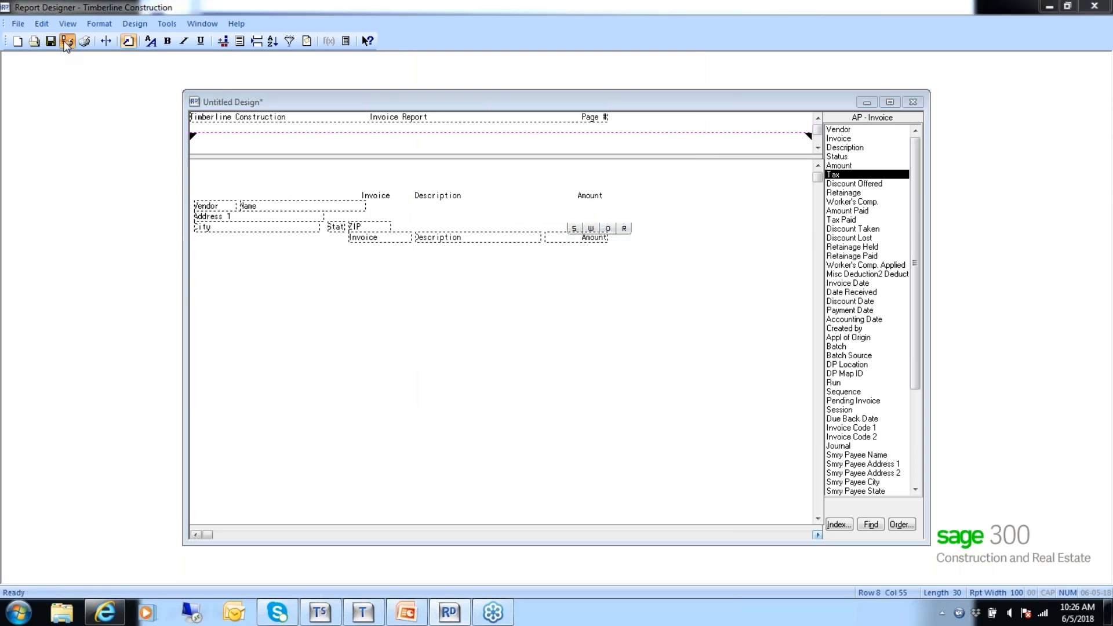
left_click(580, 318)
left_click(599, 396)
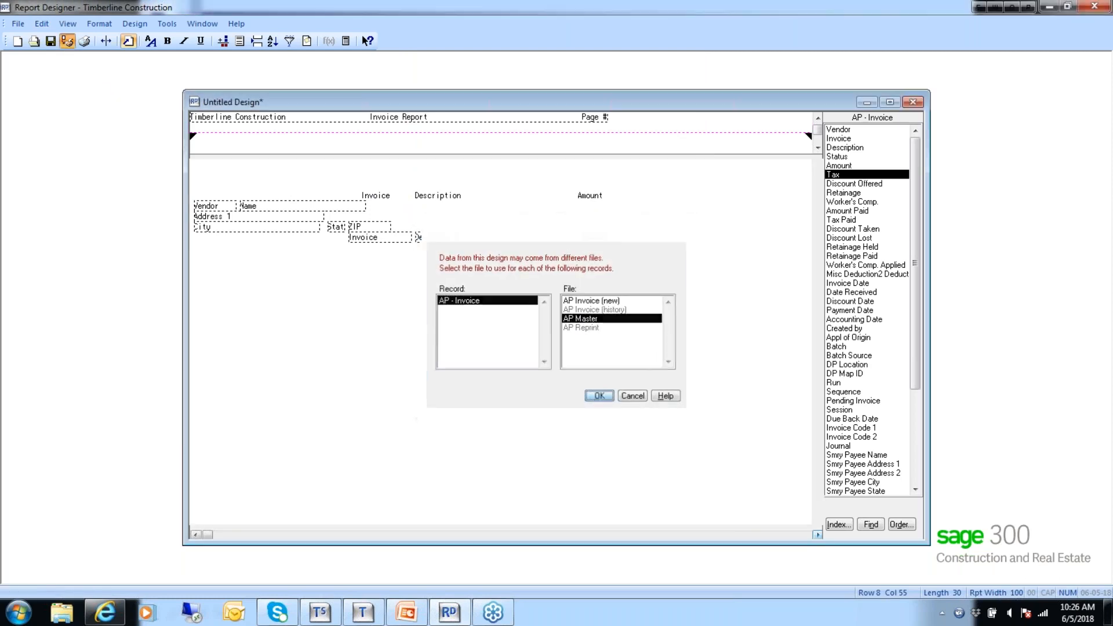
left_click(618, 380)
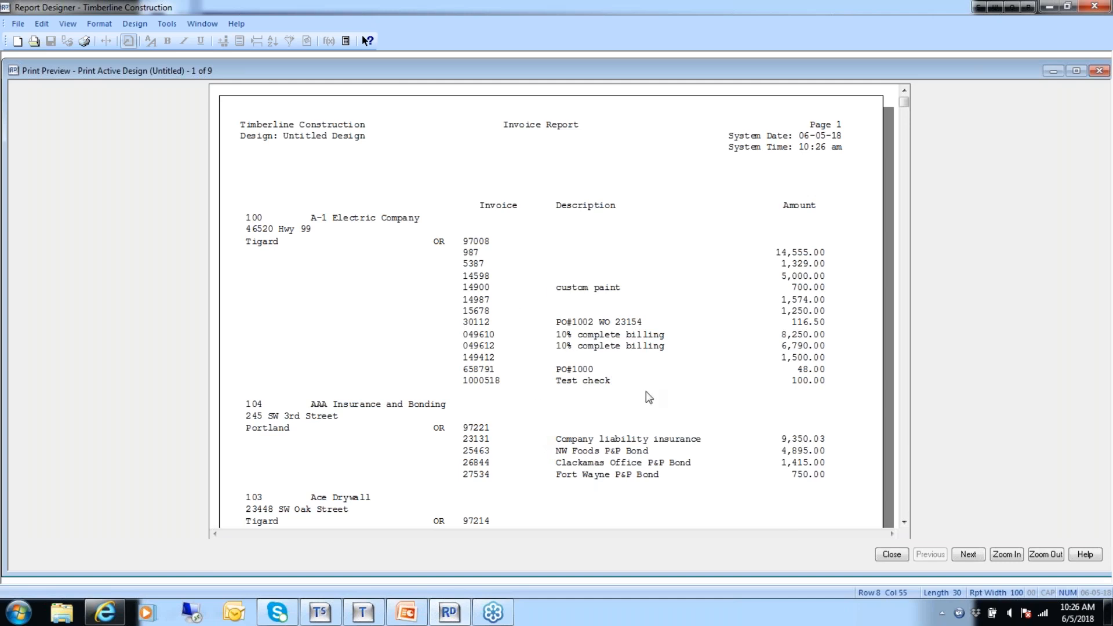
left_click(892, 555)
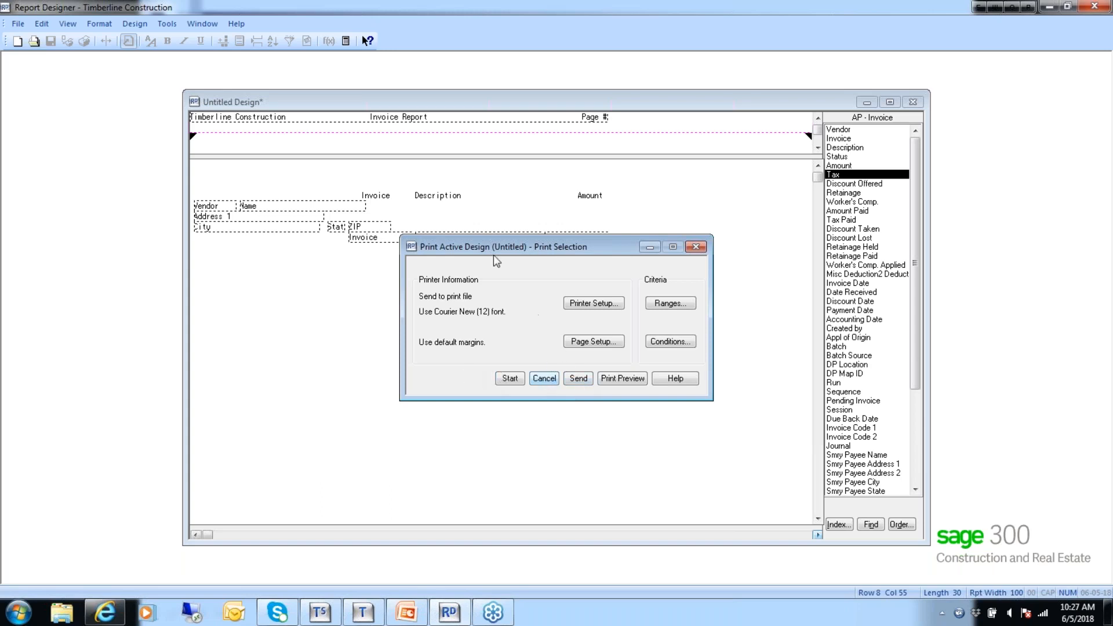
left_click(544, 379)
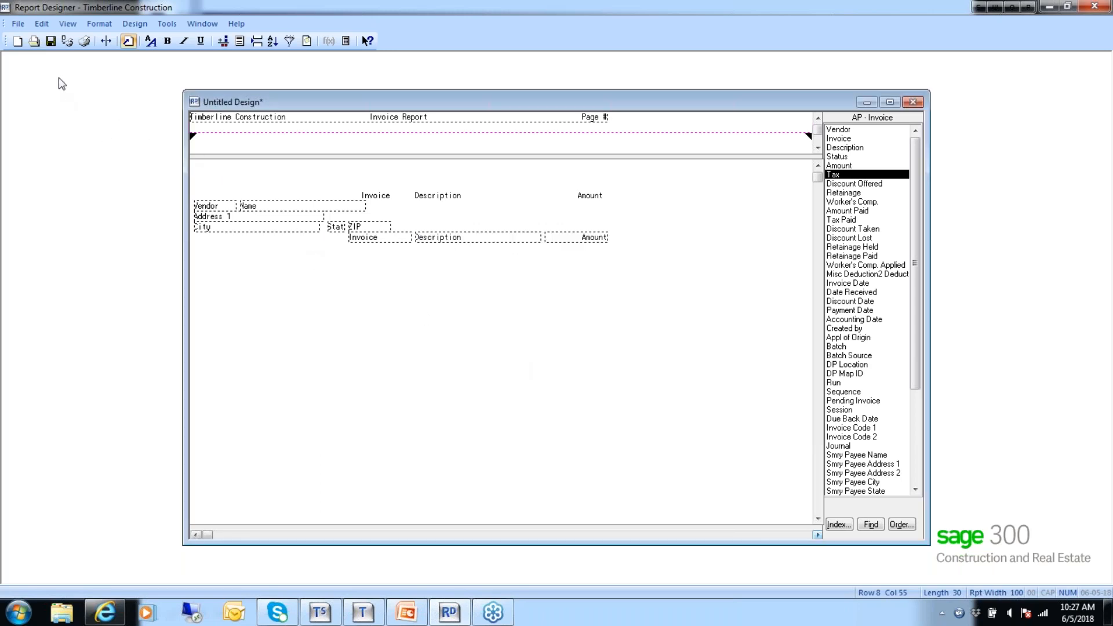
- Save the design as RD Class in the Construction Sample Data folder
left_click(51, 41)
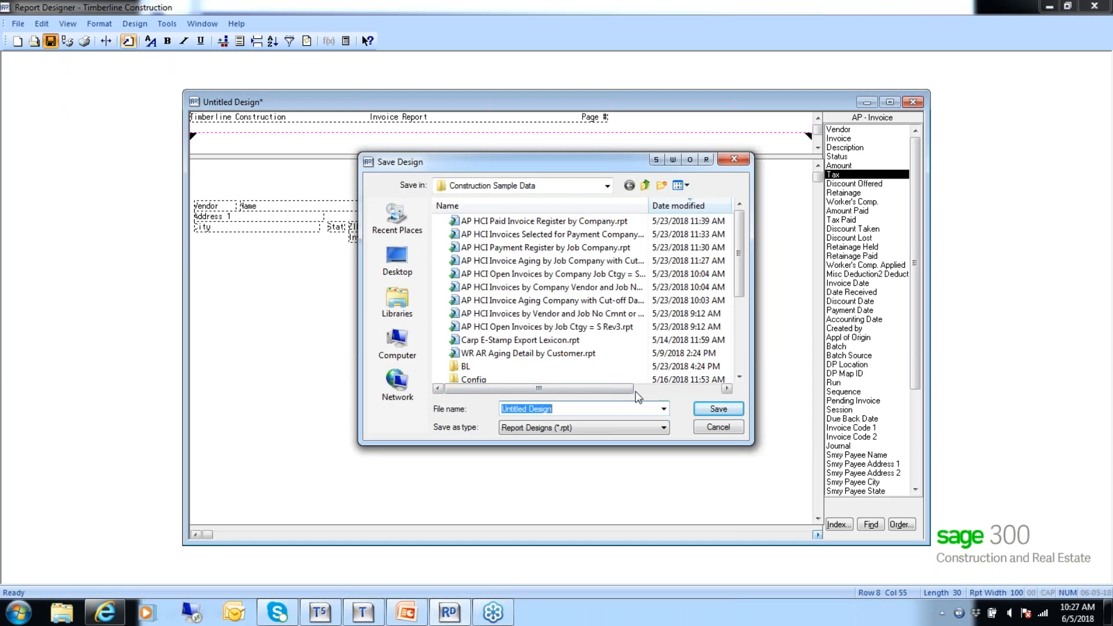
type("RD Class")
left_click(711, 413)
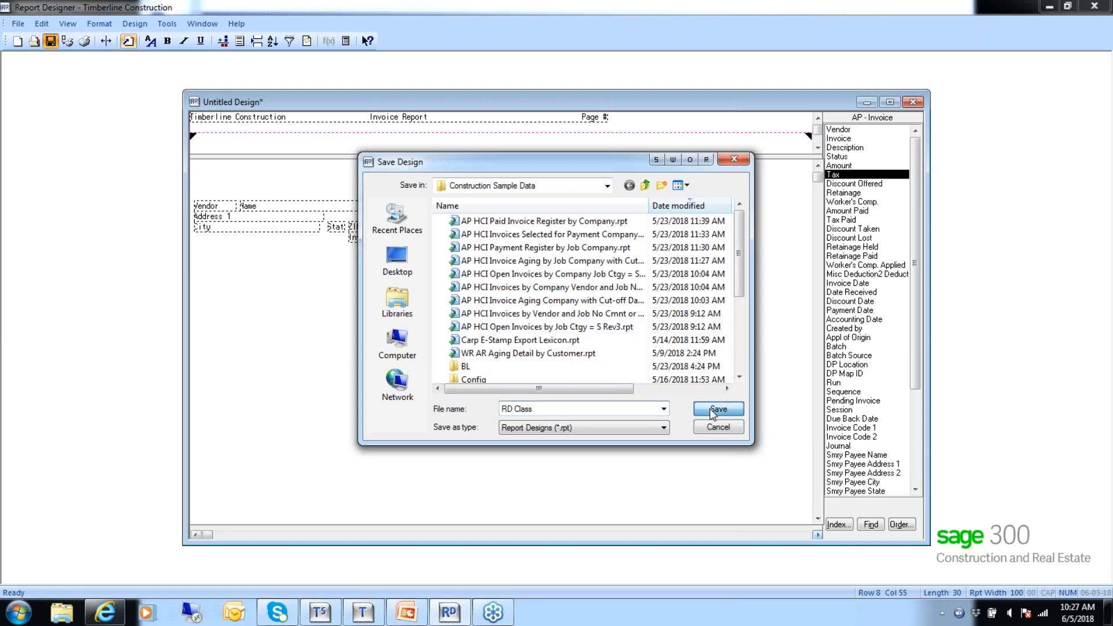
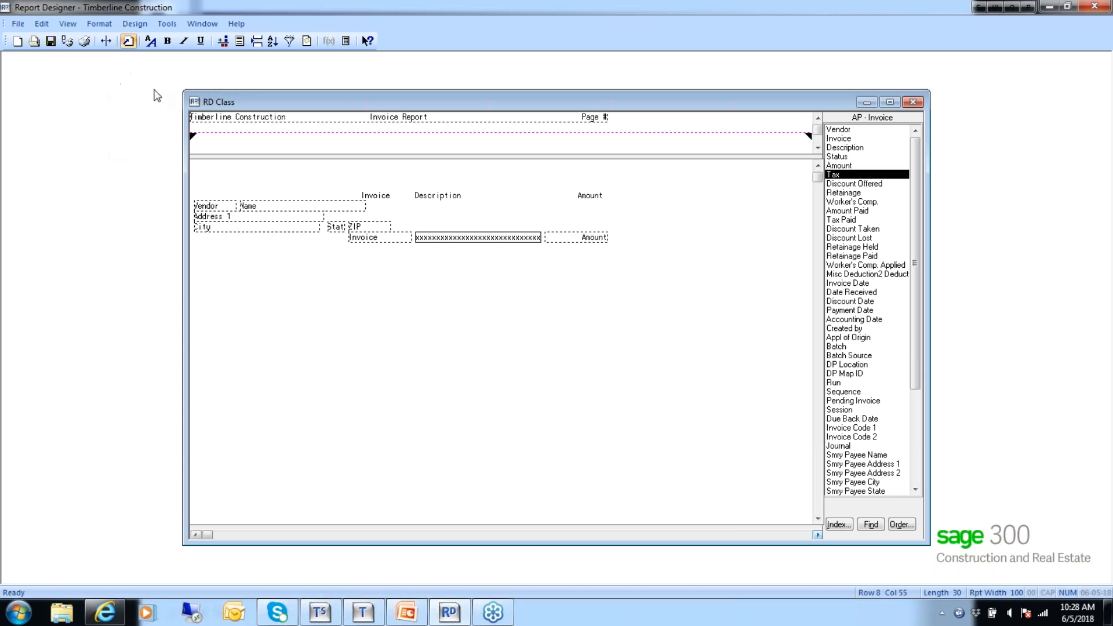
- Review the total levels offered for the report and close the Totals settings without changes
left_click(130, 24)
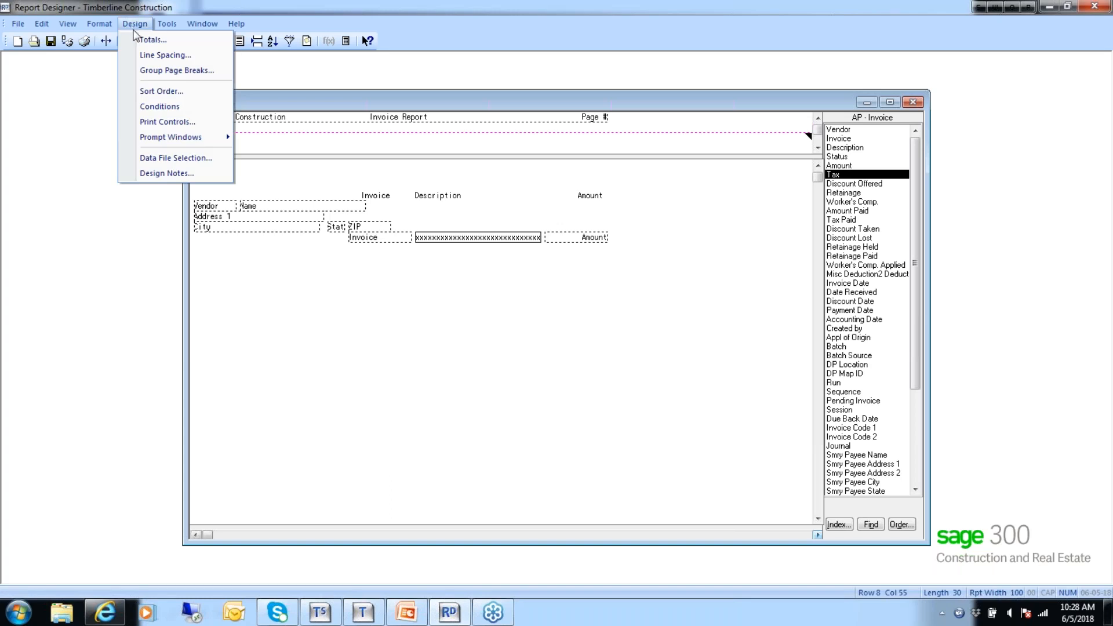
left_click(144, 41)
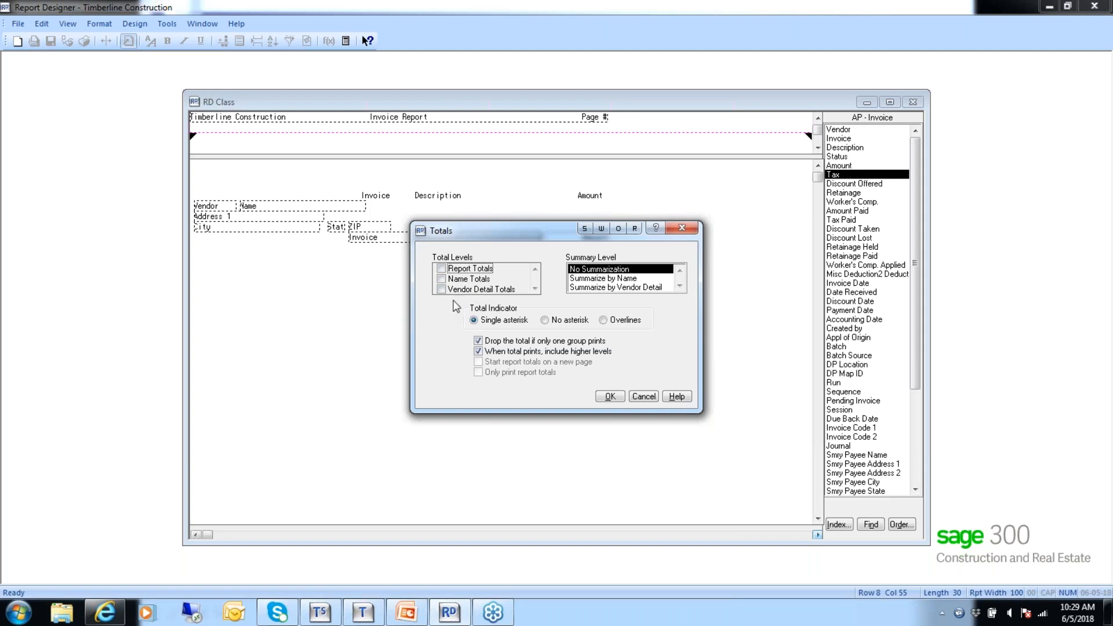
left_click(637, 397)
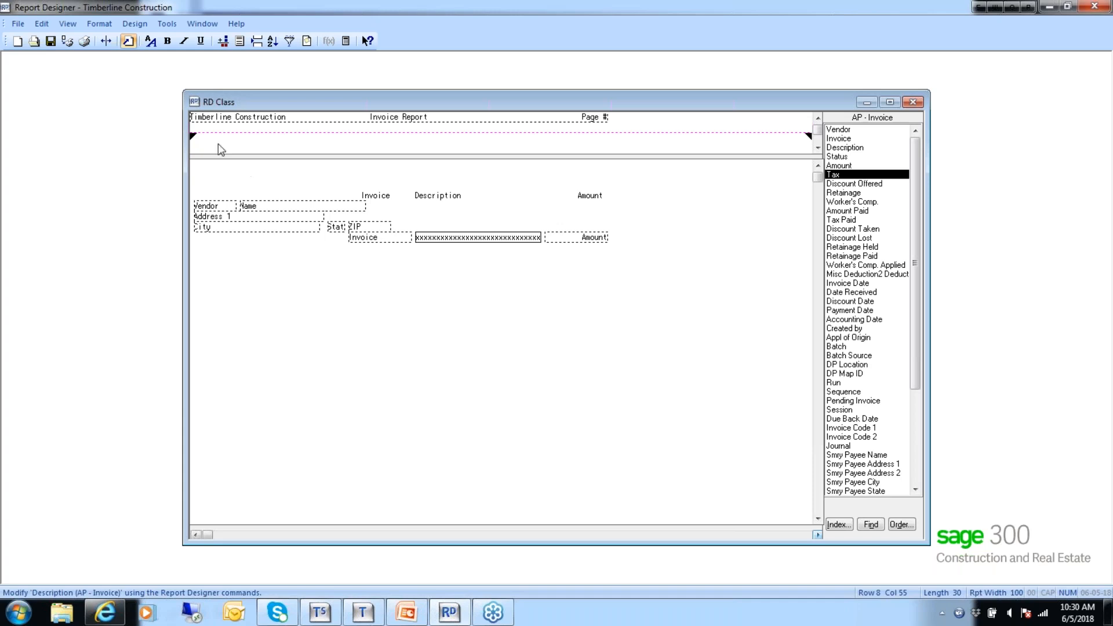
- Set the sort order to process all AP - Invoices and make the AP - Vendor Name field the first custom sort level
left_click(137, 25)
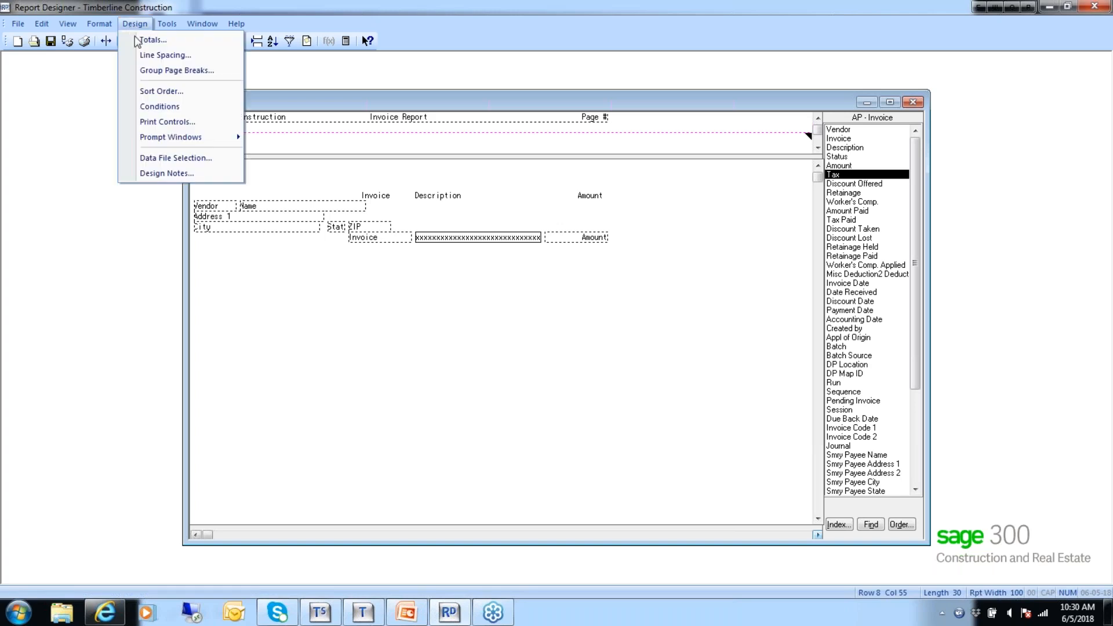
left_click(144, 91)
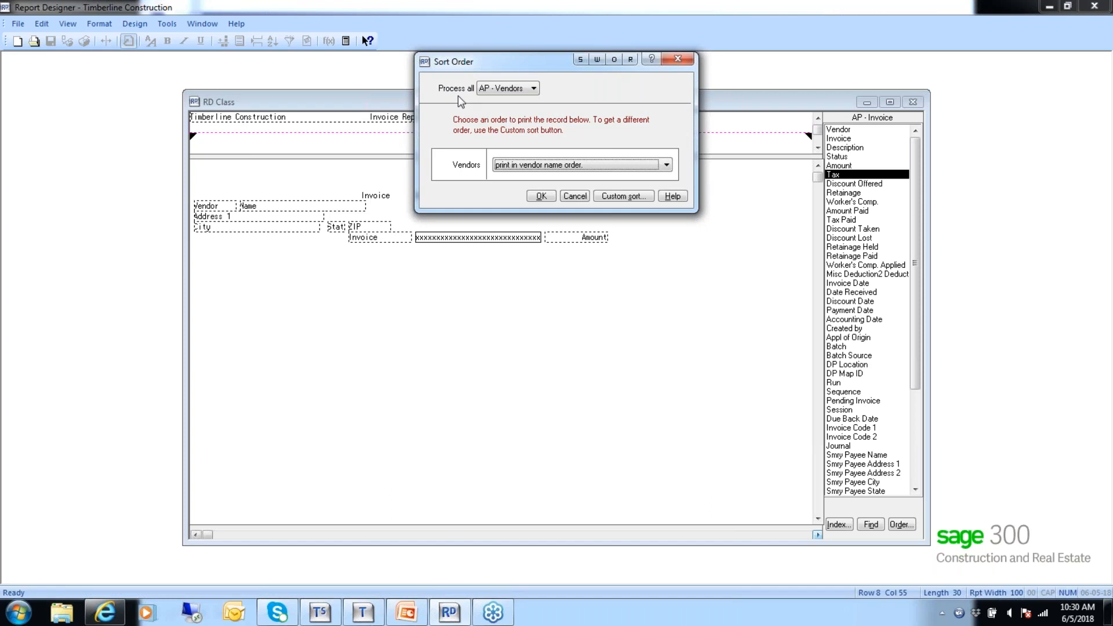
left_click(533, 89)
left_click(515, 101)
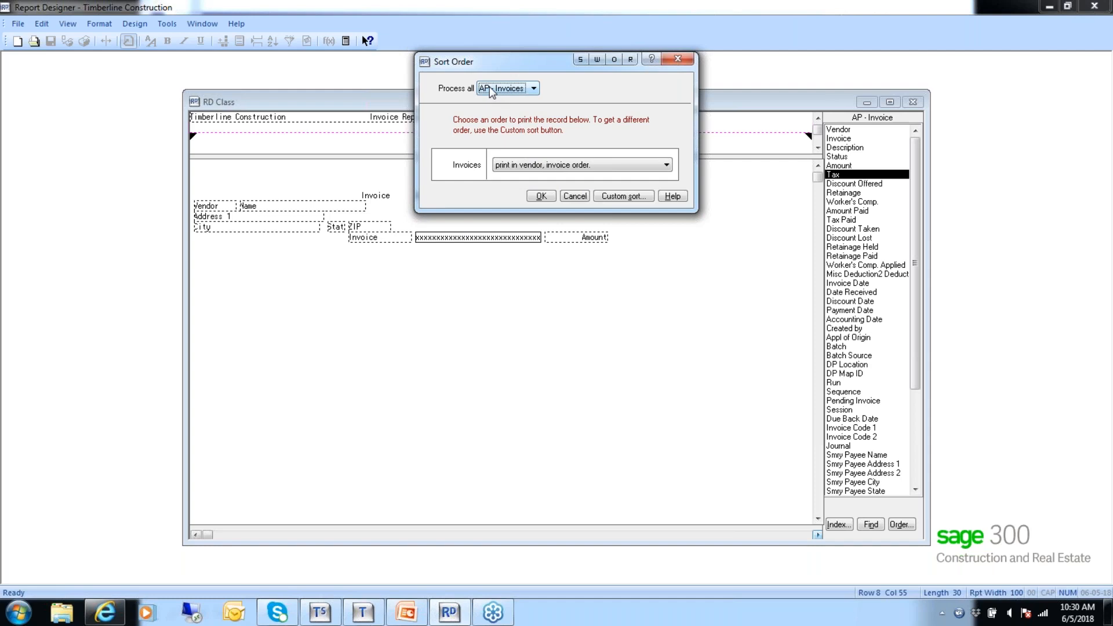
left_click(618, 196)
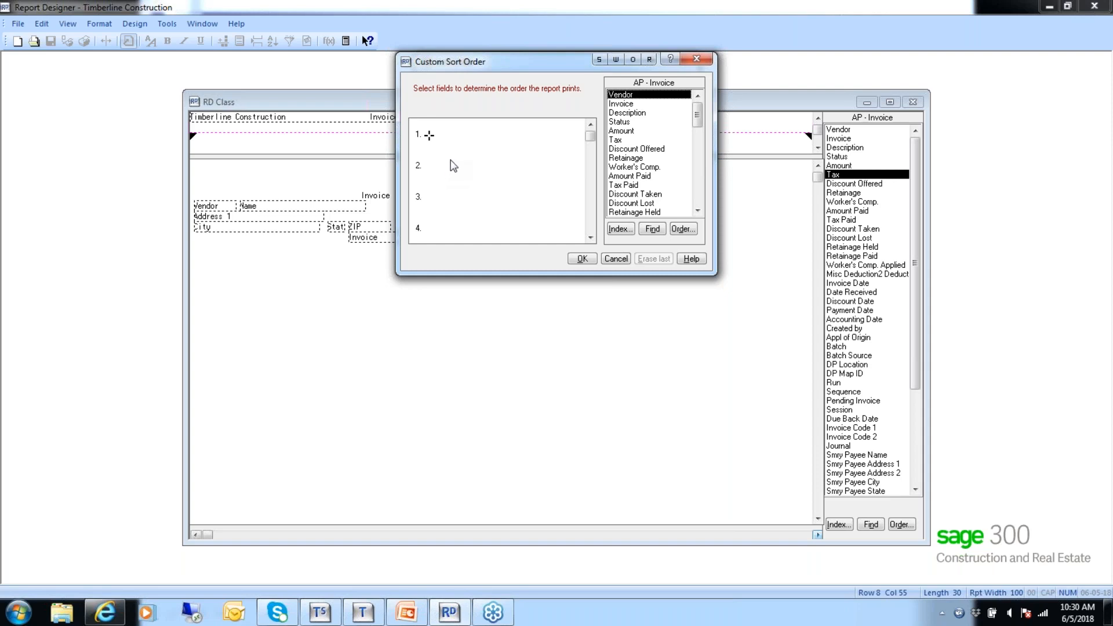
left_click(611, 225)
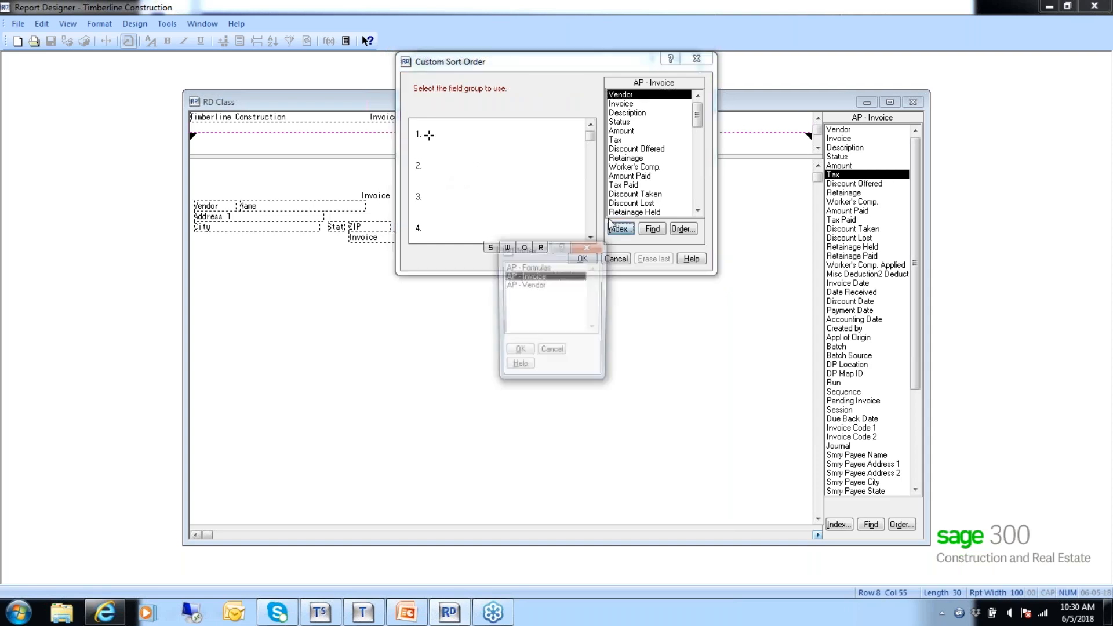
double_click(537, 285)
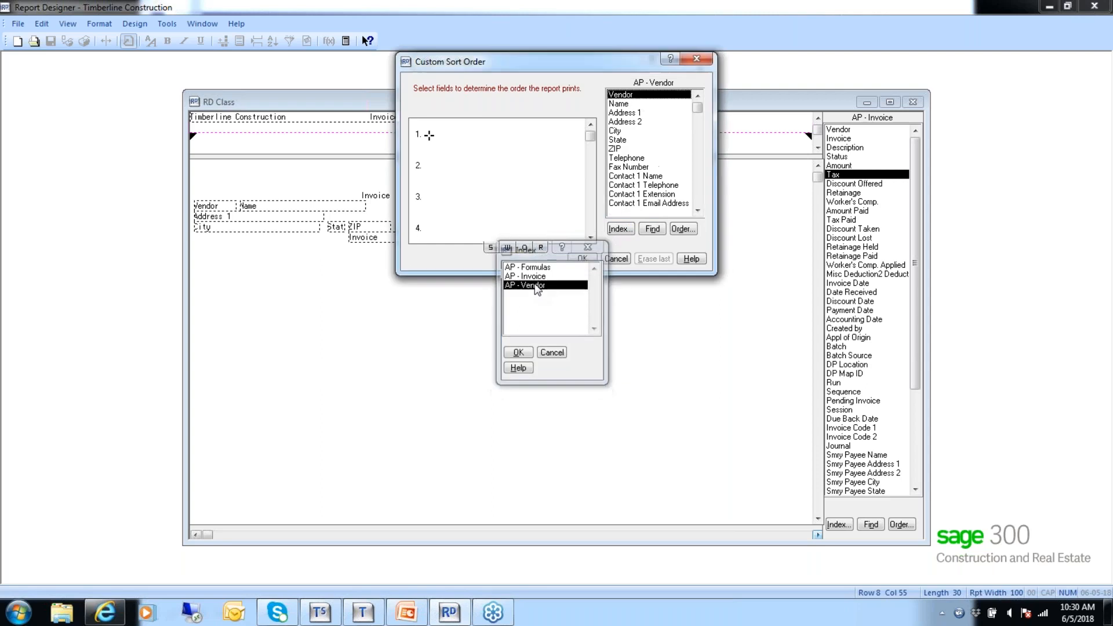
double_click(622, 104)
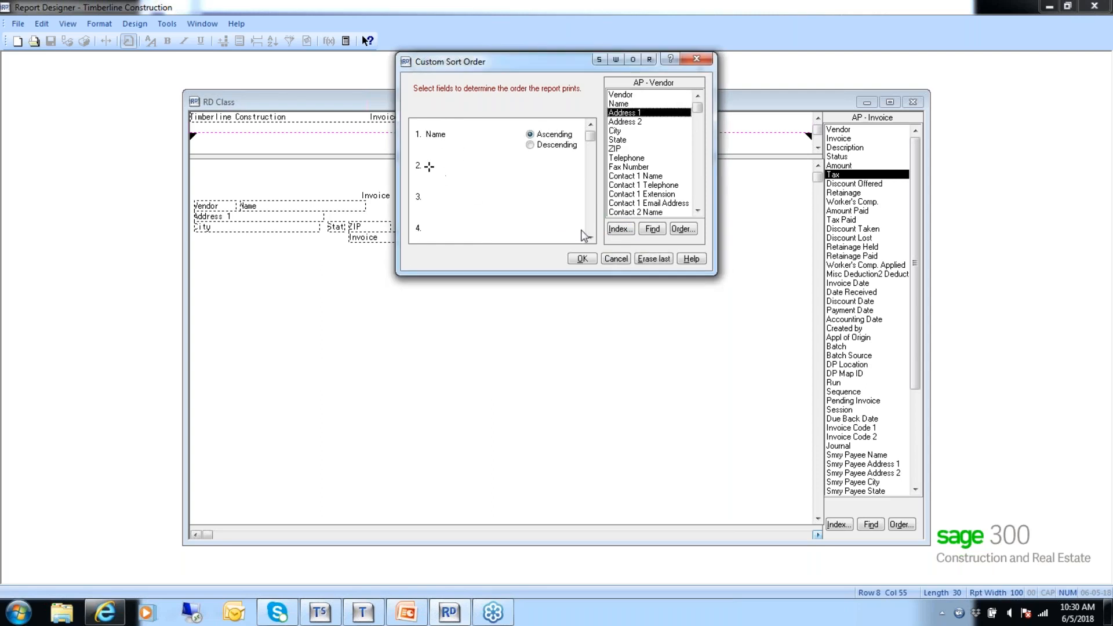
- Add the AP - Invoice field Invoice as the second custom sort level and apply the sort order
left_click(619, 230)
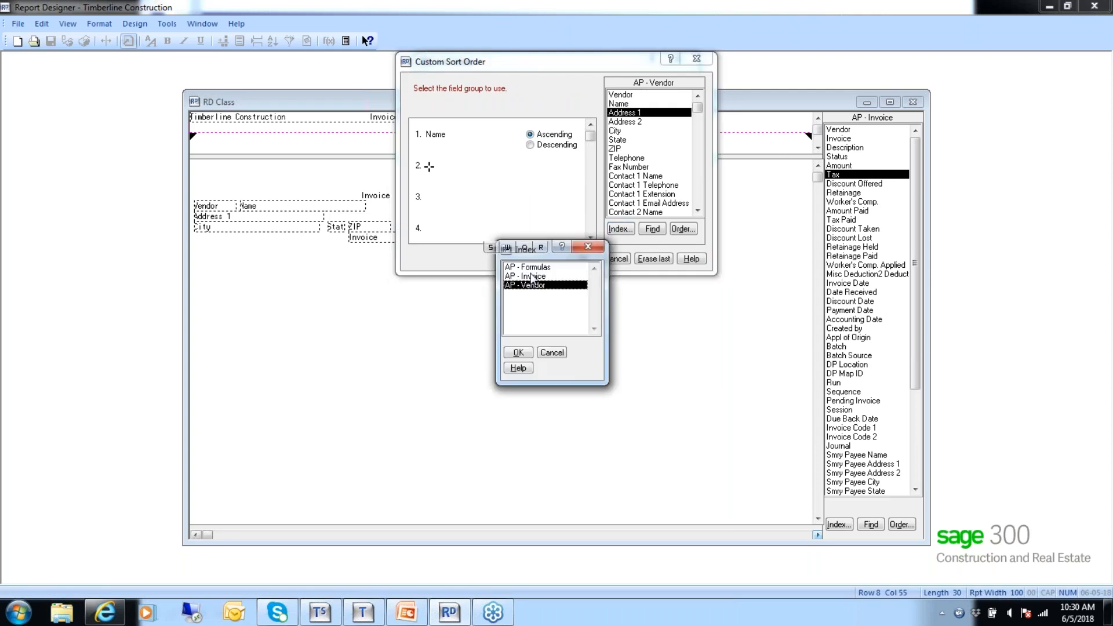
left_click(533, 277)
double_click(533, 276)
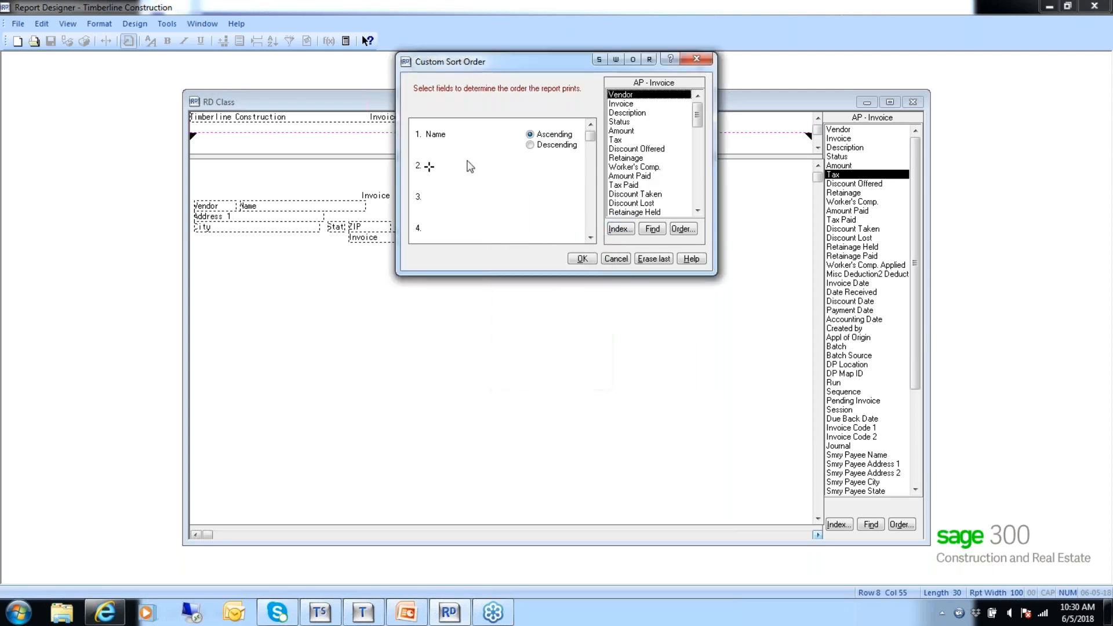
left_click(620, 105)
double_click(620, 105)
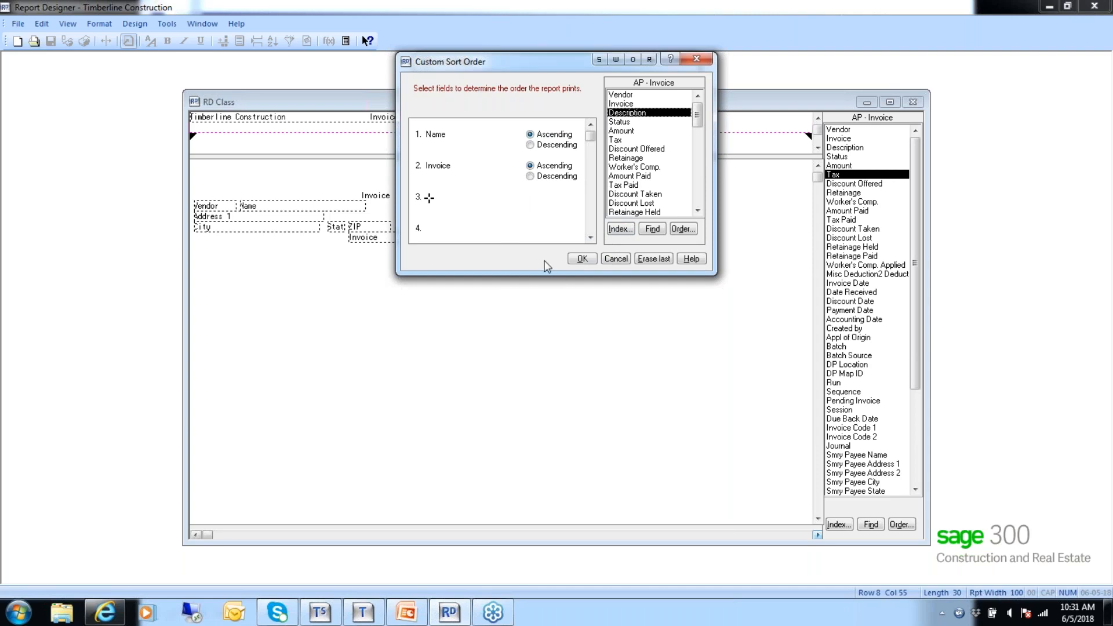
left_click(583, 259)
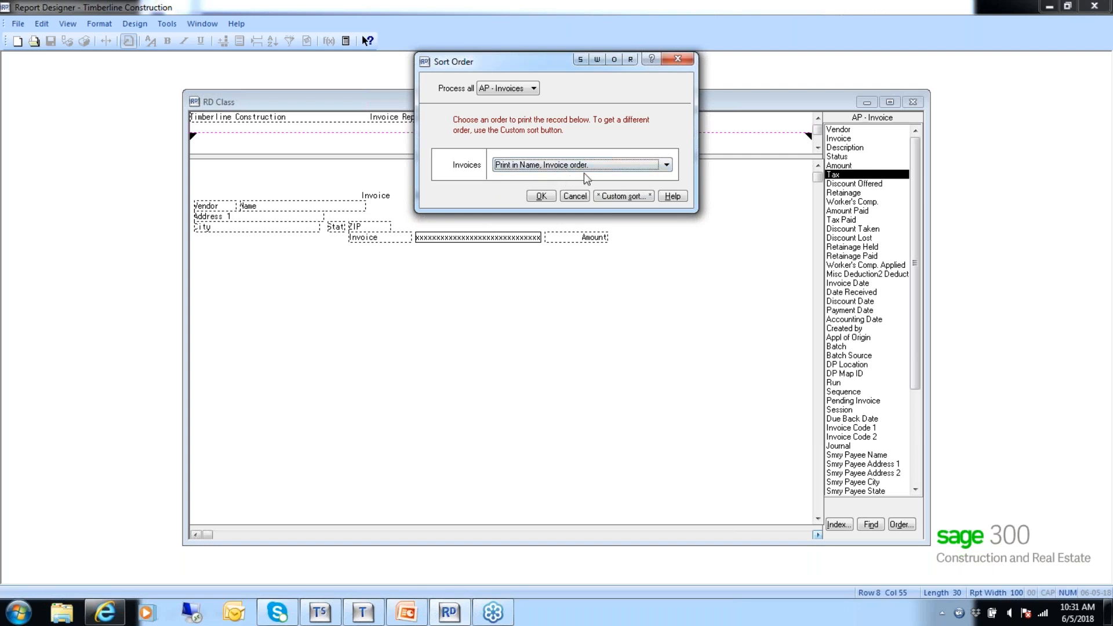
left_click(541, 196)
- Check the total levels offered under the Name, Invoice sort order, and close the Totals settings unchanged
left_click(135, 23)
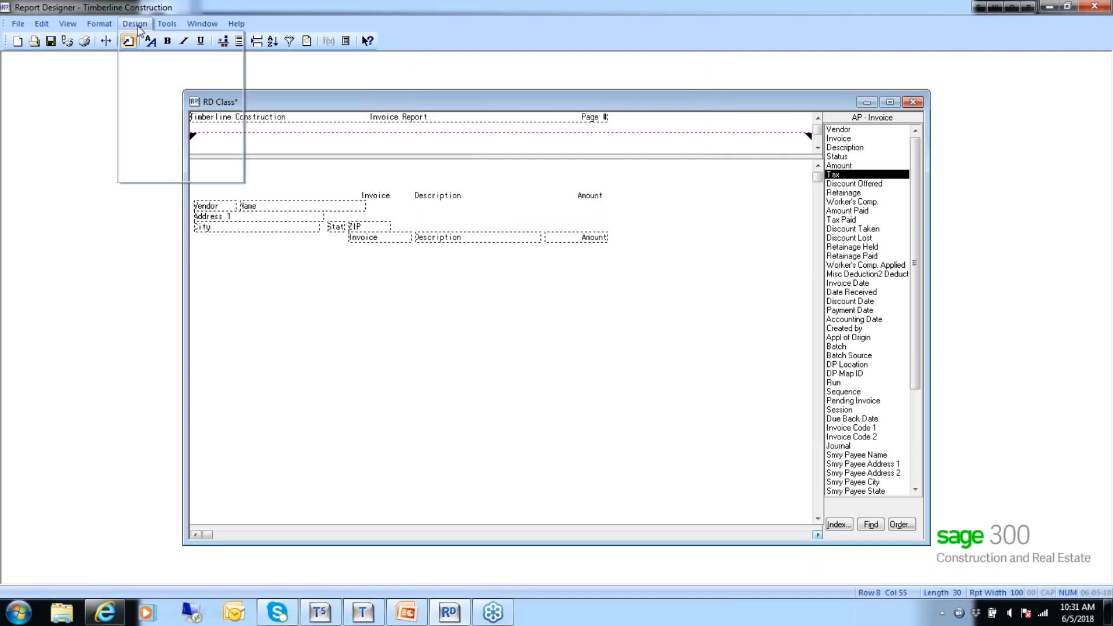
left_click(147, 46)
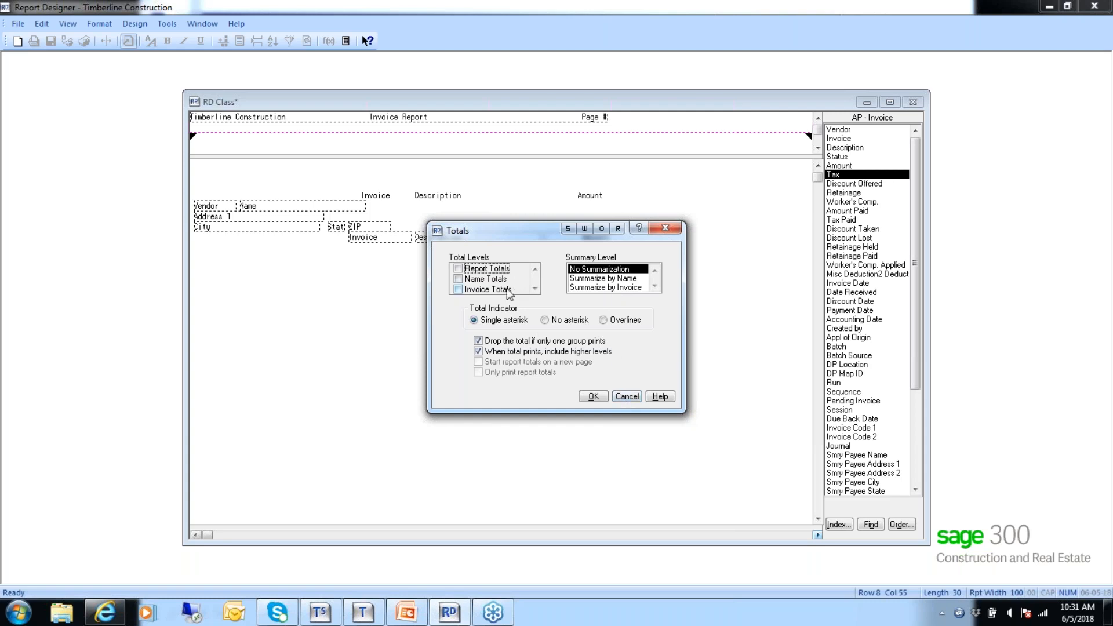
left_click(628, 398)
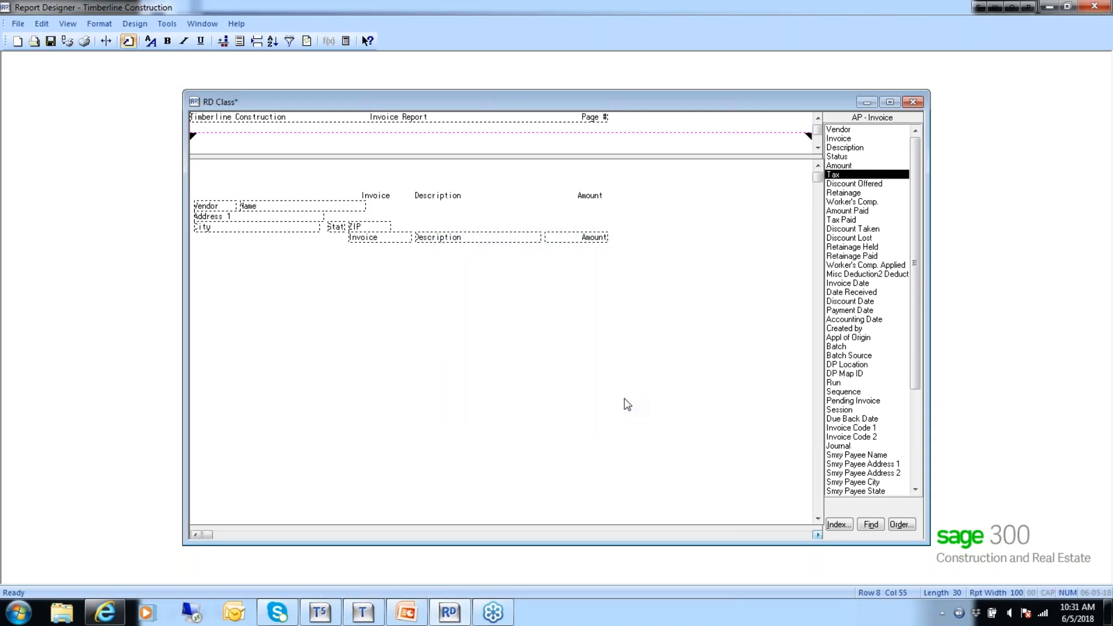
- Reopen the custom sort order and look at its field group index and field name search
left_click(132, 26)
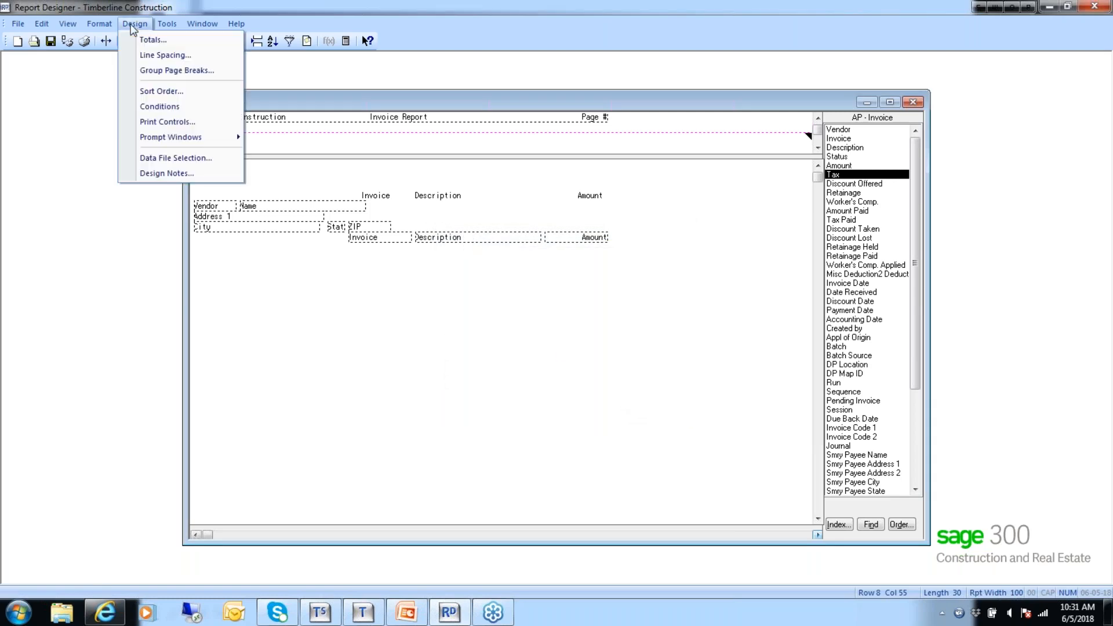
left_click(144, 91)
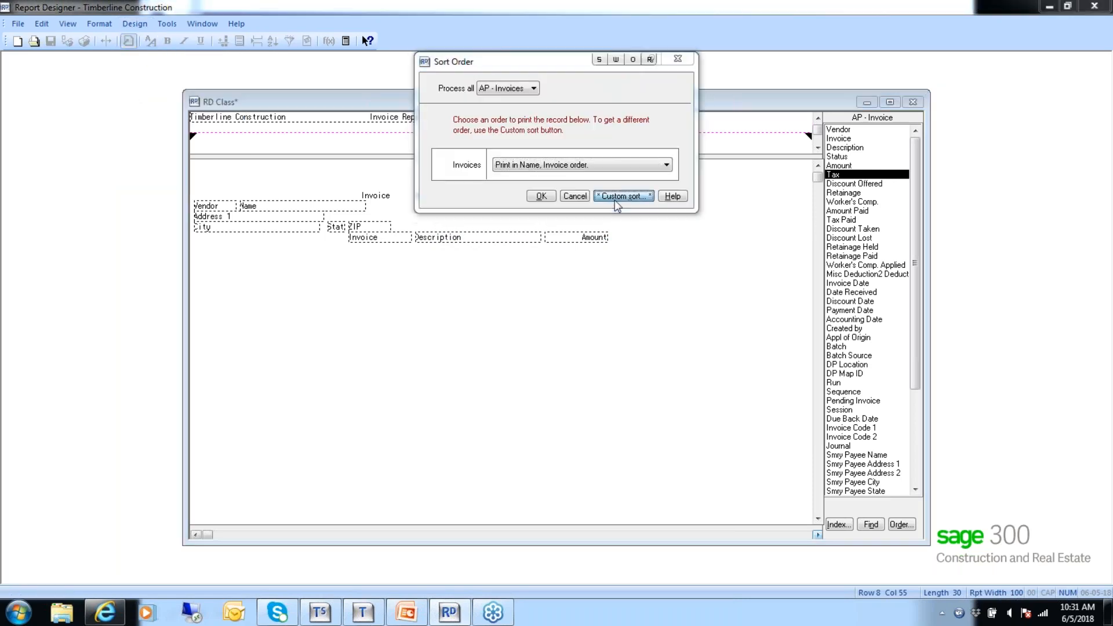
left_click(615, 200)
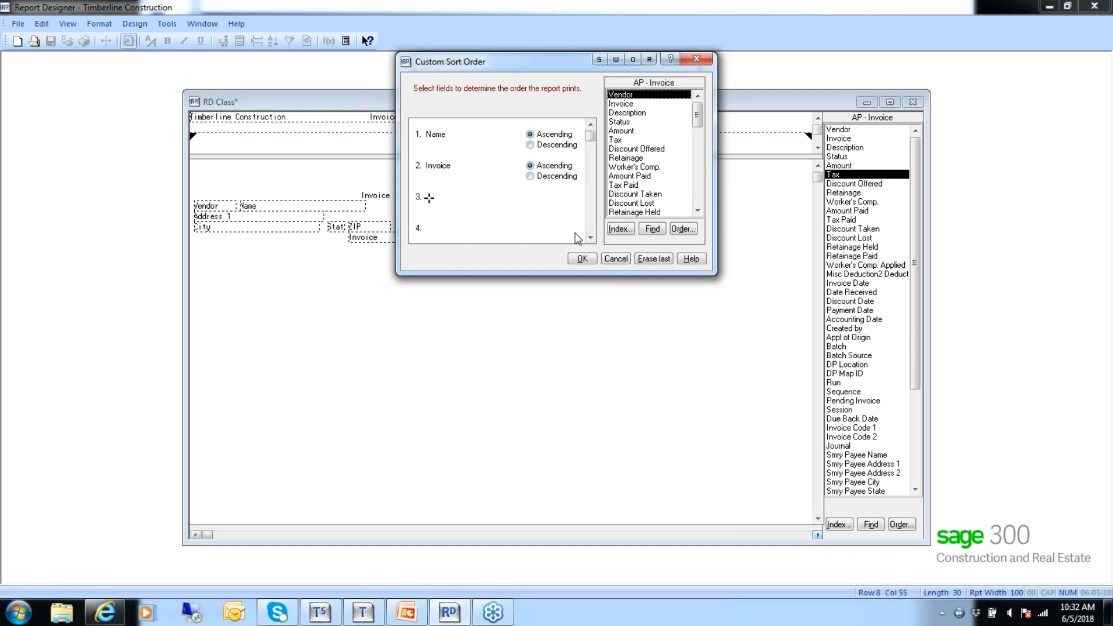
left_click(620, 229)
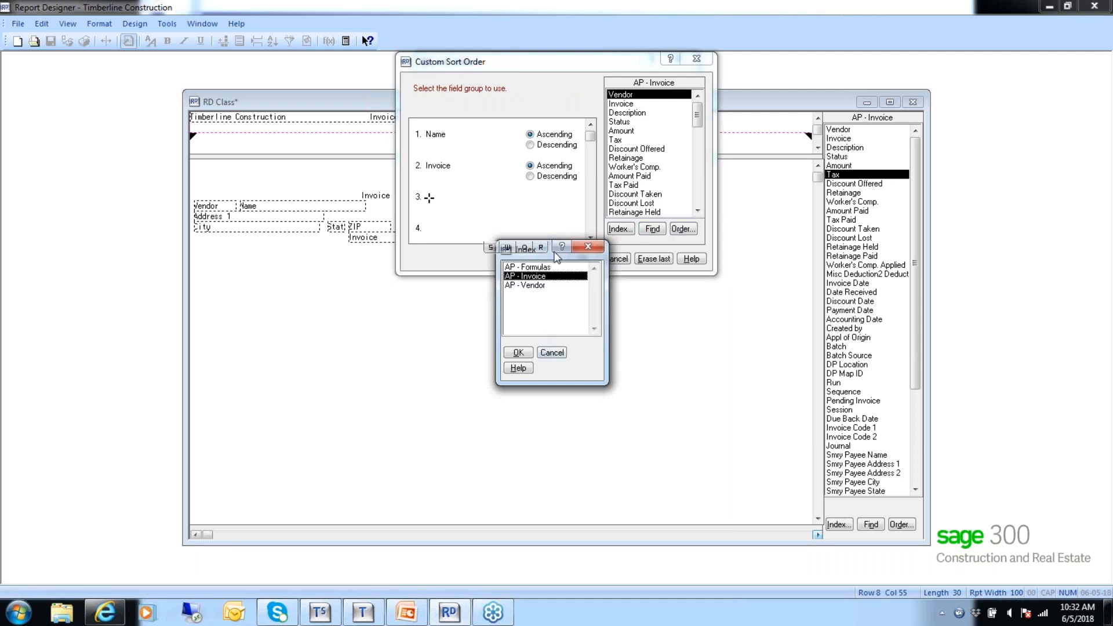
left_click(552, 352)
left_click(651, 229)
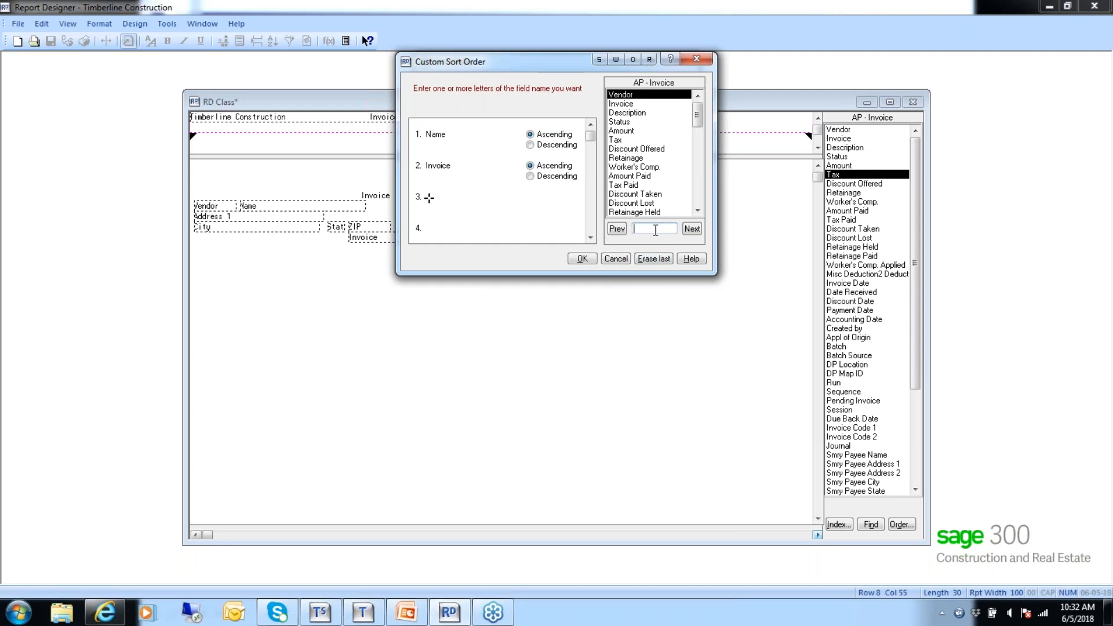
left_click(618, 229)
key("Escape")
- Try alphabetical order for the custom sort's field list, and restore the list to grouped by context
left_click(682, 231)
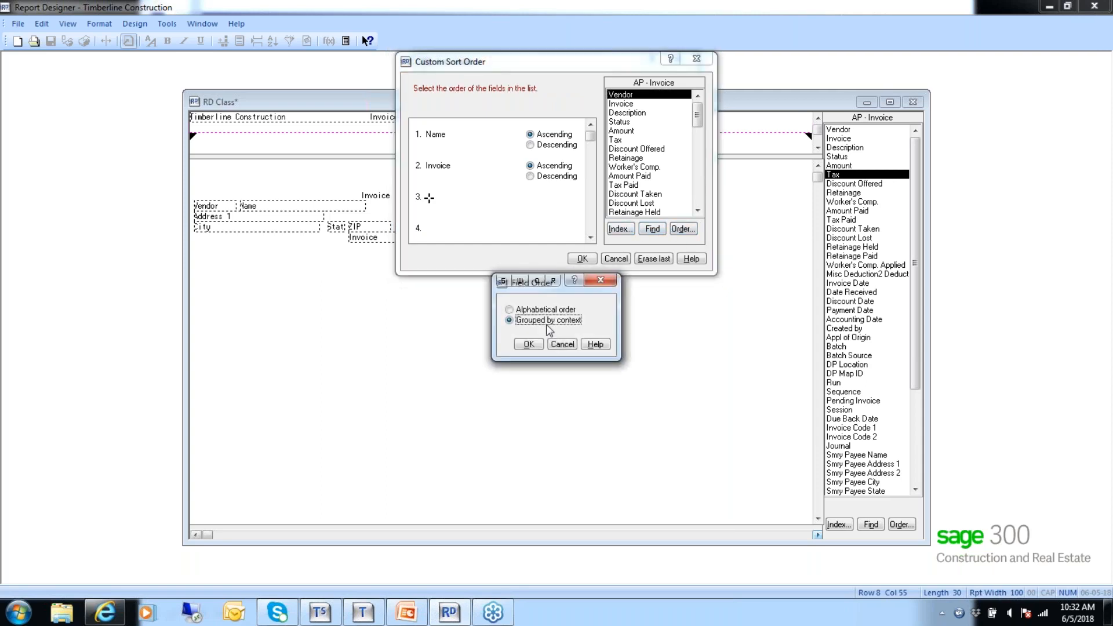
left_click(557, 310)
left_click(529, 344)
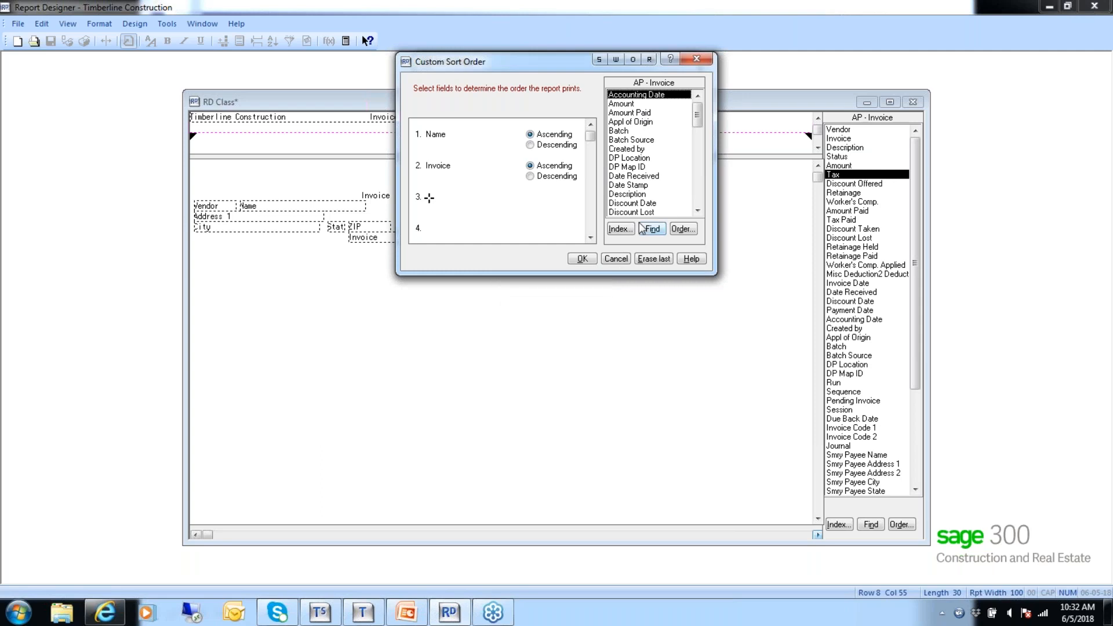
left_click(683, 229)
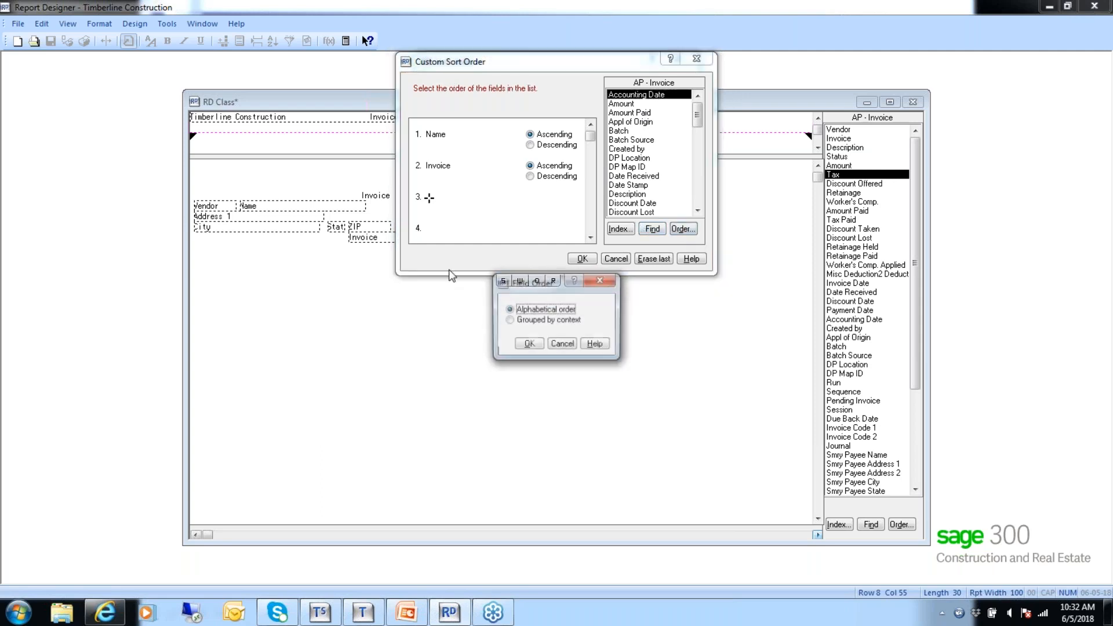
left_click(527, 321)
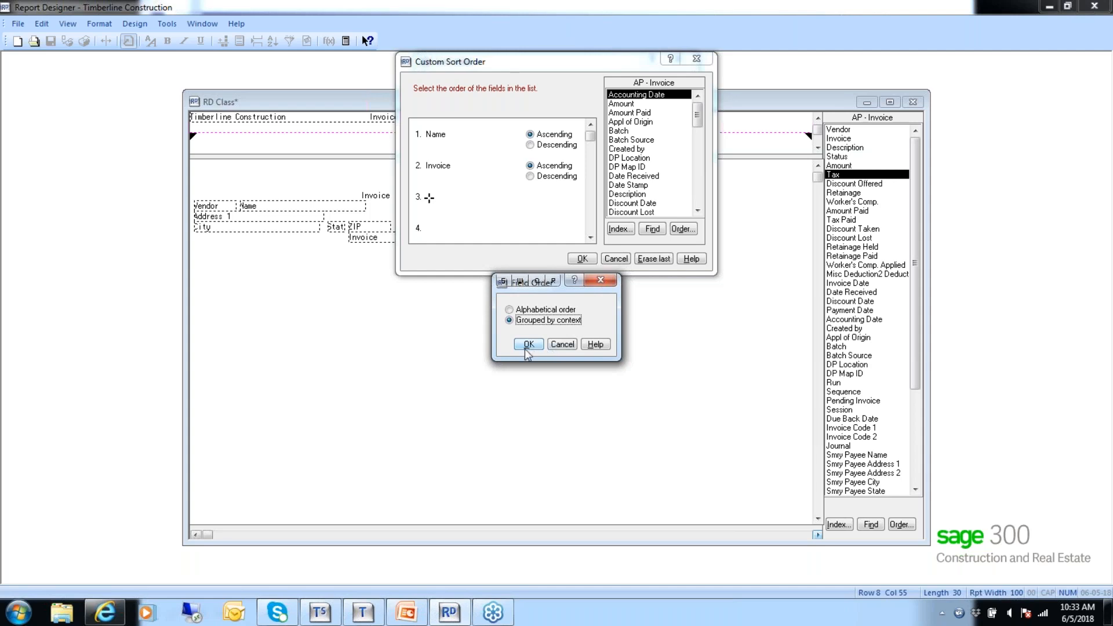
left_click(529, 344)
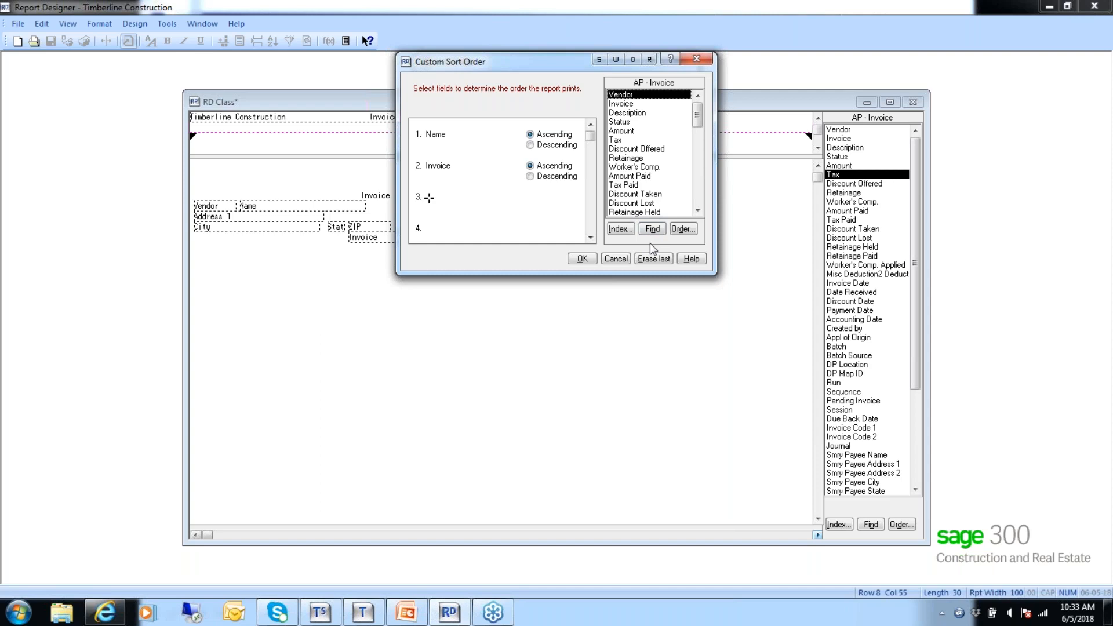
- Recheck the custom sort levels Name and Invoice, and close the sort order settings with this order kept
left_click(583, 259)
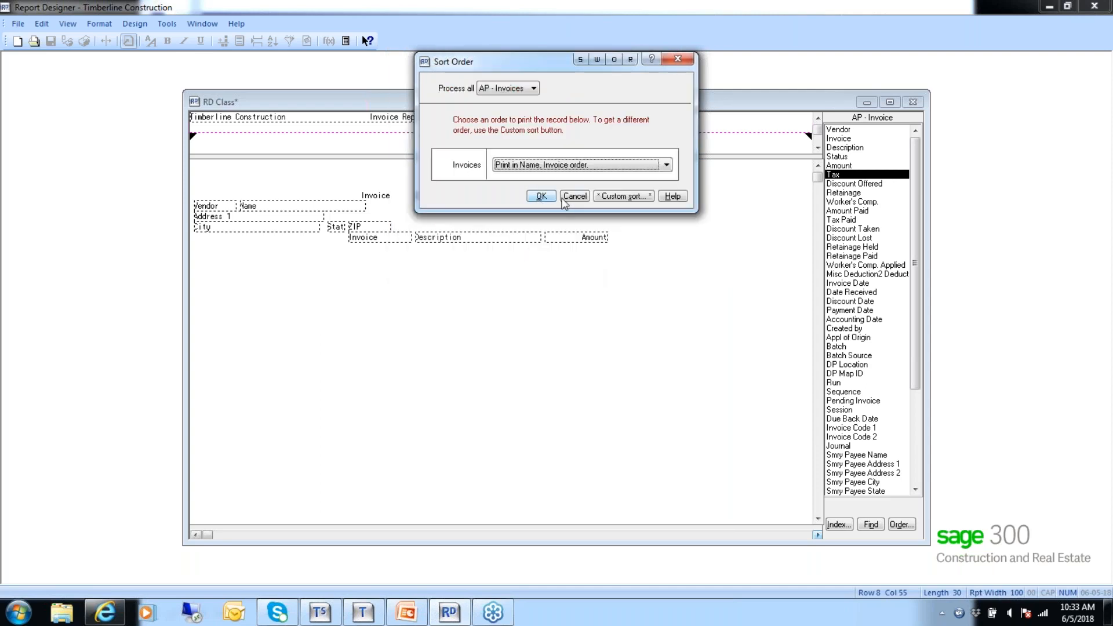
left_click(608, 197)
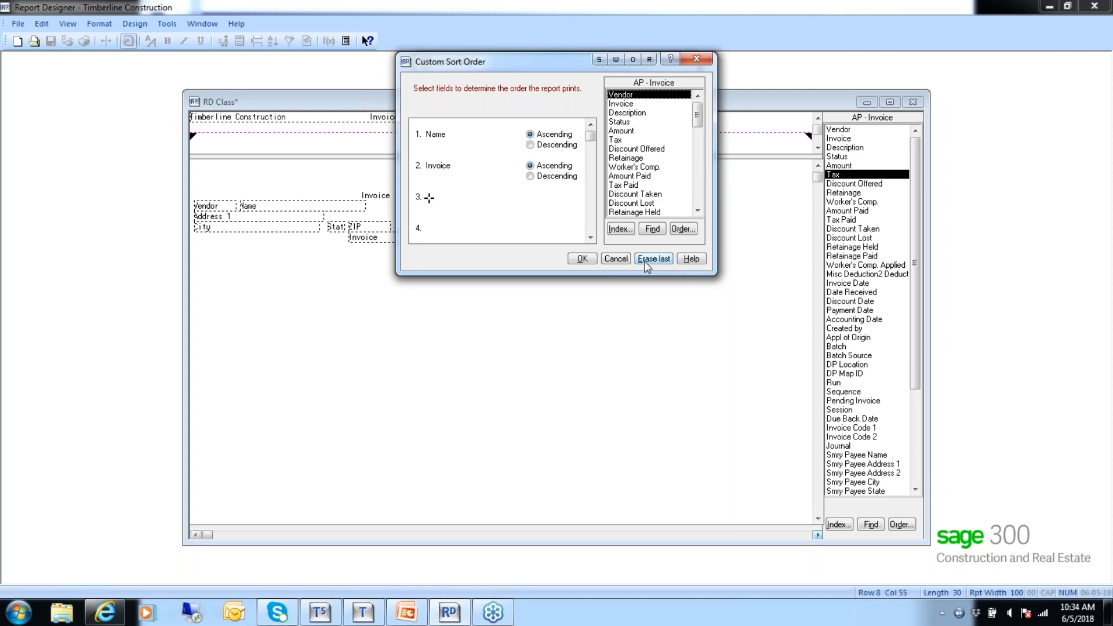
left_click(582, 259)
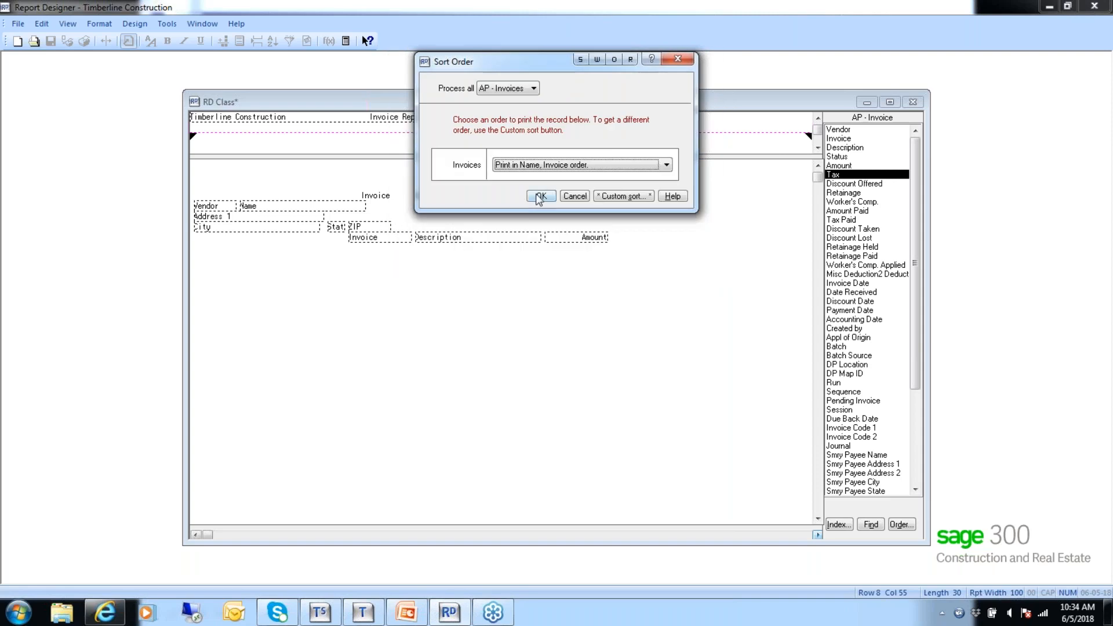
left_click(542, 196)
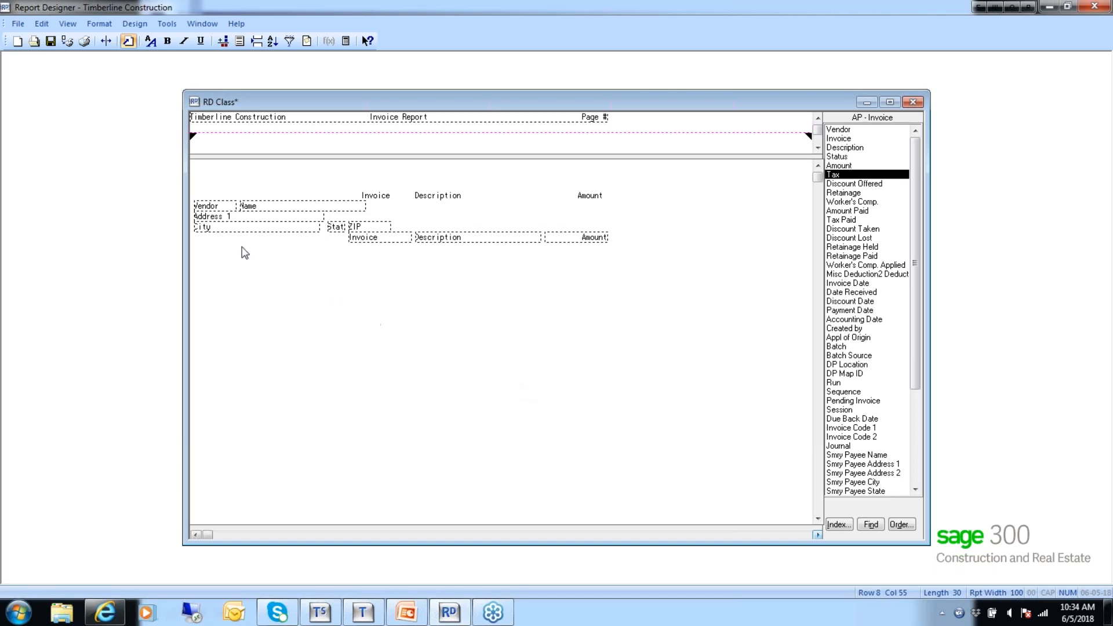
- Review the text format settings of the Invoice and Description fields in the report body, leaving them as they are
left_click(371, 243)
left_click(372, 242)
double_click(382, 243)
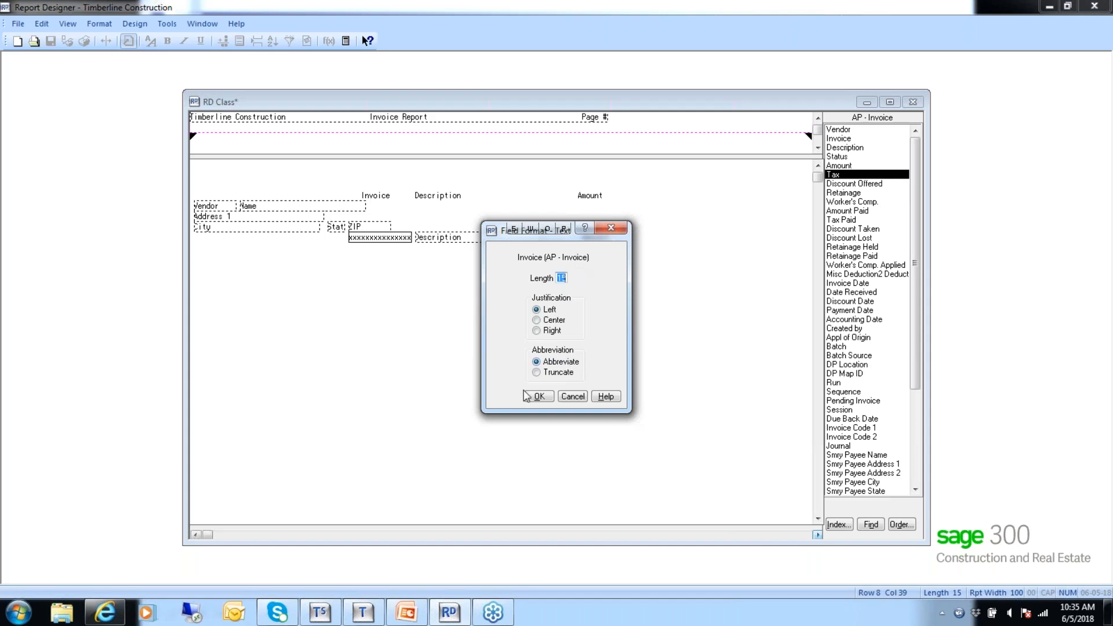
left_click(547, 397)
double_click(456, 238)
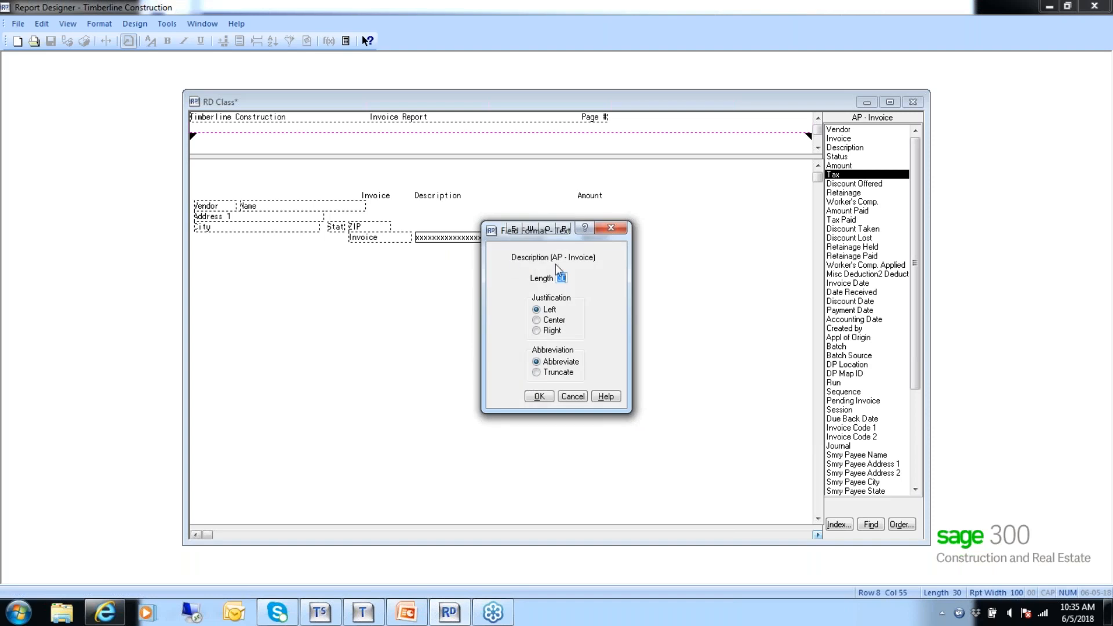
left_click(537, 398)
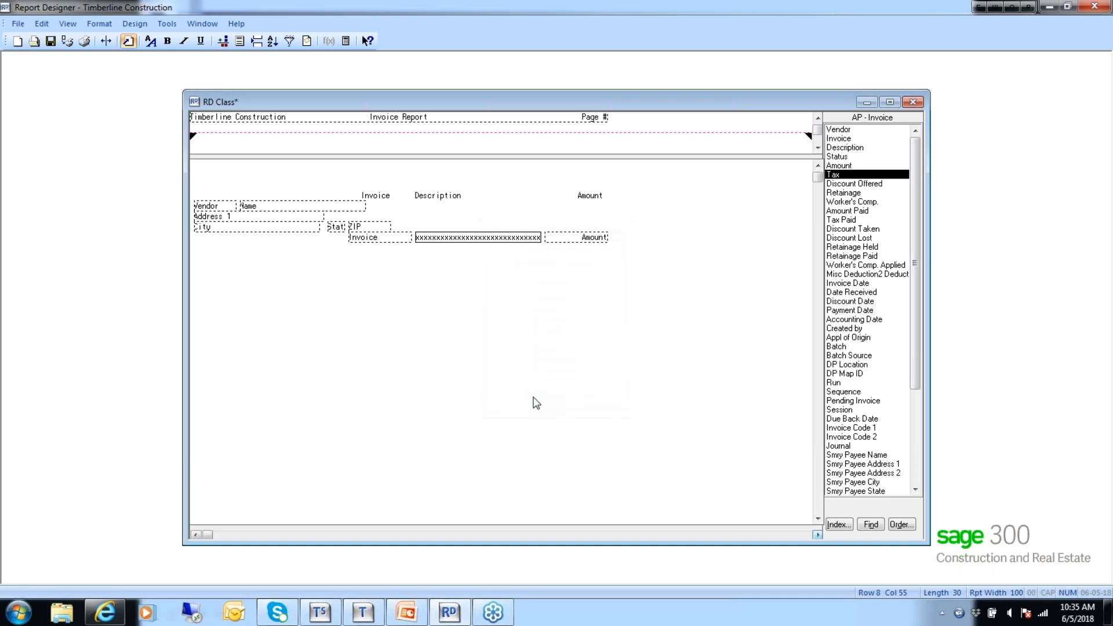
- Examine the Amount field's number format, try toggling its commas option, and keep commas enabled
double_click(578, 240)
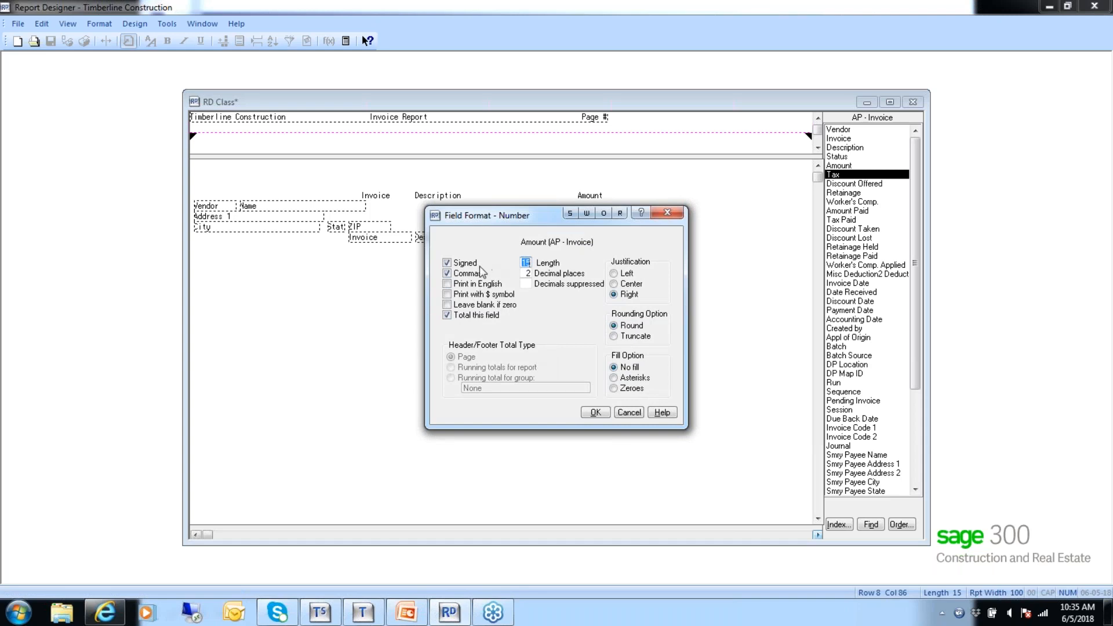
left_click(447, 272)
left_click(448, 273)
double_click(526, 263)
left_click(447, 273)
left_click(595, 413)
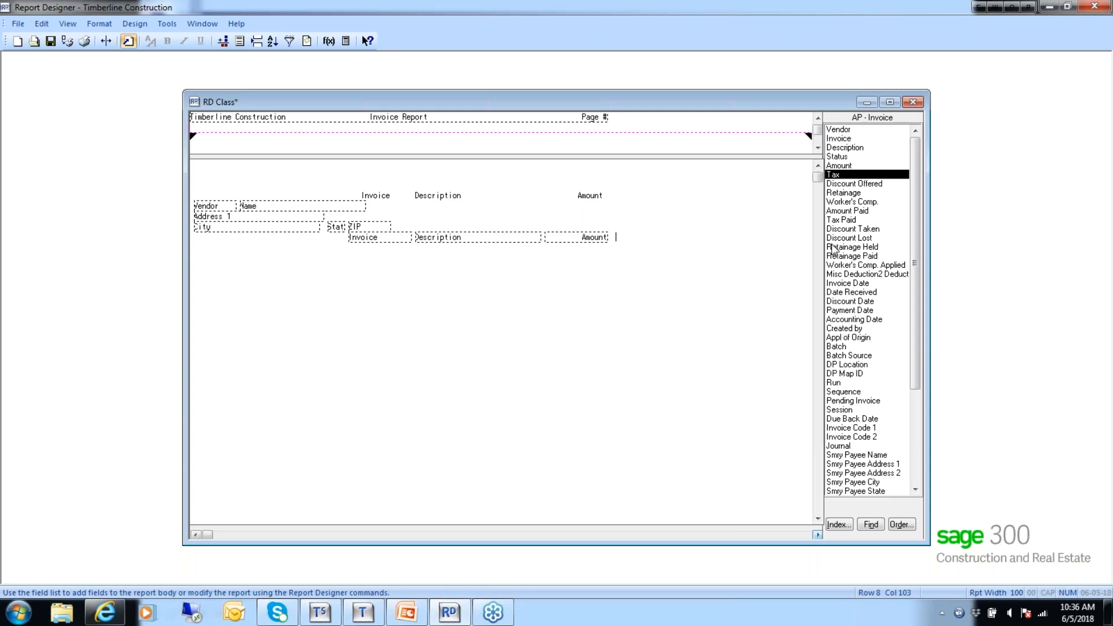
- Add the AP - Invoice field Invoice Date after Amount and review its date formats, keeping Default format enabled
double_click(846, 286)
left_click(633, 239)
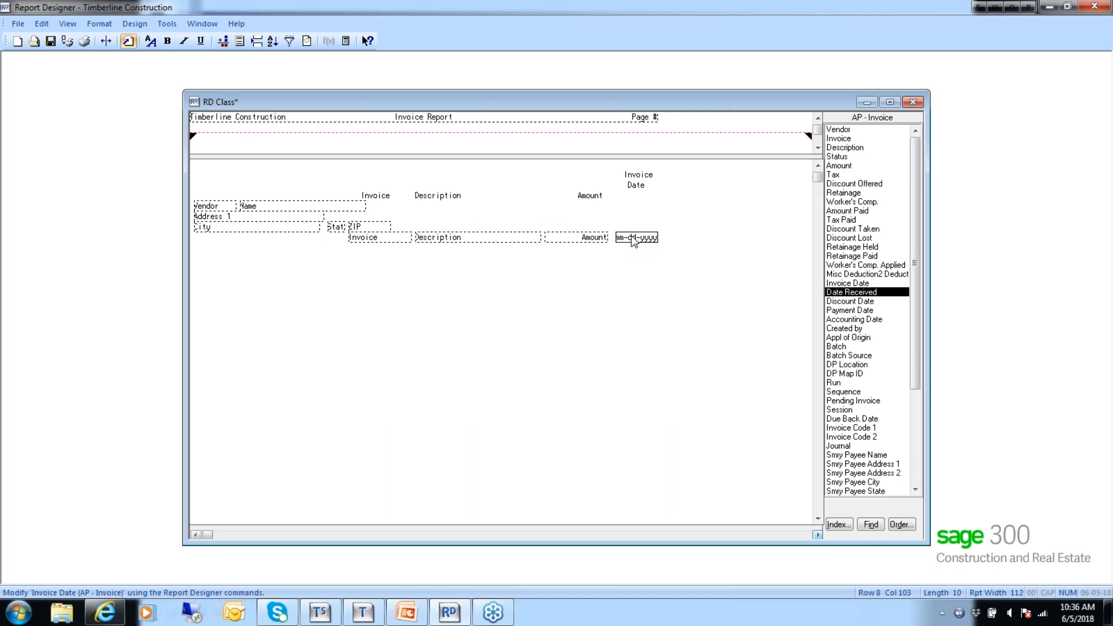
double_click(634, 239)
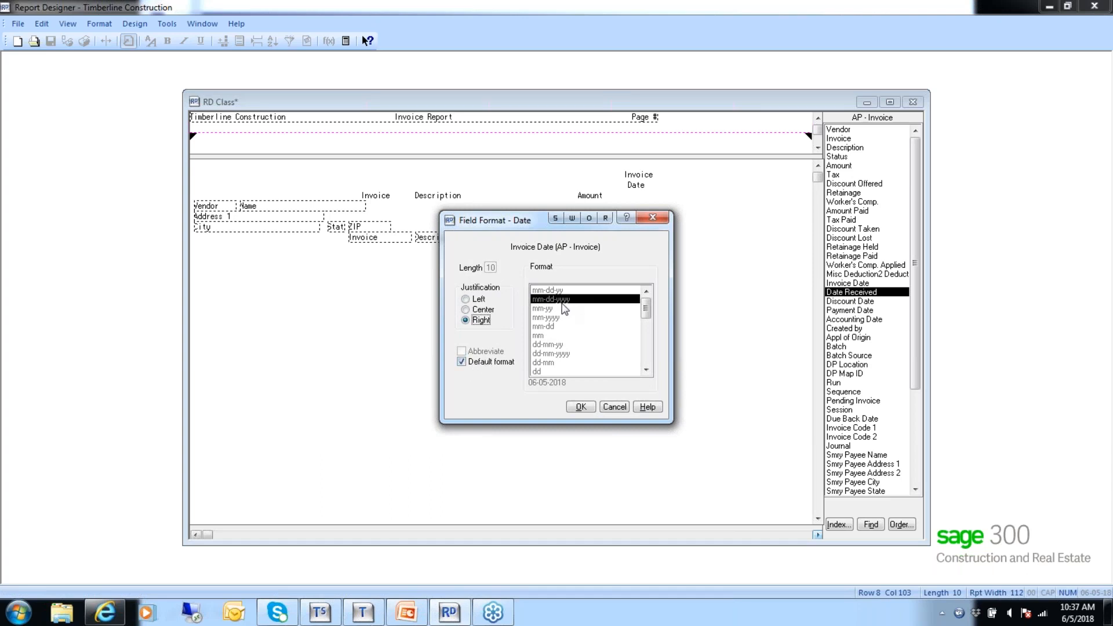
left_click(465, 365)
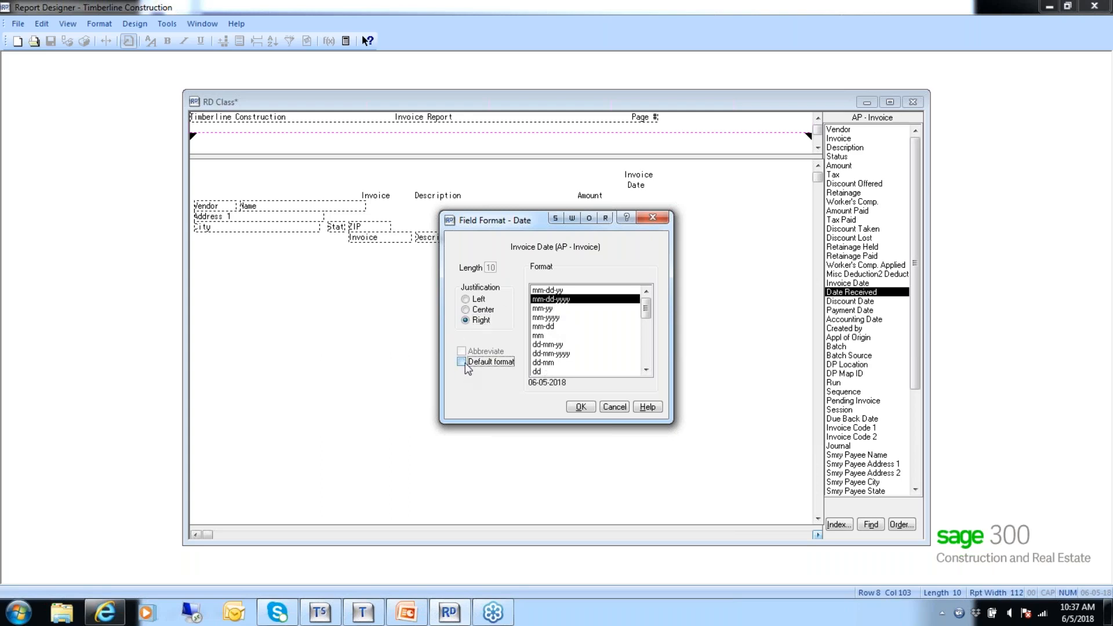
mouse_move(646, 306)
left_mouse_down()
mouse_move(648, 356)
mouse_move(647, 305)
left_mouse_up()
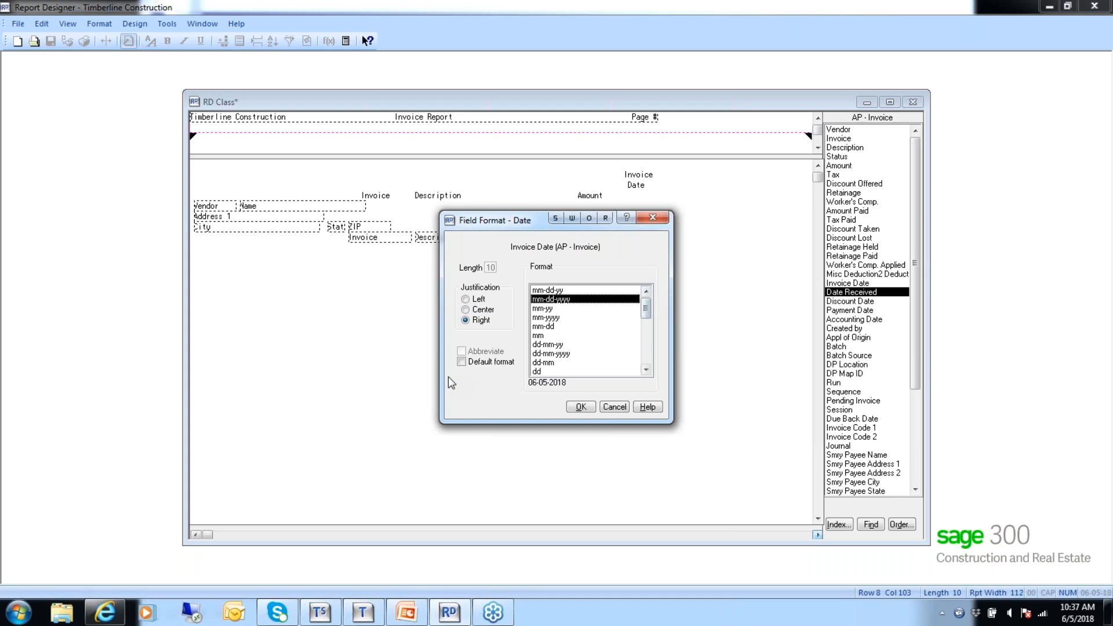
left_click(462, 362)
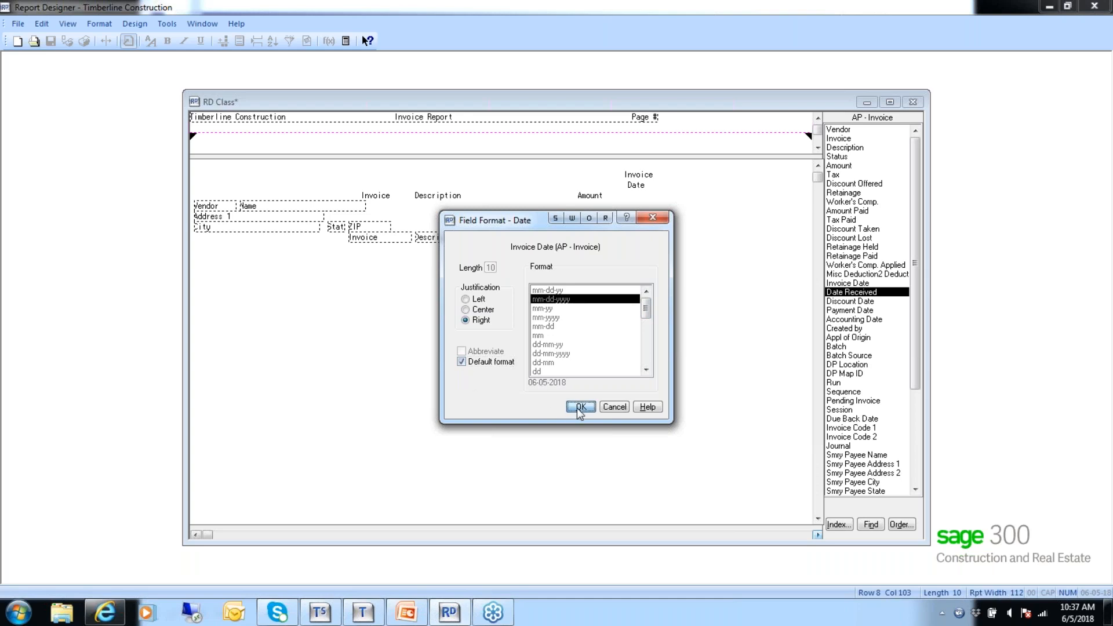
left_click(578, 408)
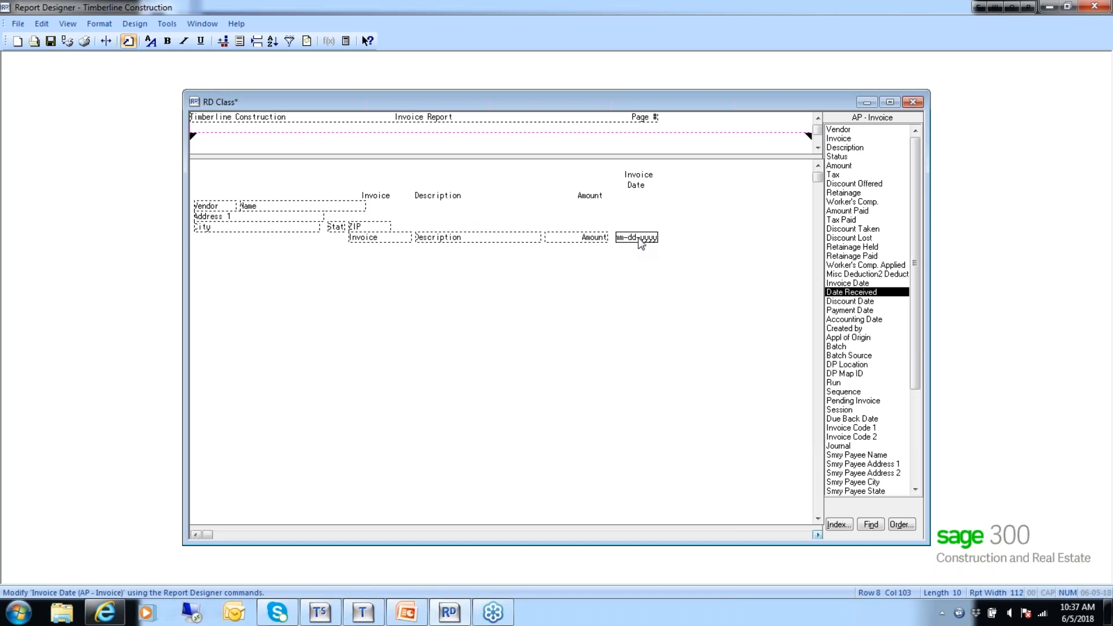
- Move the Invoice Date field directly before Invoice and save the design without the two-line Invoice Date heading
left_click_drag(636, 238, 320, 246)
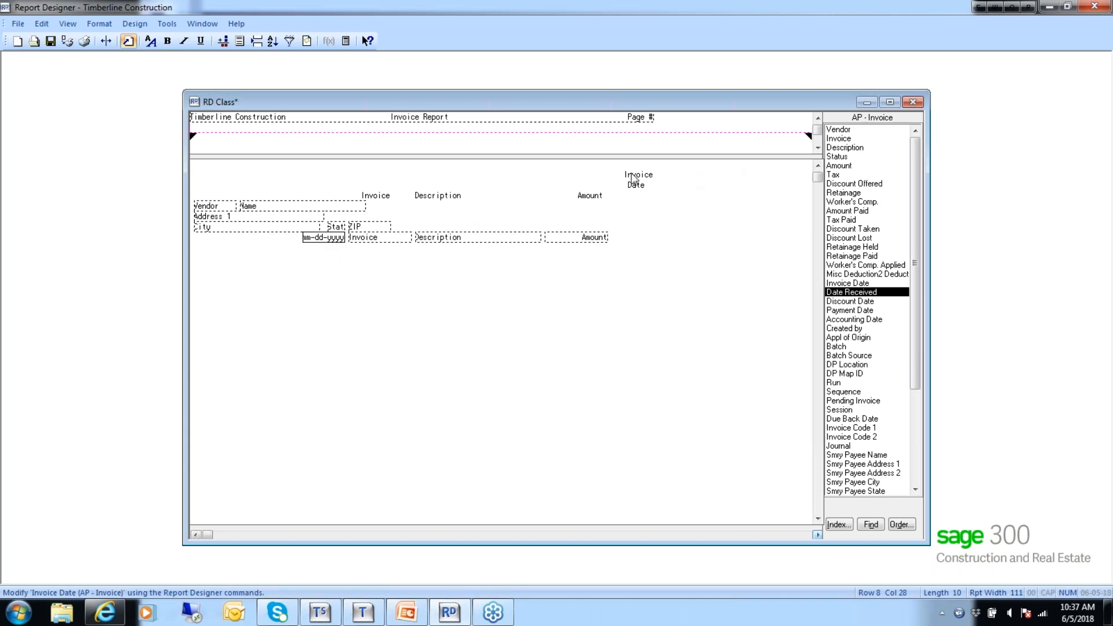
left_click_drag(622, 172, 655, 191)
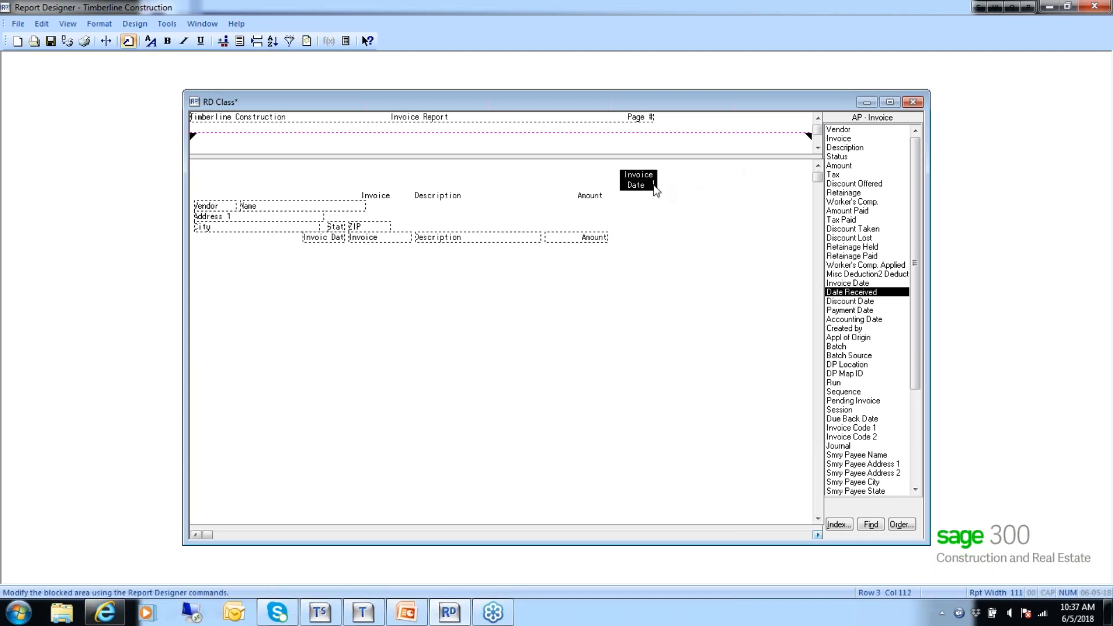
key("Delete")
left_click(51, 41)
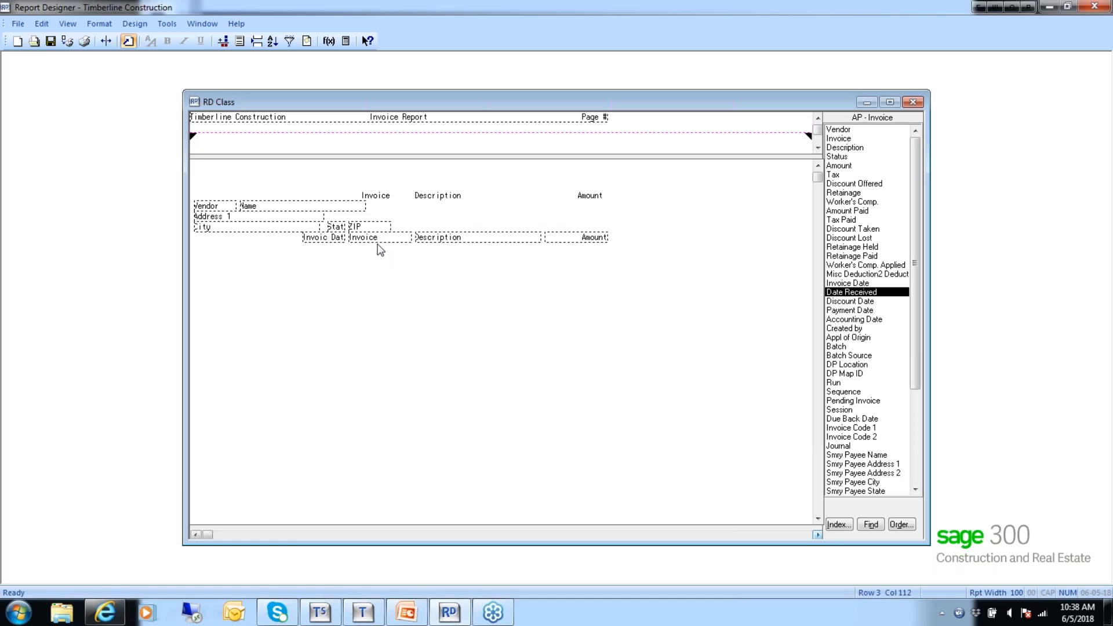
- Switch the design to the Print Controls view and check the print control assigned to the vendor Name field
left_click(67, 24)
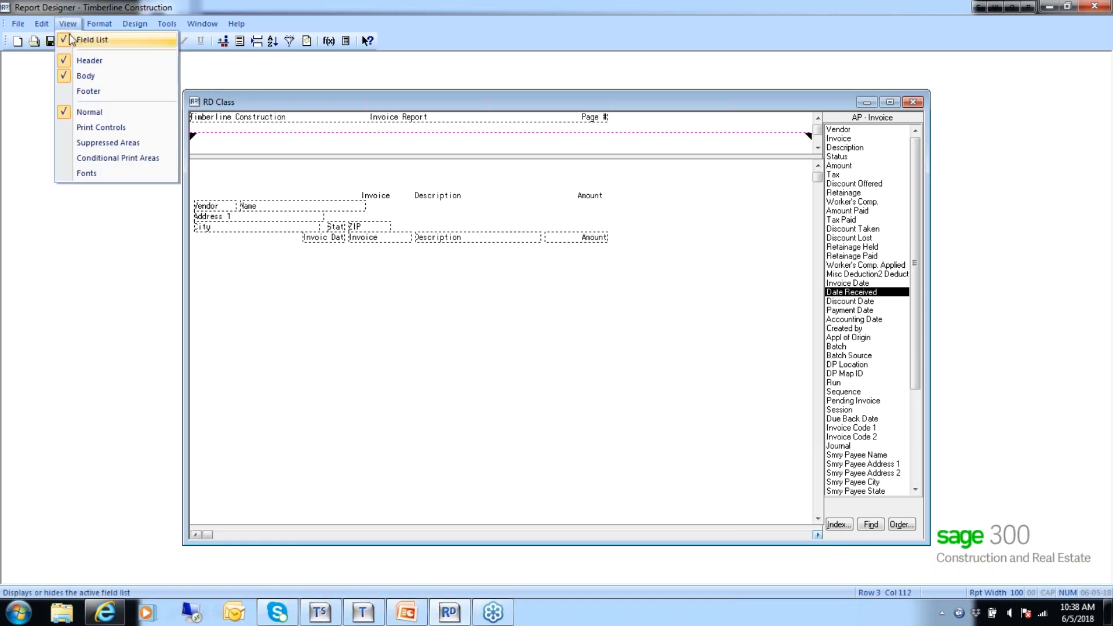
left_click(84, 128)
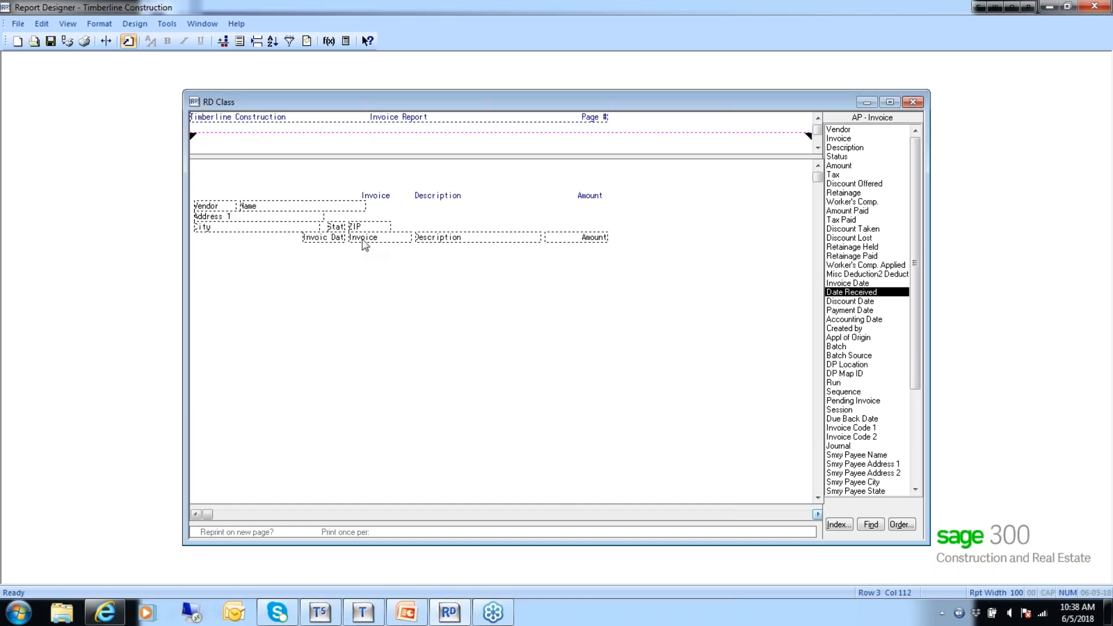
left_click(270, 210)
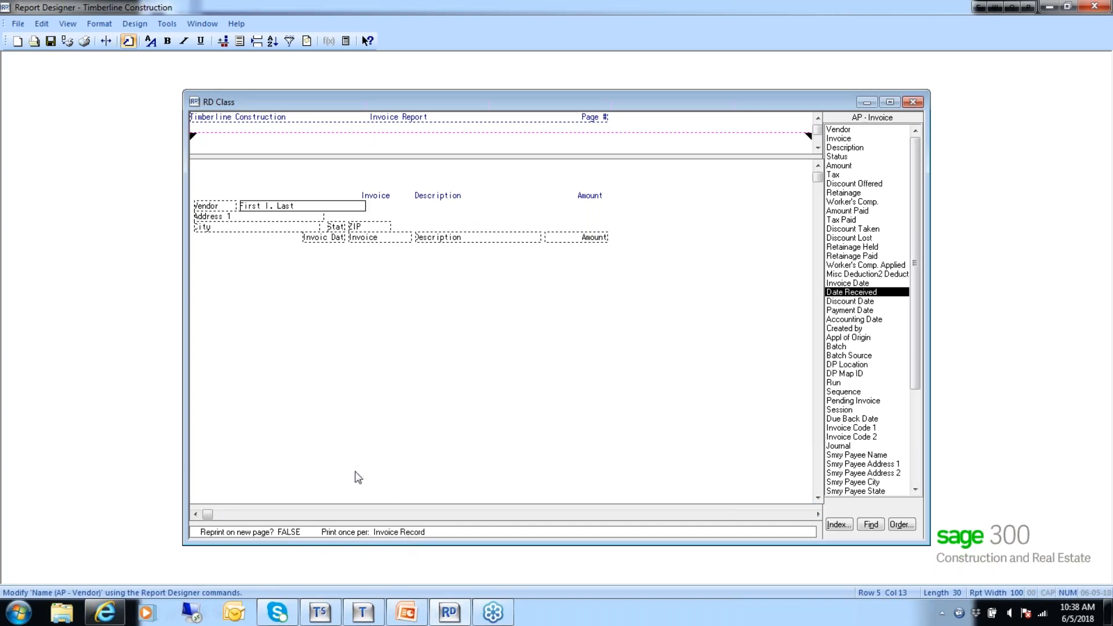
- Preview the report using the AP Master data file, and return to the design without printing
left_click(67, 41)
left_click(580, 319)
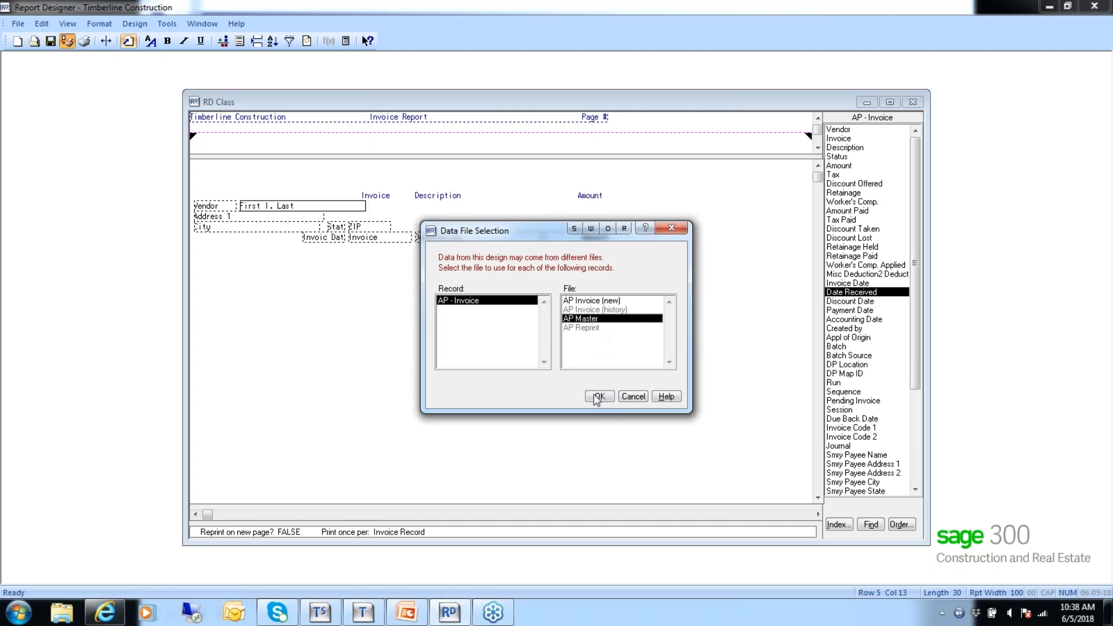
left_click(599, 396)
left_click(618, 380)
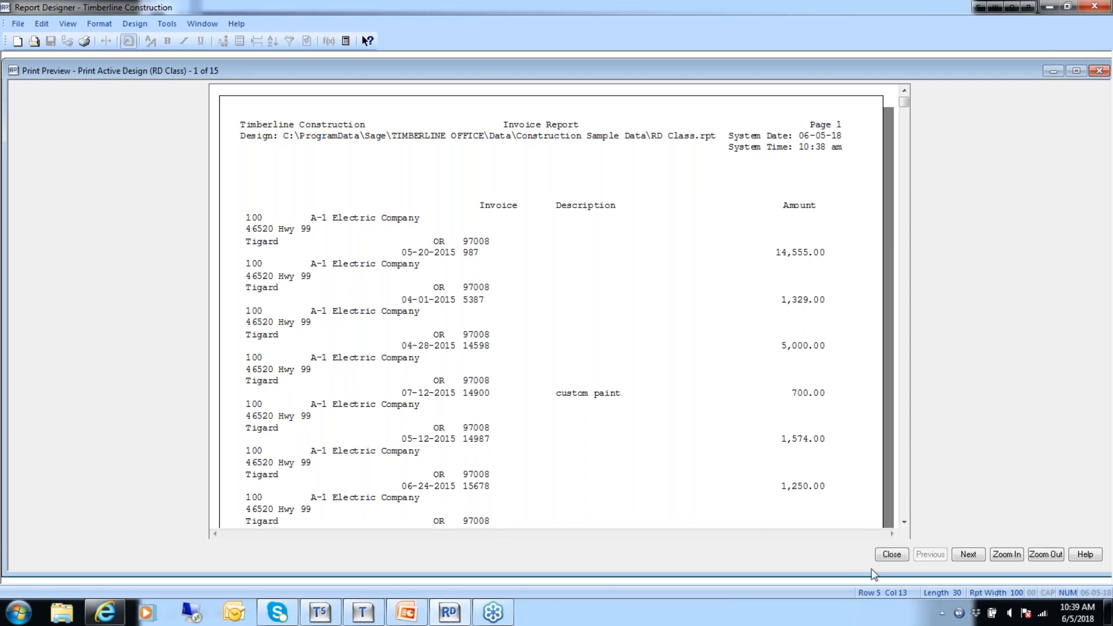
left_click(892, 555)
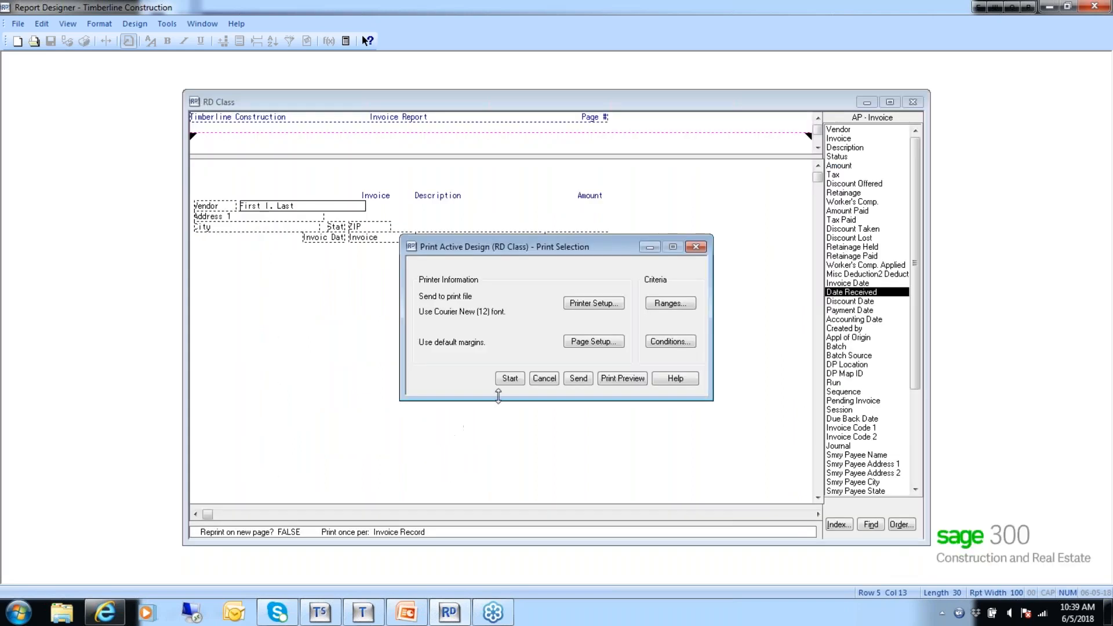
left_click(542, 382)
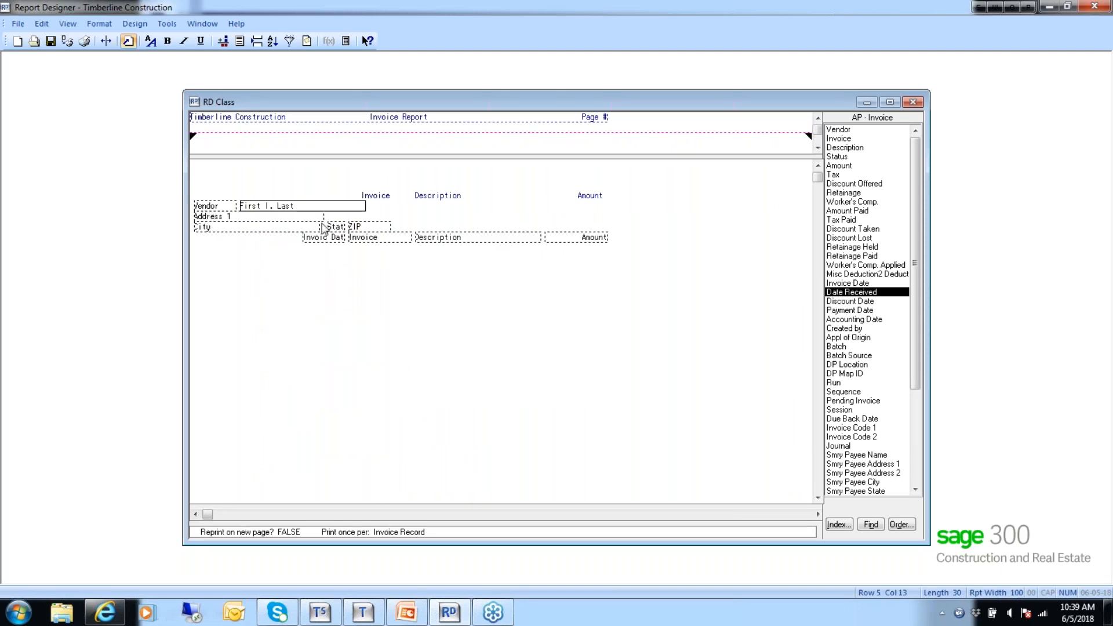
- Set the vendor number, name and address block to print once per Name, and check the Name field's print control
left_click_drag(397, 233, 199, 214)
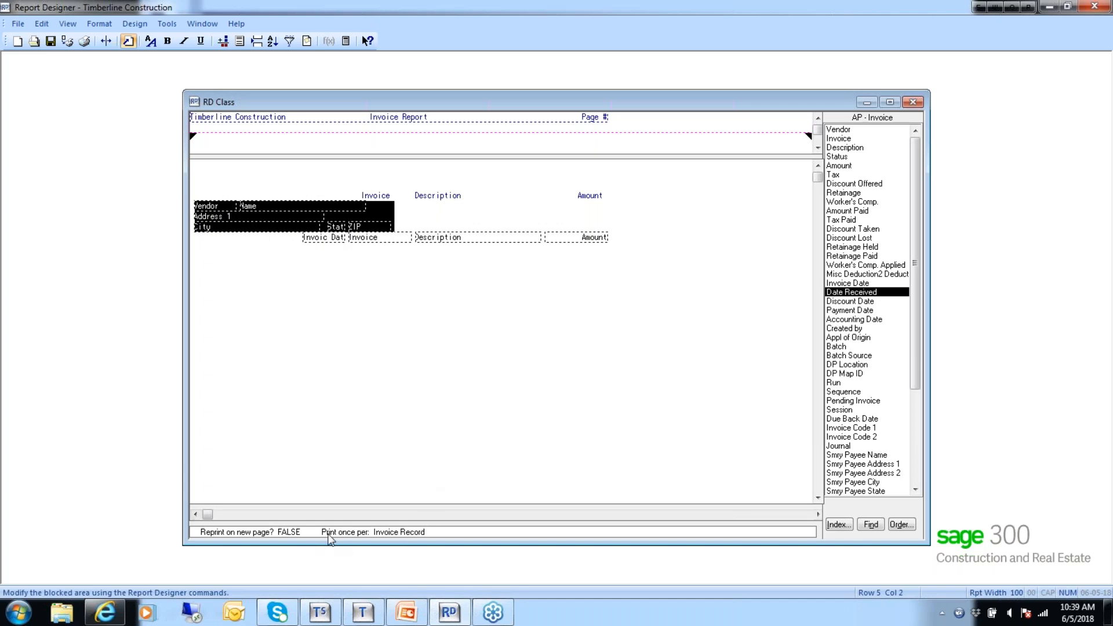
double_click(435, 531)
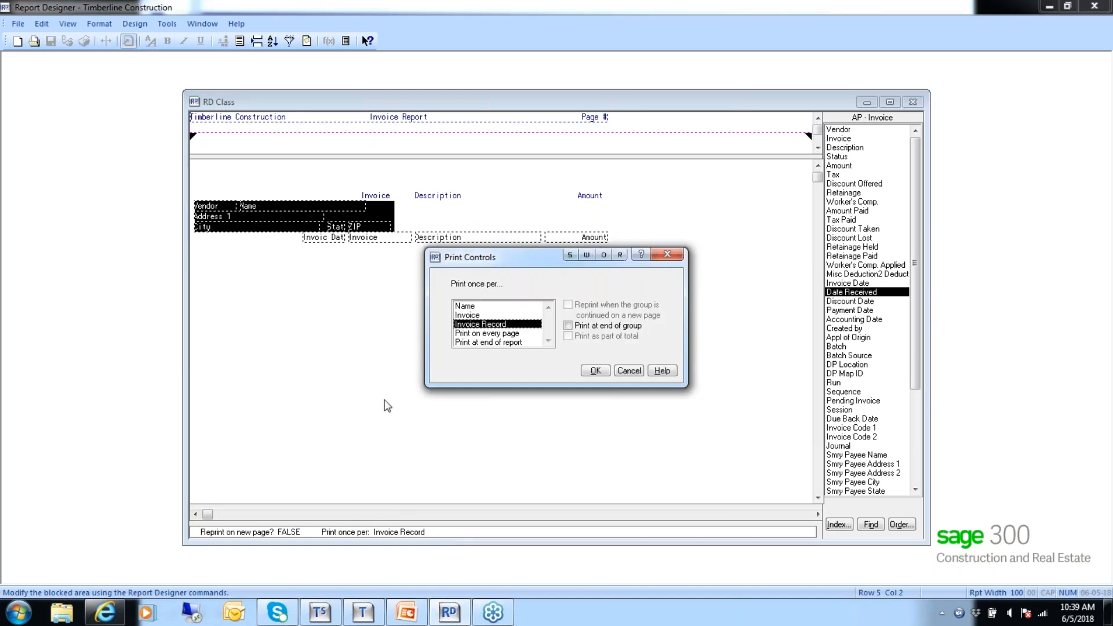
left_click(470, 306)
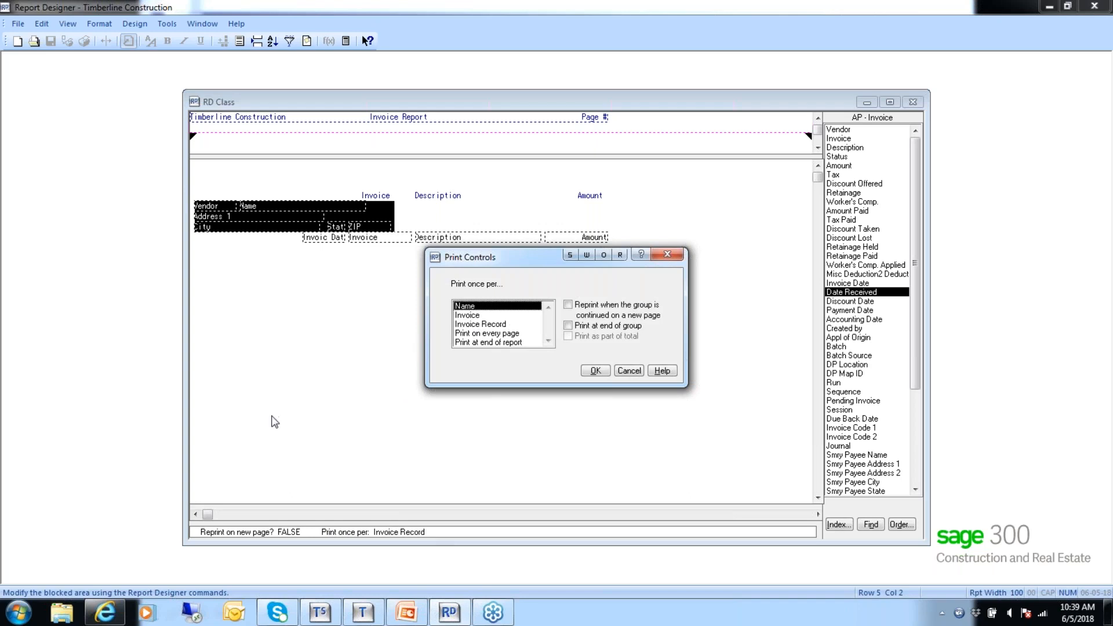
left_click(595, 371)
left_click(404, 323)
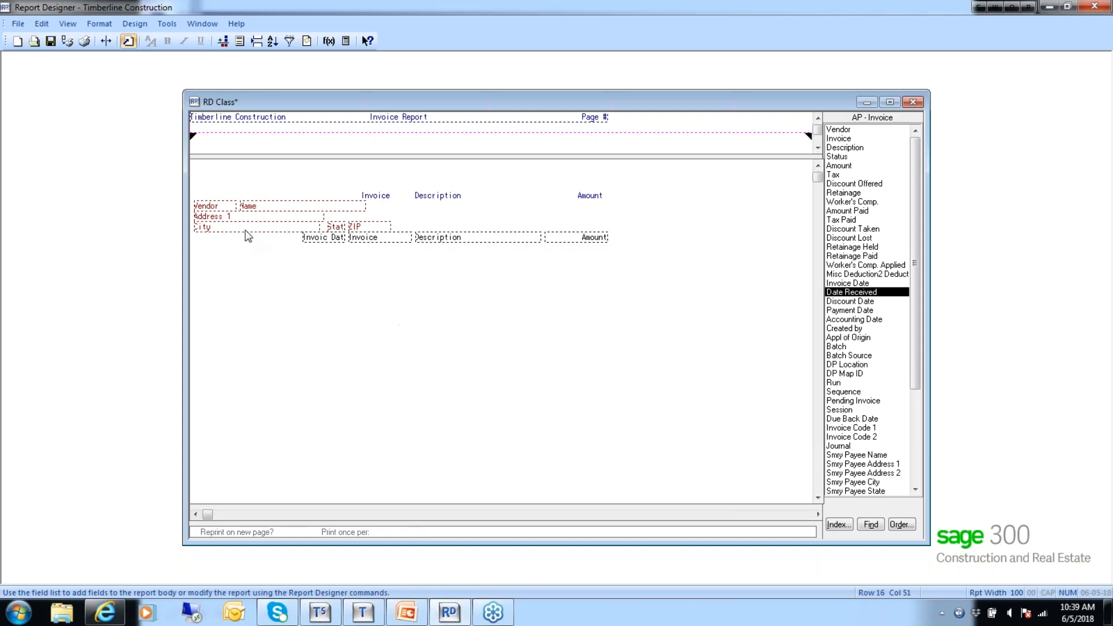
left_click(270, 205)
left_click(270, 207)
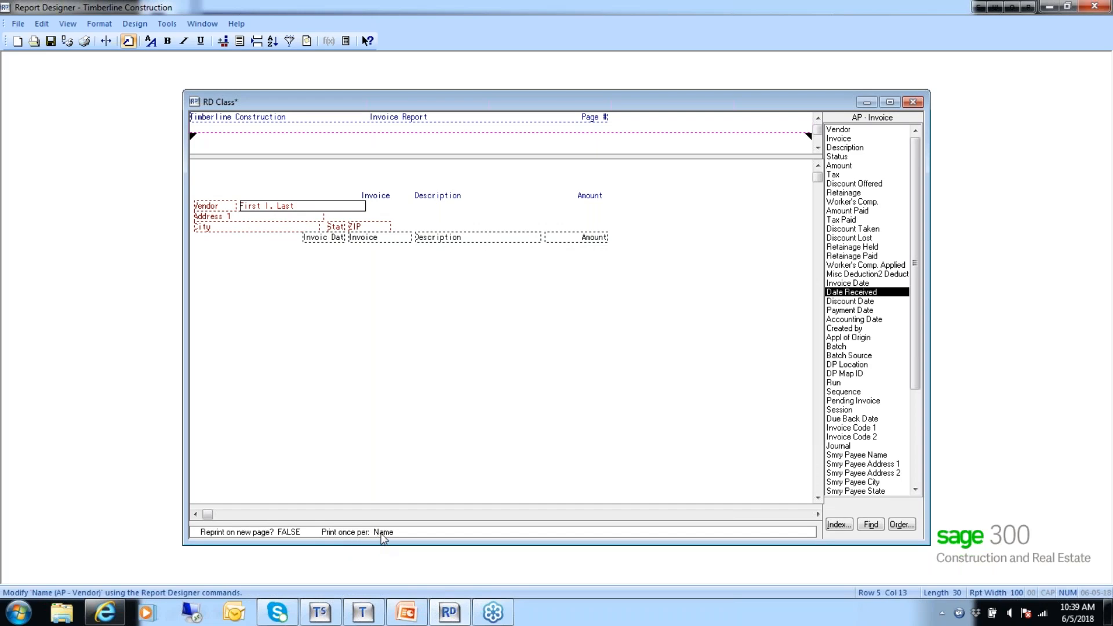
- Review the Description field's print controls for the Invoice and Name groups and the new-page reprint option, and cancel
left_click(436, 240)
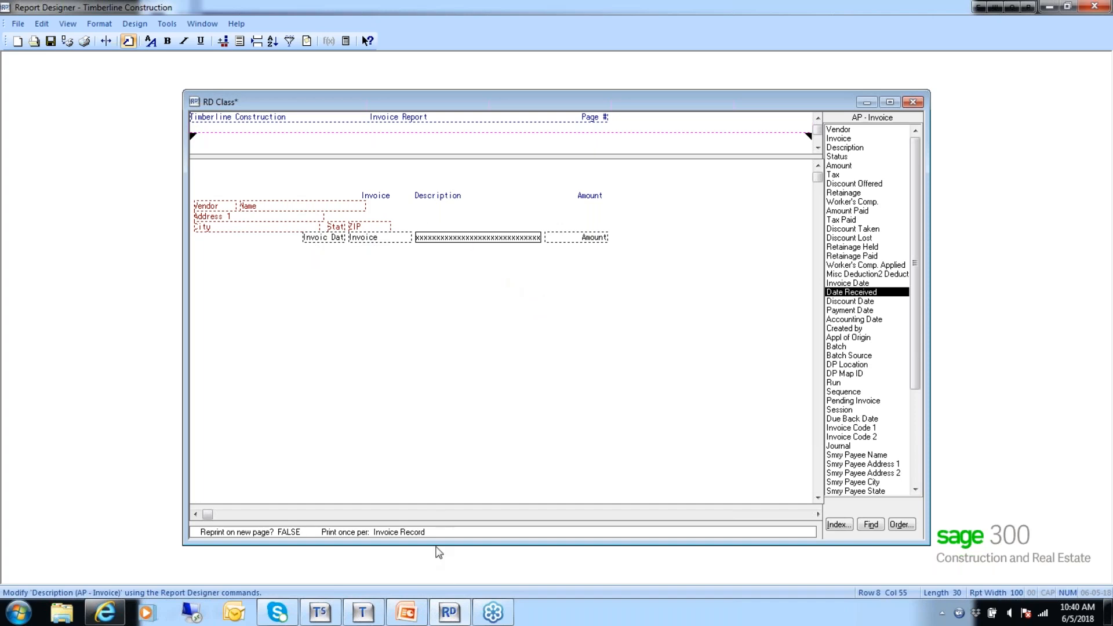
double_click(440, 533)
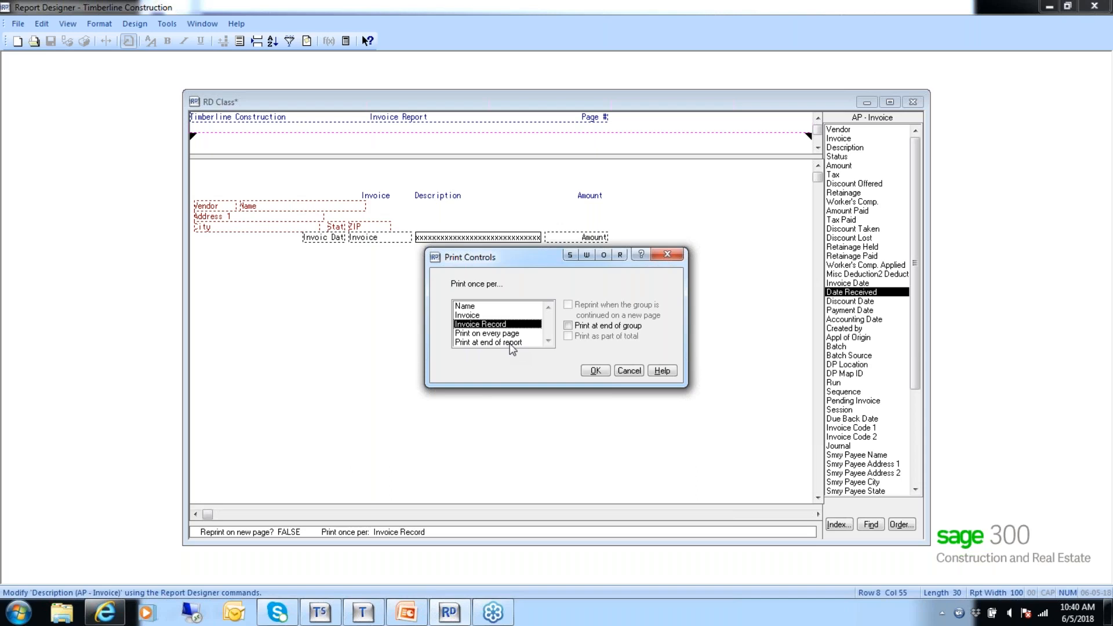
left_click(467, 315)
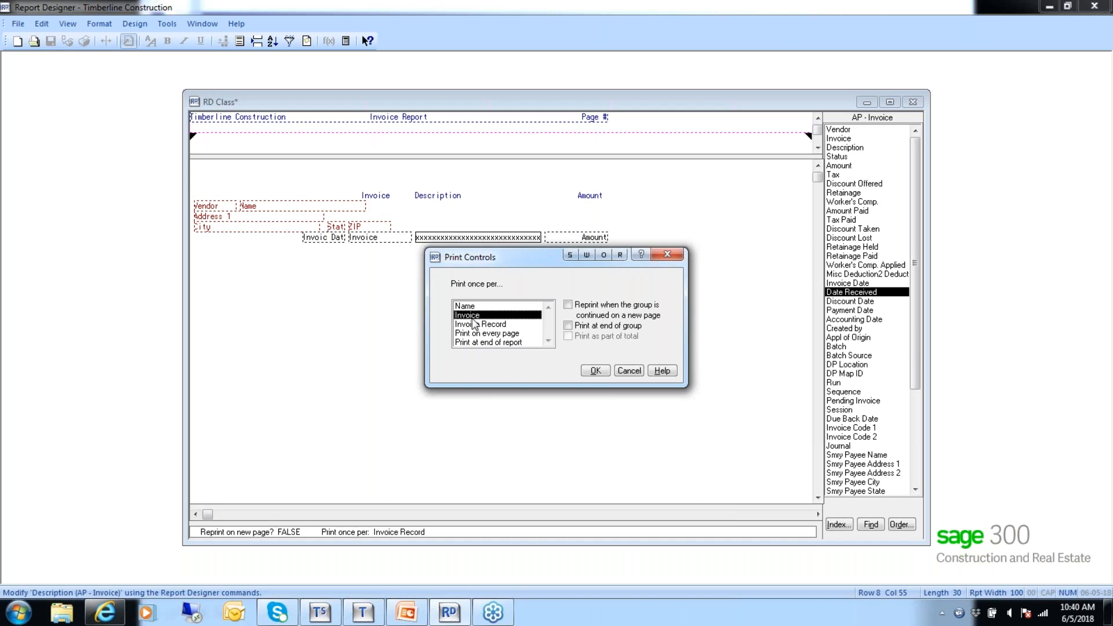
left_click(478, 308)
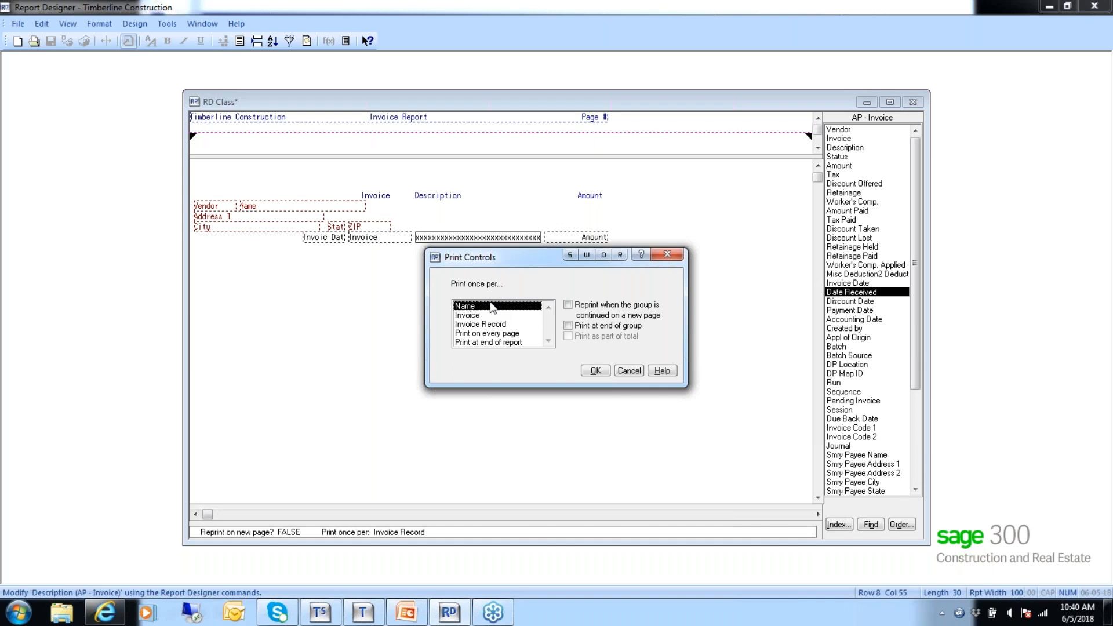
left_click(568, 305)
left_click(568, 305)
left_click(625, 368)
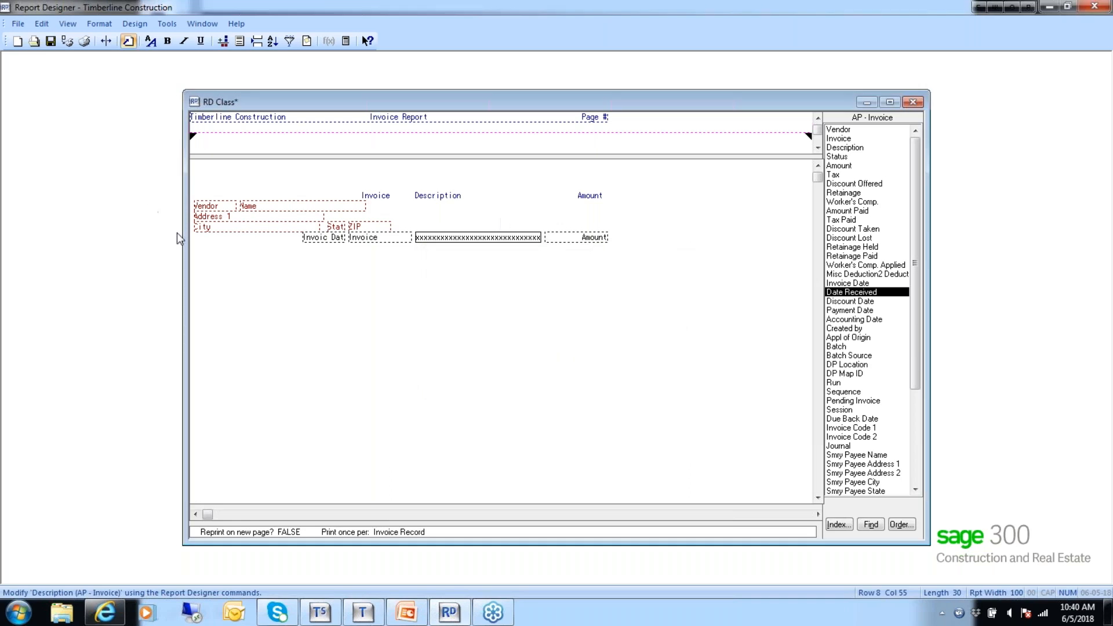
- Set the vendor number, name and address block to reprint when the group continues on a new page, and save the design
left_click_drag(400, 231, 196, 209)
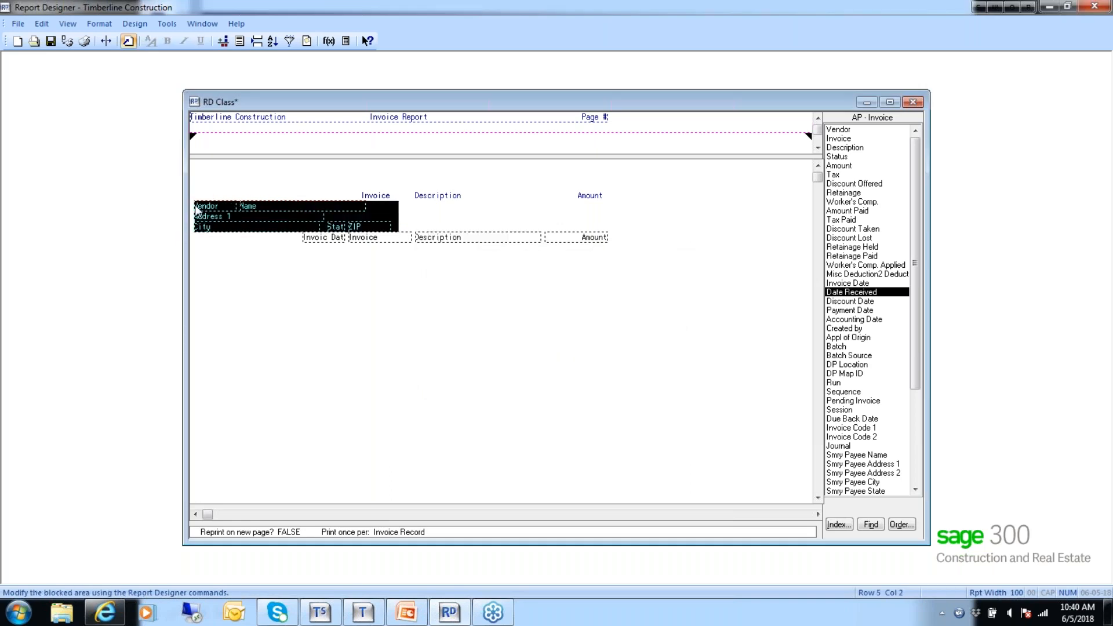
double_click(466, 535)
left_click(568, 305)
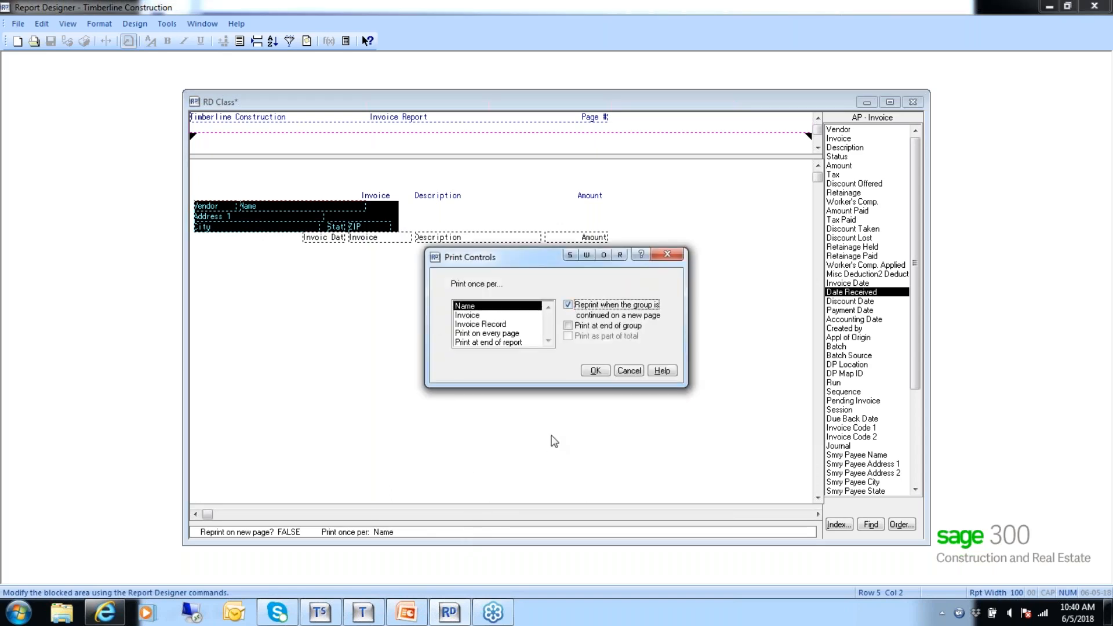
left_click(596, 371)
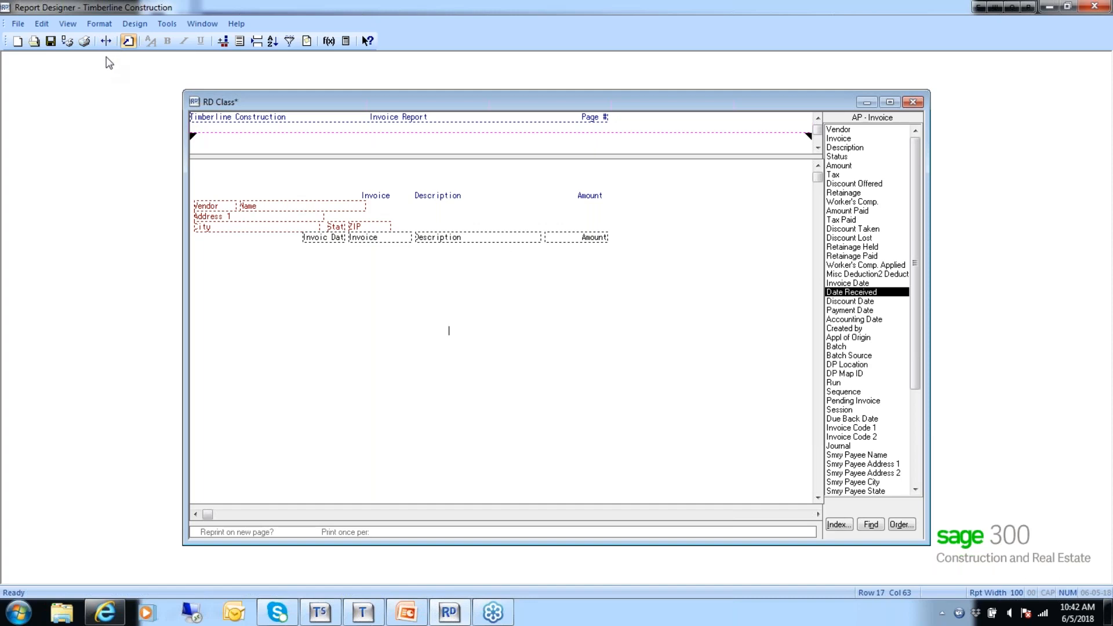
left_click(51, 42)
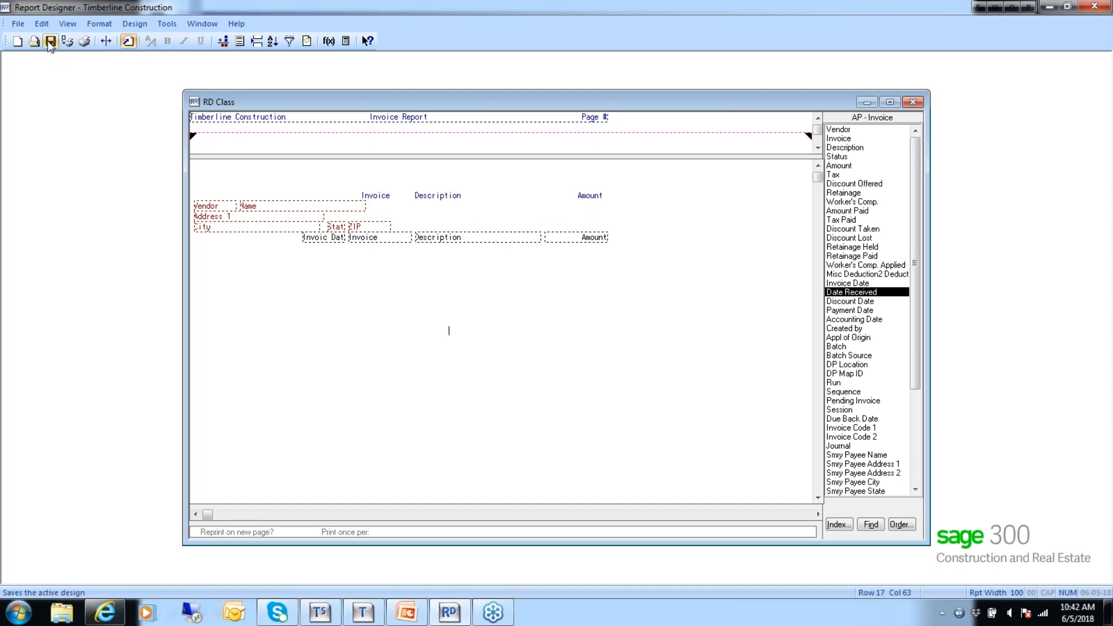
- Add Report Totals and Name Totals to the design, and move the Report Totals label beside its amount total
left_click(135, 23)
left_click(141, 41)
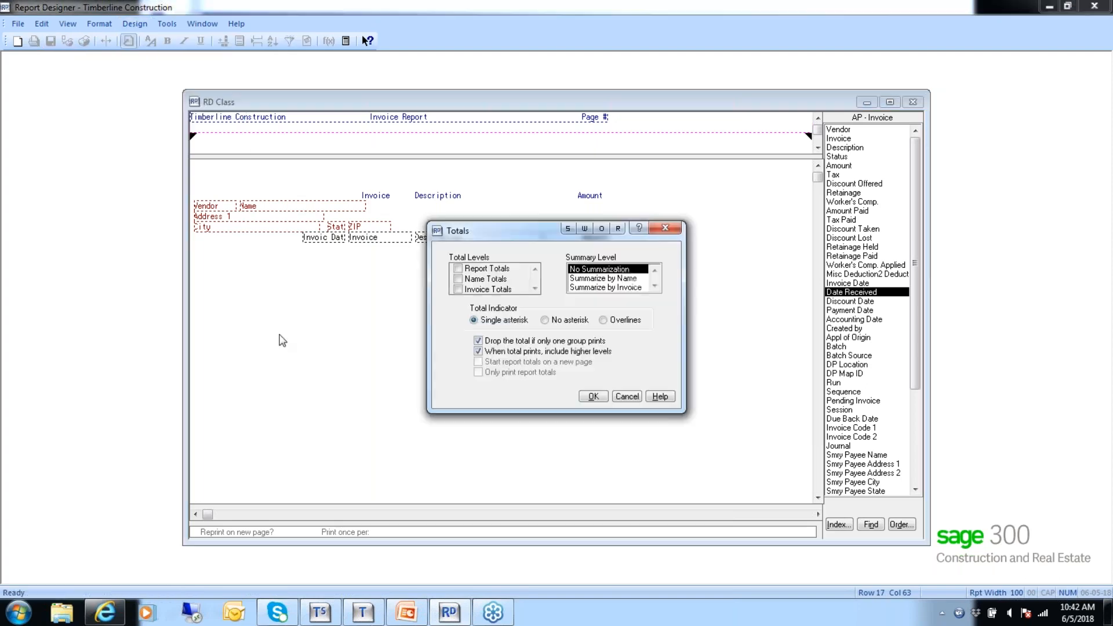
left_click(459, 269)
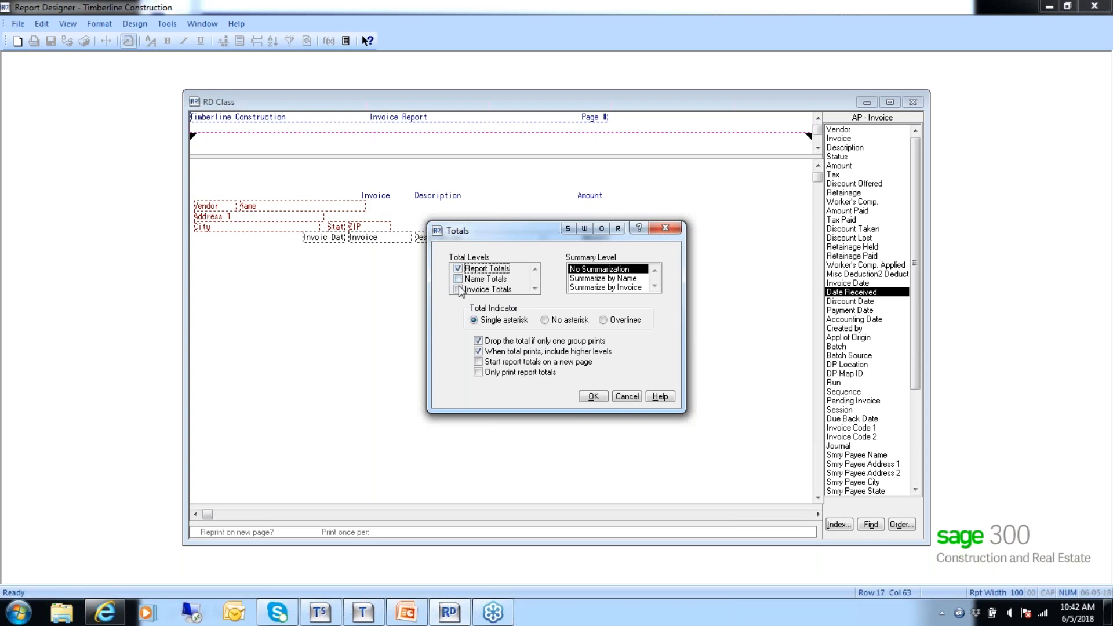
left_click(458, 282)
left_click(458, 279)
left_click(592, 397)
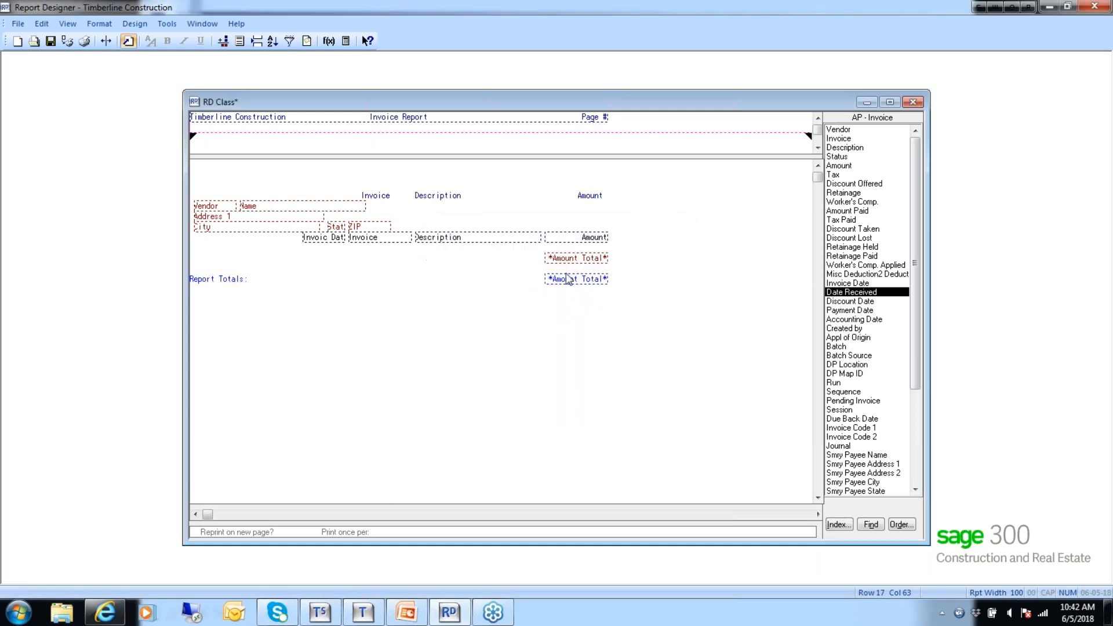
left_click_drag(249, 281, 489, 284)
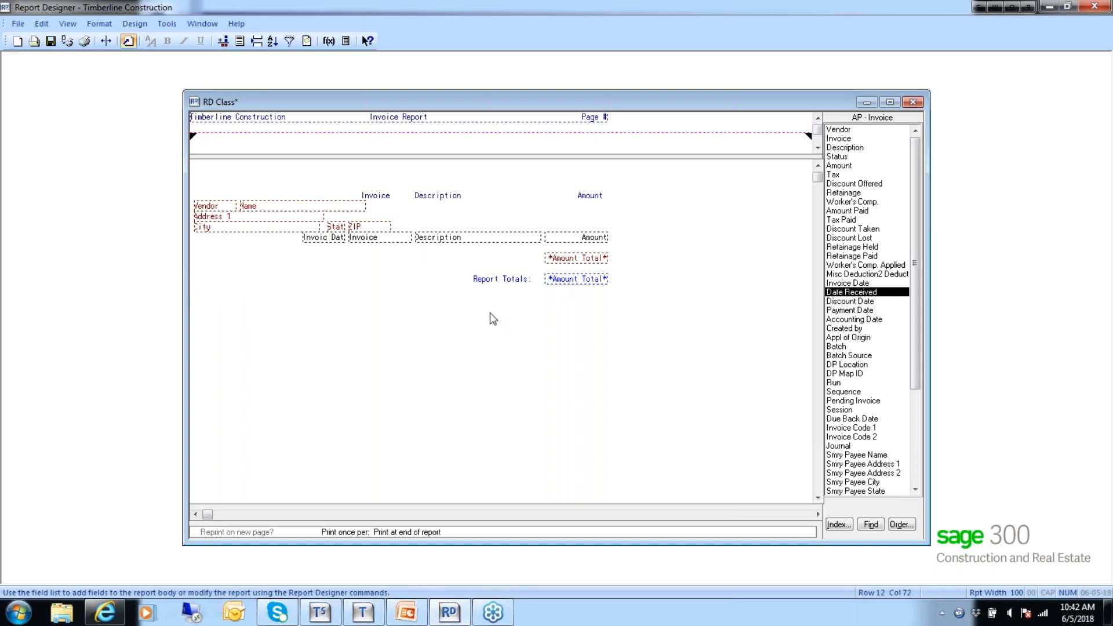
- Check the print controls assigned to the report-level and Name-level amount totals
left_click(560, 278)
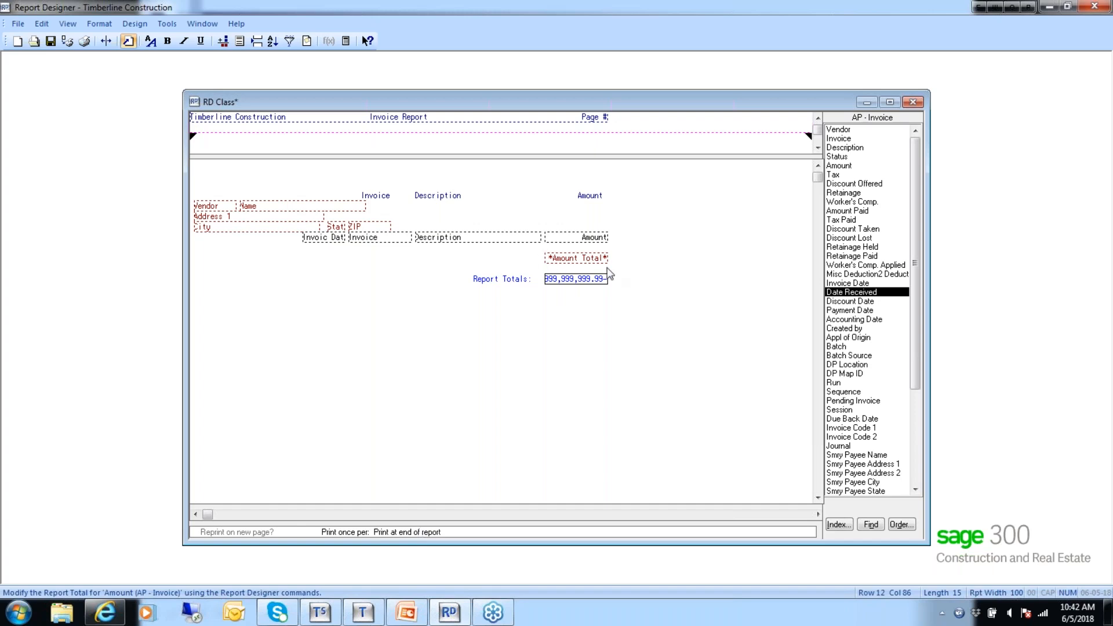
left_click(573, 263)
left_click(573, 263)
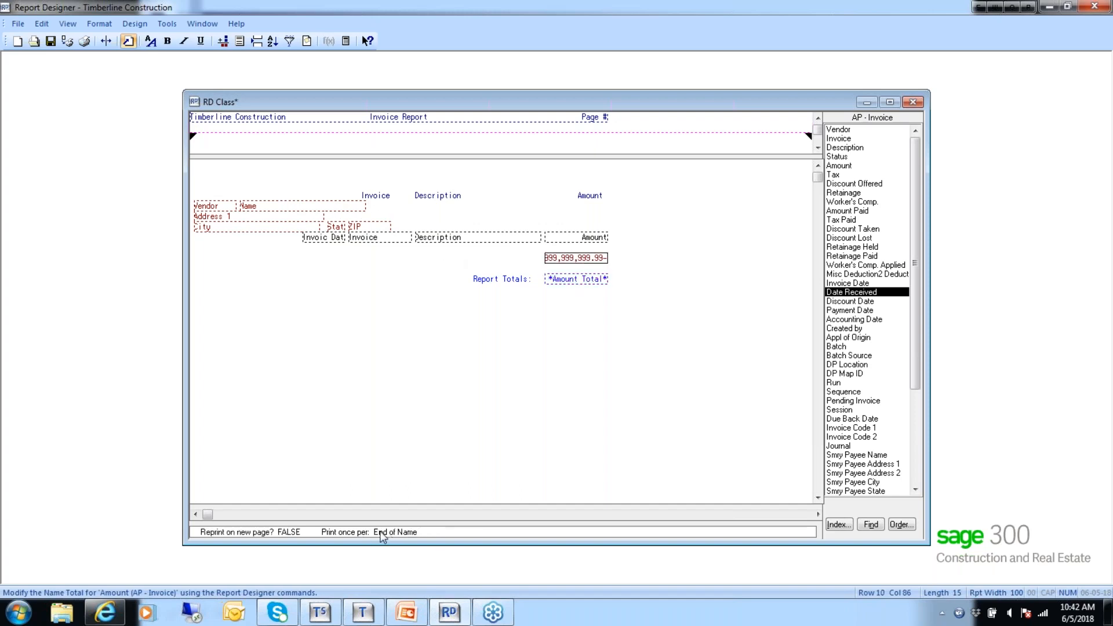
double_click(414, 531)
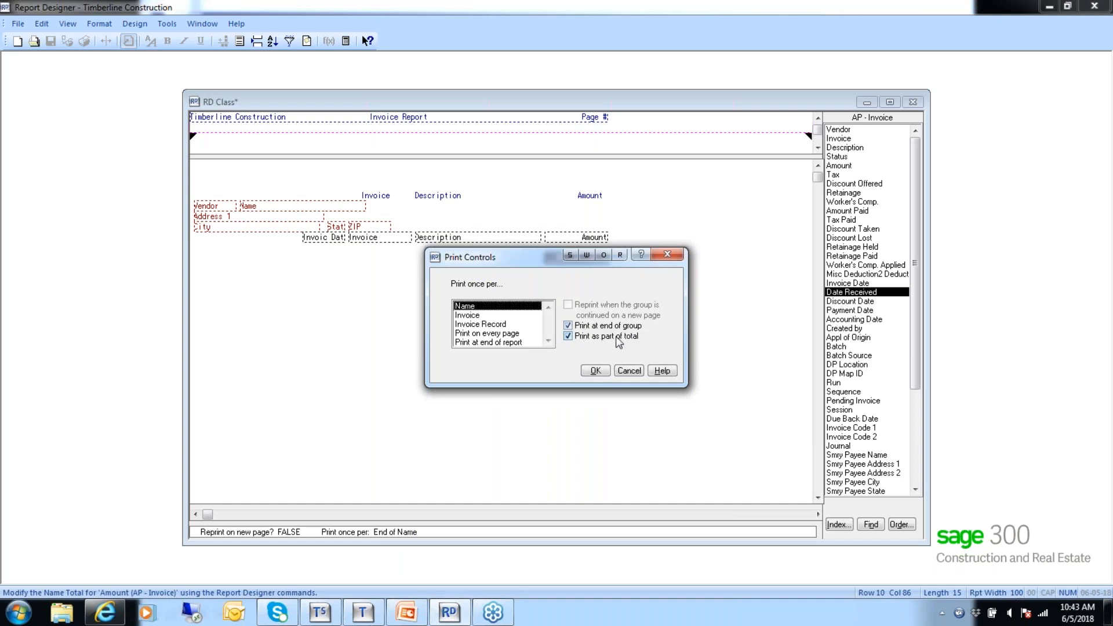
left_click(594, 371)
- Add the label "Vendor Total:" before the Name-level amount total and line it up with the end of the Report Totals label
left_click(465, 262)
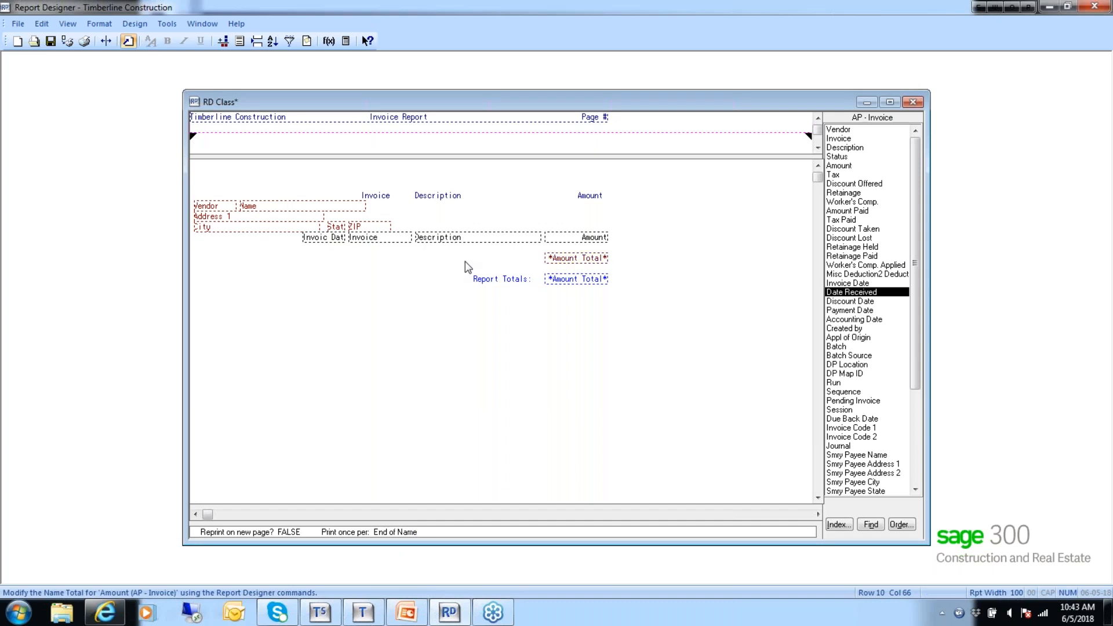
type("Vendor")
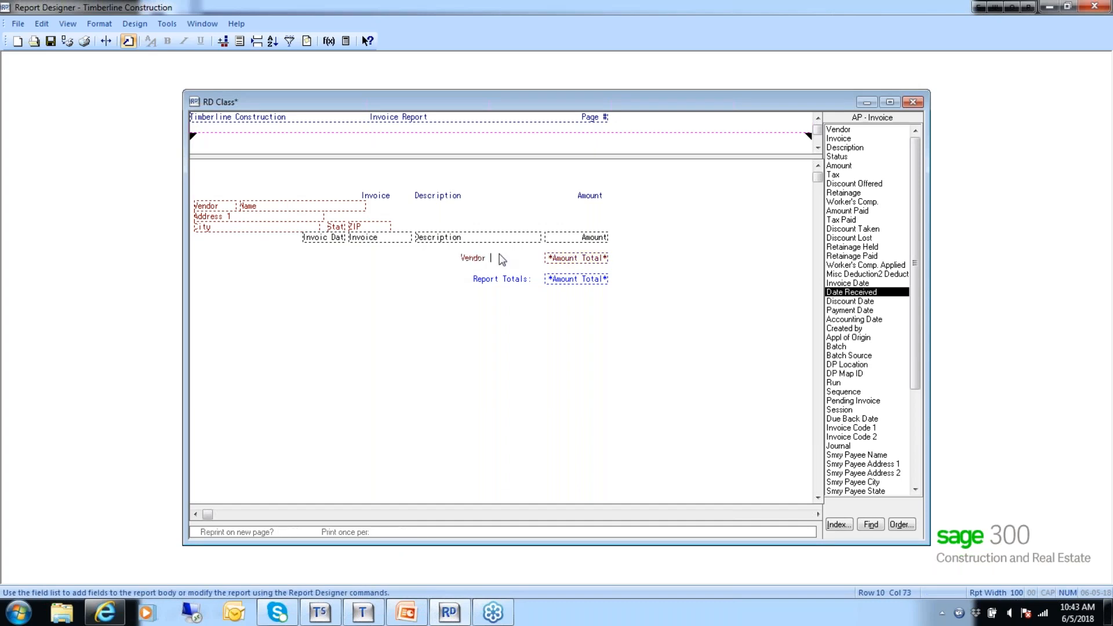
type(" Total:")
left_click(507, 246)
left_click_drag(463, 264, 499, 262)
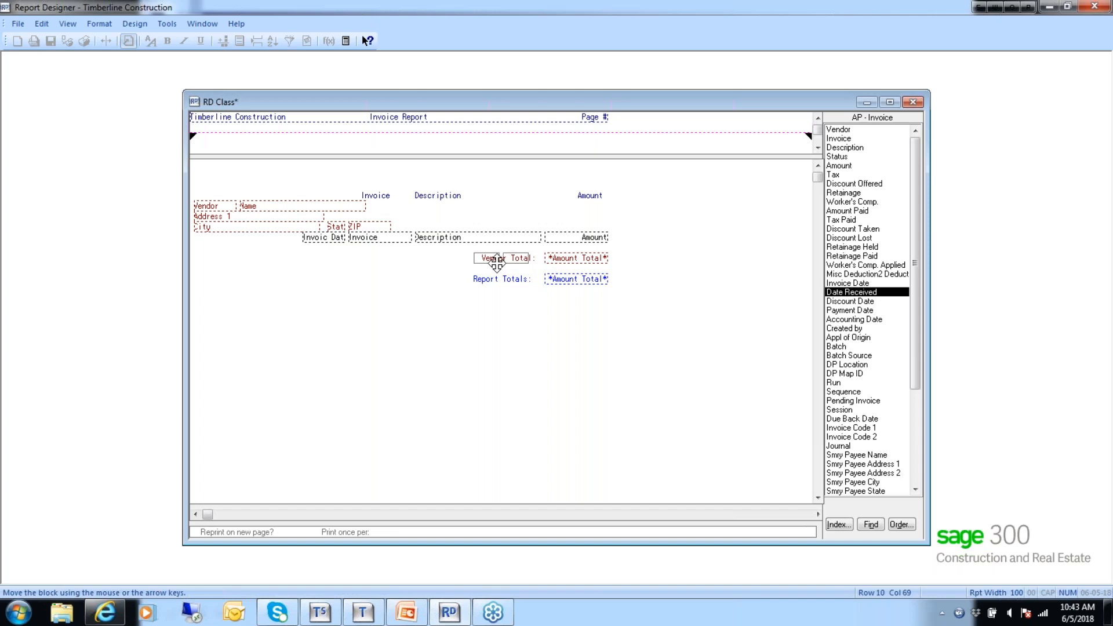
left_click(496, 259)
left_click_drag(469, 259, 529, 260)
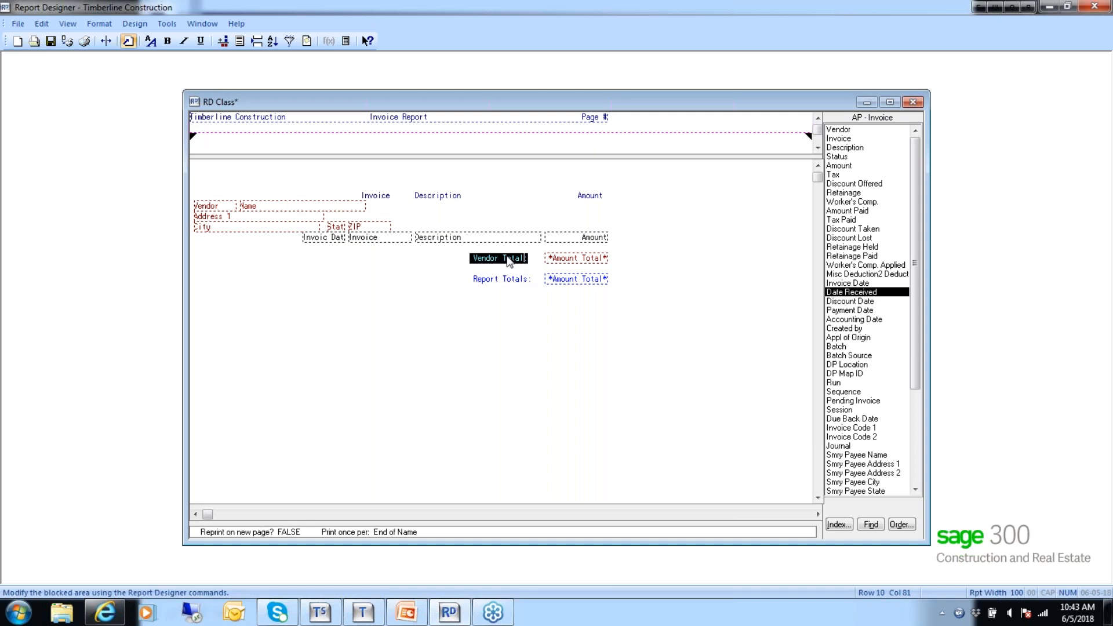
left_click(508, 261)
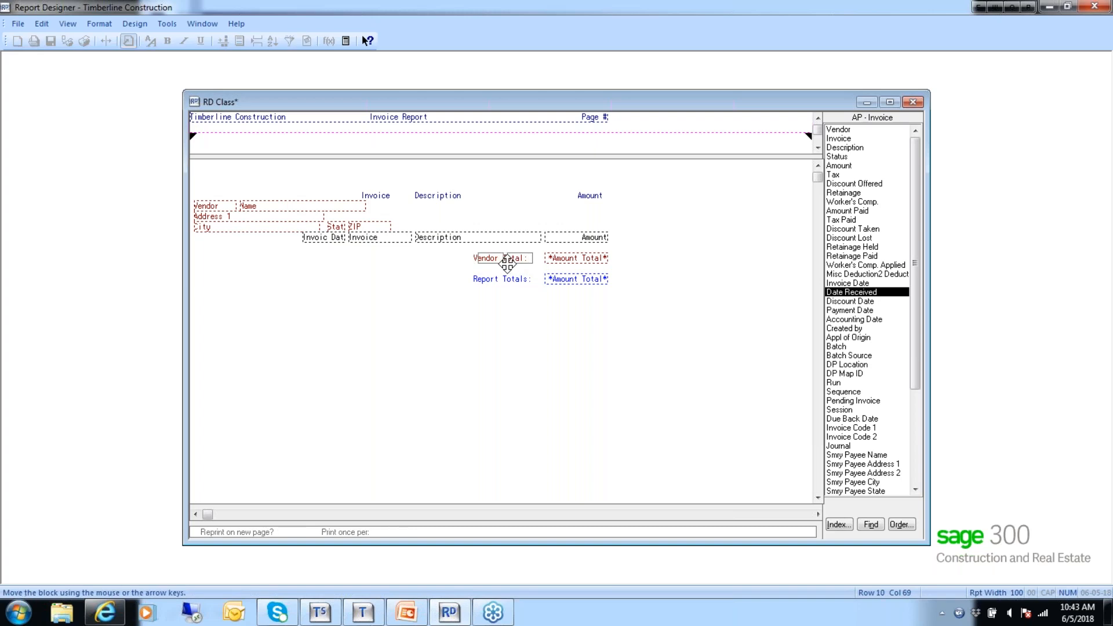
left_click(513, 260)
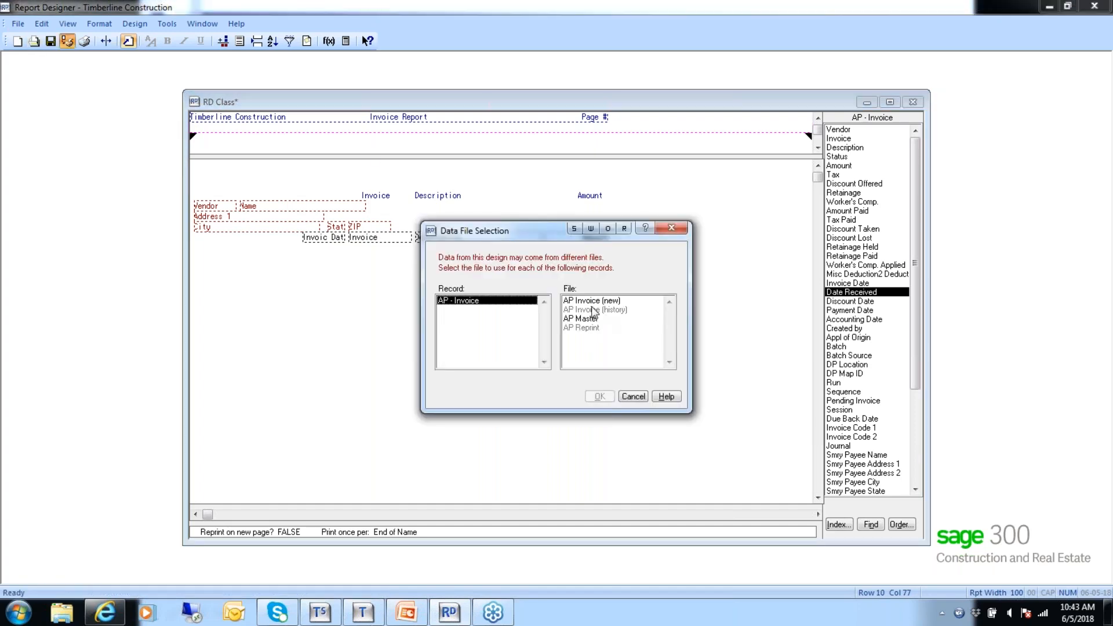
- Preview the report using the AP Master data file, examine the vendor totals and final report total, and return to the design
left_click(592, 318)
left_click(599, 398)
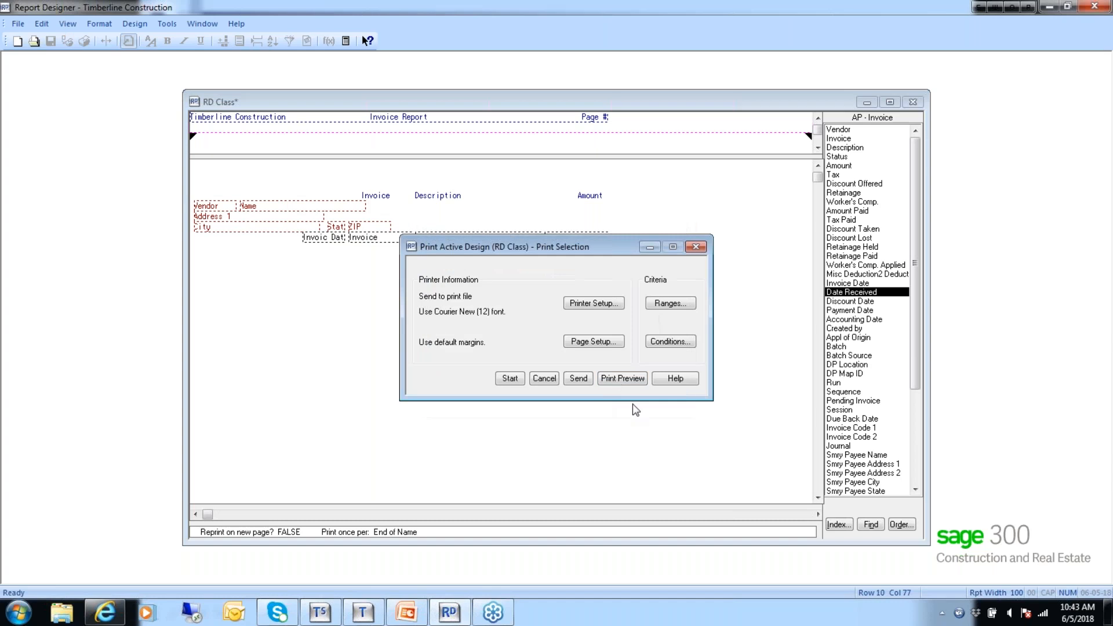
left_click(615, 378)
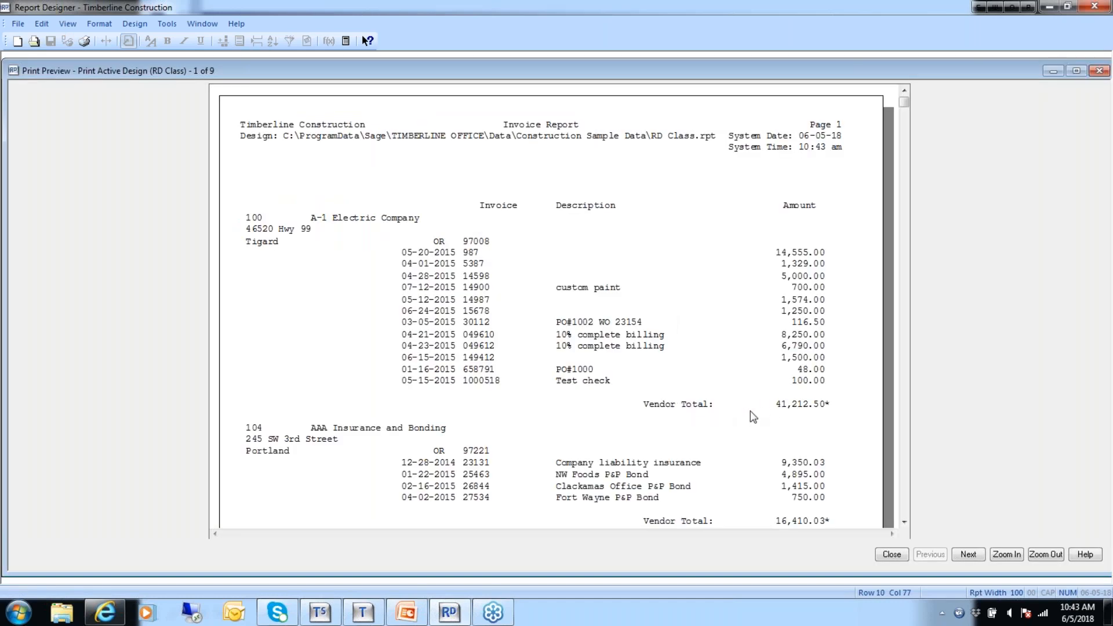
key("ctrl+End")
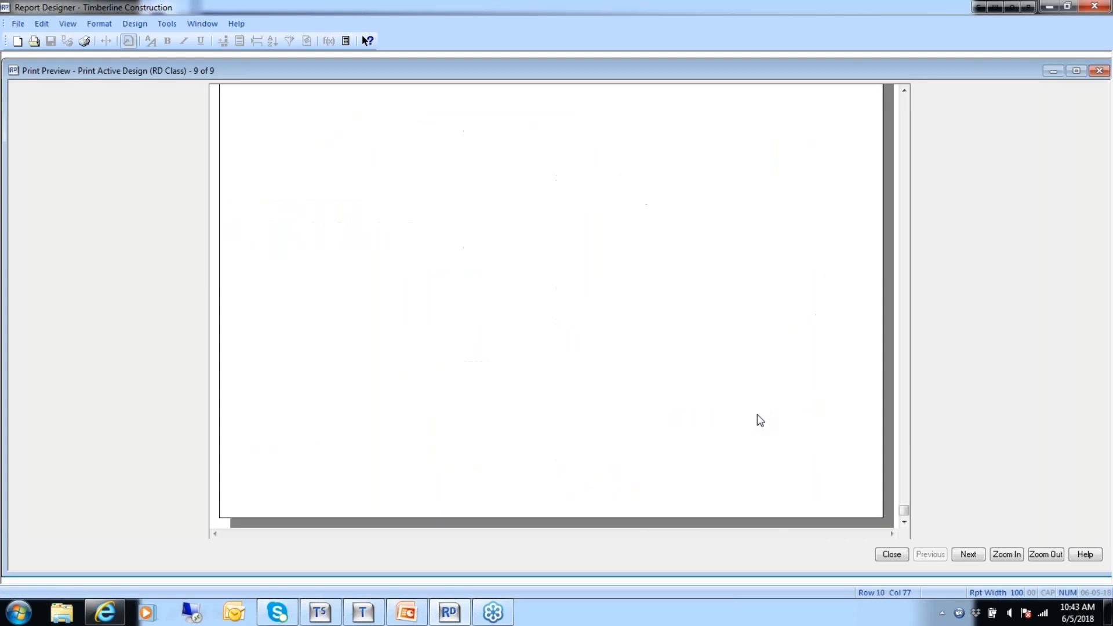
left_click(907, 112)
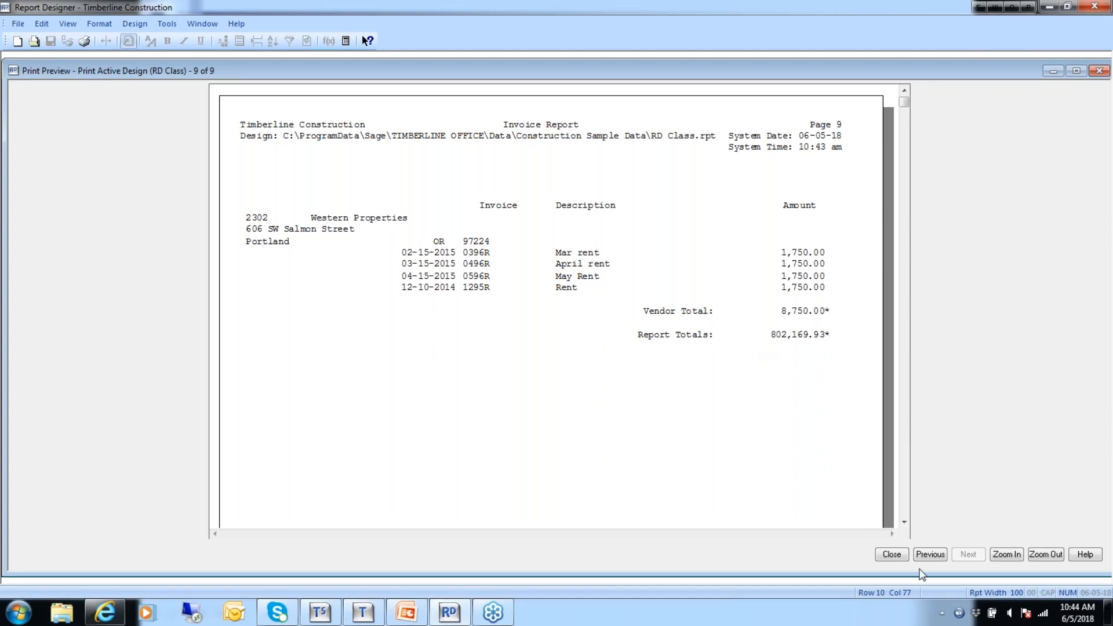
left_click(899, 559)
left_click(543, 380)
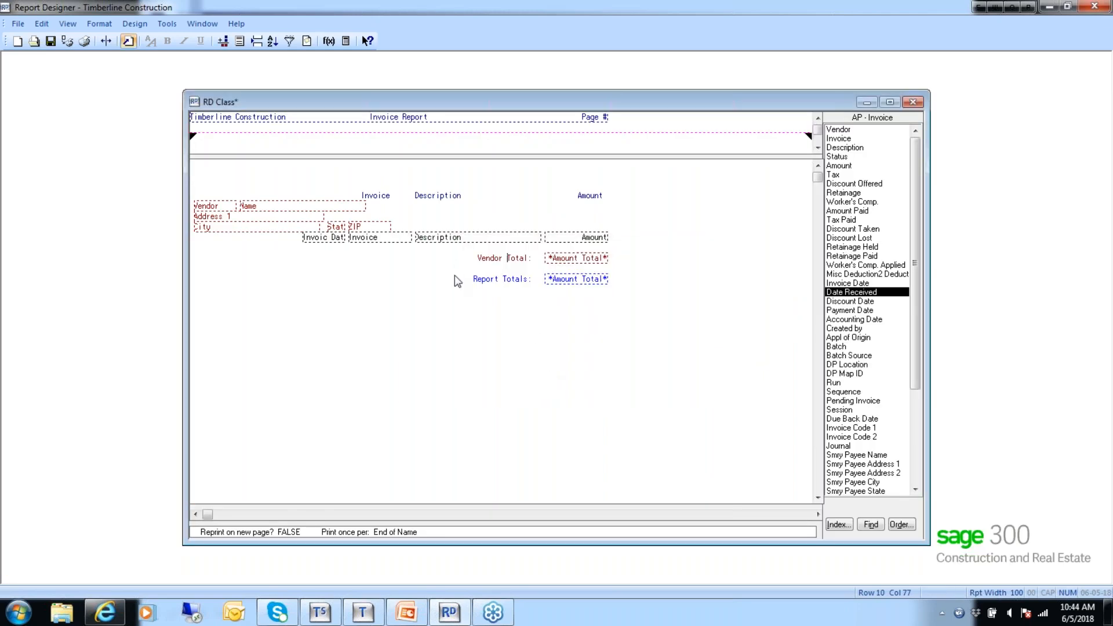
- Set the report's summary level to Summarize by Name
left_click(135, 23)
left_click(145, 40)
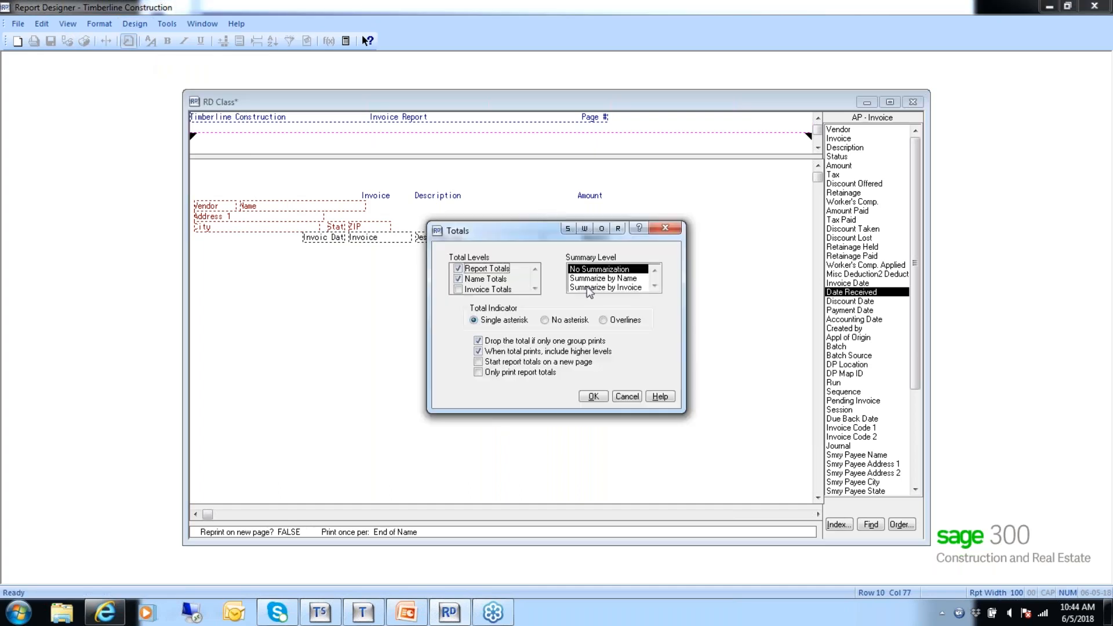
left_click(590, 288)
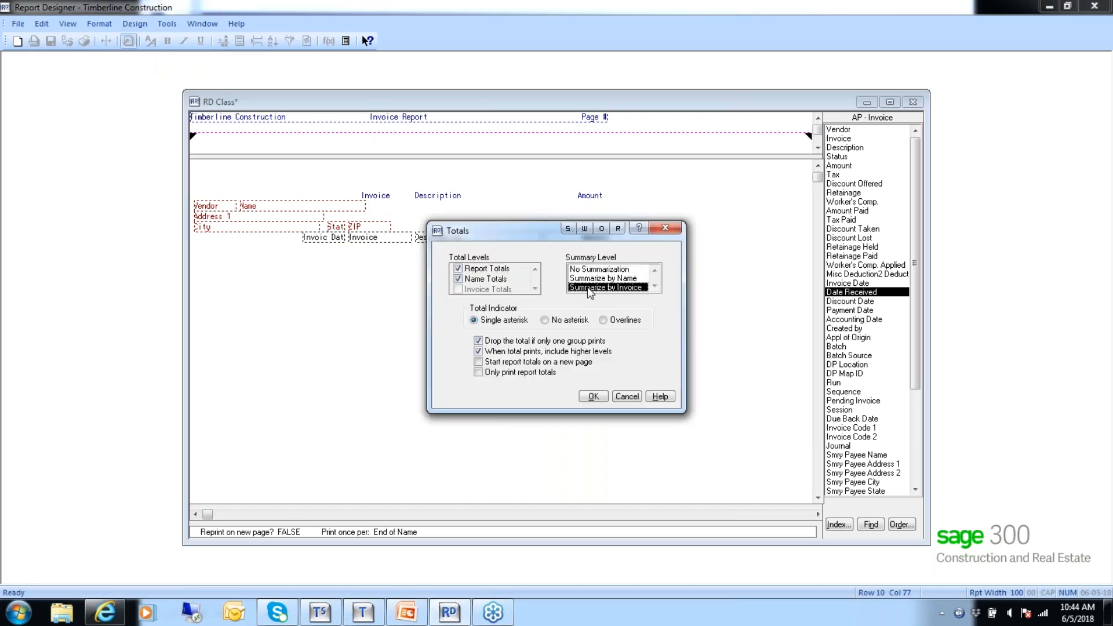
left_click(591, 279)
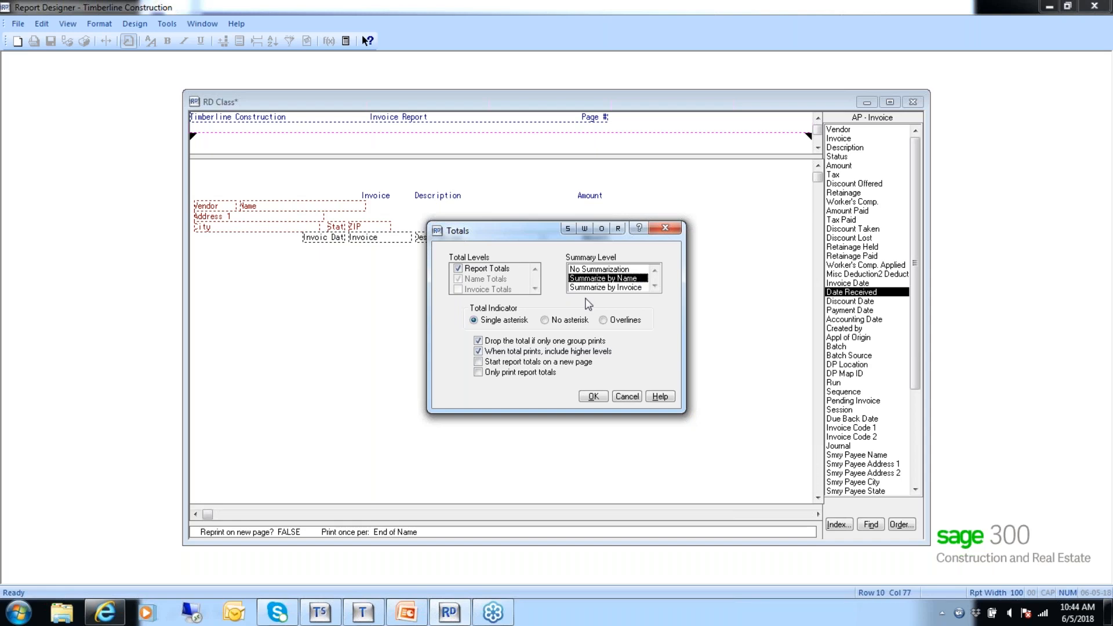
left_click(592, 397)
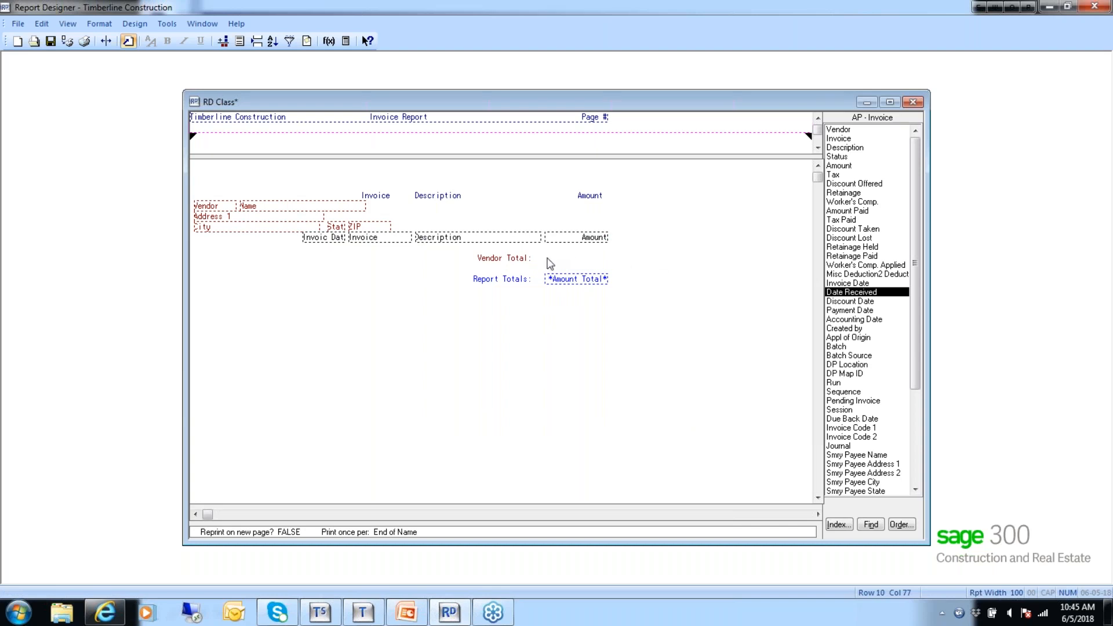
- Preview the summarized report using the AP Master data file, and return to the design without printing
left_click(67, 41)
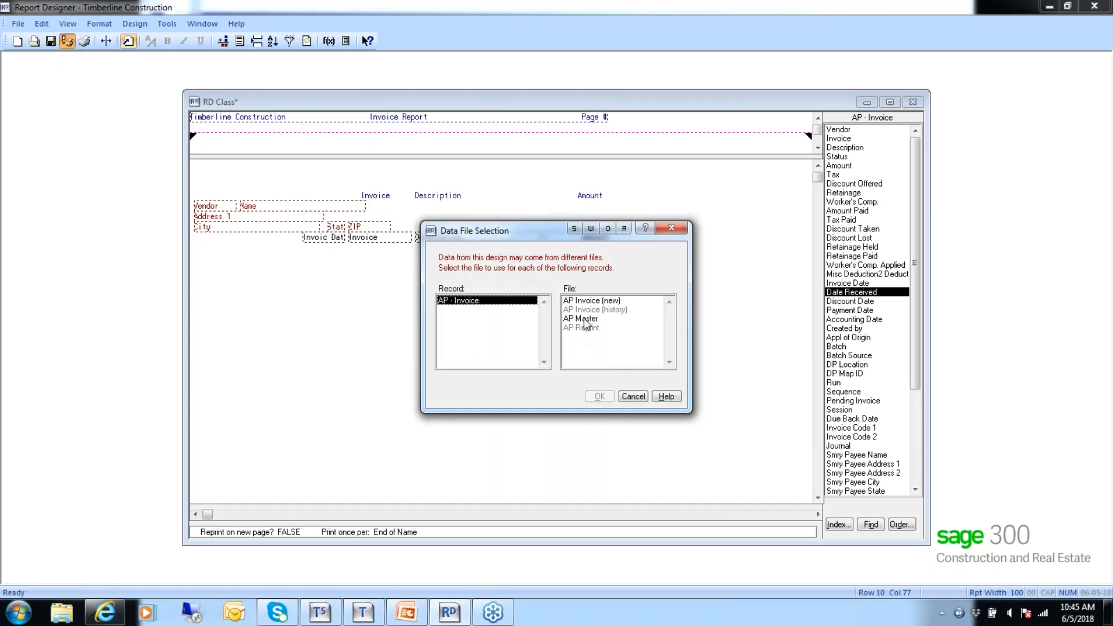
left_click(598, 396)
left_click(635, 379)
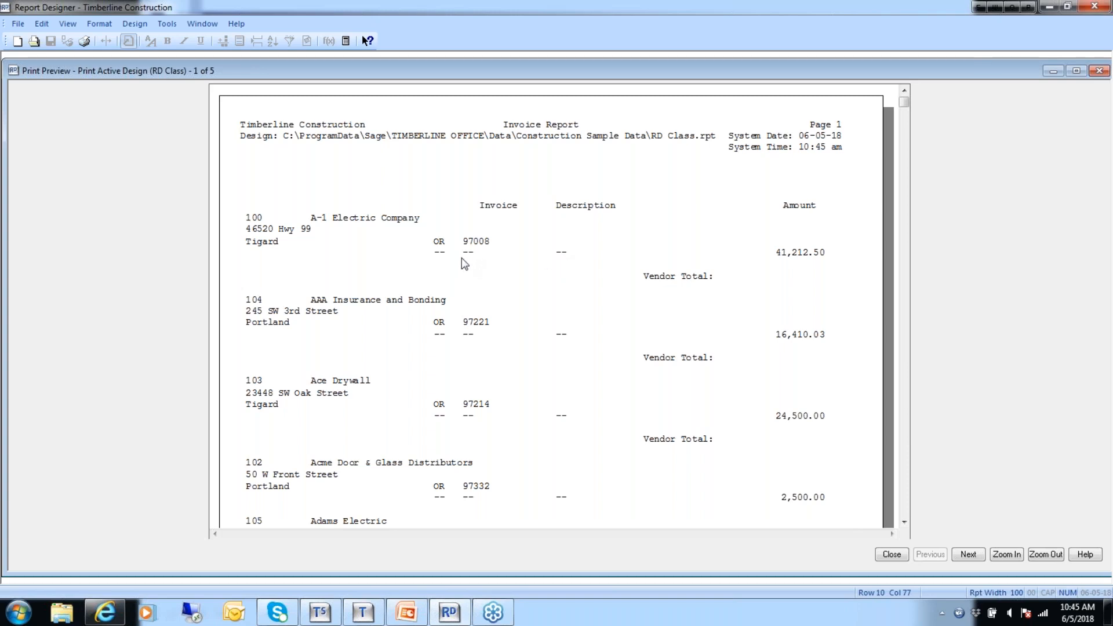
left_click(892, 555)
left_click(542, 377)
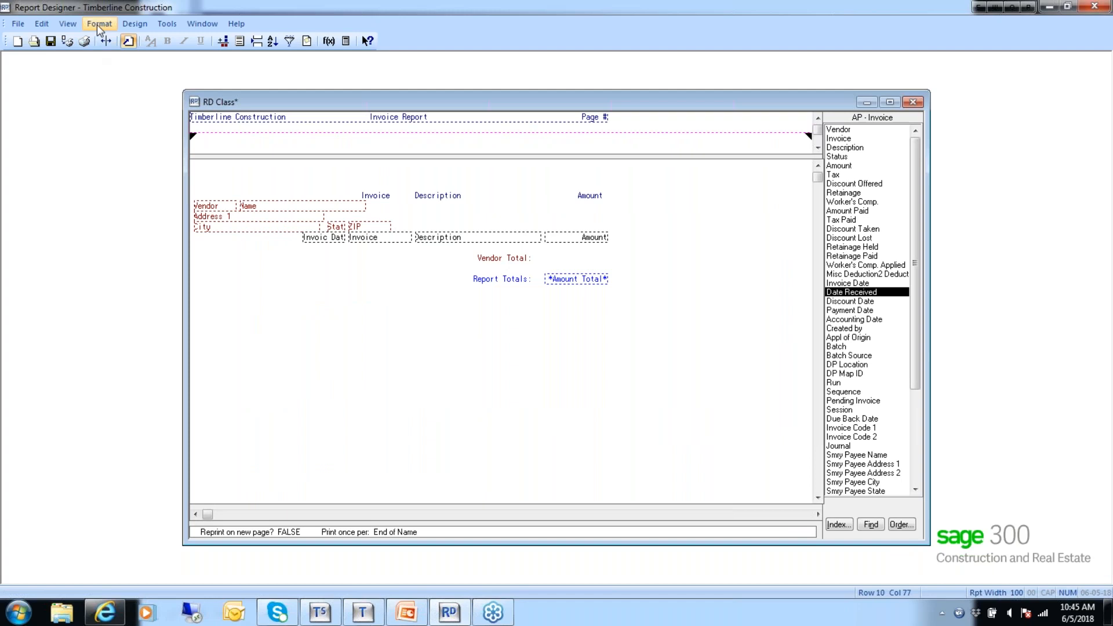
- Set the totals to No Summarization with Name Totals included and report totals starting on a new page, and save the design
left_click(135, 24)
left_click(134, 42)
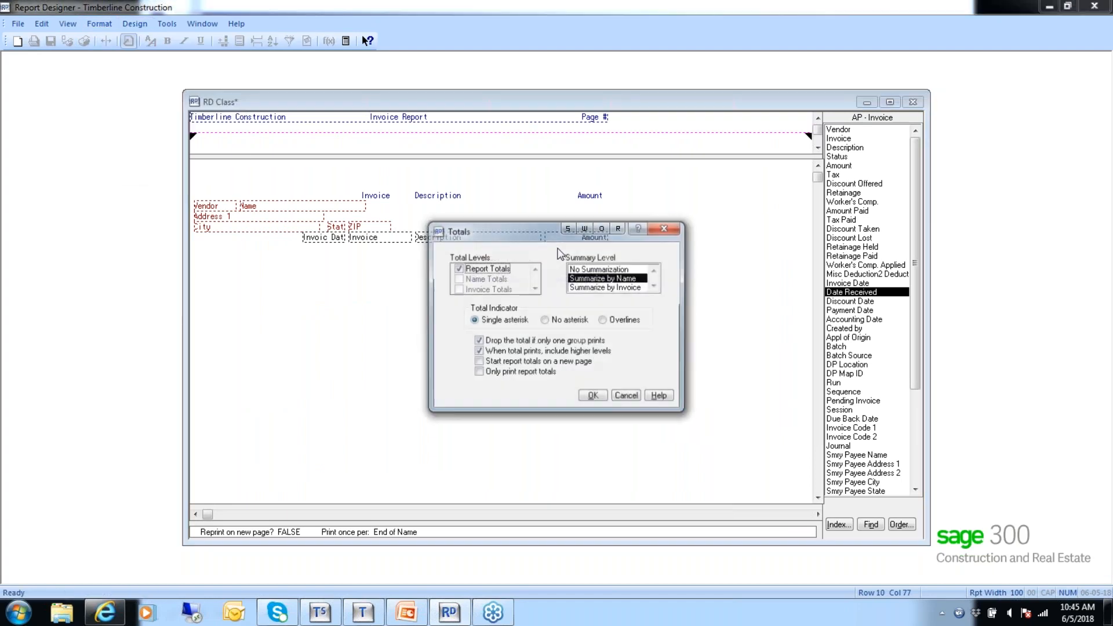
left_click(594, 270)
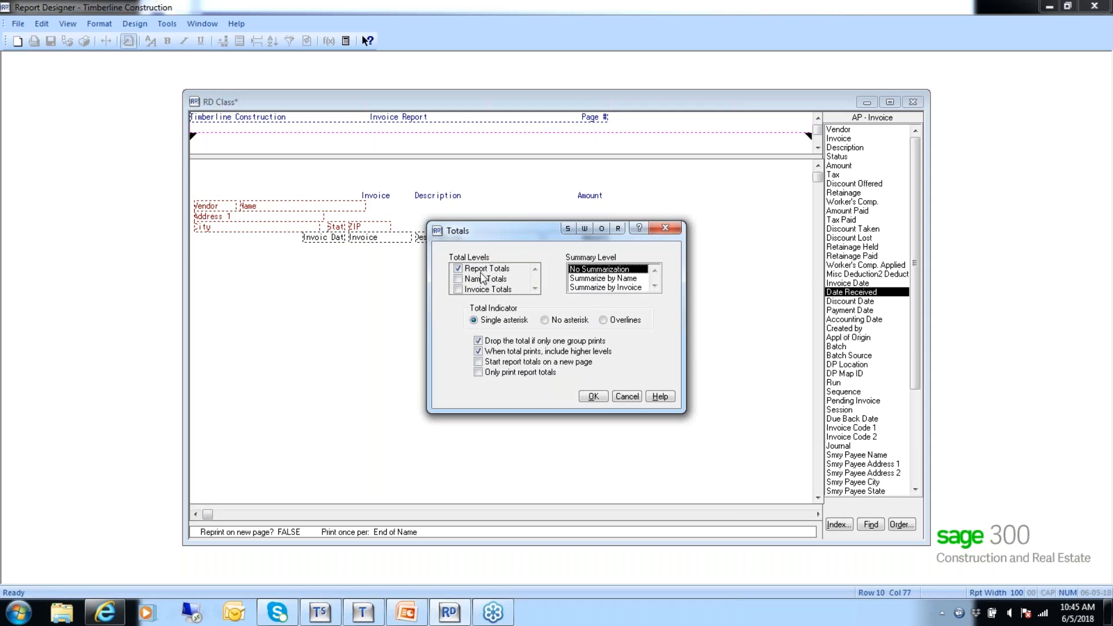
left_click(458, 279)
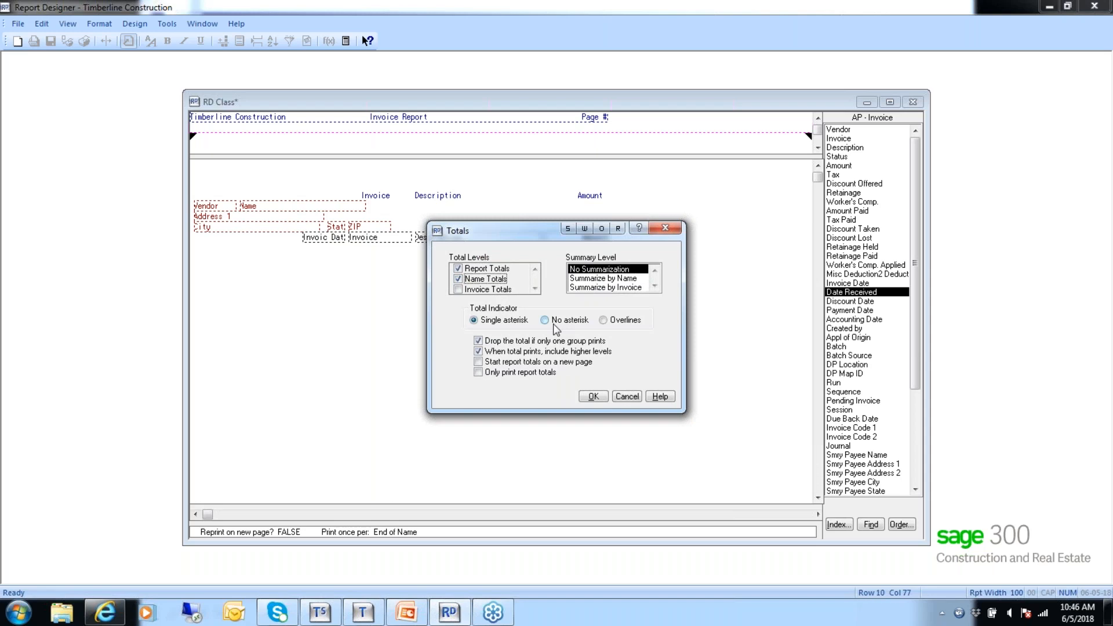
left_click_drag(520, 228, 519, 280)
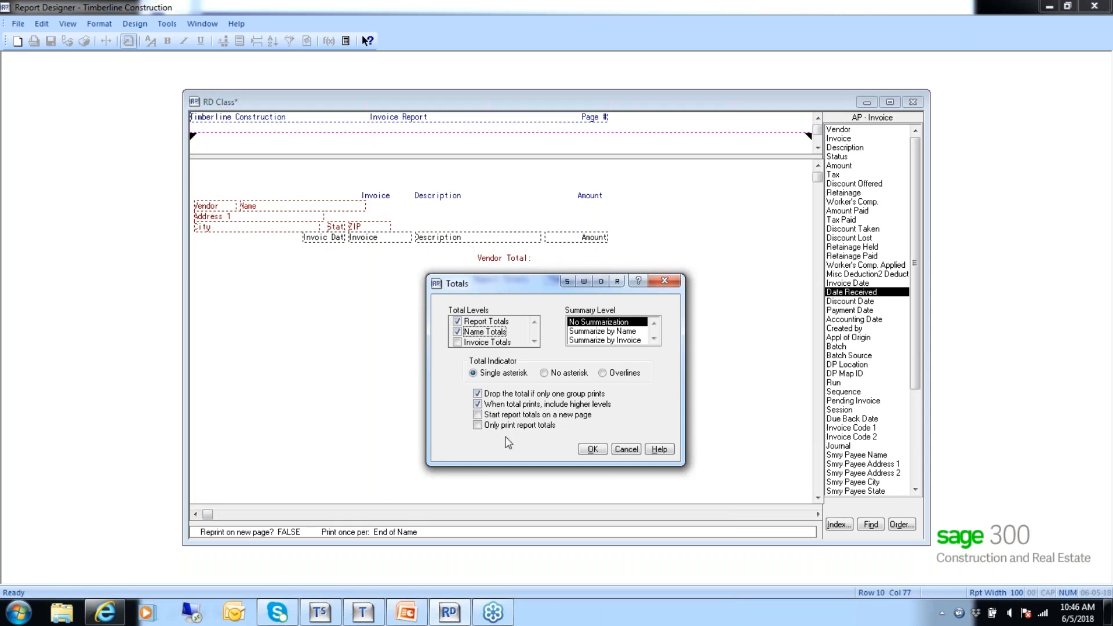
left_click(477, 415)
left_click(591, 450)
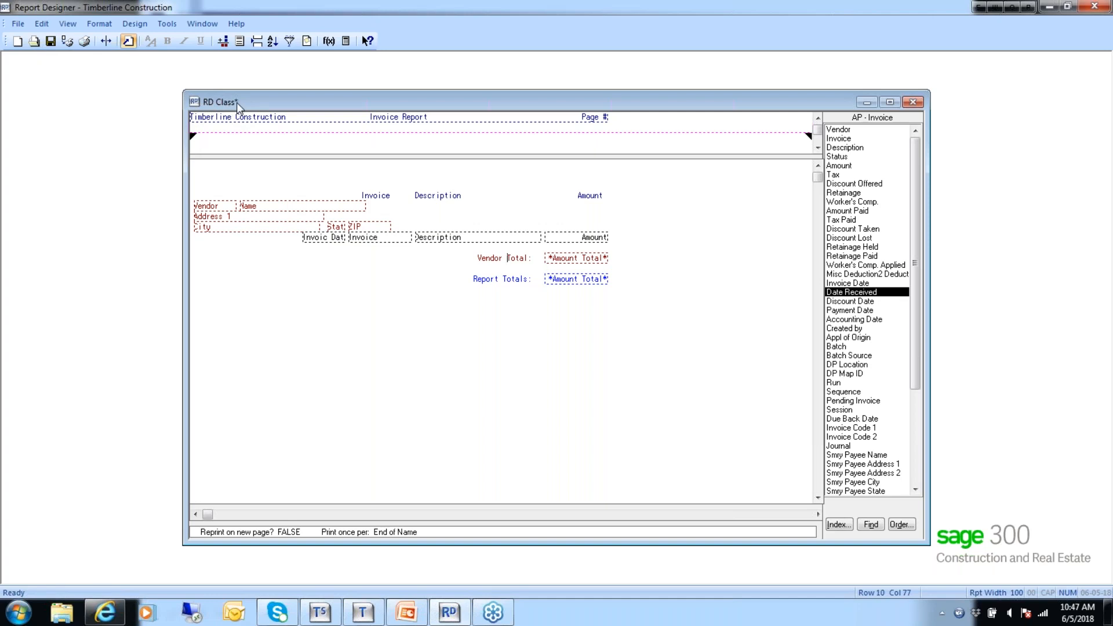
left_click(51, 41)
left_click(135, 24)
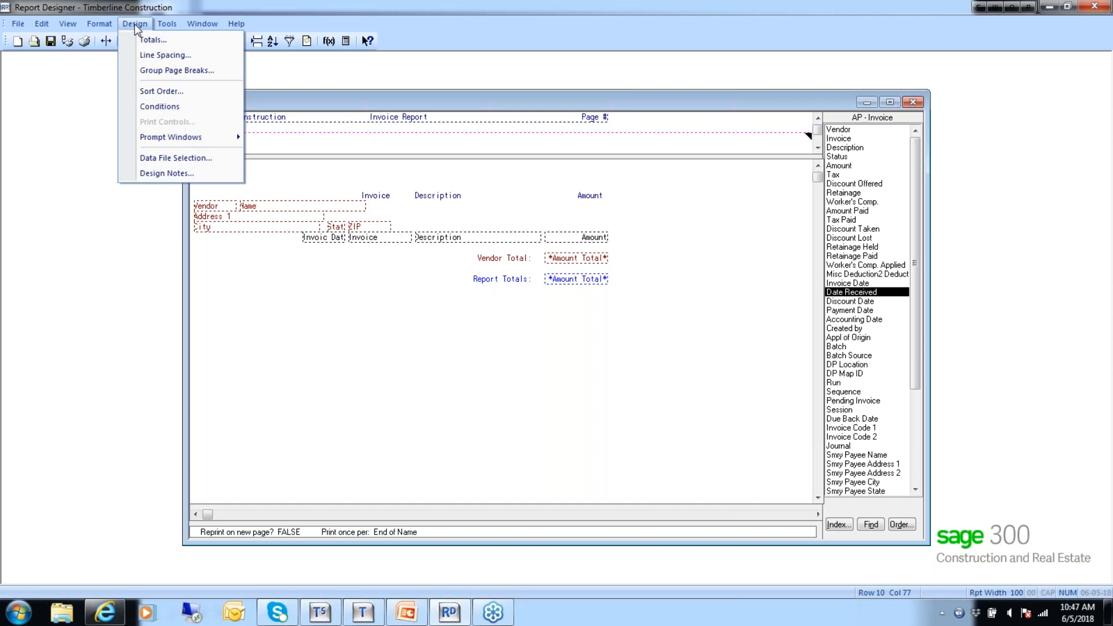
- Set the line spacing between Names and between Invoice Records to Single
left_click(149, 55)
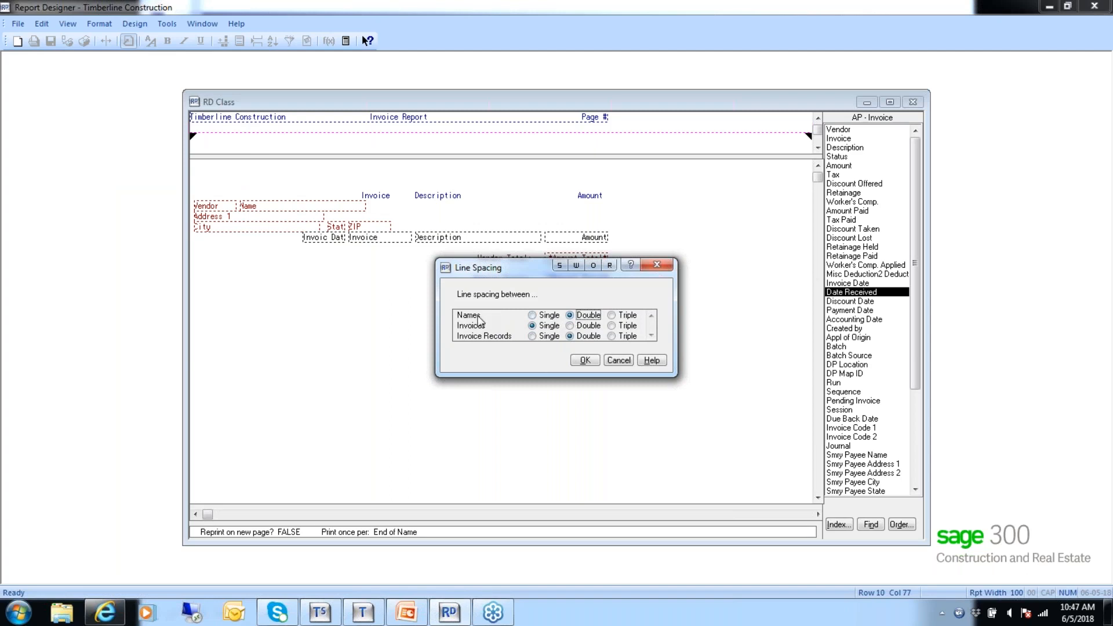
left_click(533, 336)
left_click(532, 315)
left_click(585, 360)
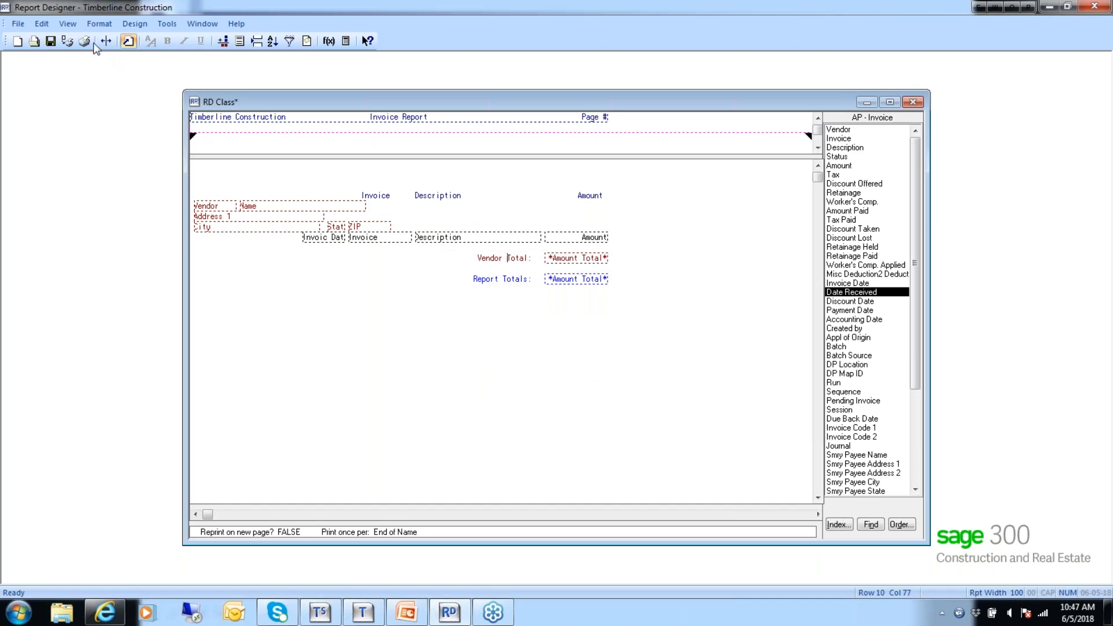
- Preview the report using the AP Master data file to check the line spacing, and return to the design without printing
left_click(67, 40)
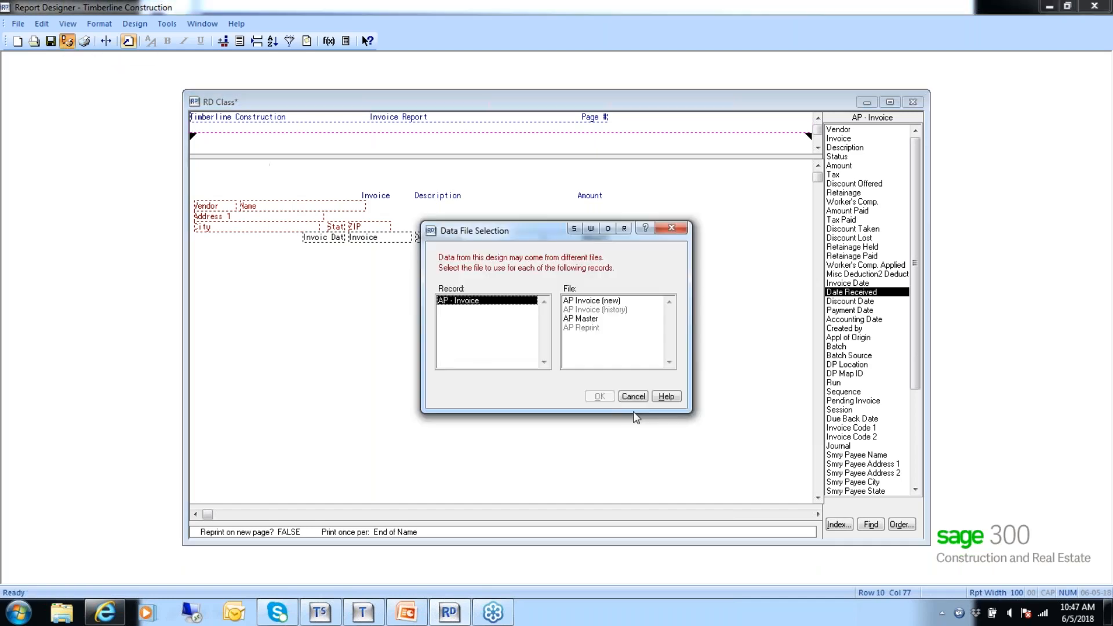
left_click(588, 318)
left_click(601, 398)
left_click(620, 380)
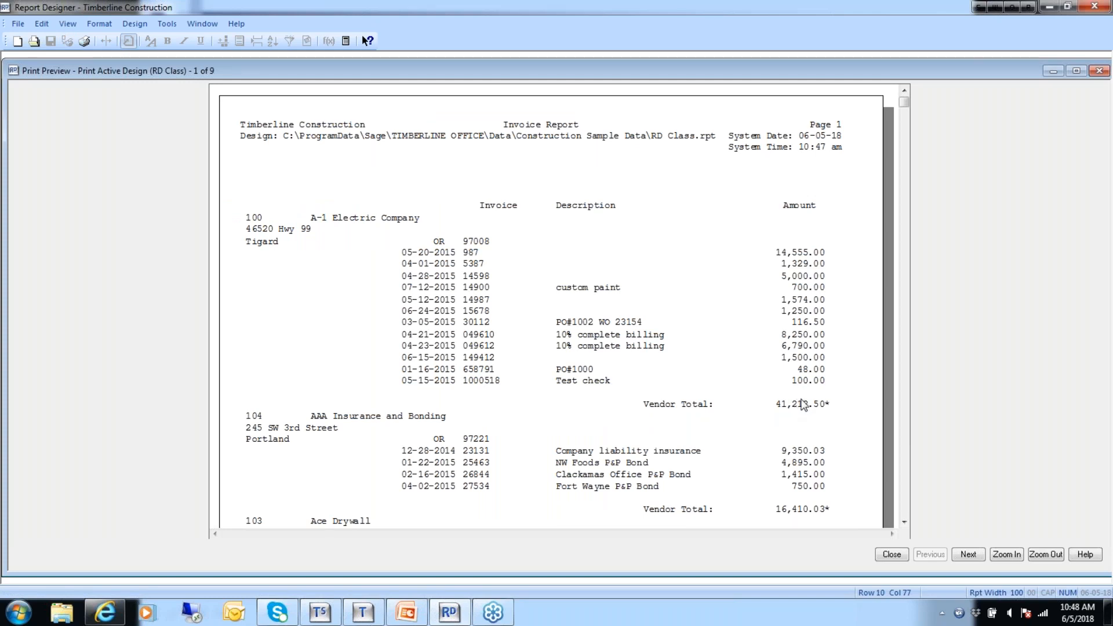
left_click(891, 555)
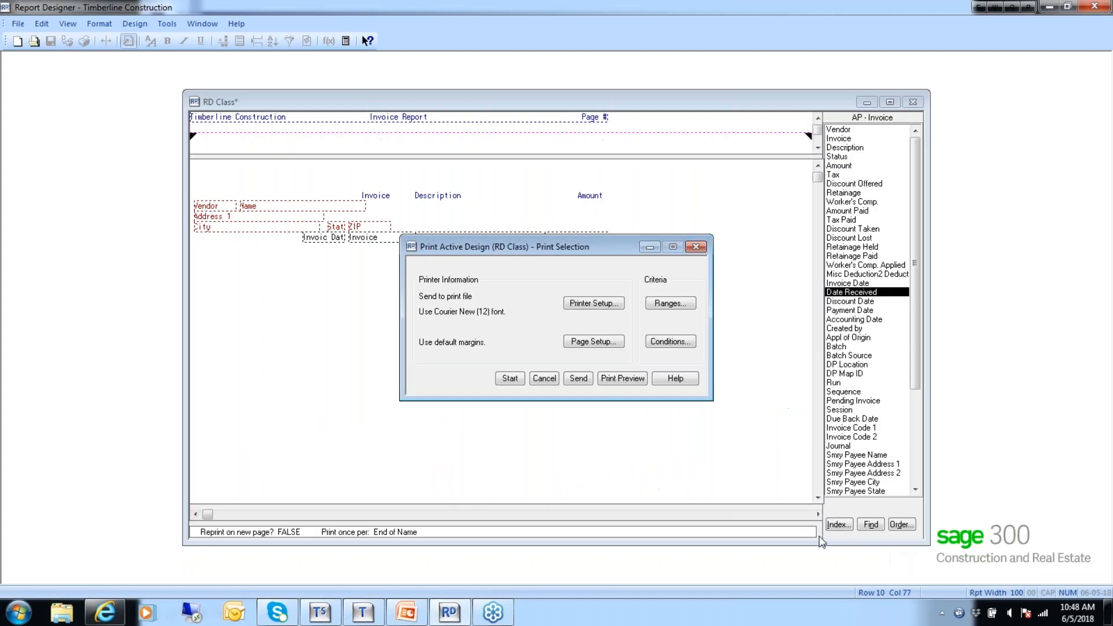
left_click(544, 380)
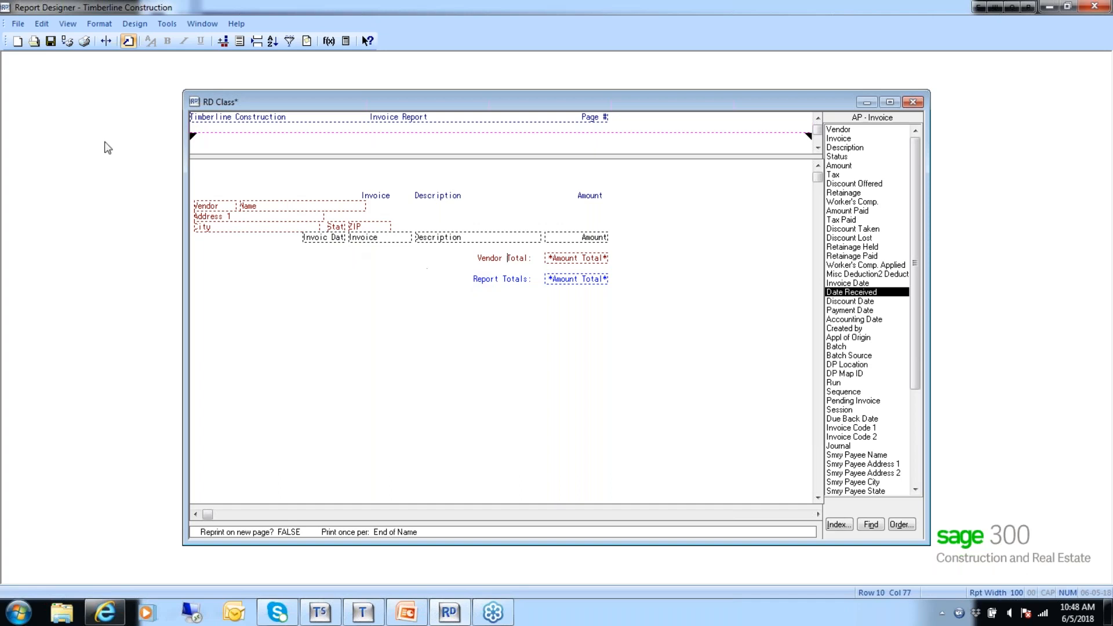
- Set an unconditional page break on Name with the page number reset at each break, and save the design
left_click(129, 25)
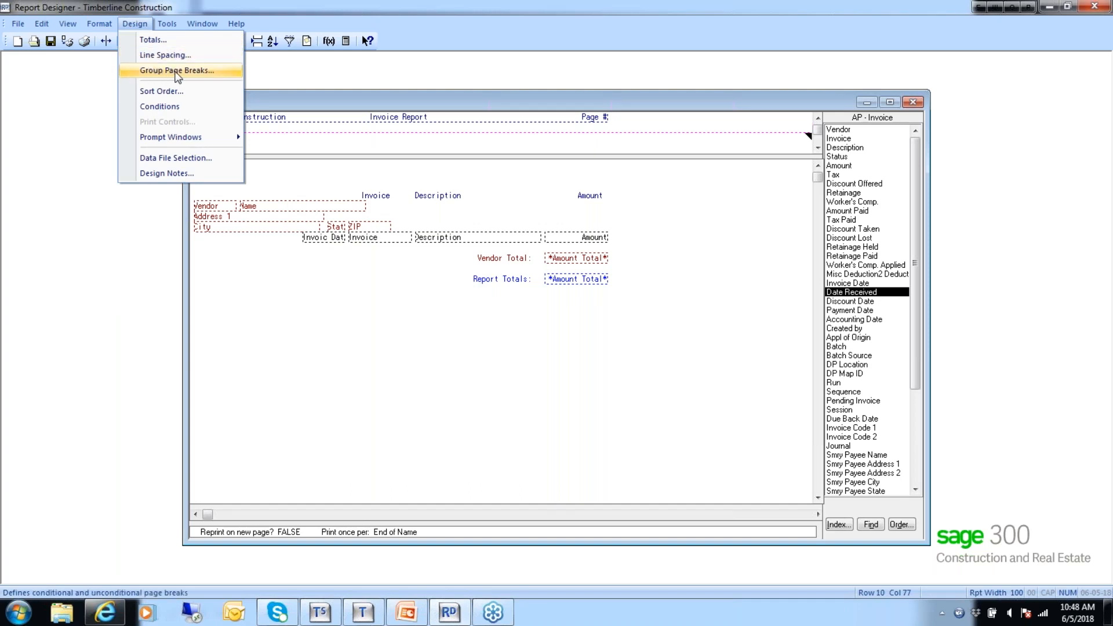
left_click(177, 72)
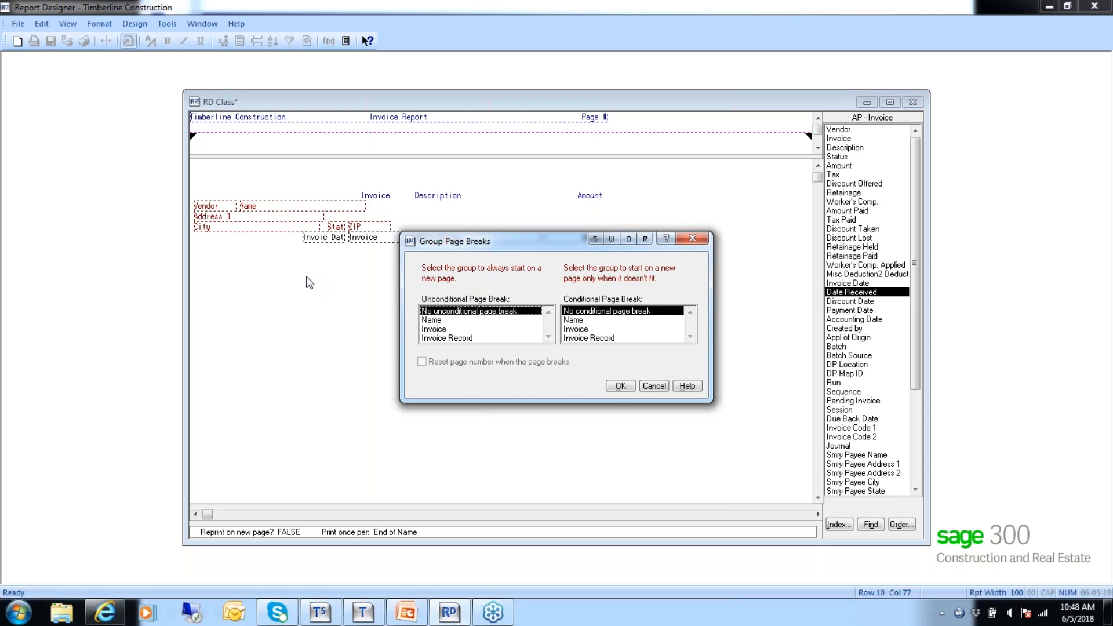
left_click(429, 319)
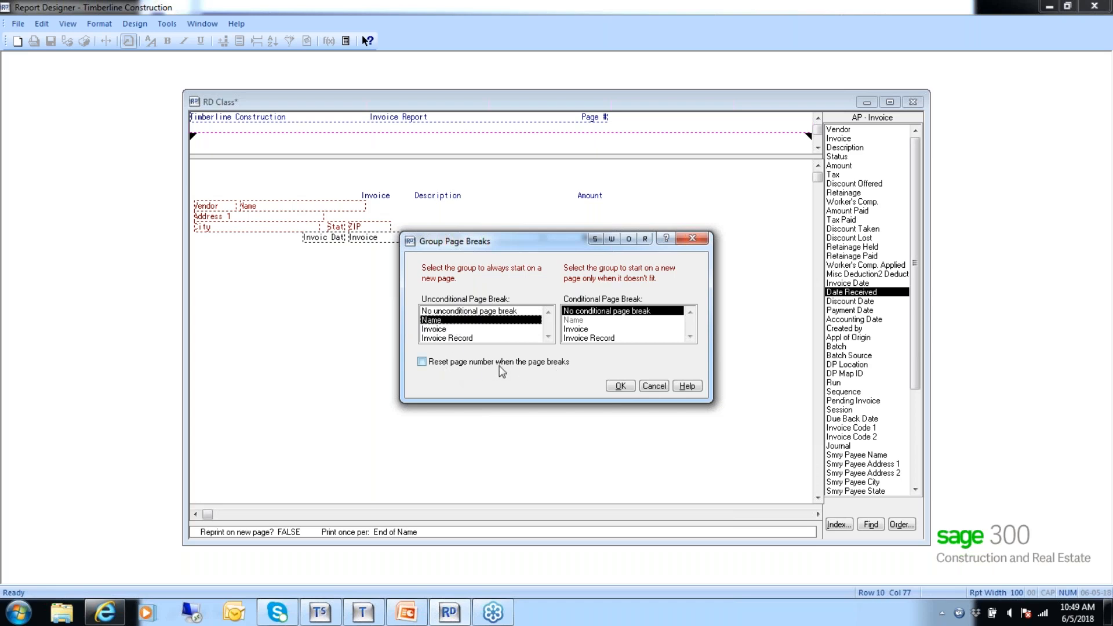
left_click(422, 362)
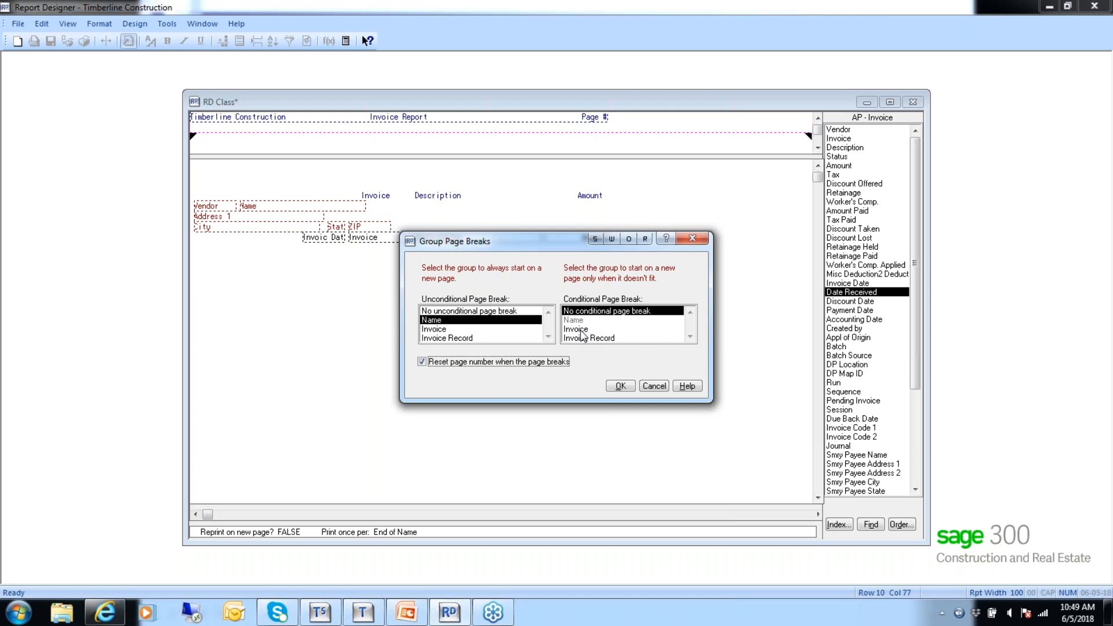
left_click(483, 311)
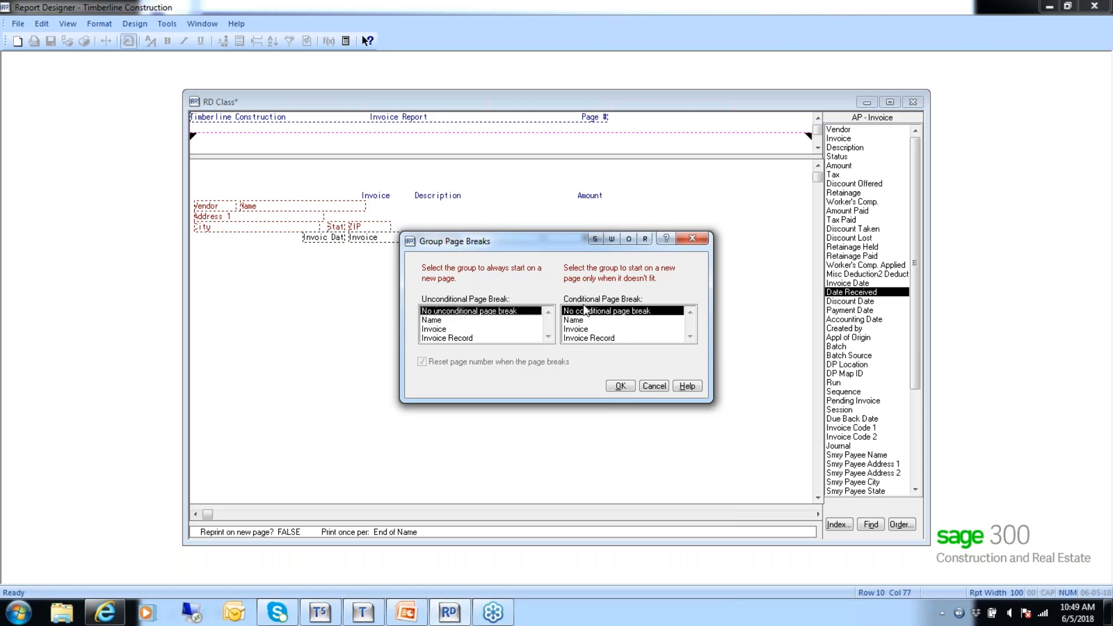
left_click(576, 321)
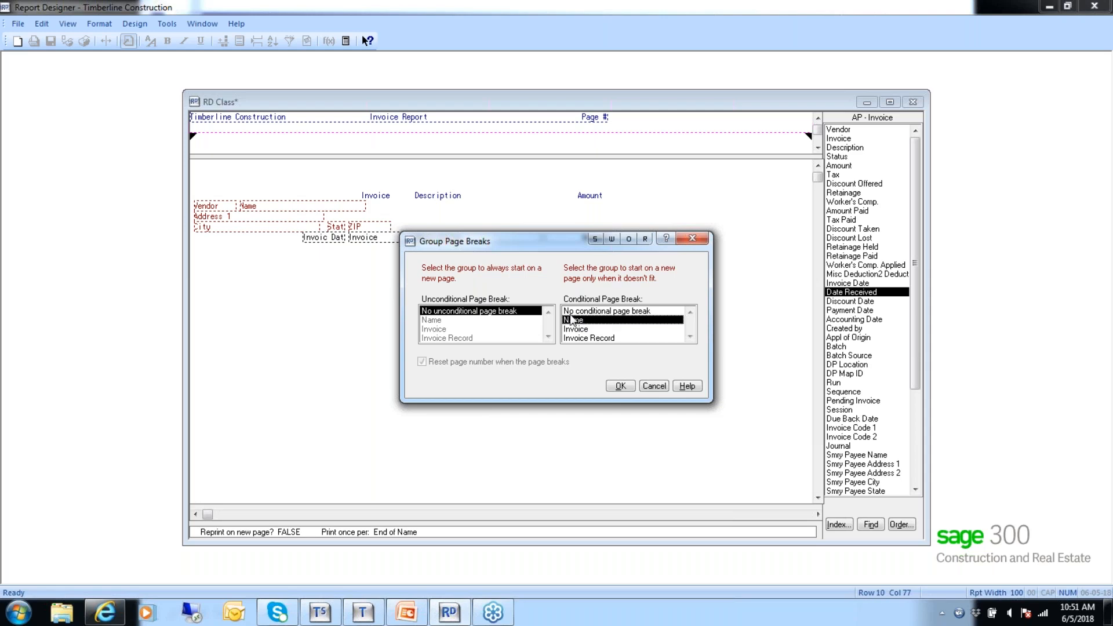
left_click(591, 311)
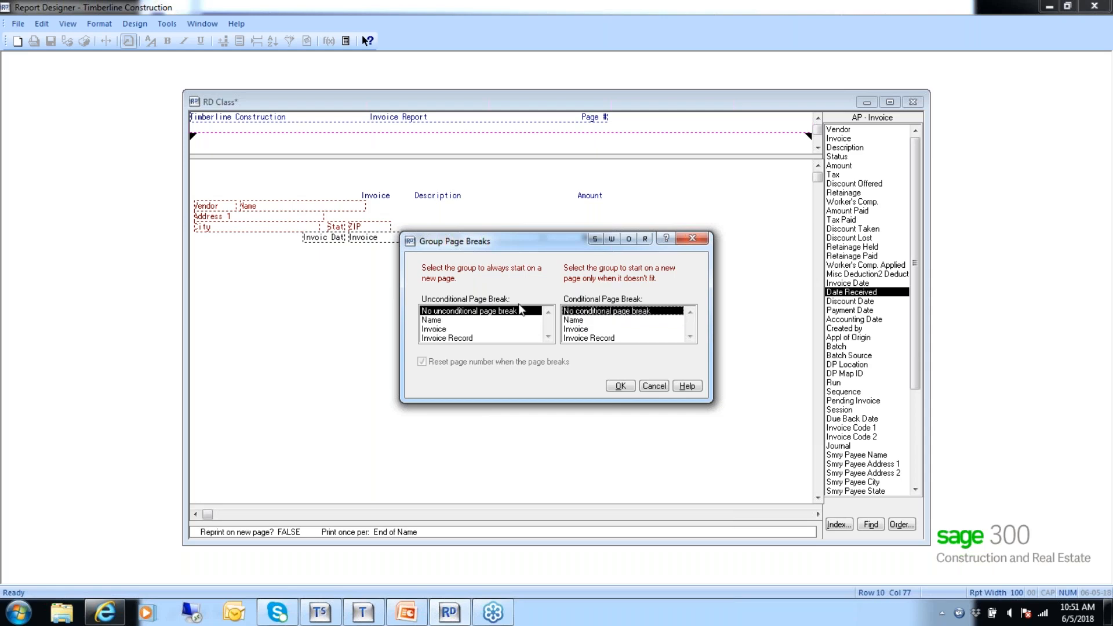
left_click(437, 321)
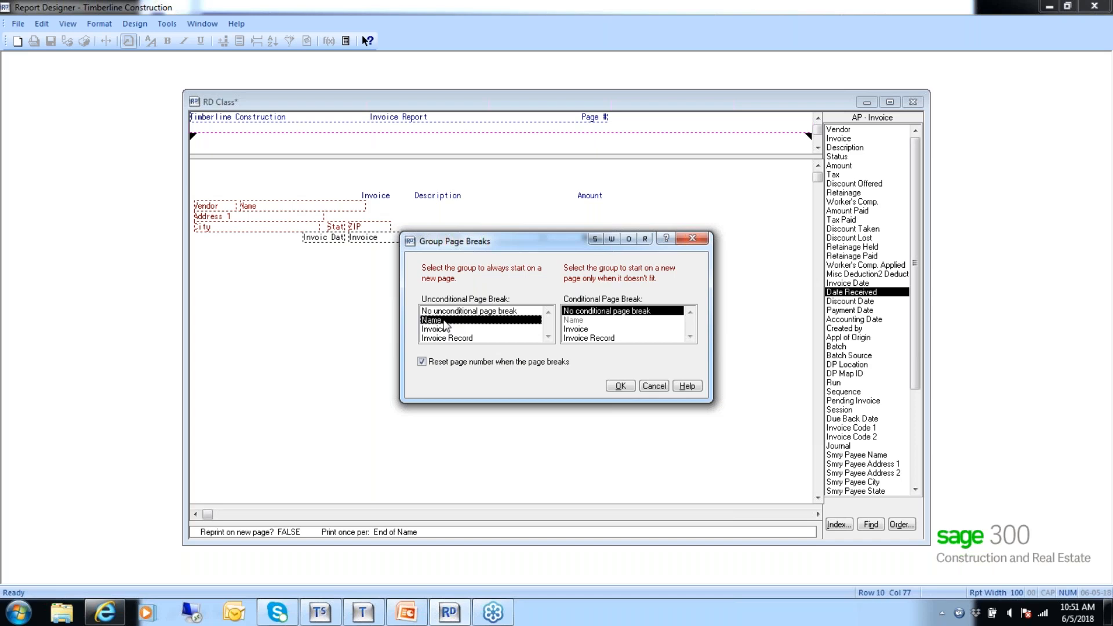
left_click(618, 387)
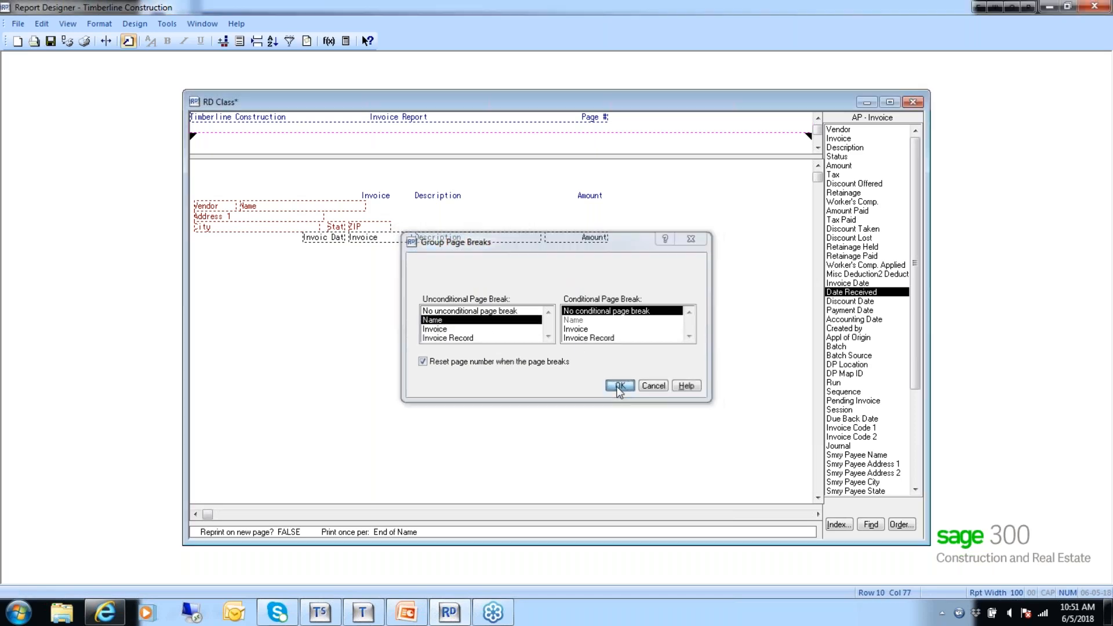
left_click(51, 42)
- Preview the first three pages using the AP Master data file, check the page breaks and numbering, and return to the design
left_click(67, 41)
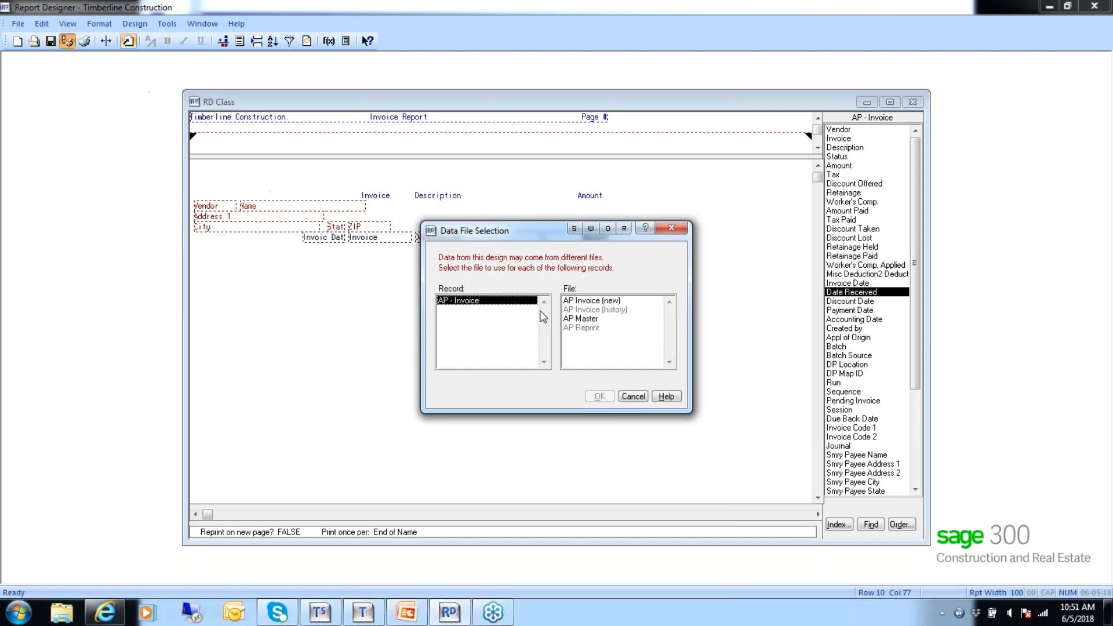
left_click(580, 319)
left_click(599, 397)
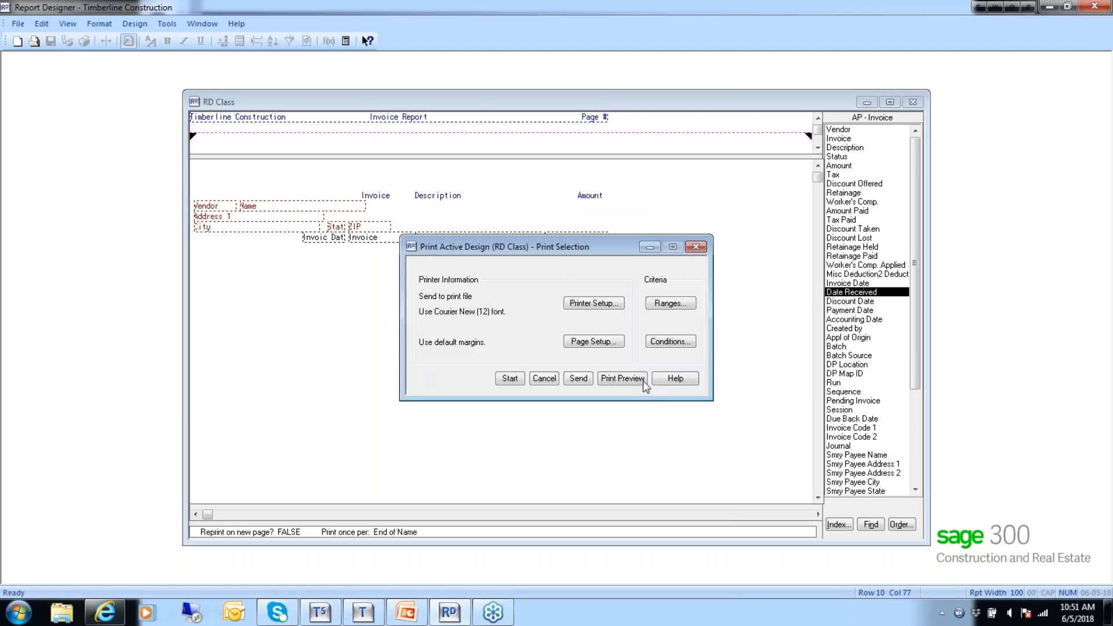
left_click(619, 379)
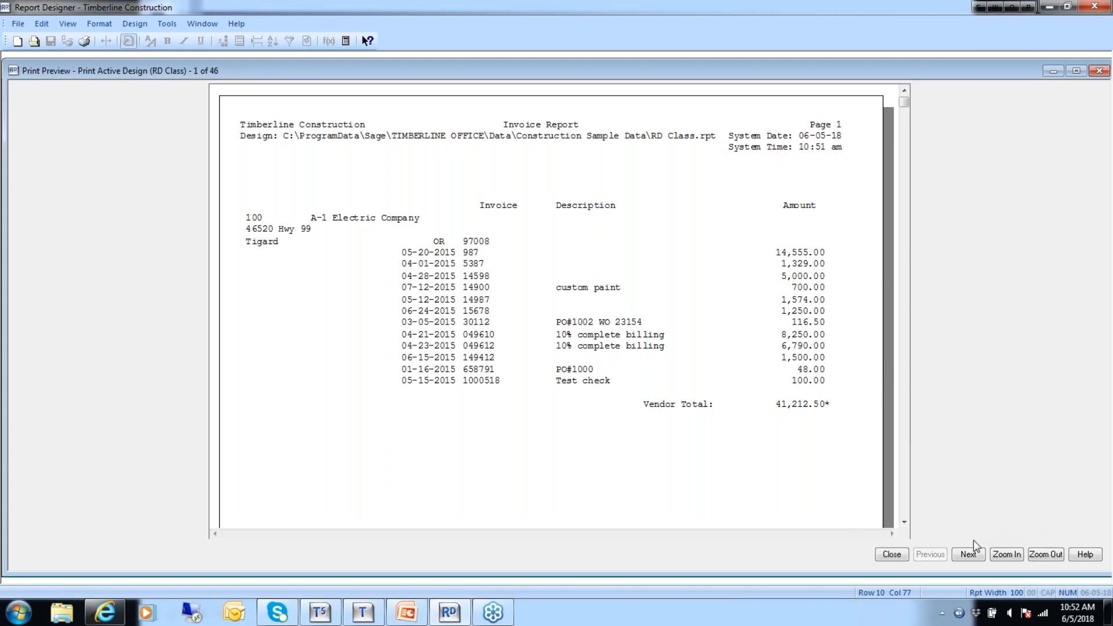
left_click(968, 555)
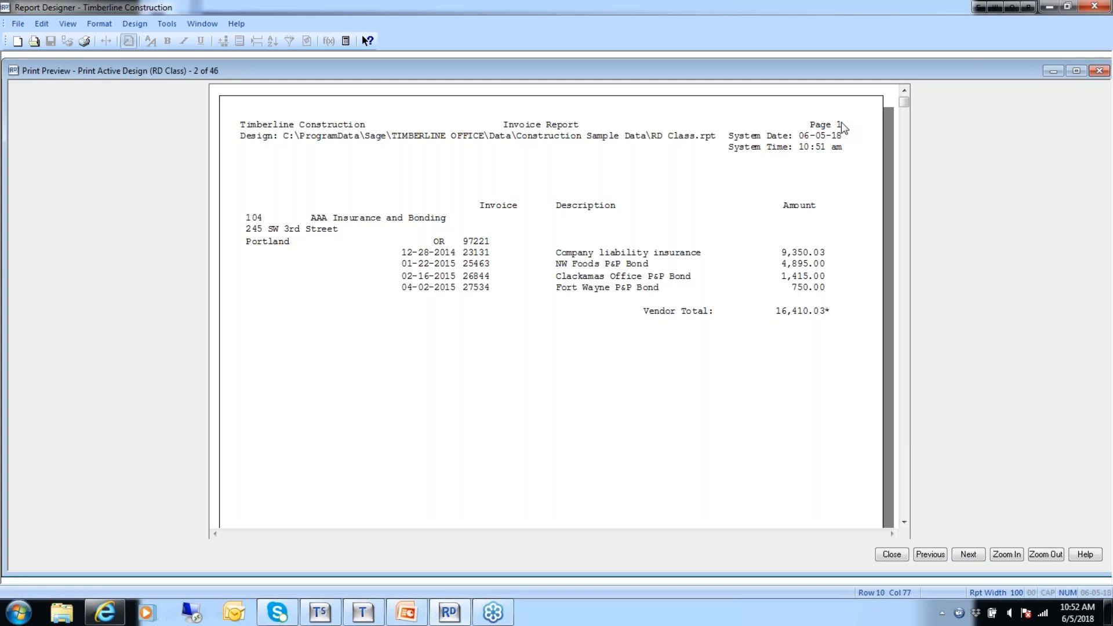
left_click(969, 557)
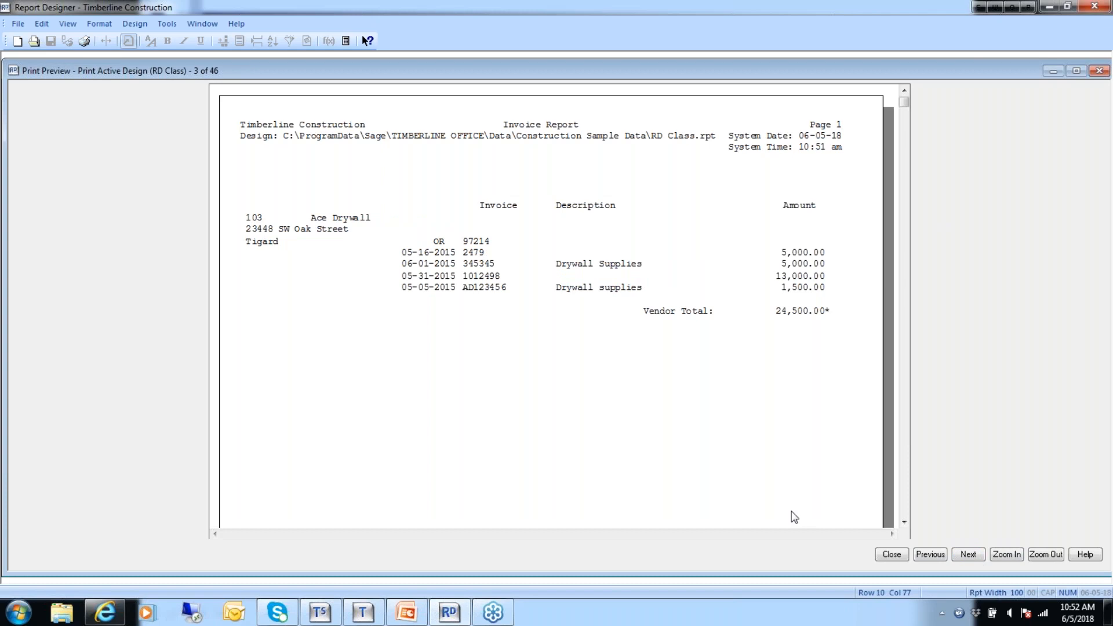
left_click(891, 555)
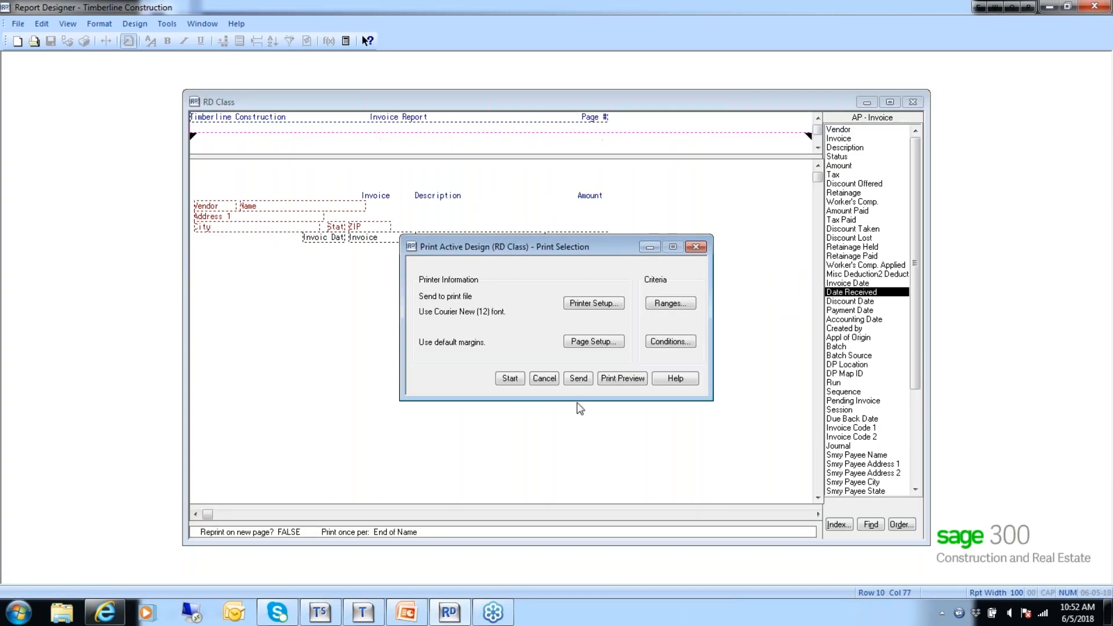
left_click(544, 378)
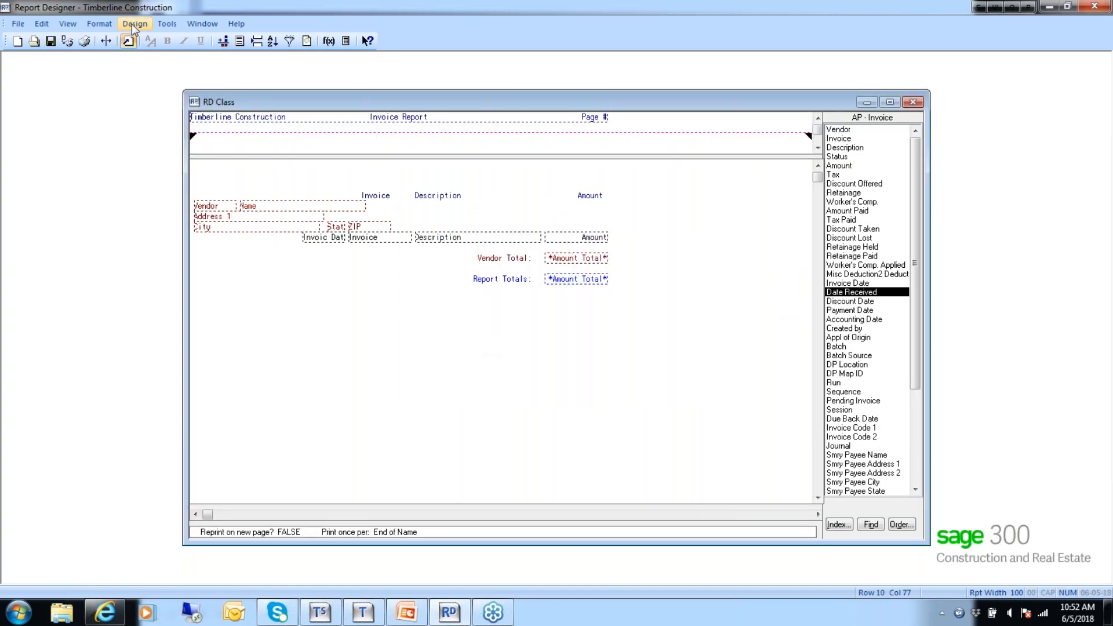
- Set the group page breaks to No unconditional page break
left_click(131, 24)
left_click(159, 72)
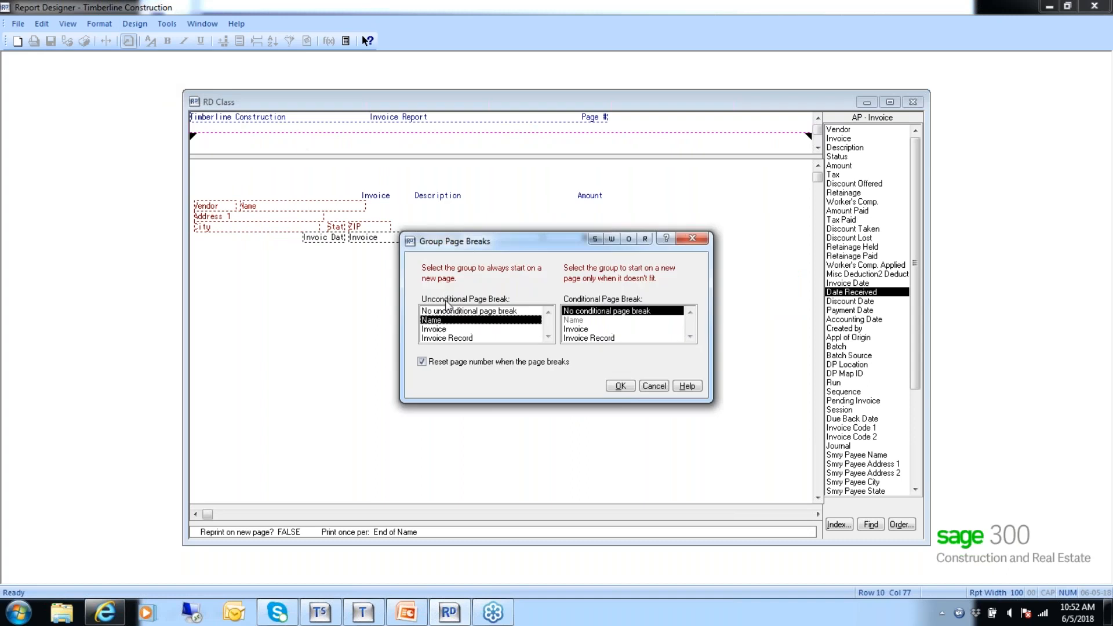
left_click(450, 312)
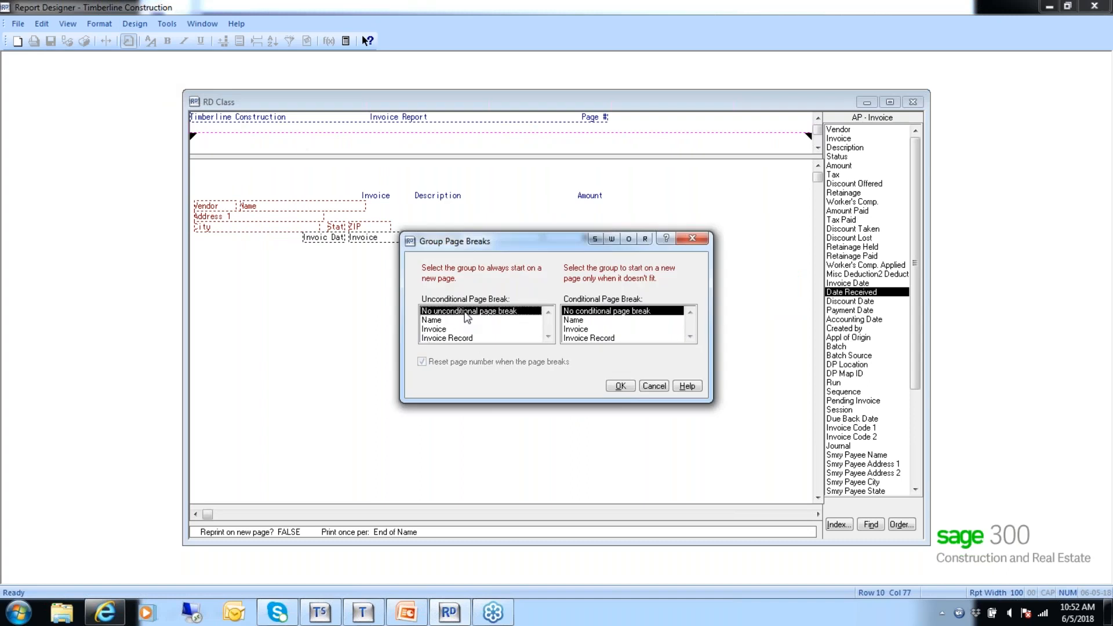
left_click(620, 386)
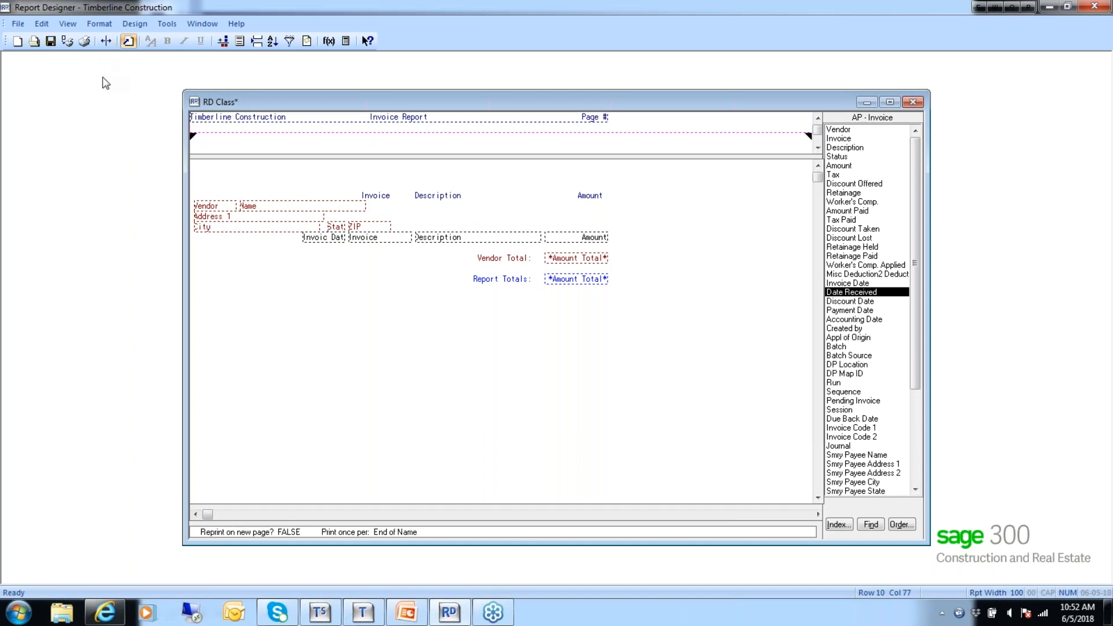
- Add a report condition that prints only invoices whose Status is equal to Open
left_click(96, 24)
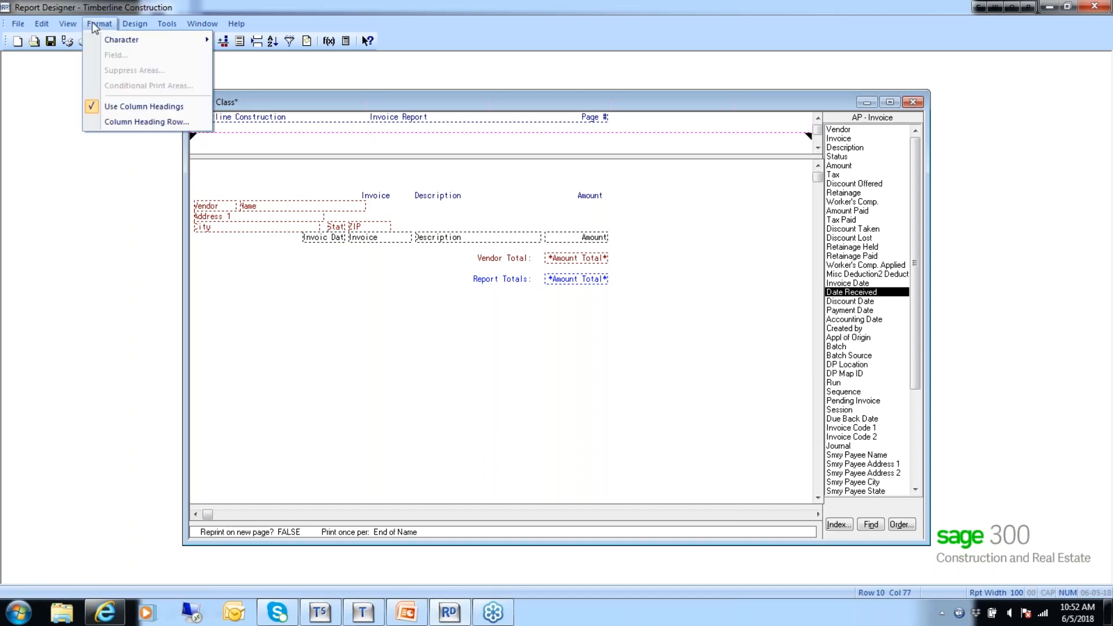
mouse_move(135, 24)
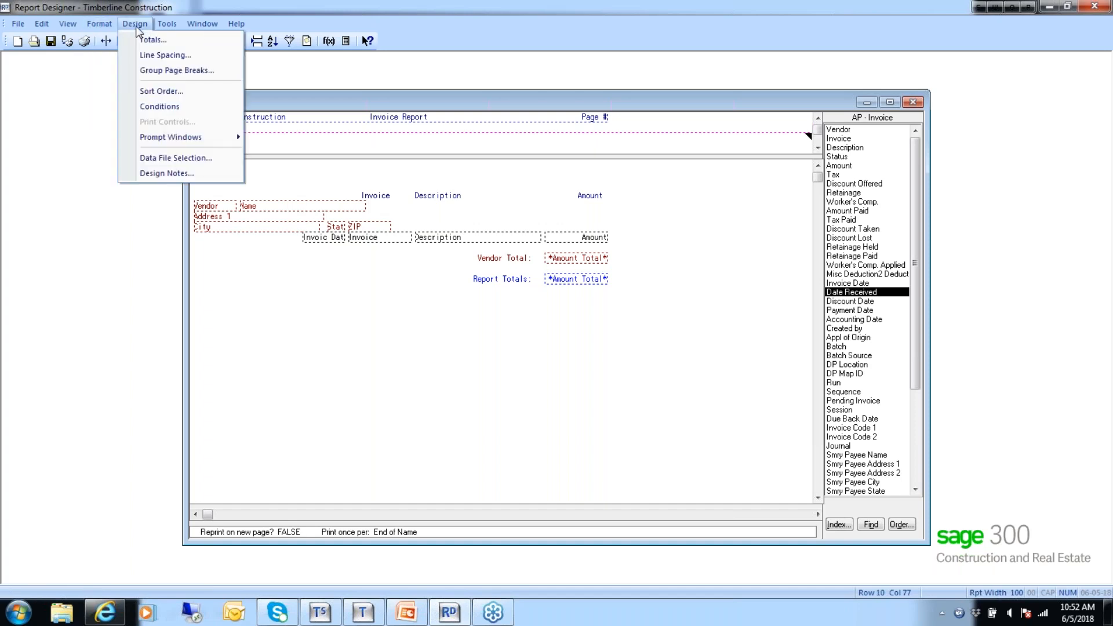
left_click(152, 109)
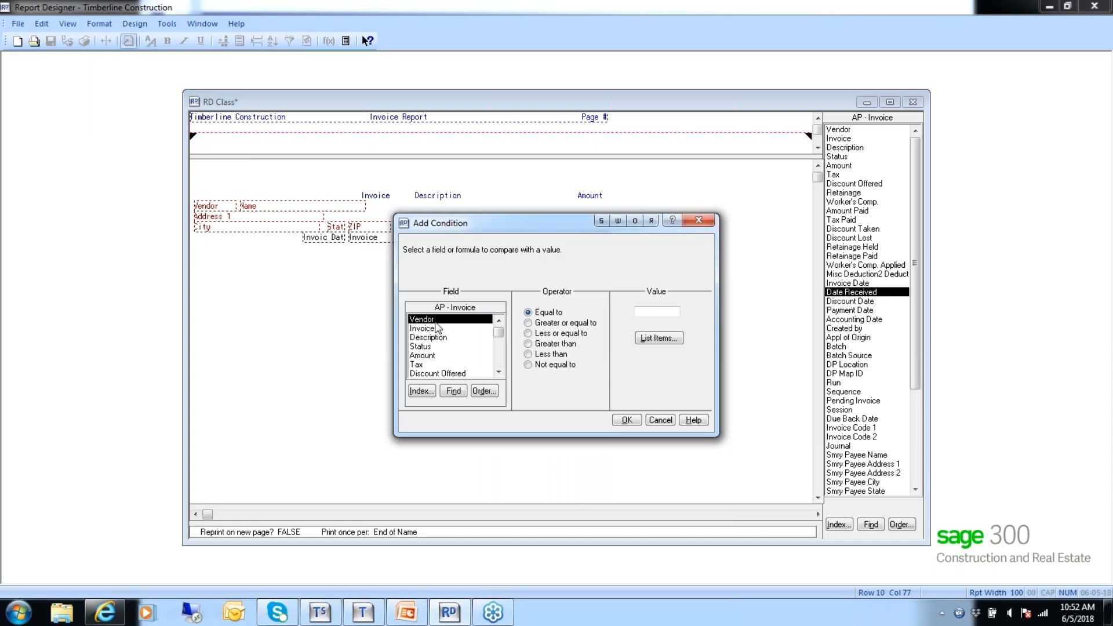
left_click_drag(540, 226, 481, 200)
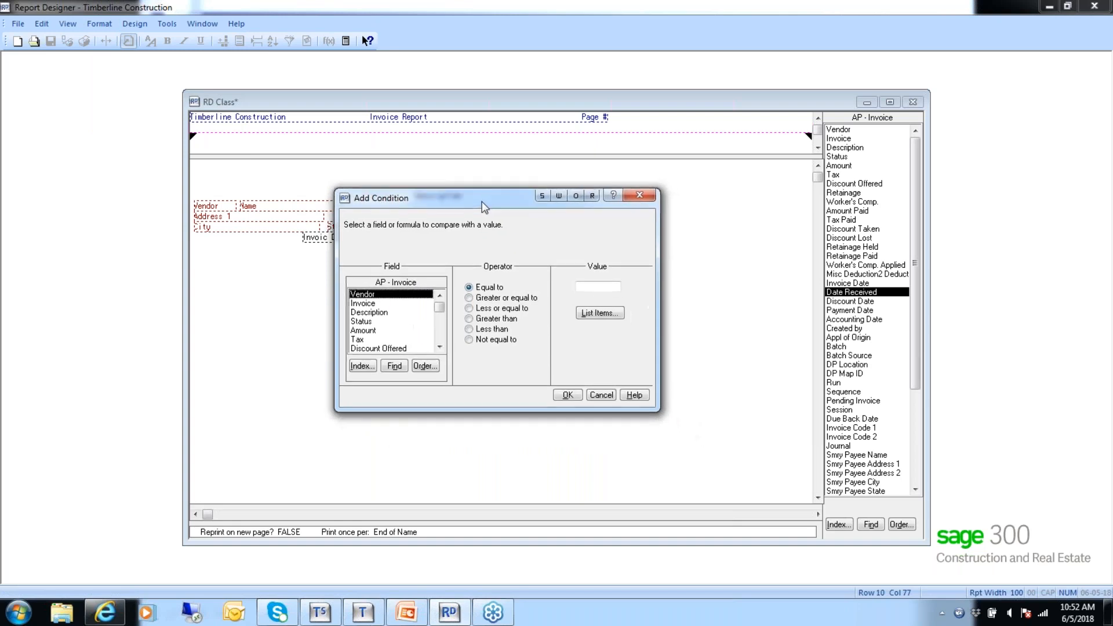
left_click(365, 324)
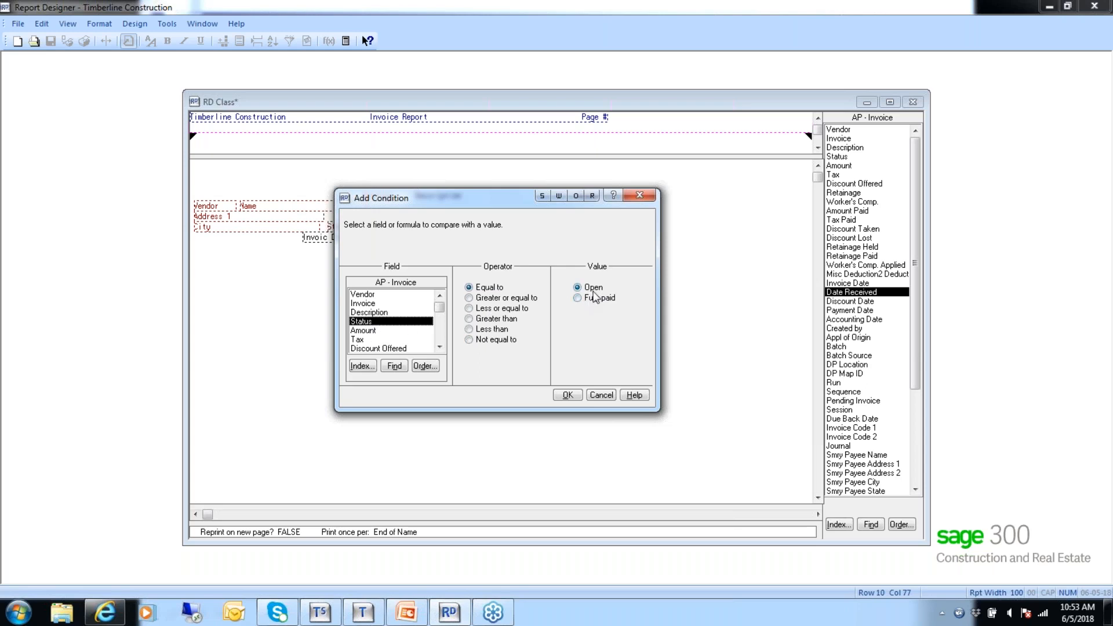
left_click(568, 396)
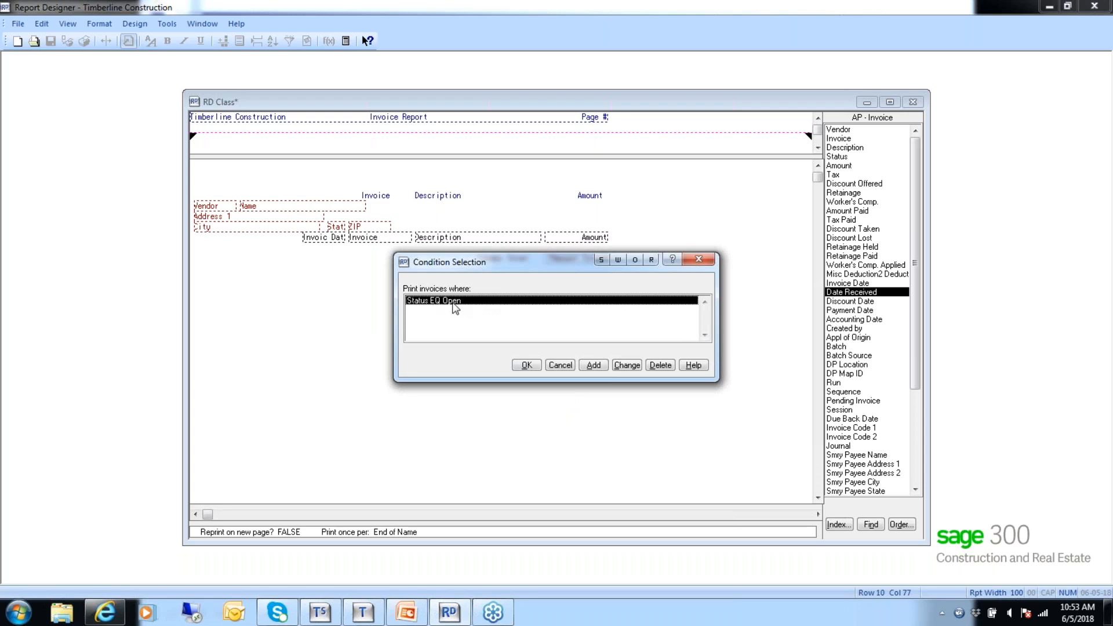
left_click(594, 365)
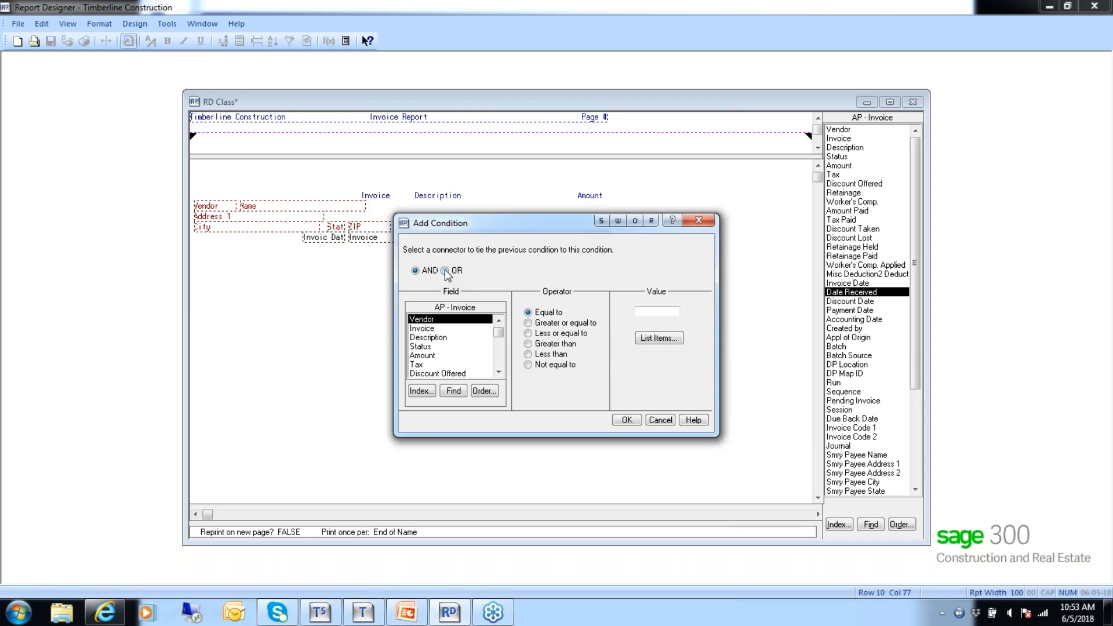
left_click(444, 270)
left_click(415, 270)
left_click(655, 420)
- Accept the condition selection and save the design, previewing the report using the AP Master data file
left_click(529, 364)
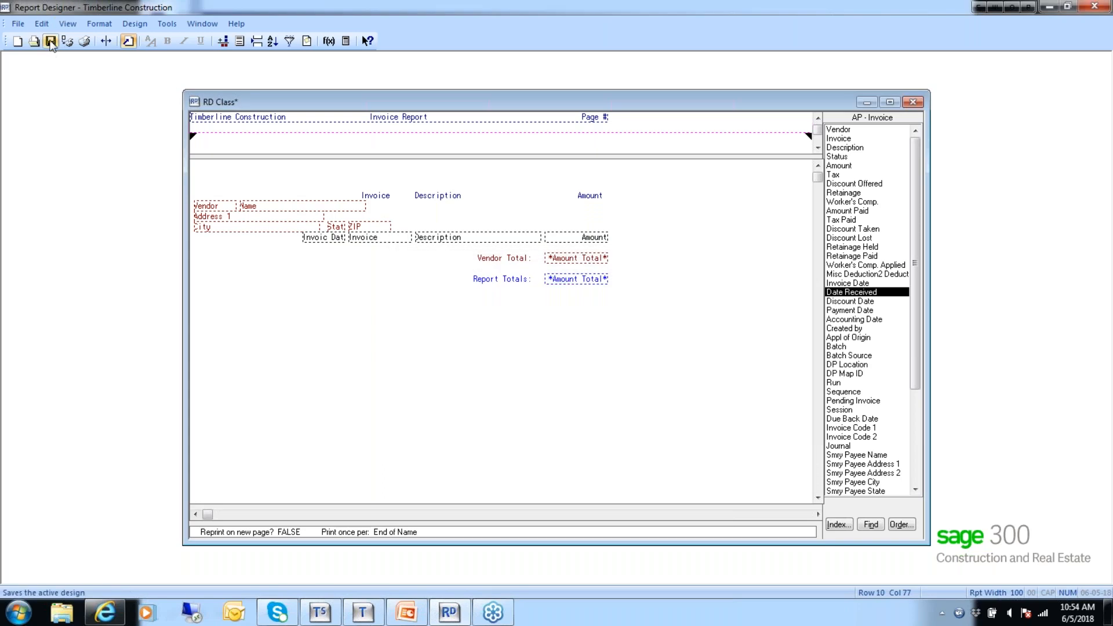
left_click(67, 41)
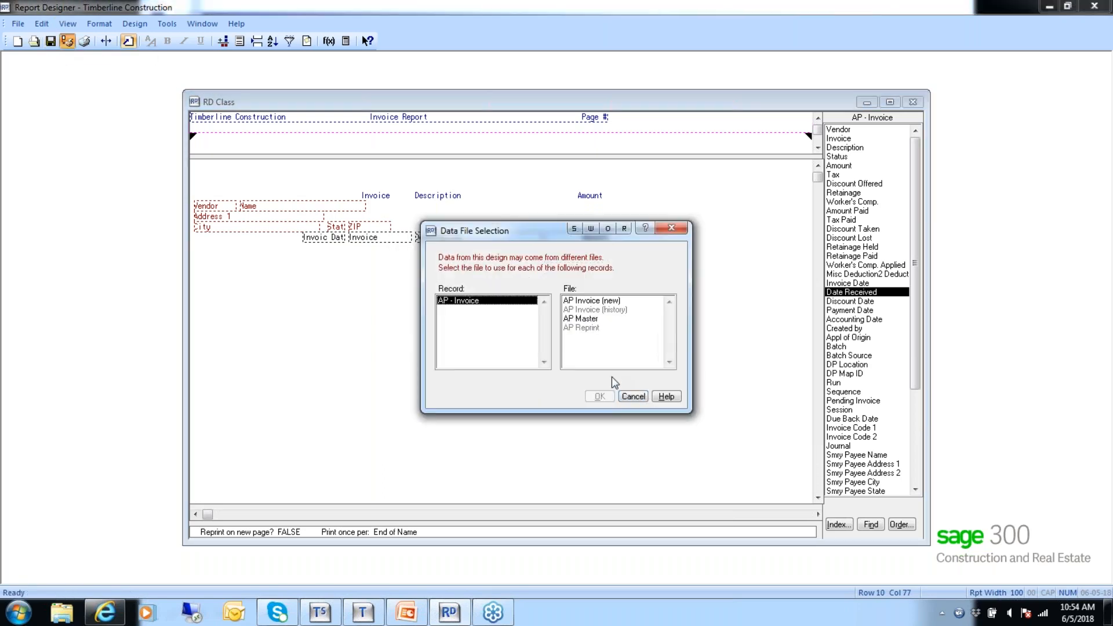
left_click(580, 319)
left_click(601, 397)
left_click(637, 378)
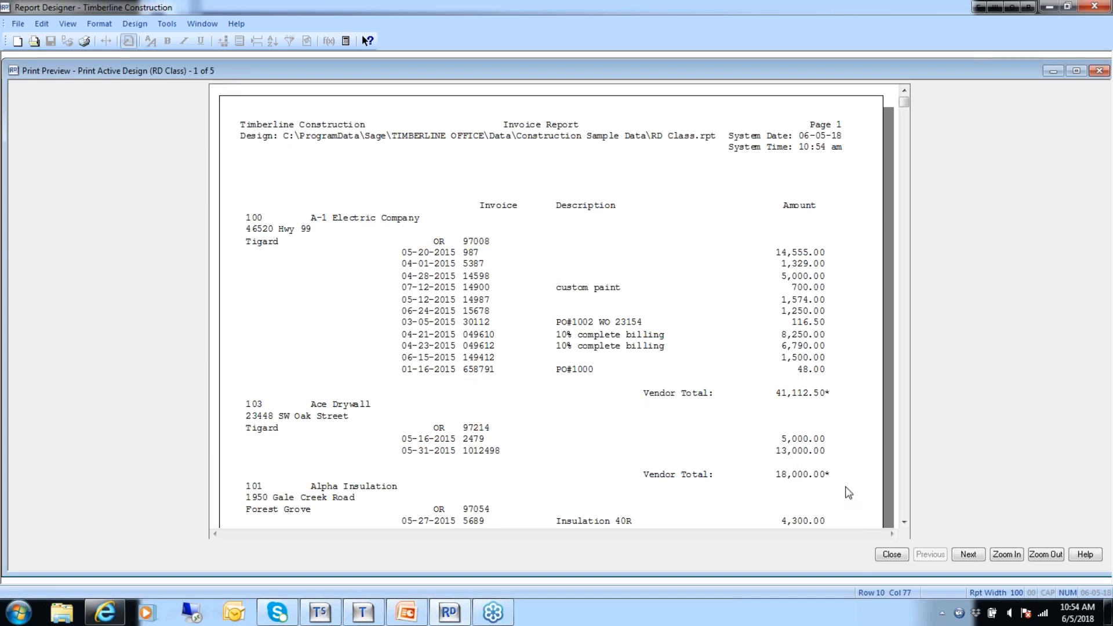
- Review the report totals on the last page and the page before it, and return to the design
key("ctrl+End")
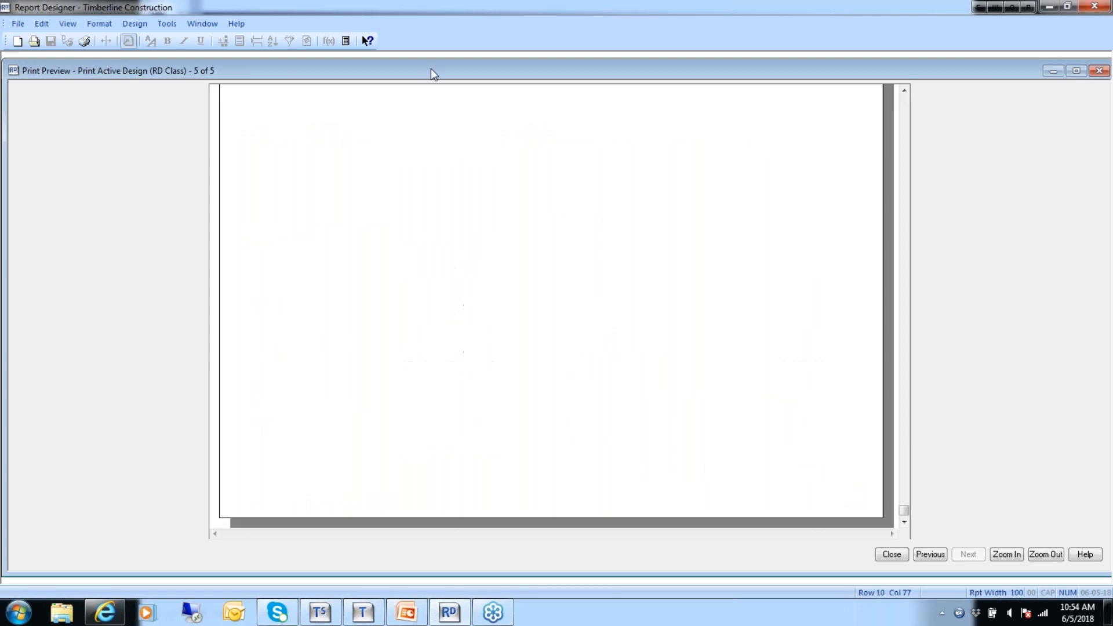
left_click(902, 109)
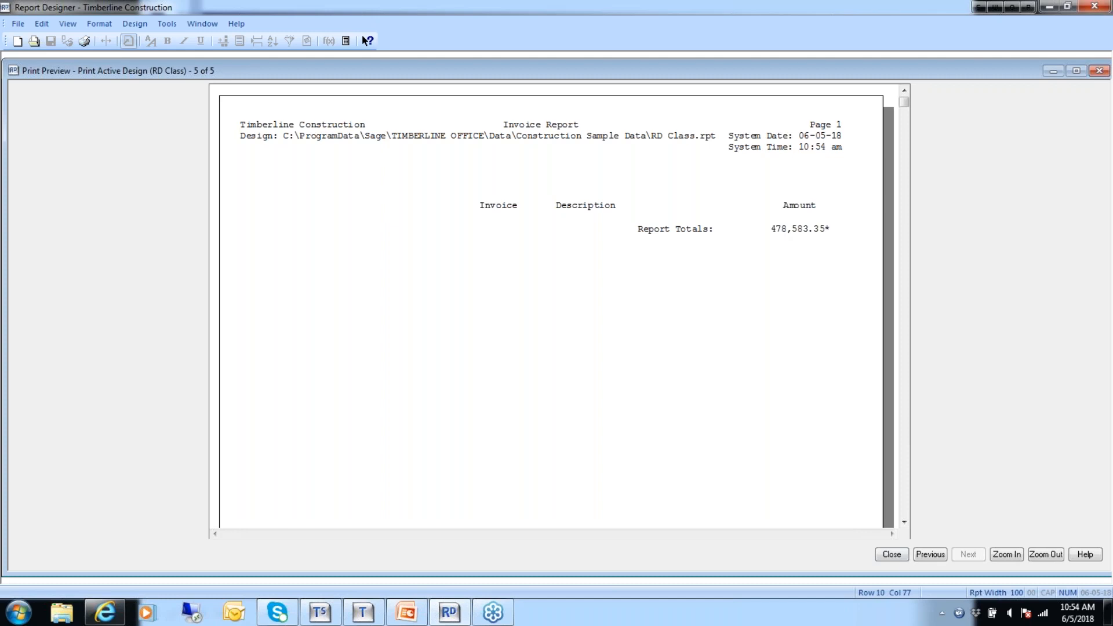
left_click(904, 90)
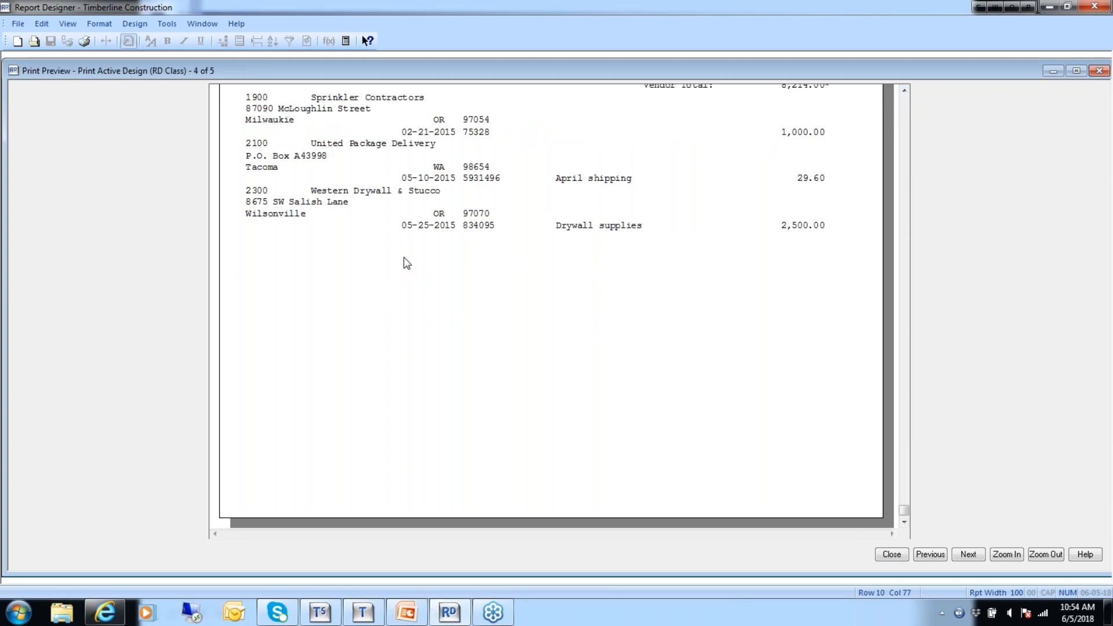
left_click(892, 555)
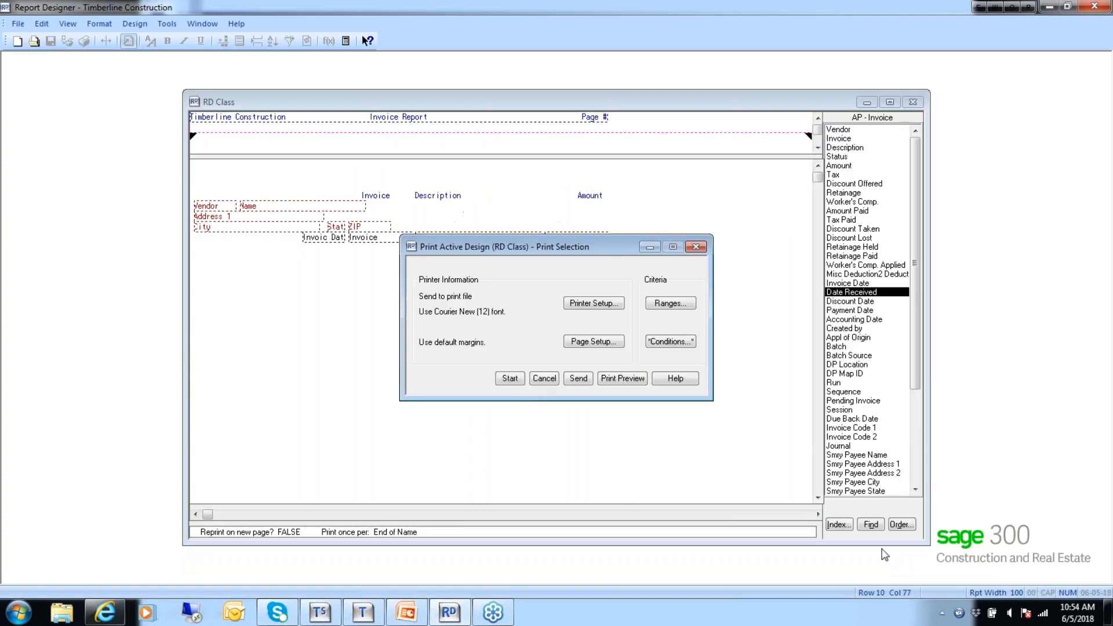
left_click(540, 382)
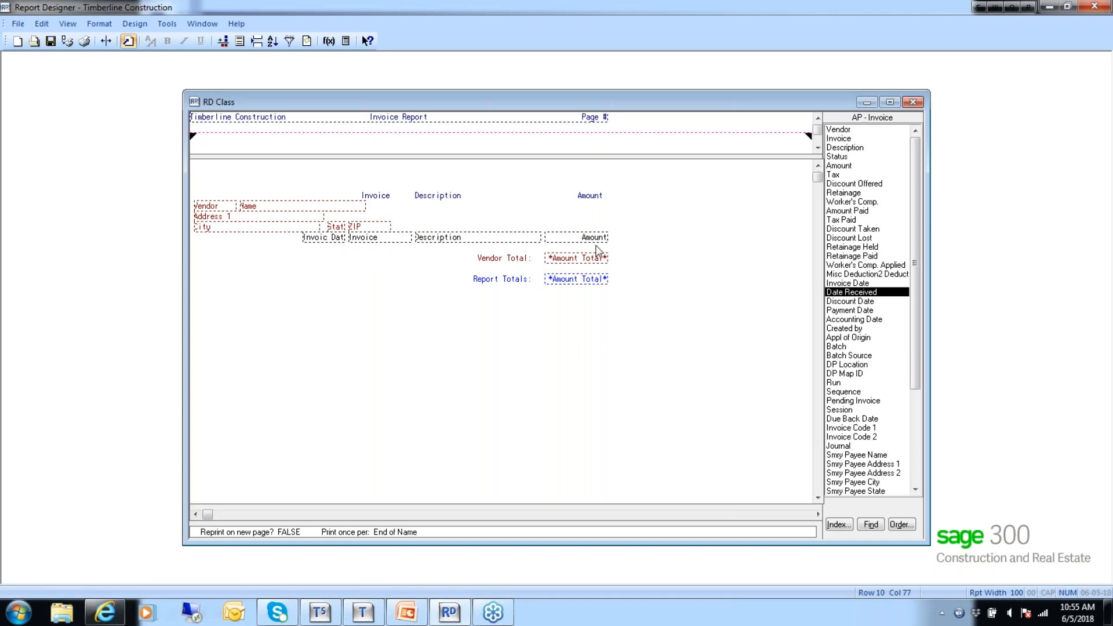
- Add the Amount Paid field after Amount on the invoice line and move its column heading down one row
left_click(616, 238)
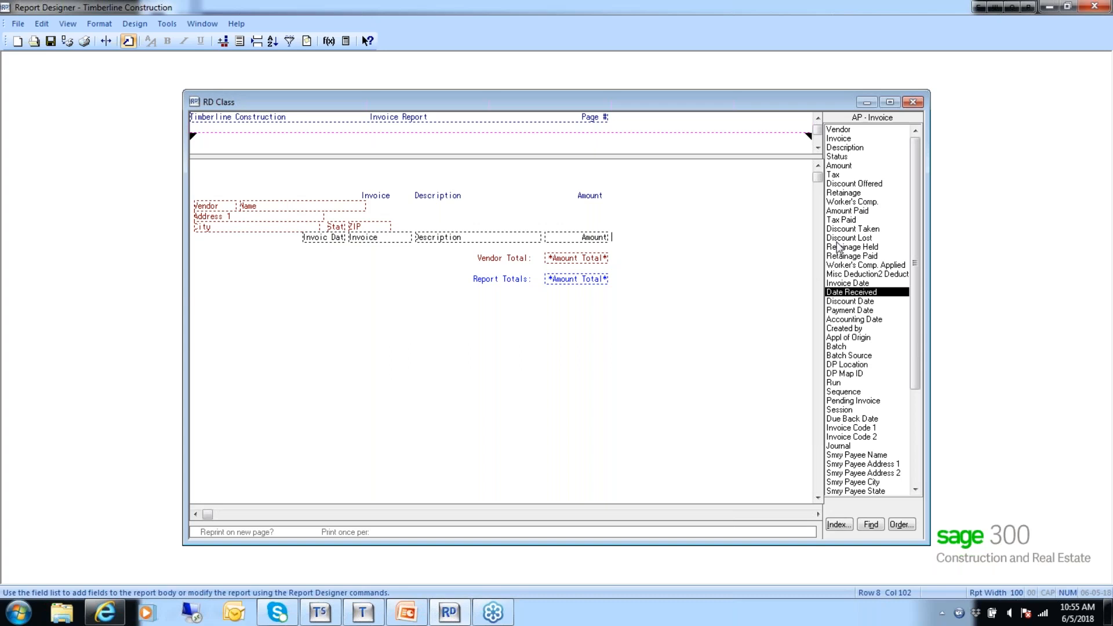
left_click(847, 212)
double_click(847, 213)
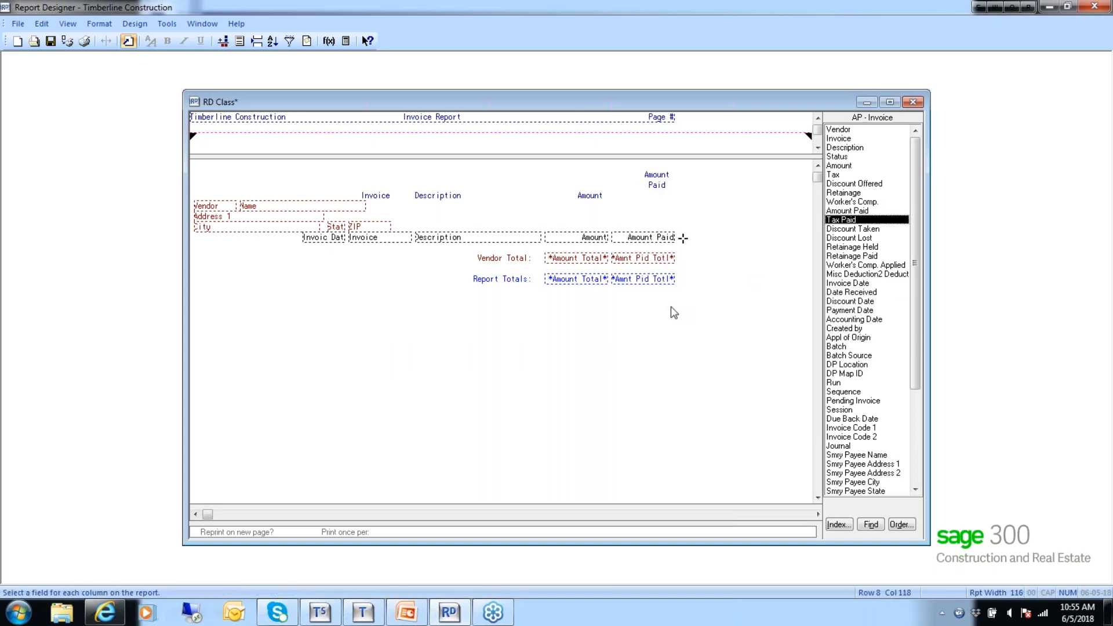
left_click_drag(626, 167, 681, 192)
left_click(653, 174)
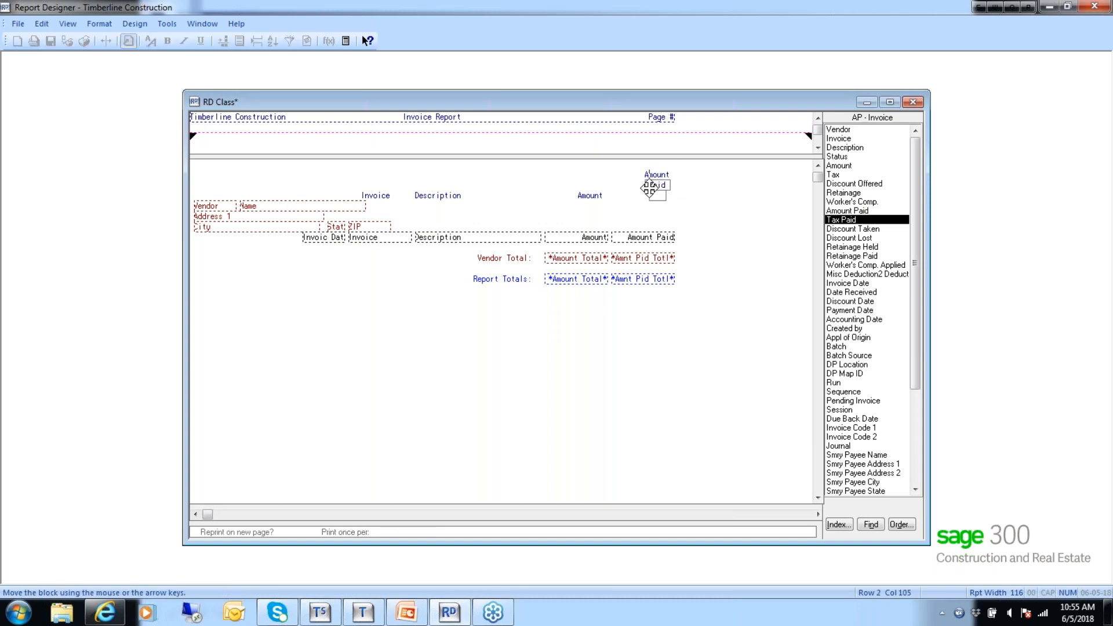
left_click(651, 189)
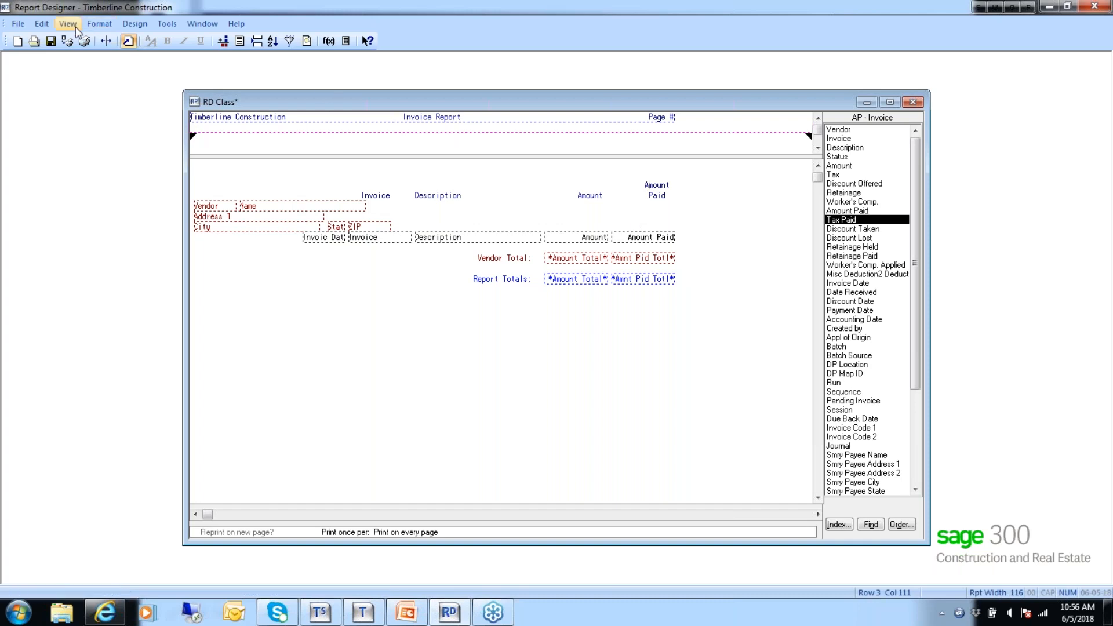
- Add an AND condition from the AP - Vendor record that prints only invoices whose vendor Type is equal to Subcontractor
left_click(129, 25)
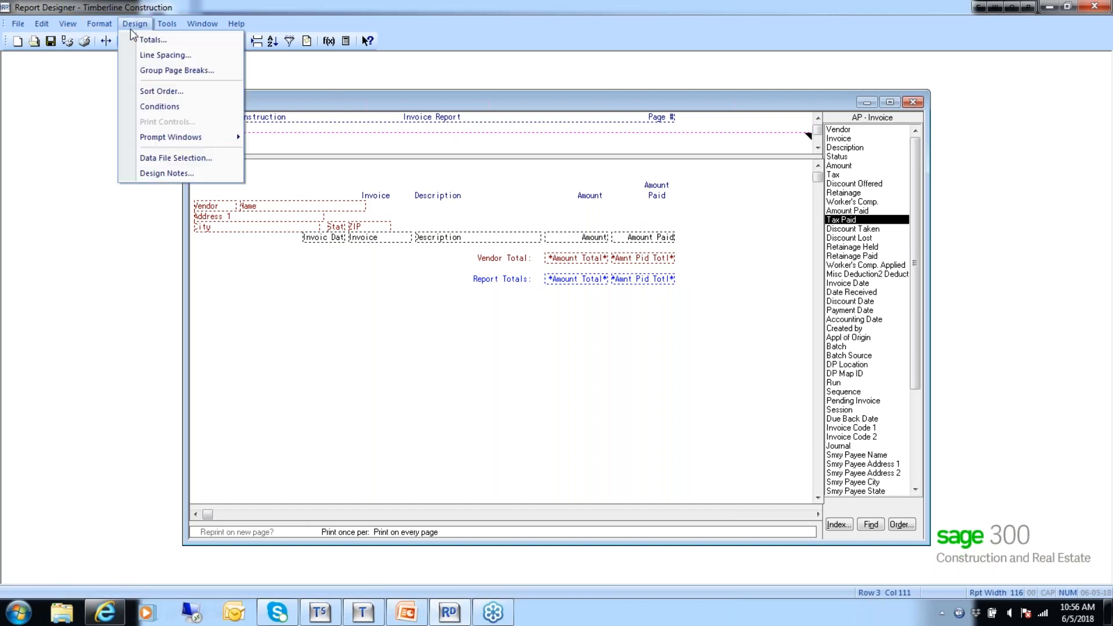
left_click(137, 106)
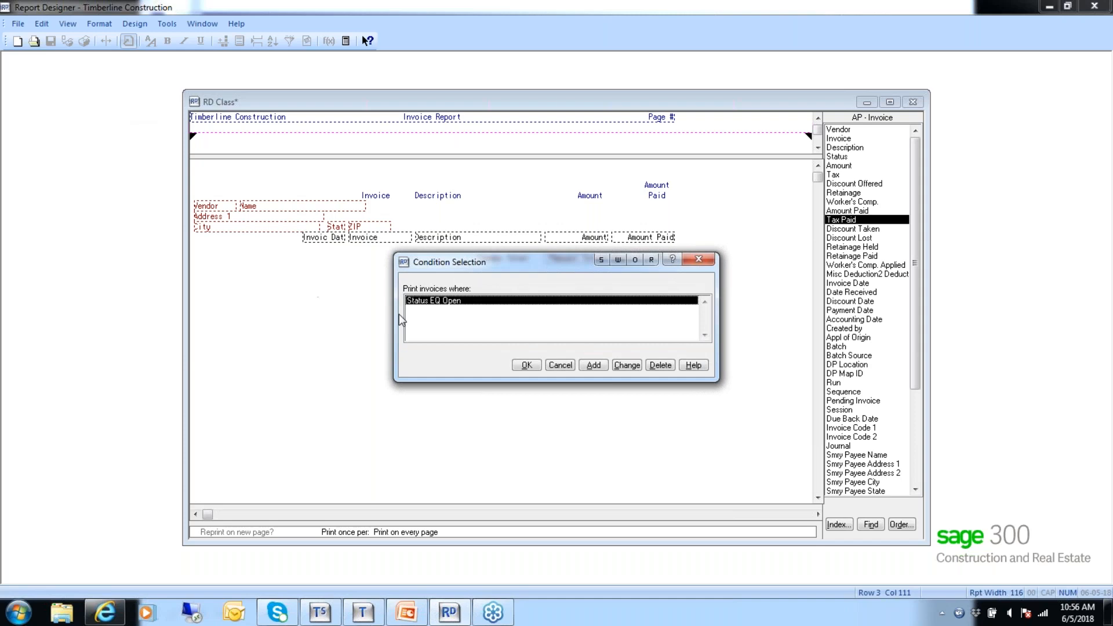
left_click(593, 365)
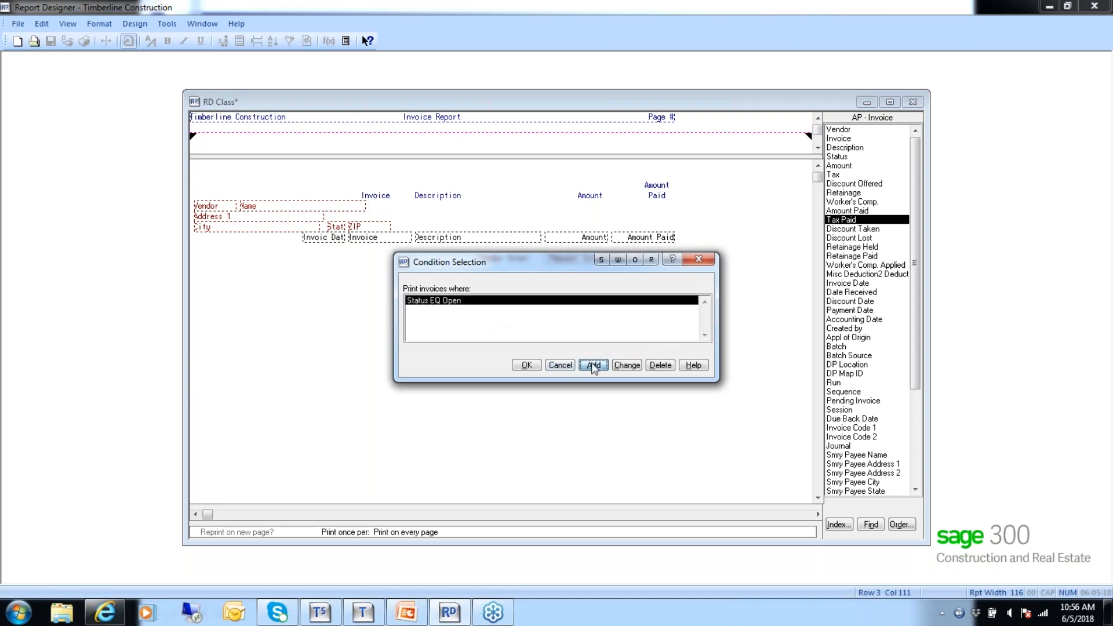
left_click(422, 390)
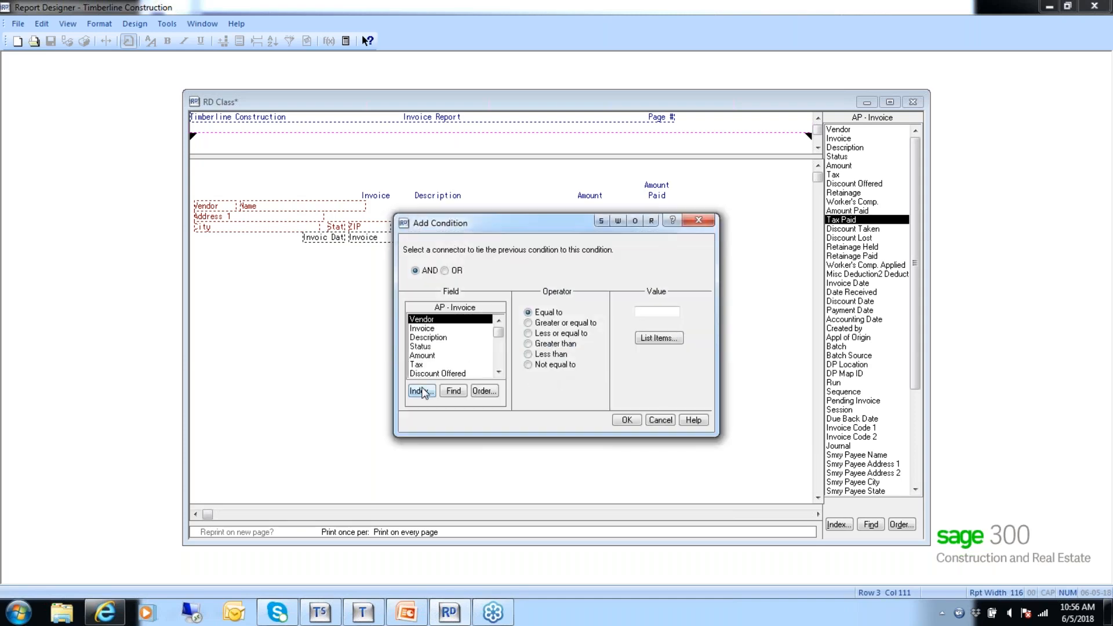
left_click(528, 272)
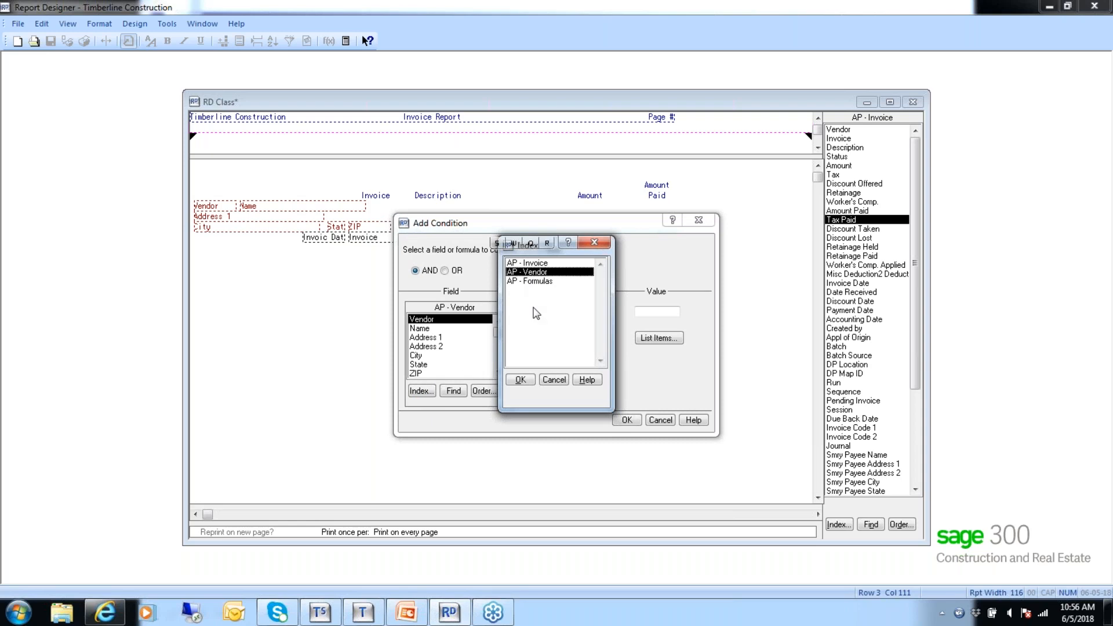
left_click(515, 379)
left_click(499, 372)
left_click(498, 371)
left_click(498, 372)
left_click(499, 372)
left_click(498, 372)
left_click(499, 371)
left_click(499, 372)
left_click(498, 372)
left_click(499, 372)
left_click(499, 371)
left_click(499, 371)
left_click(499, 371)
left_click(499, 371)
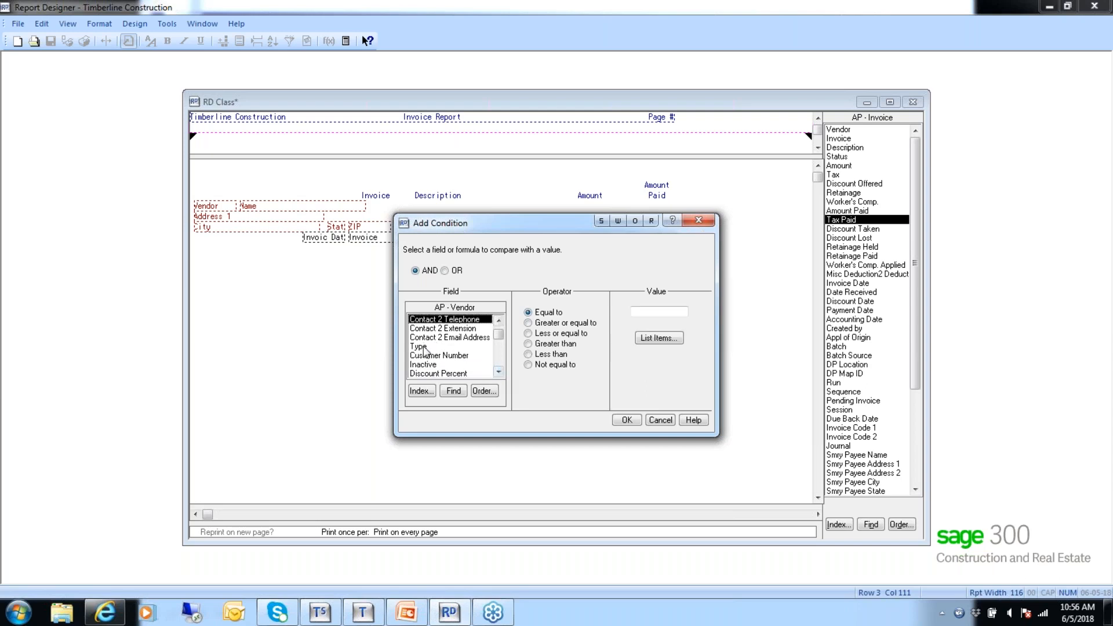
left_click(424, 346)
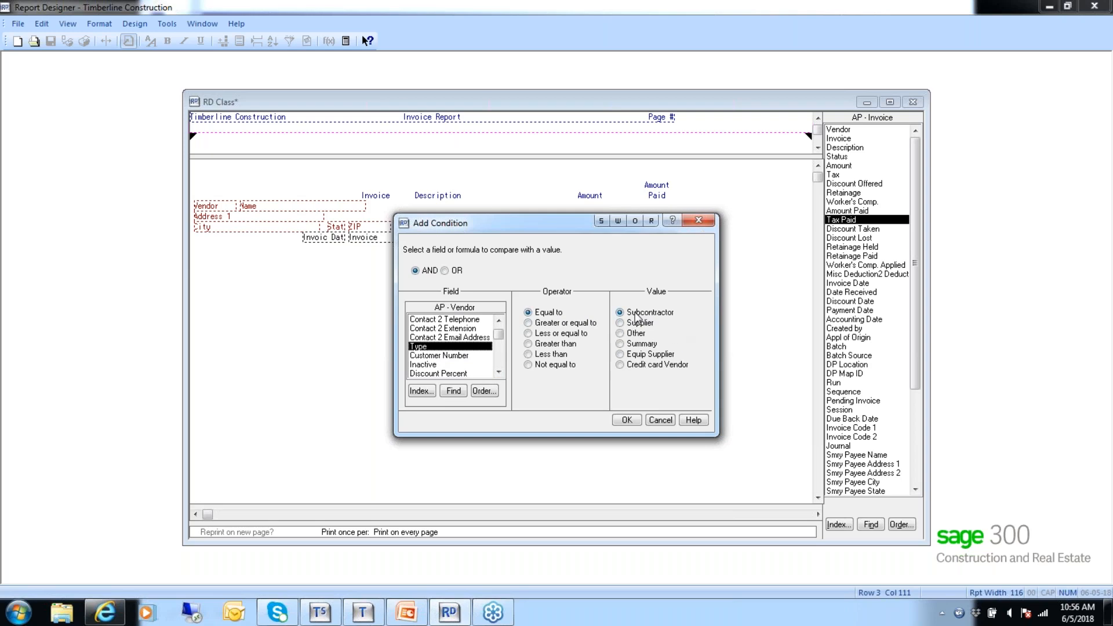
left_click(626, 420)
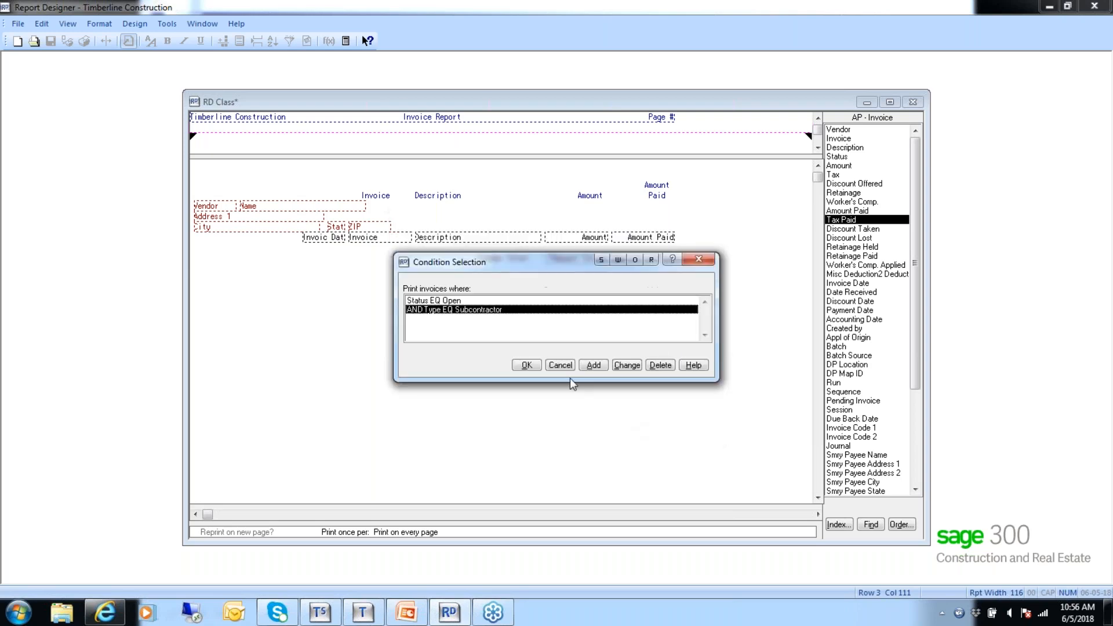
left_click(525, 366)
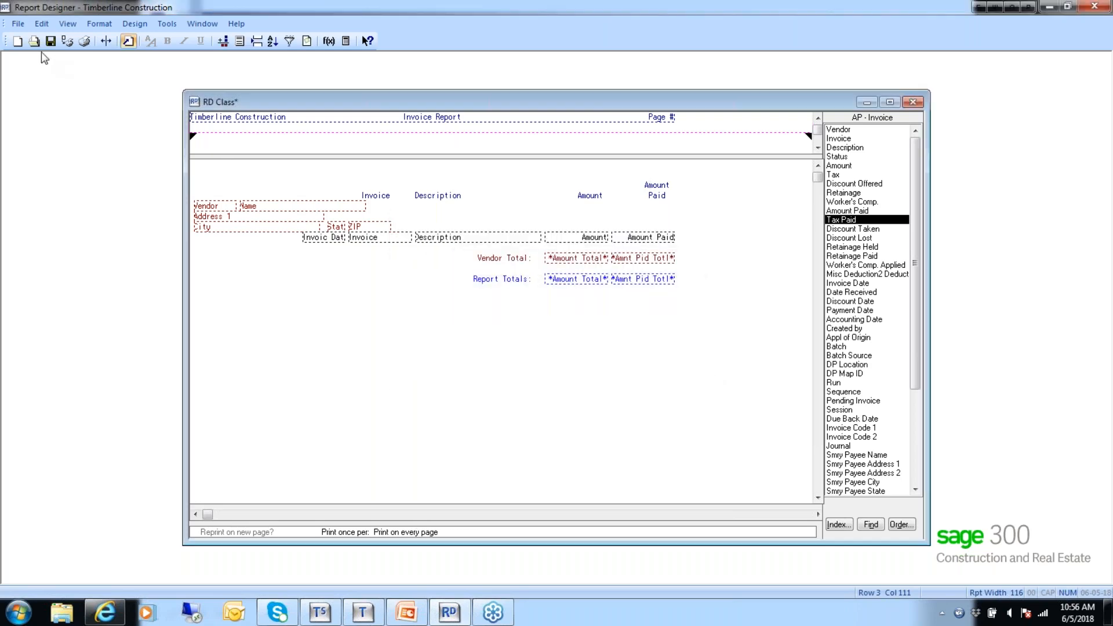
- Save the design and preview the report using the AP Master data file
left_click(51, 41)
left_click(67, 40)
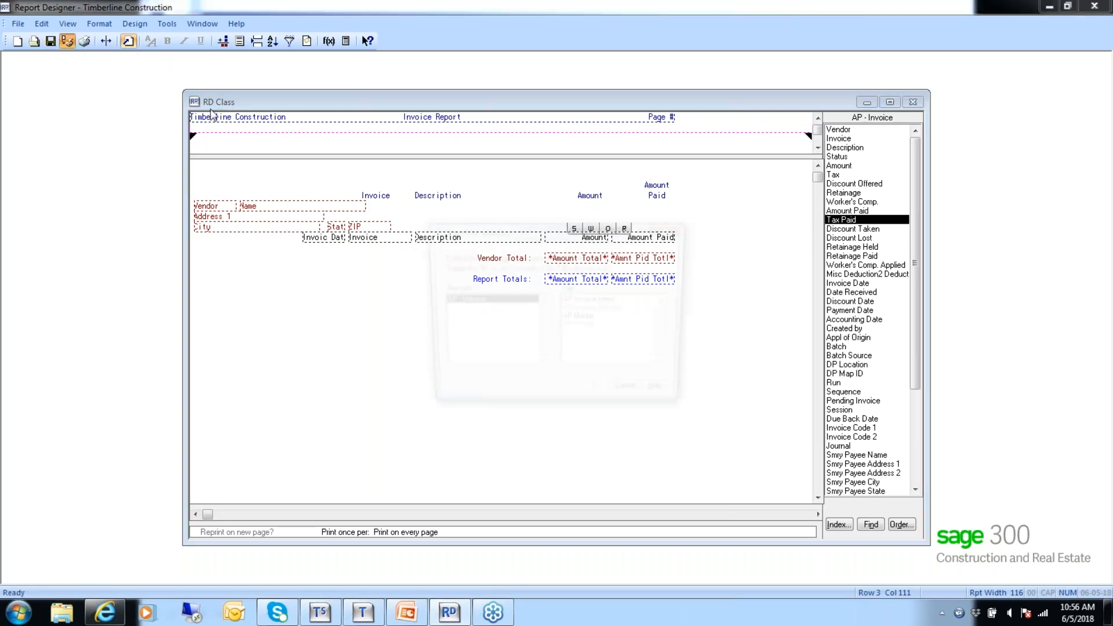
left_click(581, 319)
left_click(600, 397)
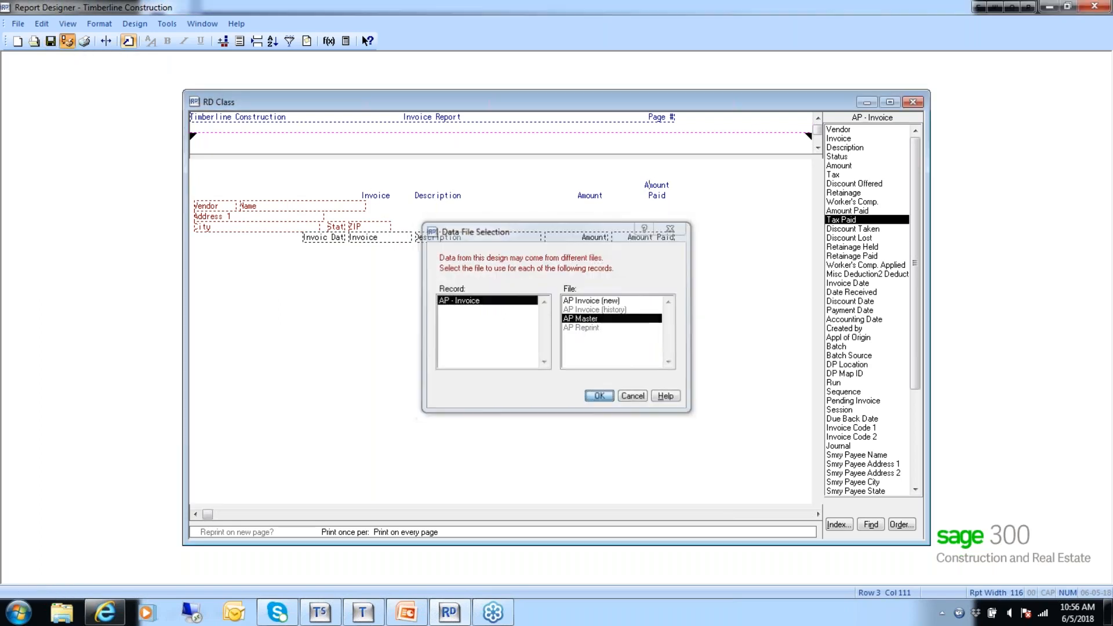
left_click(623, 379)
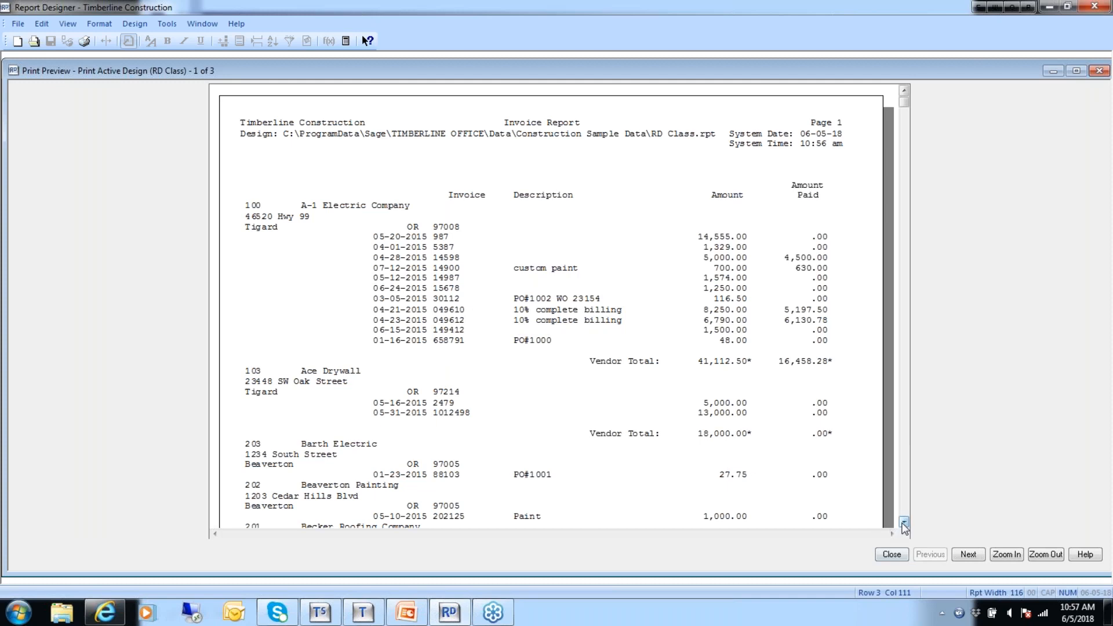
- Examine the subcontractor invoices, Amount Paid column and vendor totals on the first preview page, and return to the design
scroll(904, 525, "down", 2)
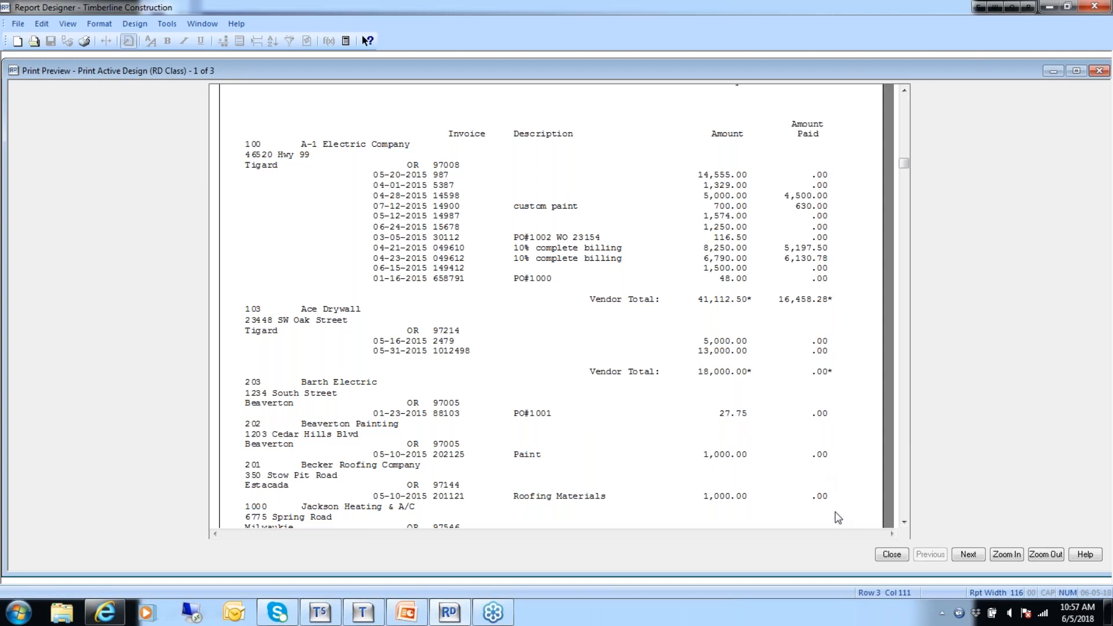
left_click(904, 522)
left_click(904, 523)
left_click(903, 523)
left_click(903, 523)
left_click(904, 523)
left_click(905, 523)
left_click(905, 523)
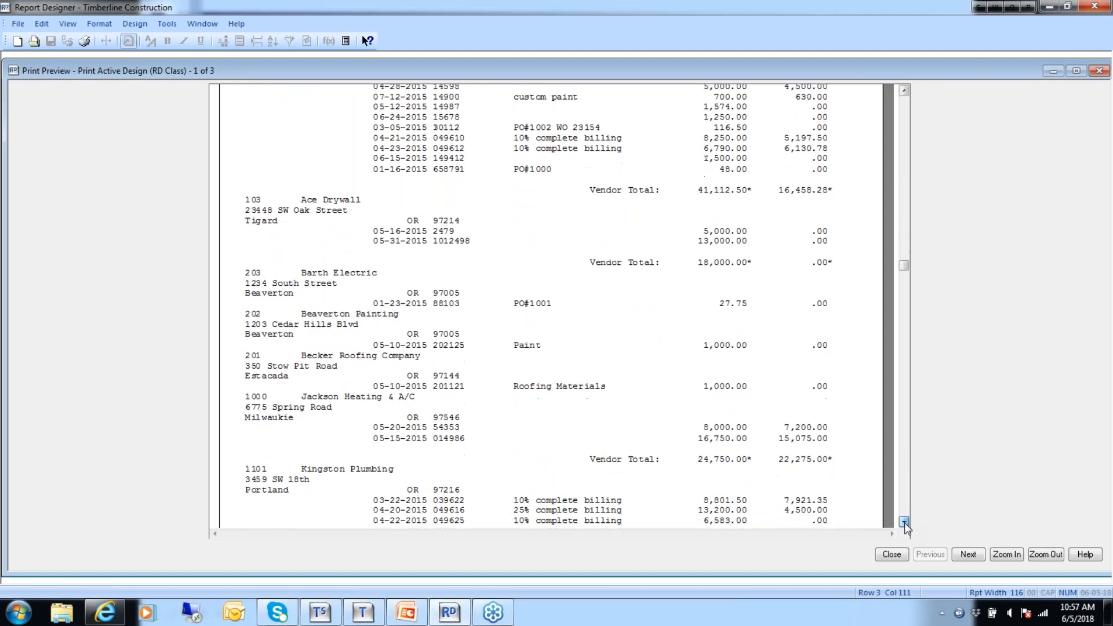
left_click(905, 523)
left_click(905, 523)
left_click(904, 523)
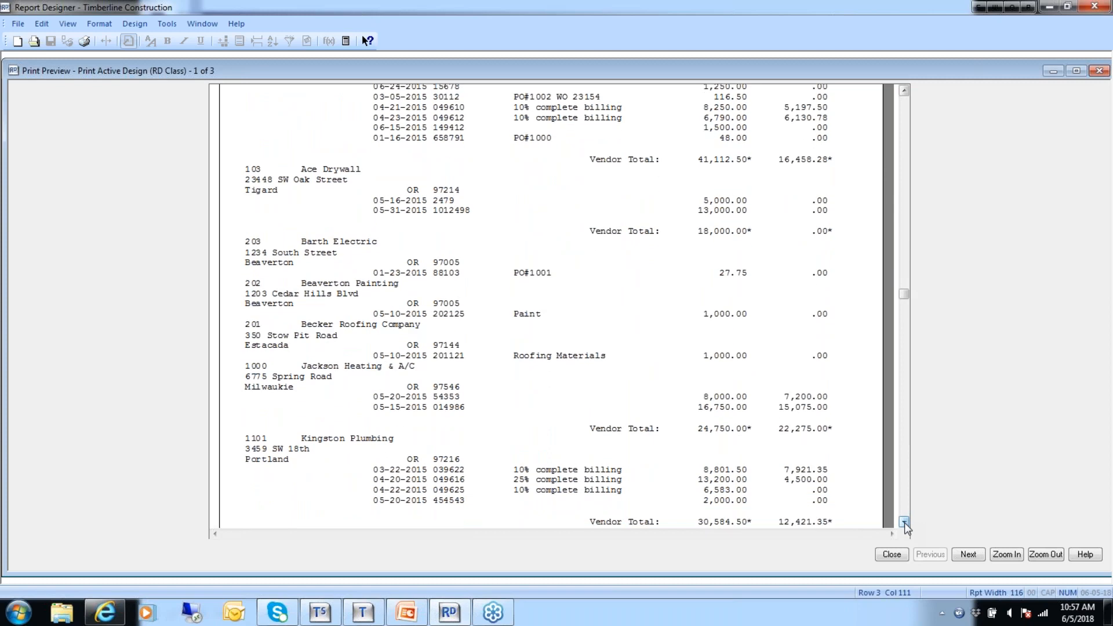
left_click(892, 555)
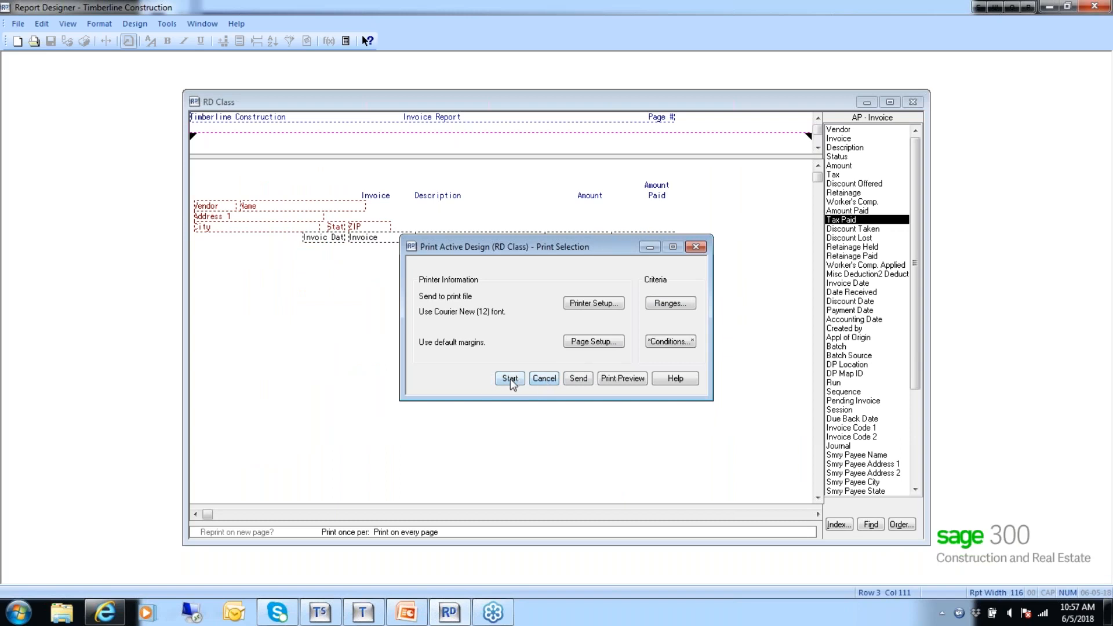
left_click(544, 379)
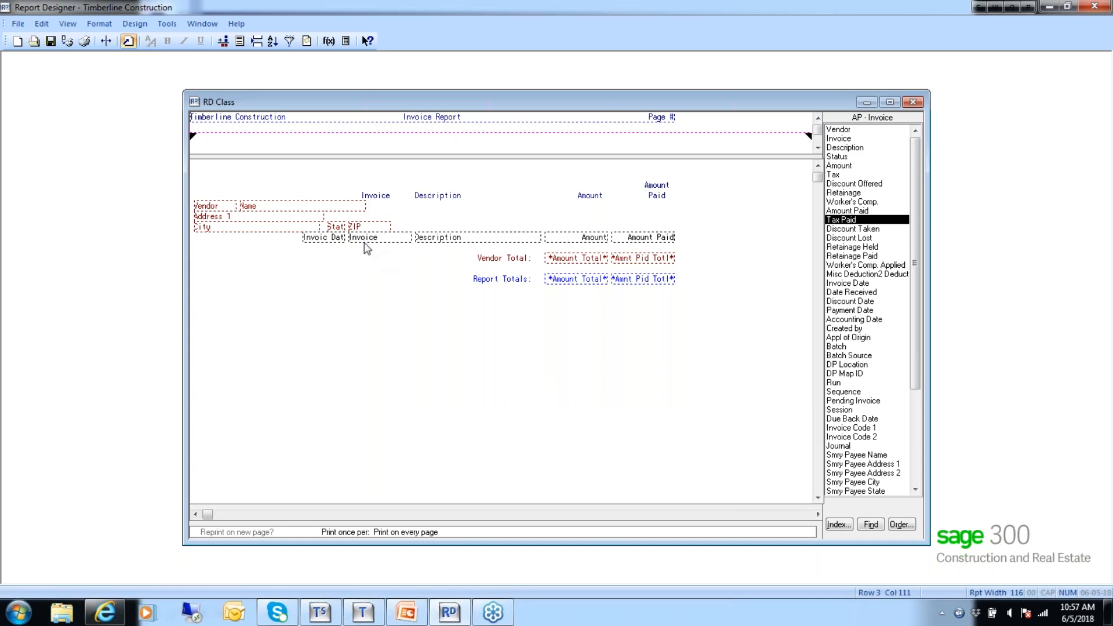
- Make the Vendor and Name line and the Vendor Total line bold
left_click_drag(381, 207, 188, 209)
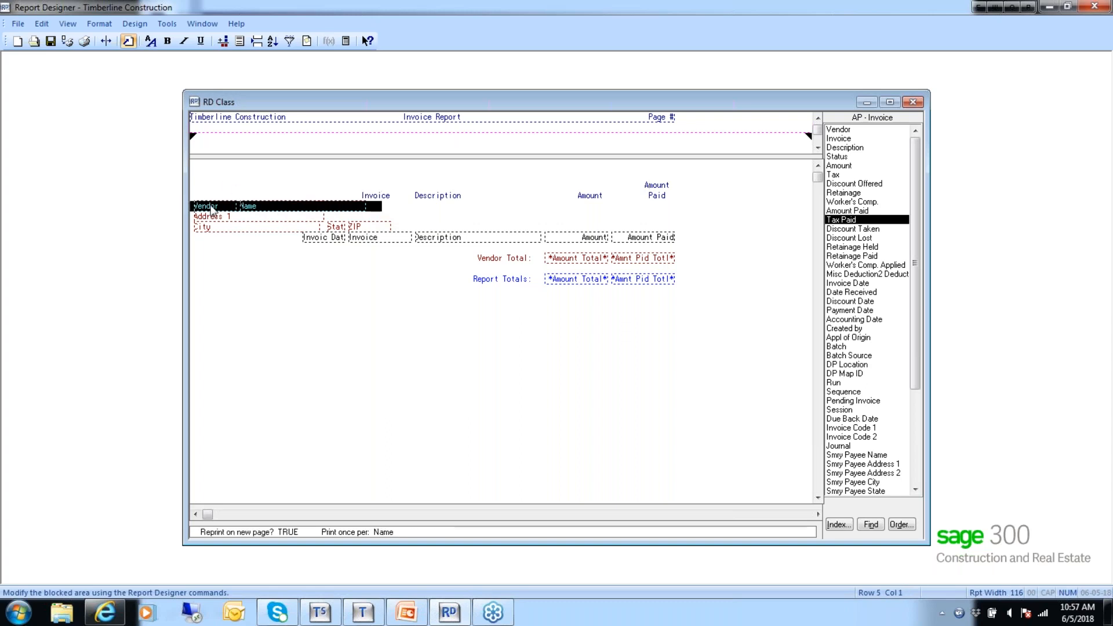
left_click(168, 43)
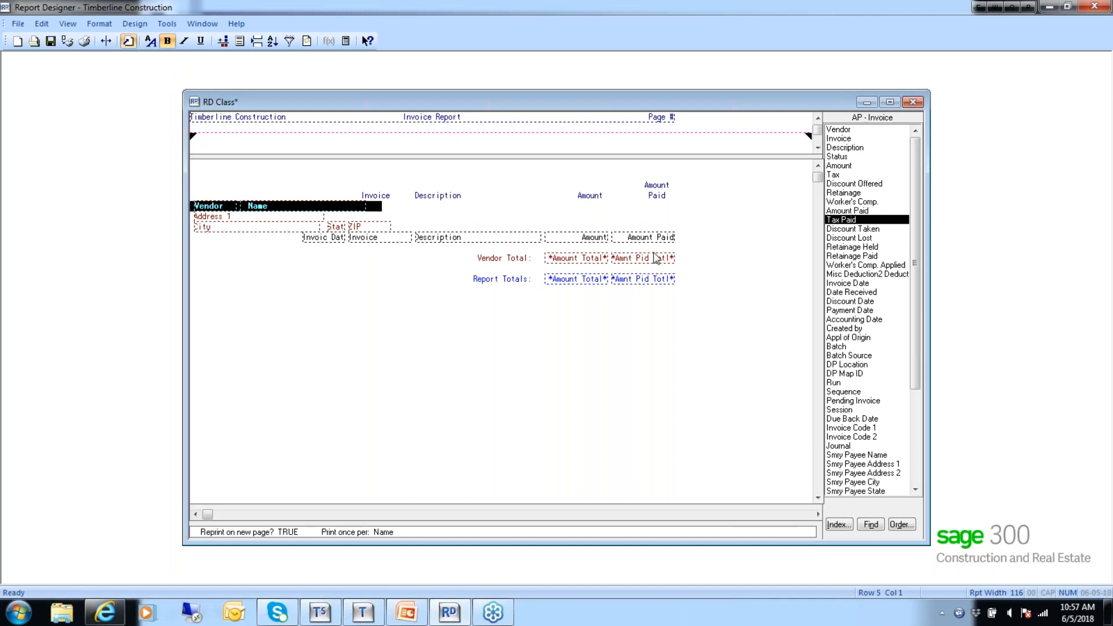
left_click_drag(676, 255, 474, 267)
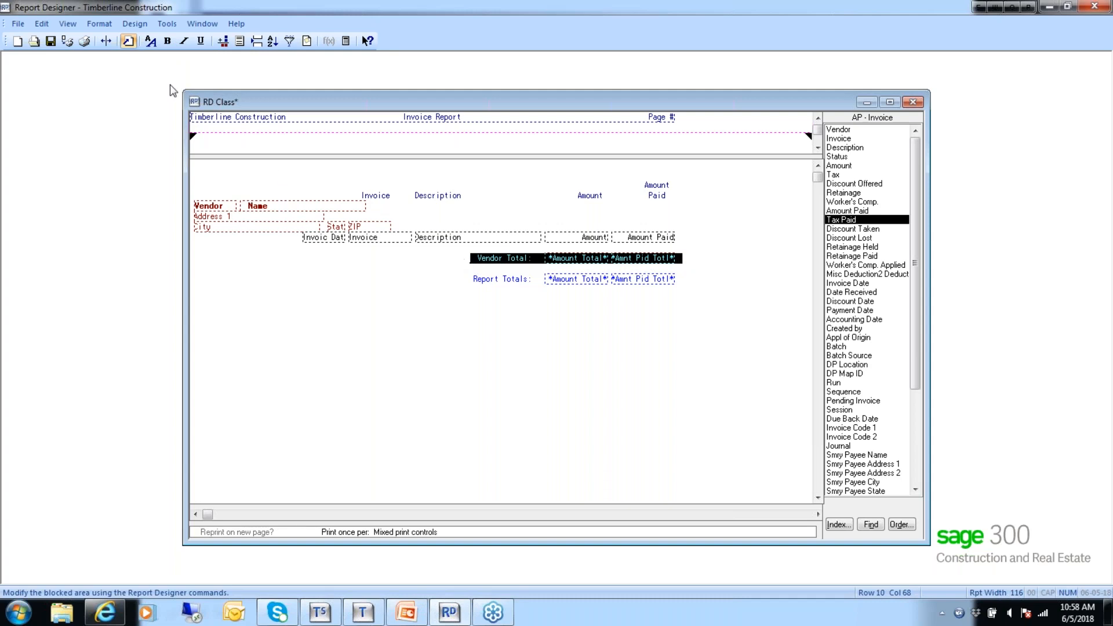
left_click(167, 41)
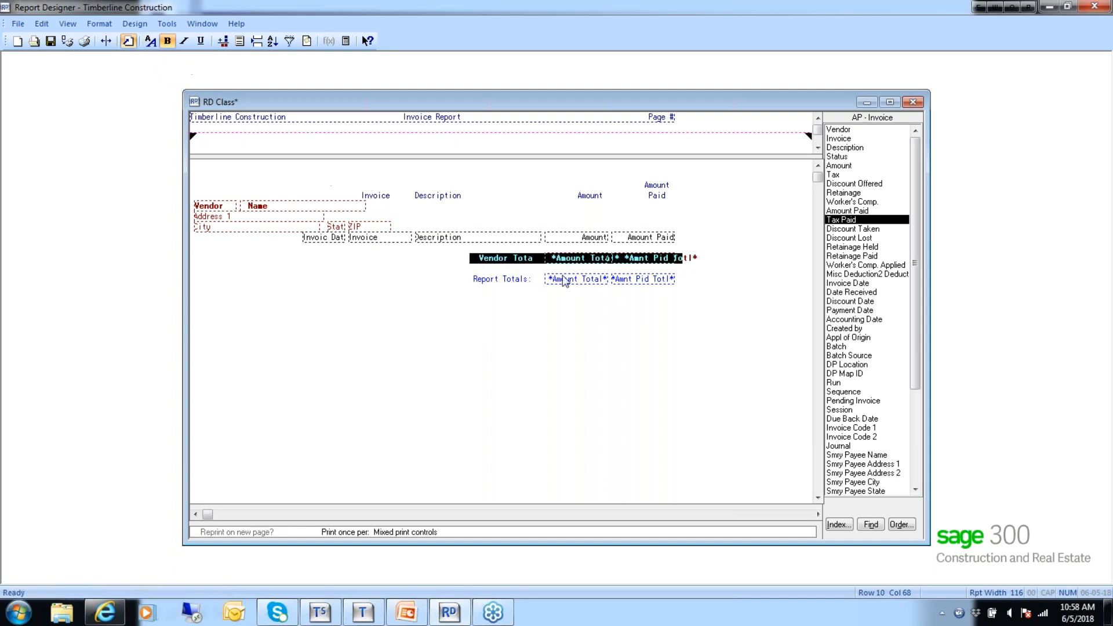
- Insert a dashed line above the vendor totals, spanning the Amount and Amount Paid columns
left_click(555, 258)
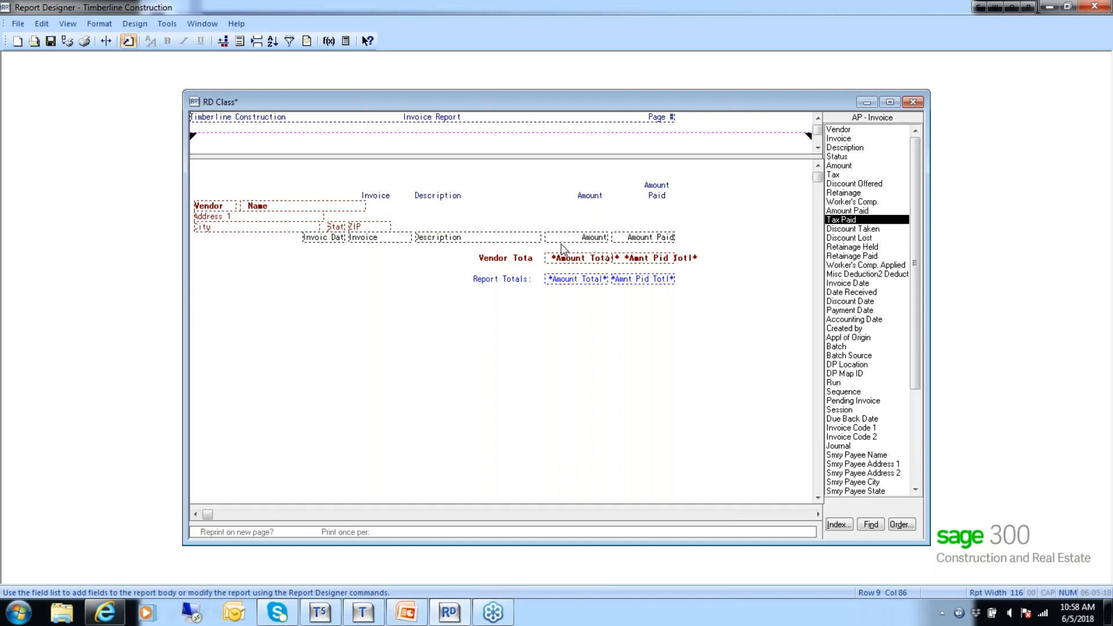
type("-------------------------------")
key("BackSpace")
- Move the column headings up one row and insert a dashed line across the report width beneath them
left_click_drag(355, 169, 650, 173)
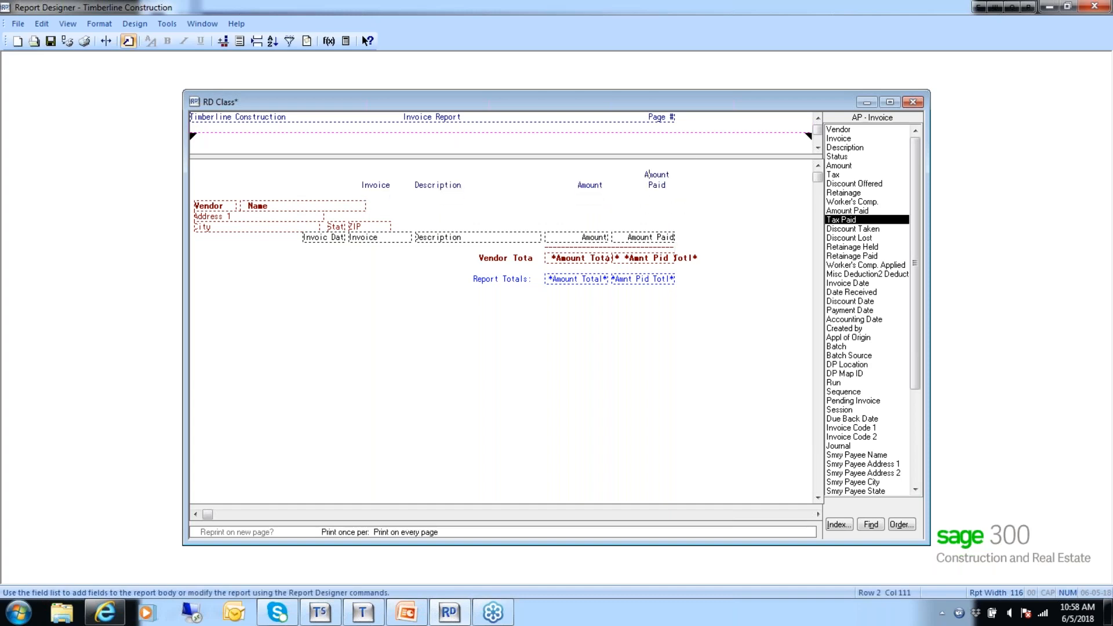
left_click(196, 200)
type("-------------------------------------")
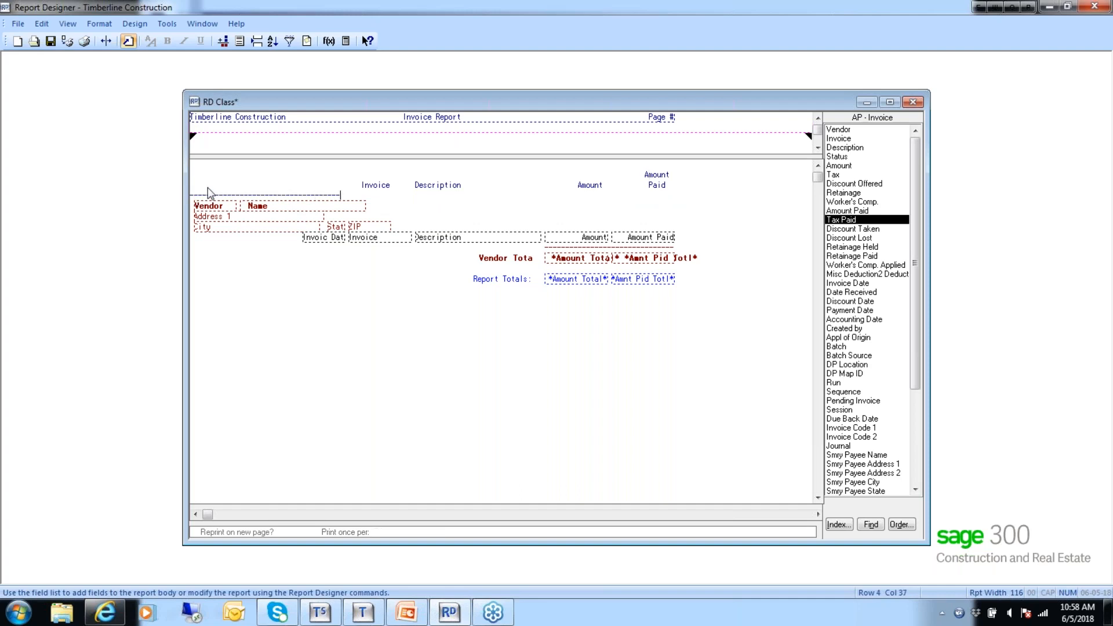
type("------------------------------------------------------------------------------")
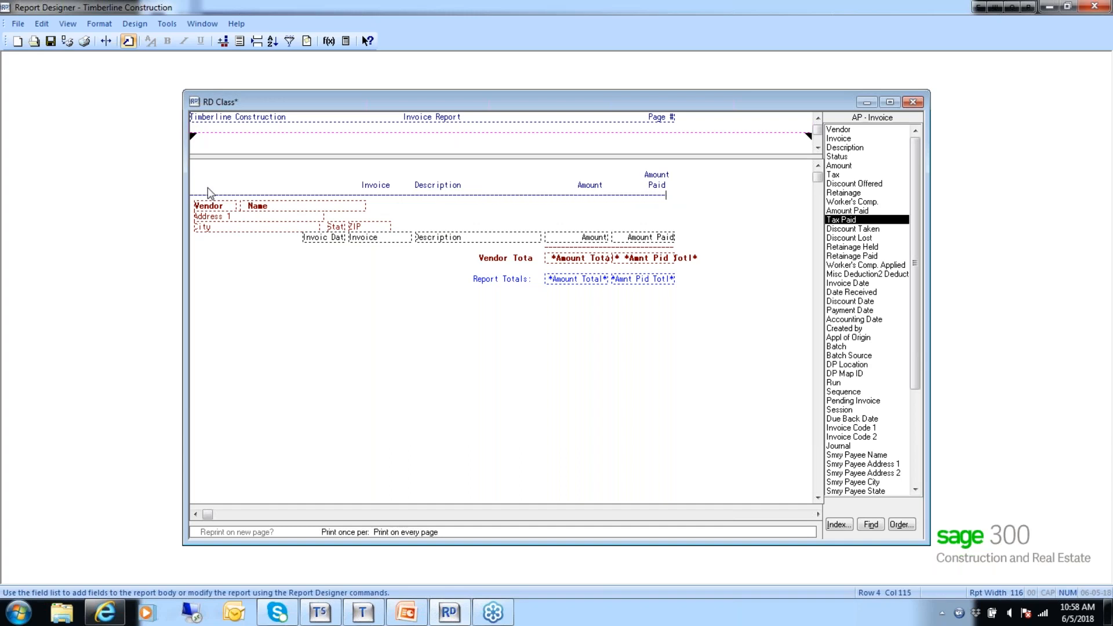
type("--")
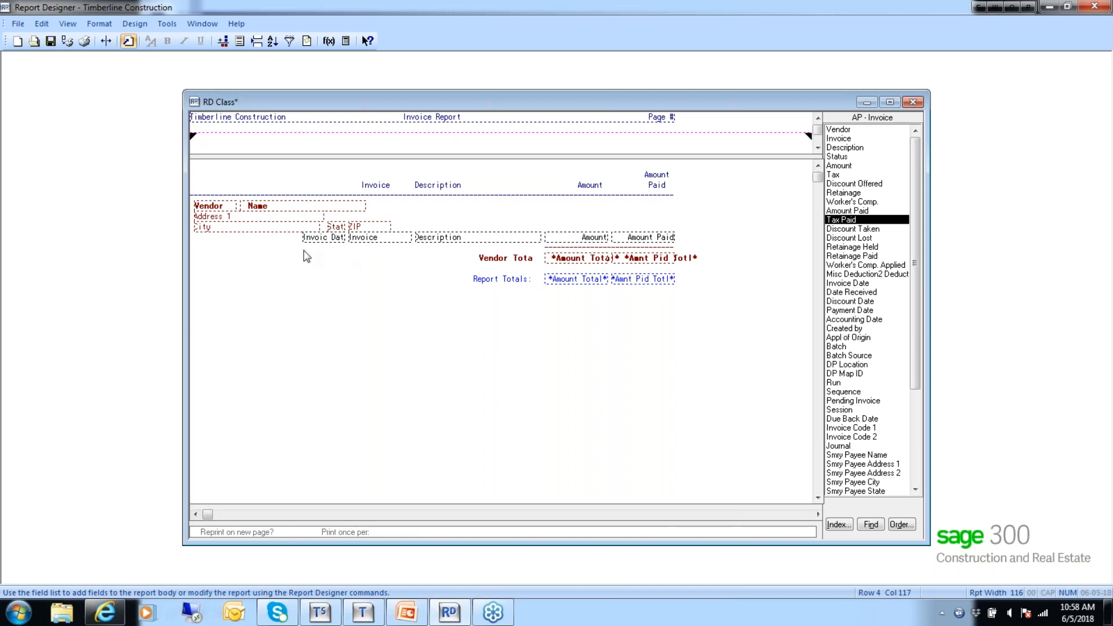
- Save the RD Class design and generate its print preview using the AP Master file for the AP - Invoice record
left_click(50, 42)
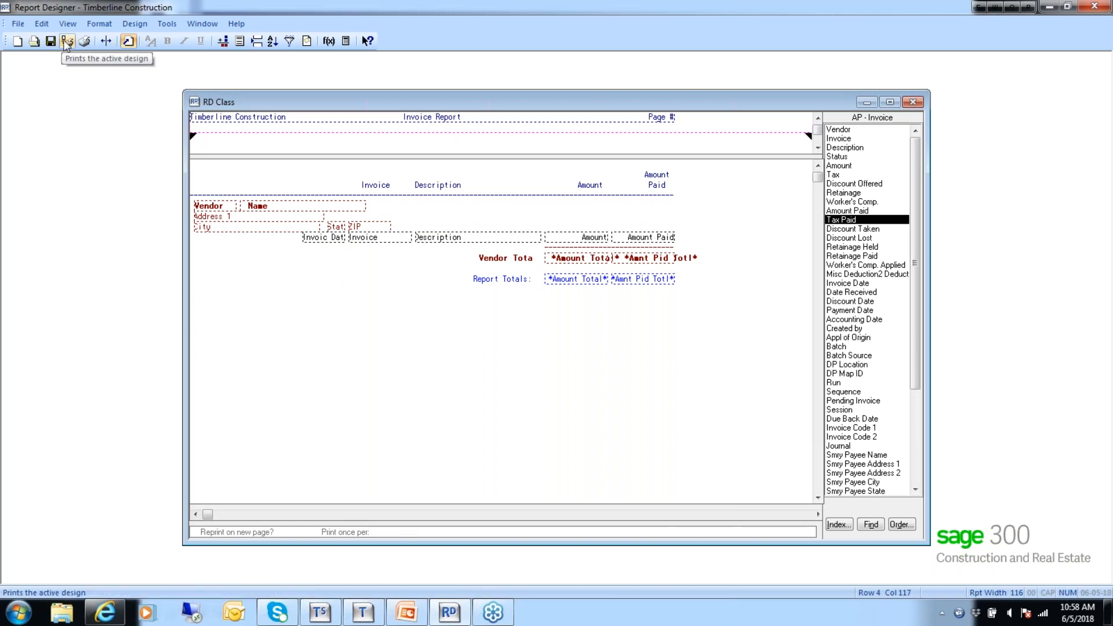
left_click(67, 40)
left_click(589, 319)
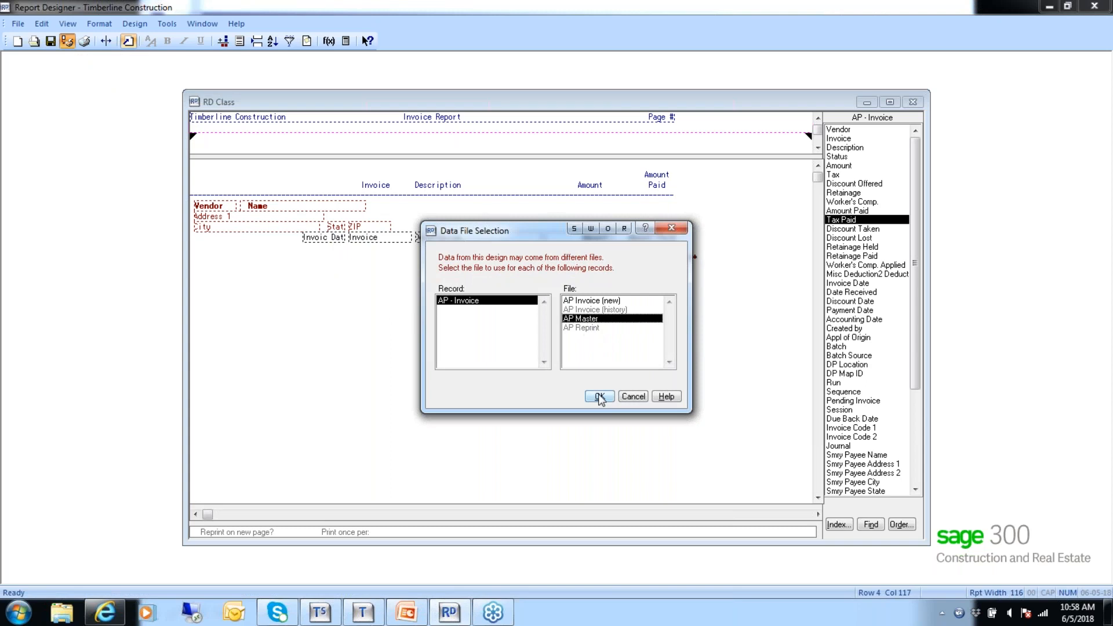
left_click(599, 396)
left_click(622, 378)
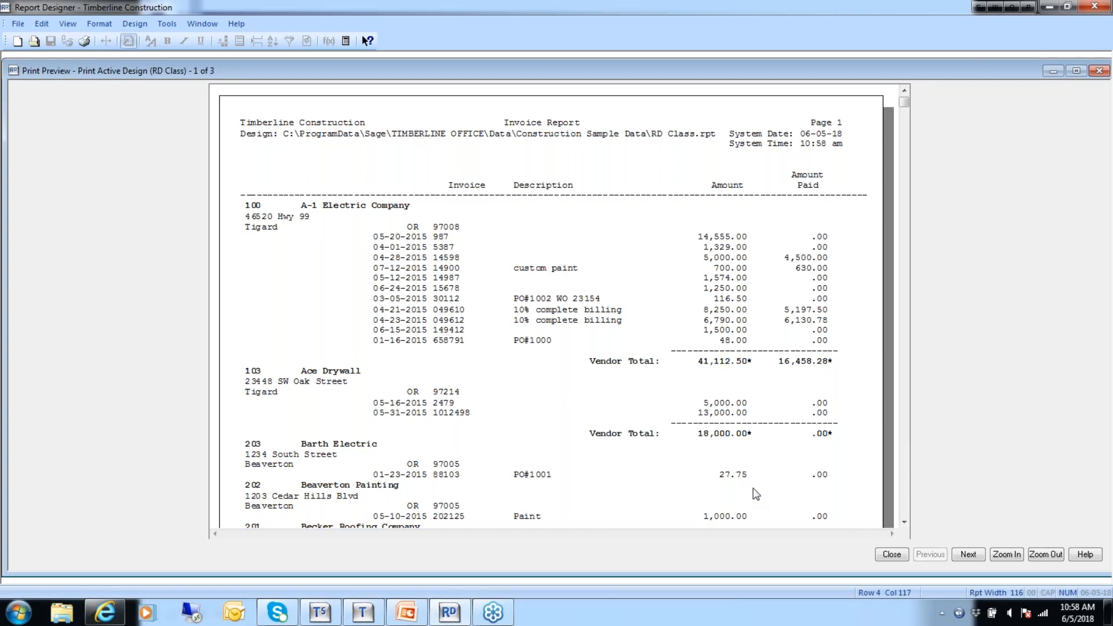
- Examine the bold vendor lines and the dashed lines on the first preview page, and return to the design
left_click(904, 522)
left_click_drag(904, 523, 904, 523)
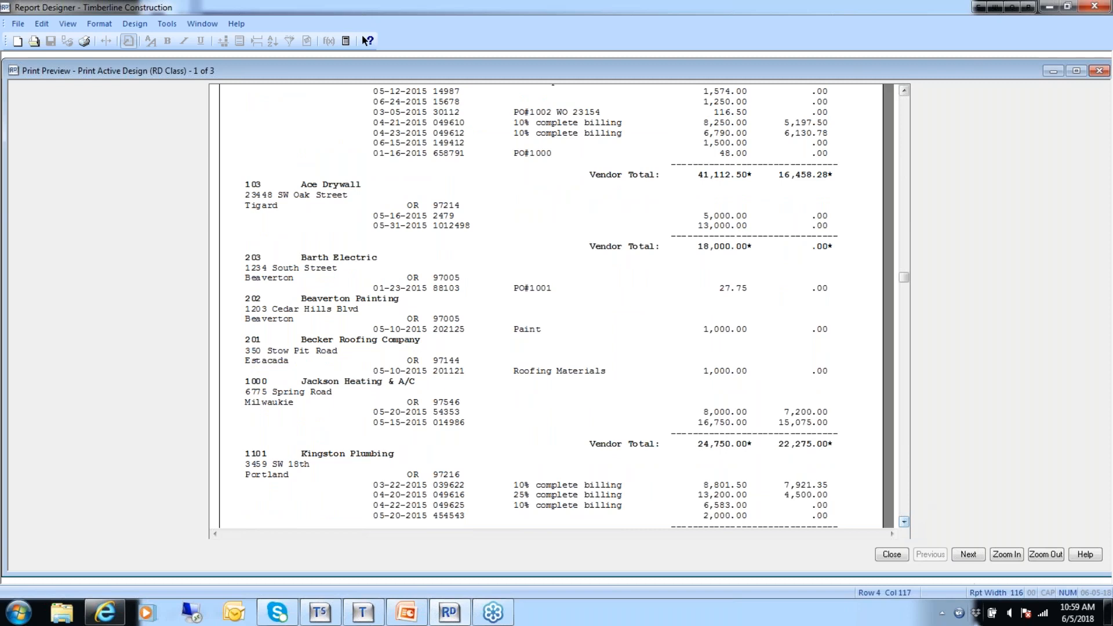
left_click(887, 554)
left_click(539, 379)
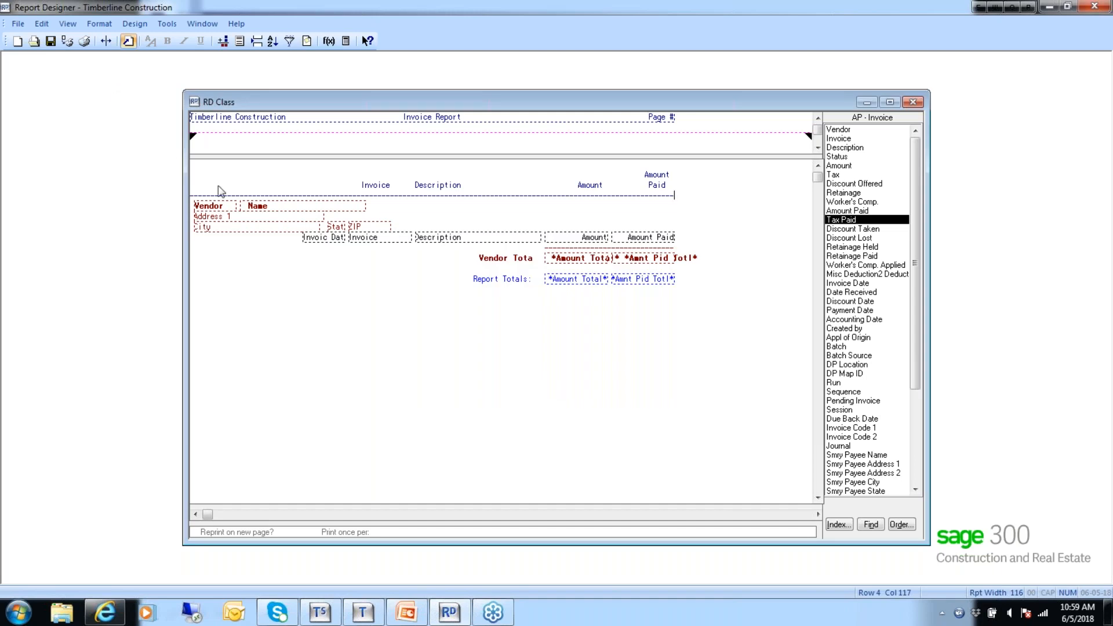
- Look through the font and color options for the Address 1 field and leave them without applying a change
left_click(214, 217)
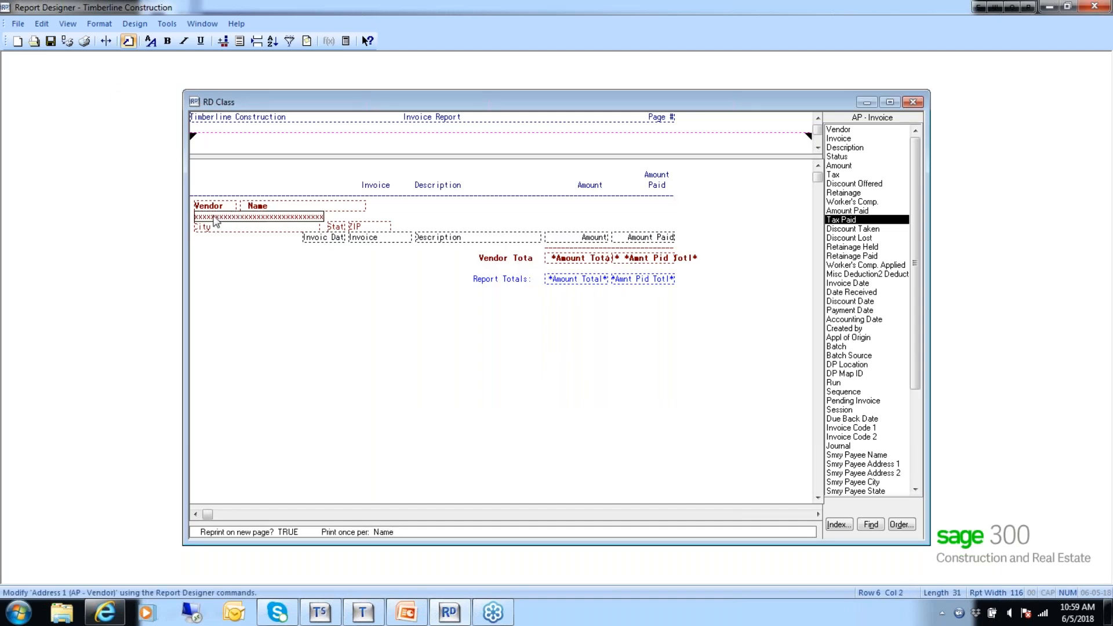
left_click(137, 29)
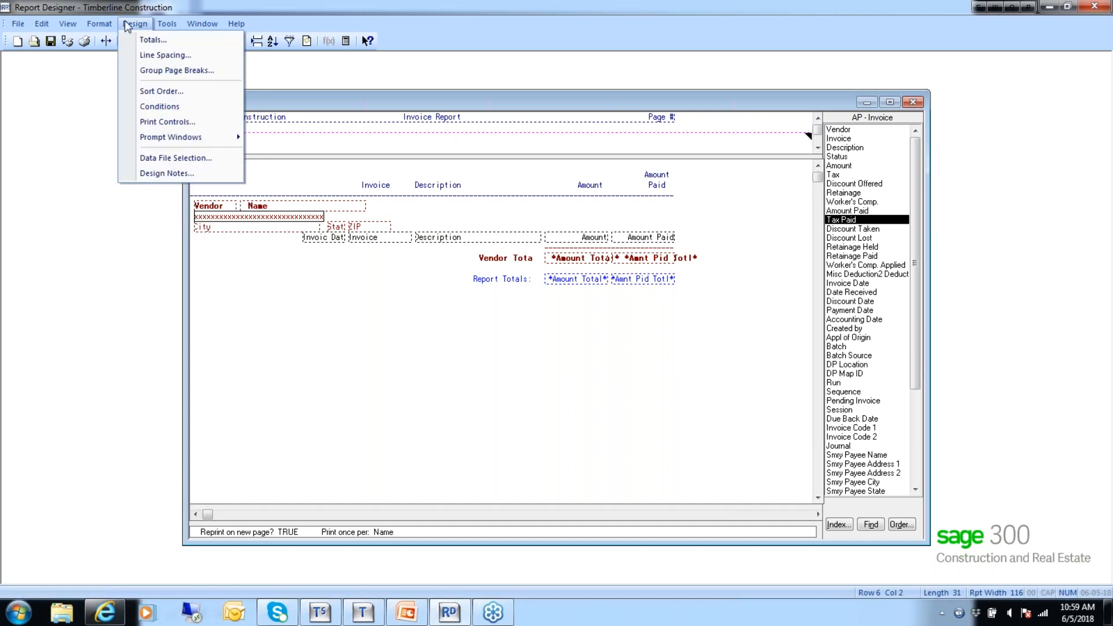
mouse_move(107, 32)
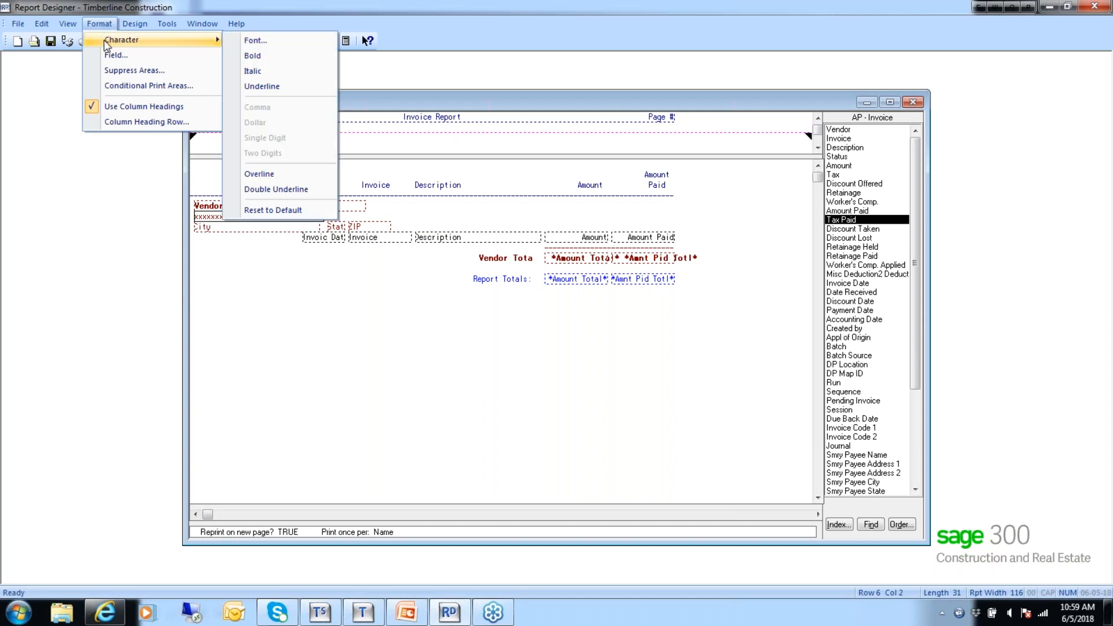
left_click(263, 46)
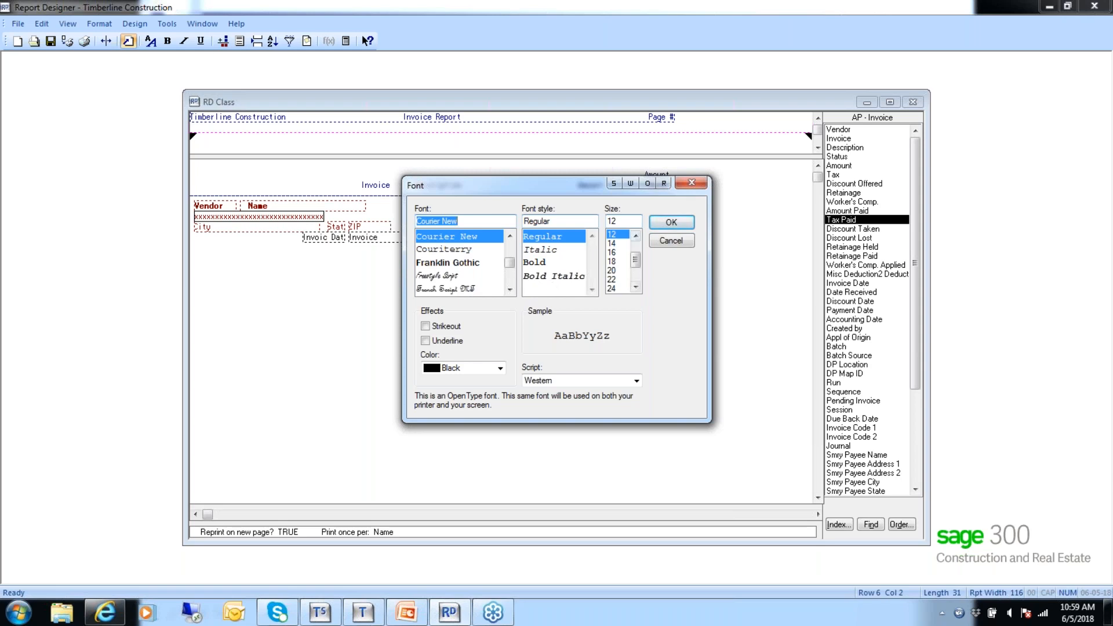
left_click(500, 368)
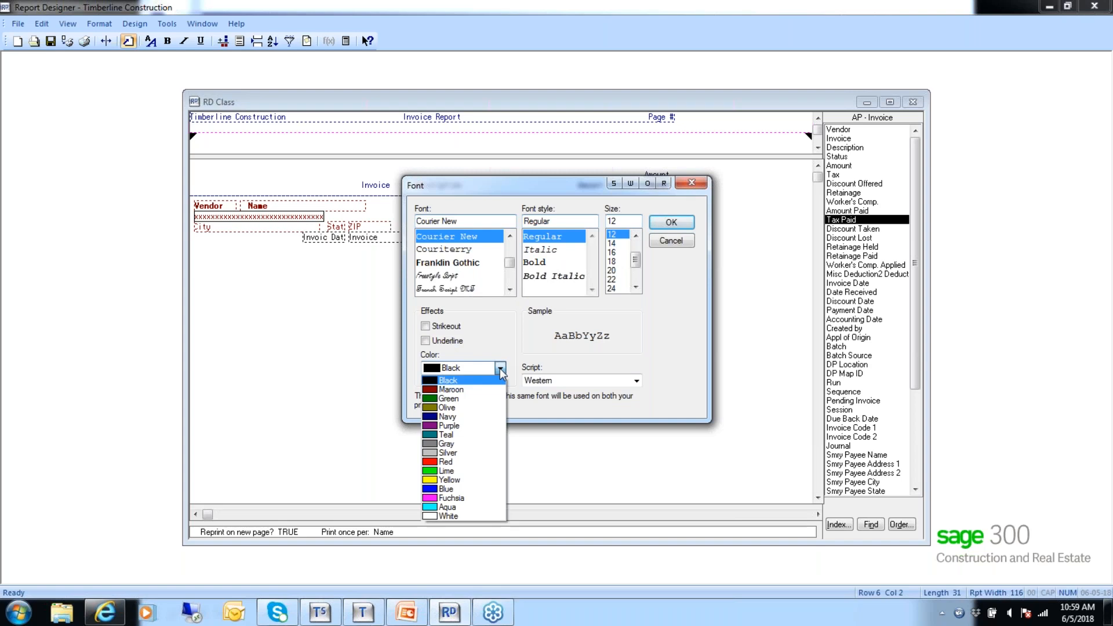
left_click(499, 368)
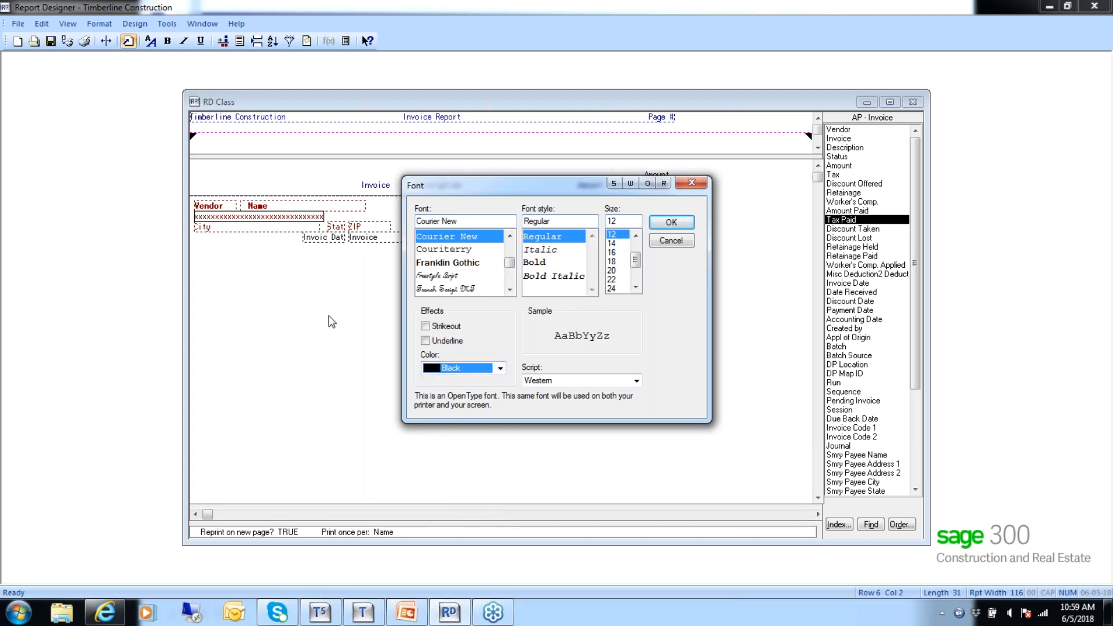
left_click(673, 241)
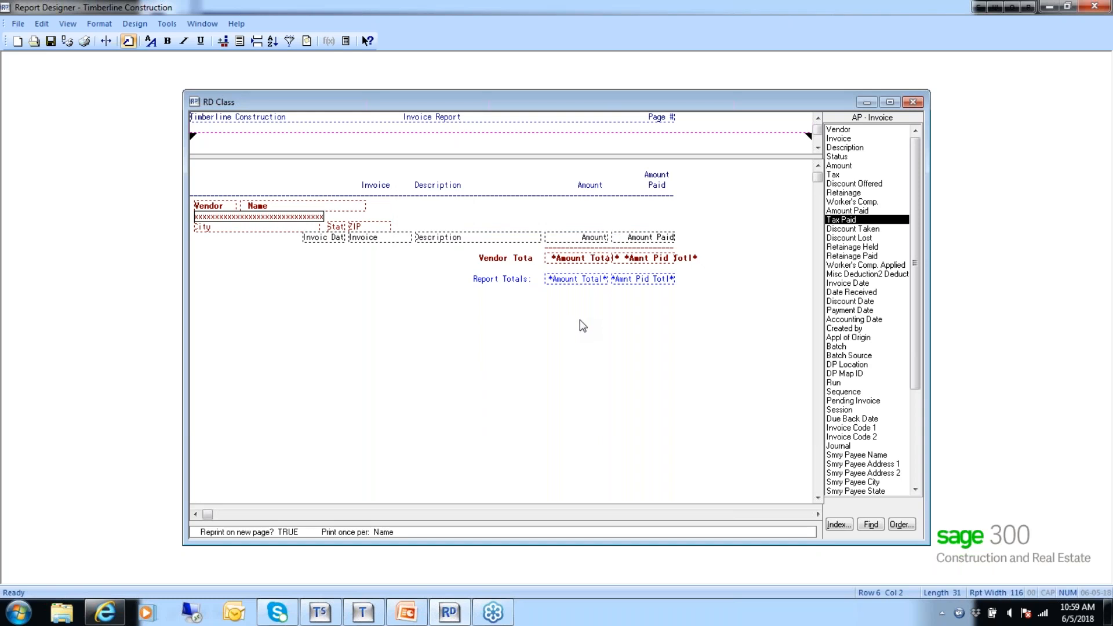
- Switch to the PowerPoint slide show and advance to the Report Planning - Formulas slide
key("alt+Tab")
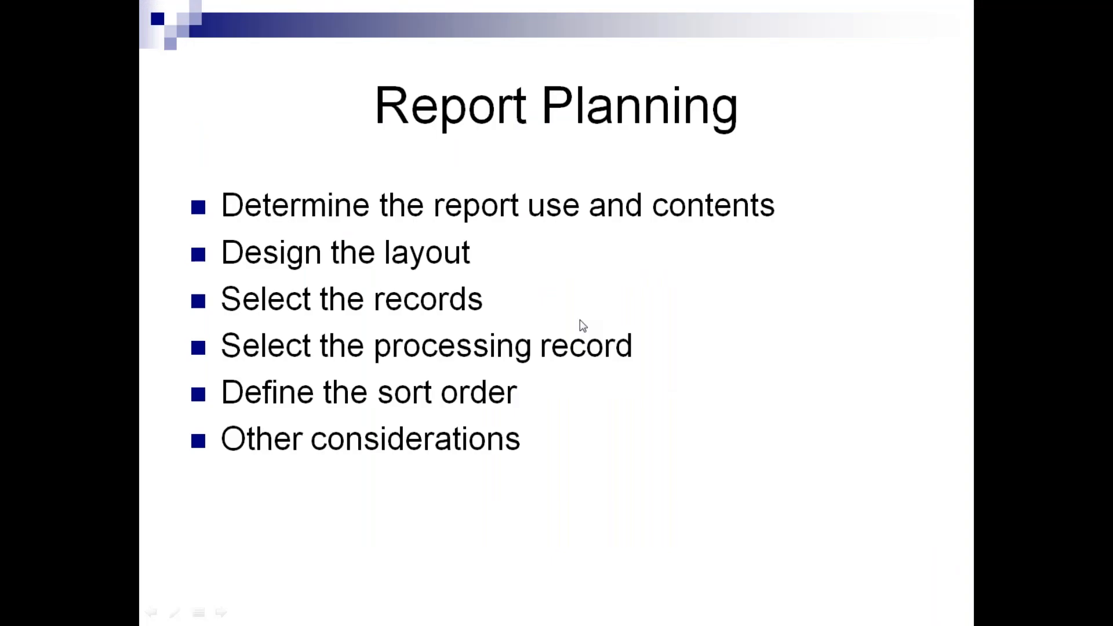
key("Right")
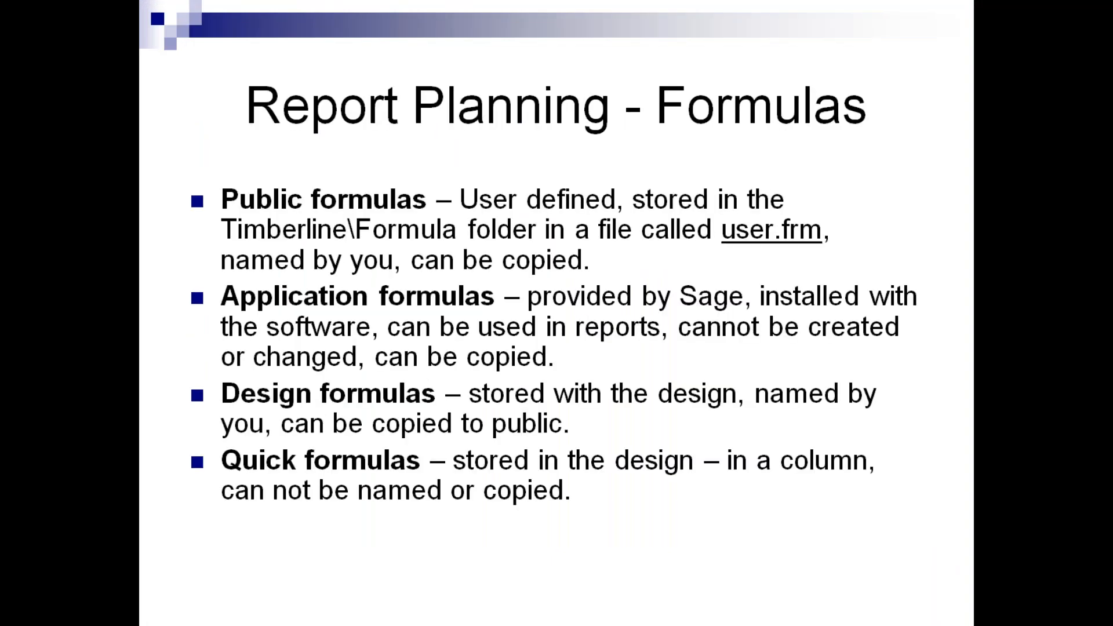